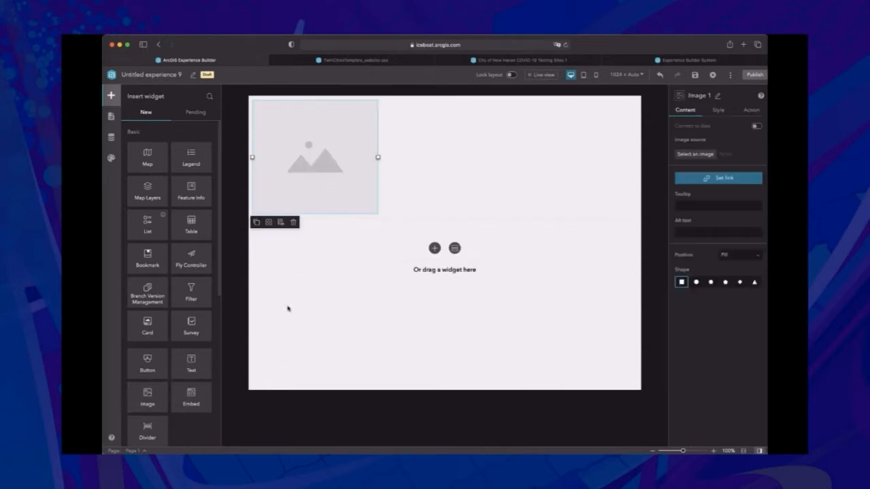
- Add an Embed widget below the image widget and insert a block with an image beside heading and body text under it
left_click_drag(193, 400, 342, 254)
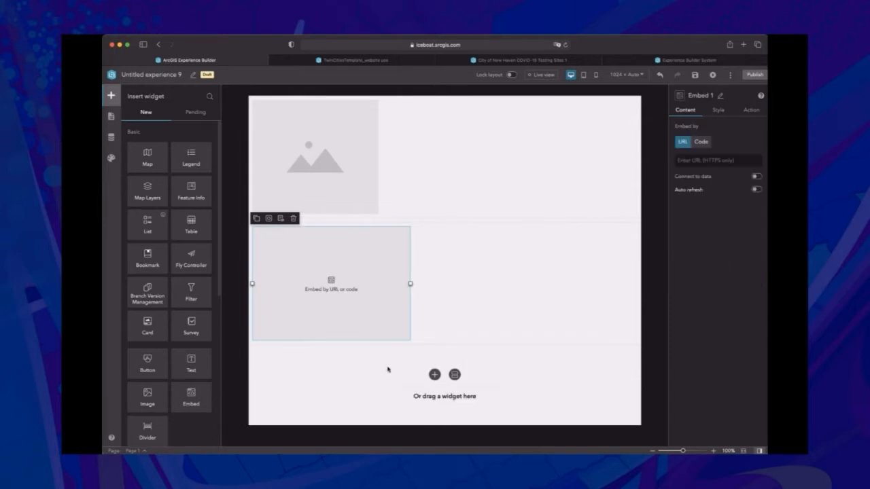
left_click(434, 376)
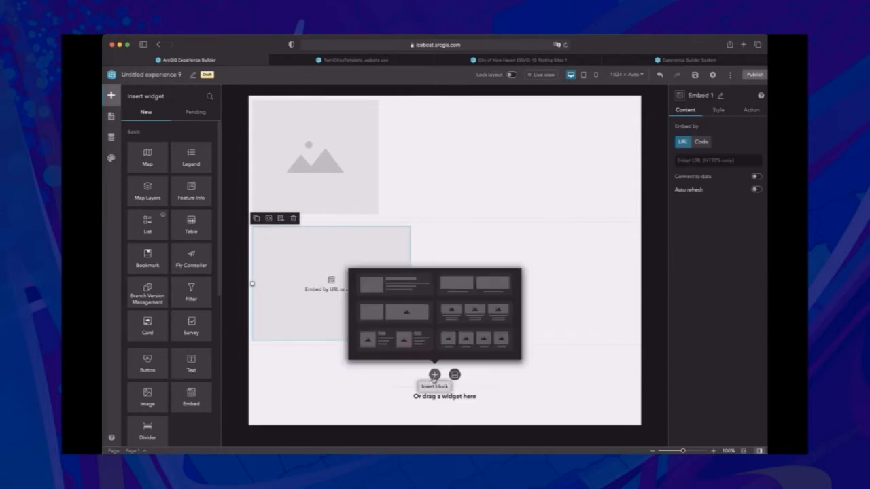
left_click(419, 283)
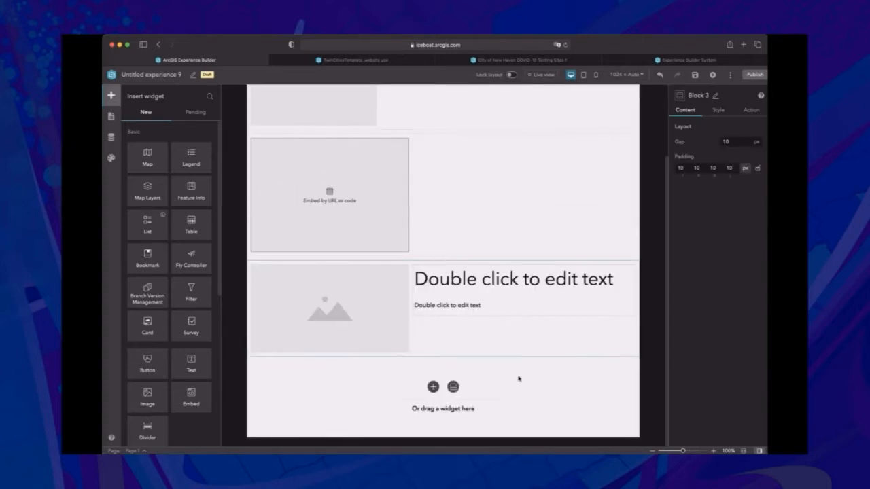
- Append a block of three image-and-text columns and a Stream screen group to the end of the page
left_click(433, 387)
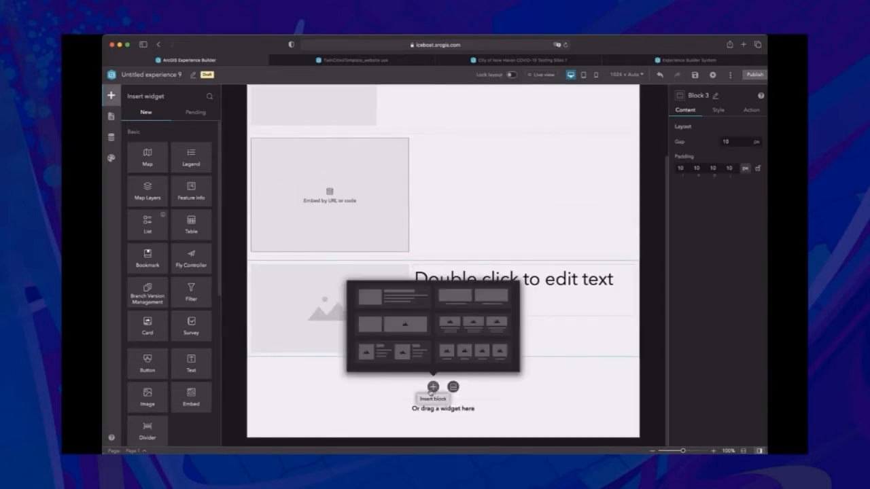
left_click(475, 332)
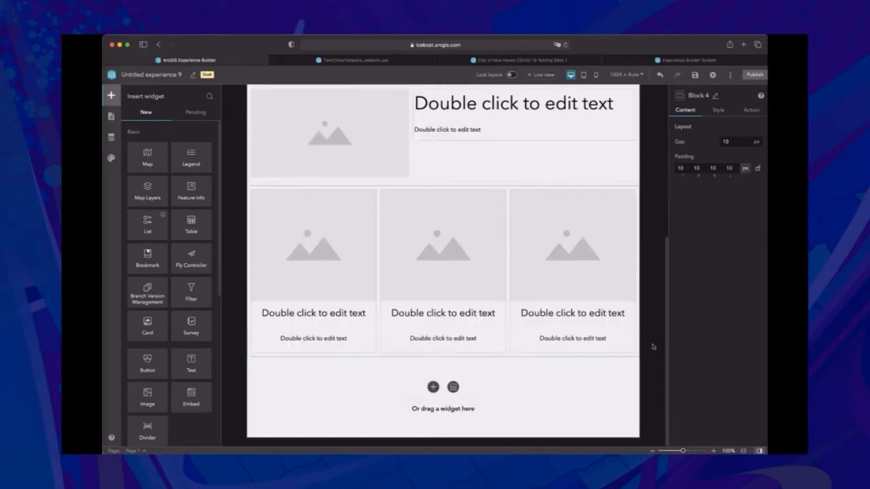
left_click(452, 388)
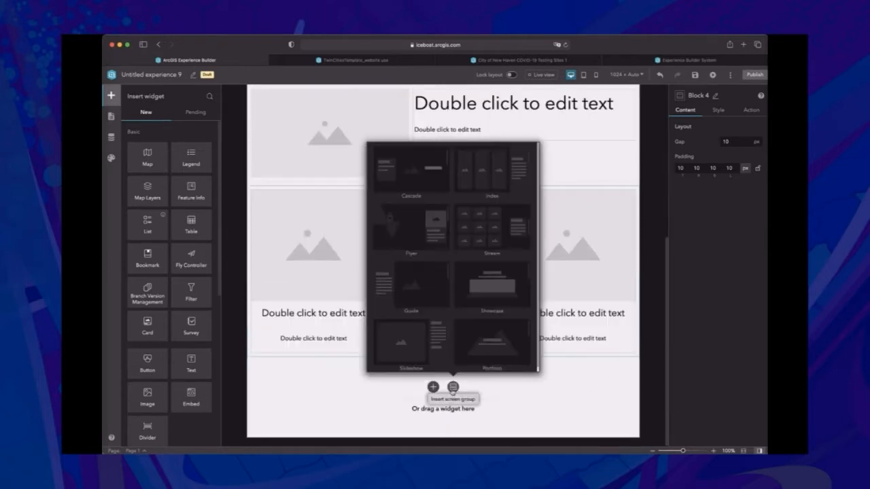
left_click(479, 239)
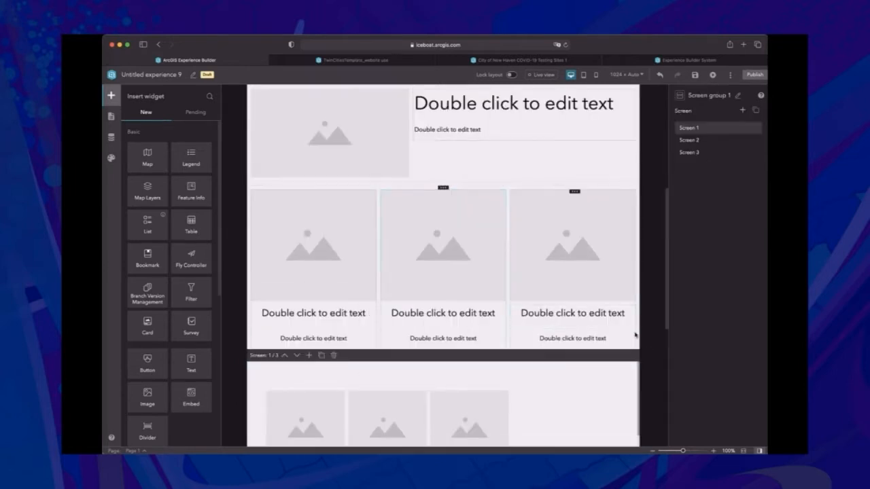
scroll(648, 345, "down", 5)
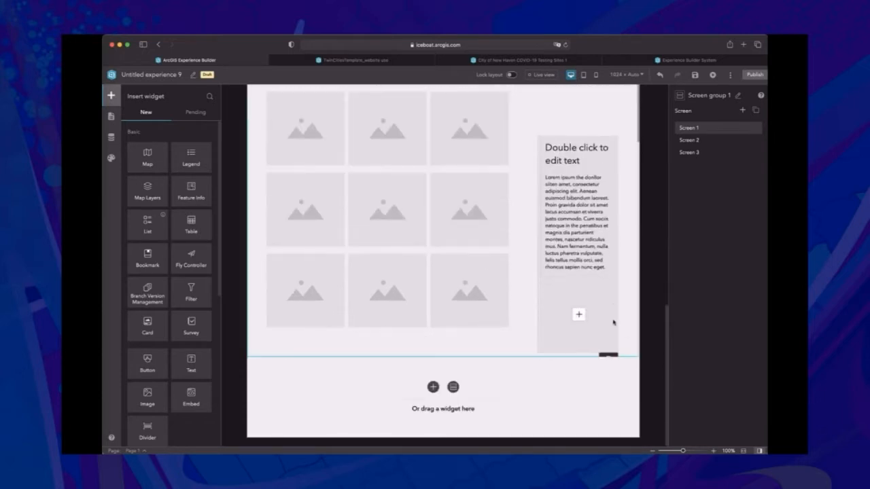
scroll(613, 322, "down", 4)
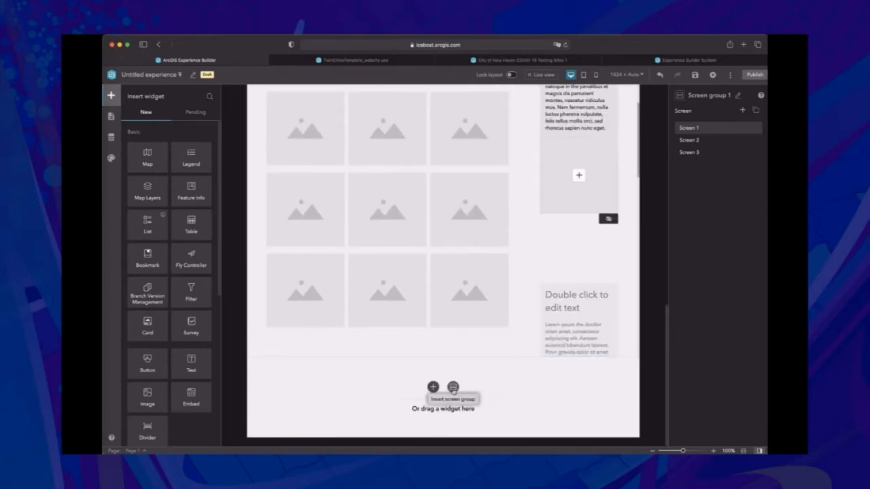
left_click(453, 388)
left_click(625, 387)
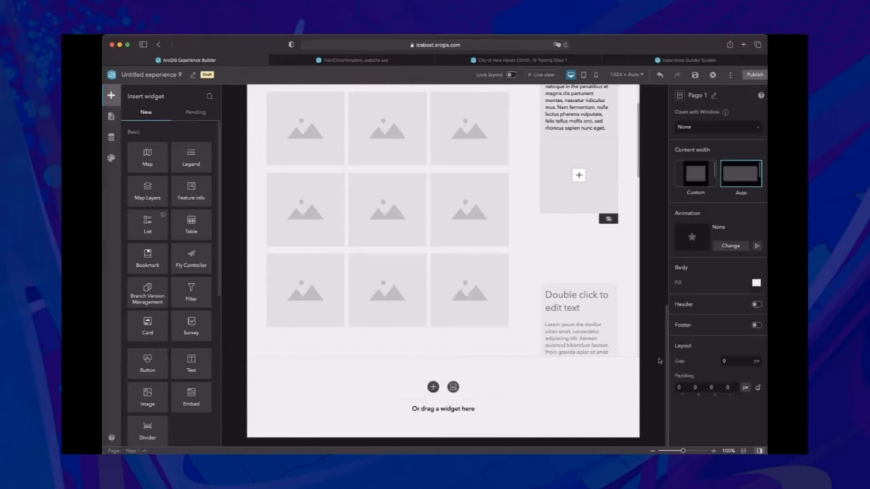
- Place a new Image widget beside the Embed widget in the same block
scroll(626, 381, "down", 10)
scroll(639, 359, "up", 2)
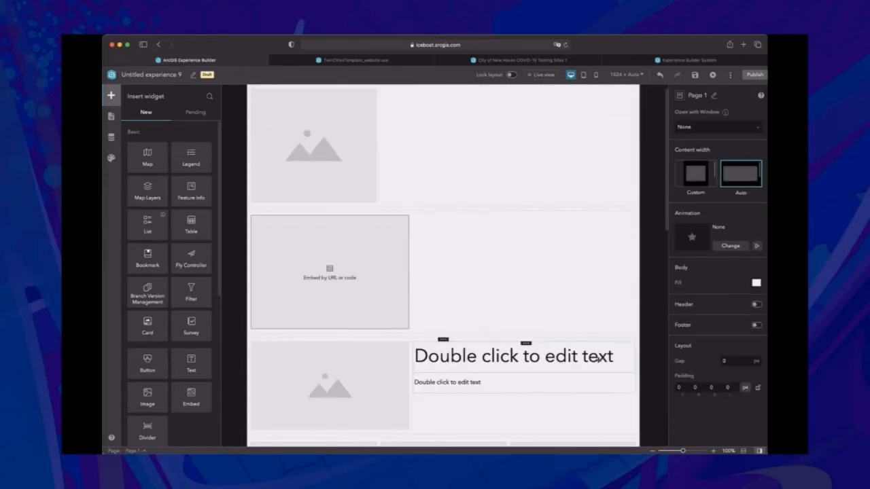
left_click_drag(147, 398, 460, 295)
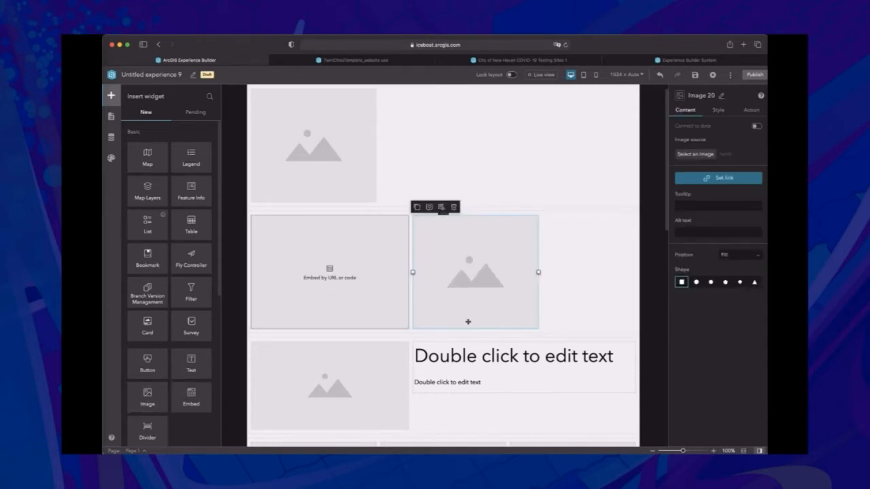
left_click(543, 242)
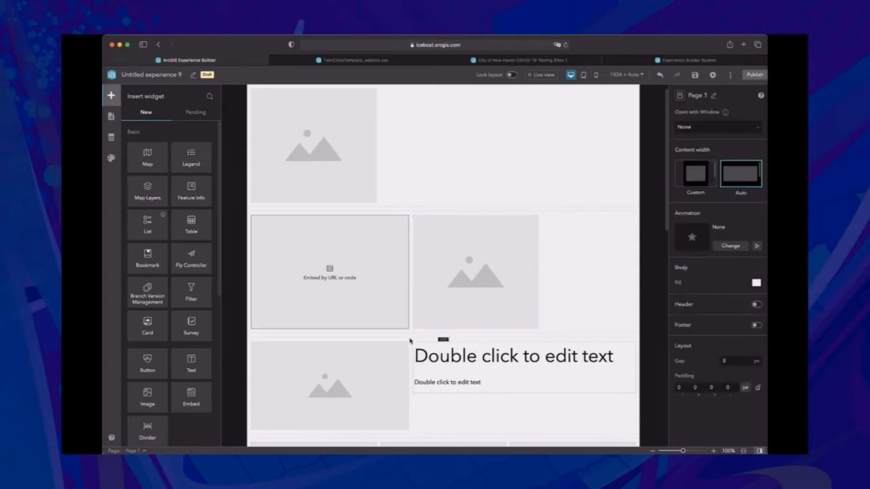
- Move the block with the image and large heading text up to the top of the page
mouse_move(449, 344)
left_click_drag(455, 343, 467, 214)
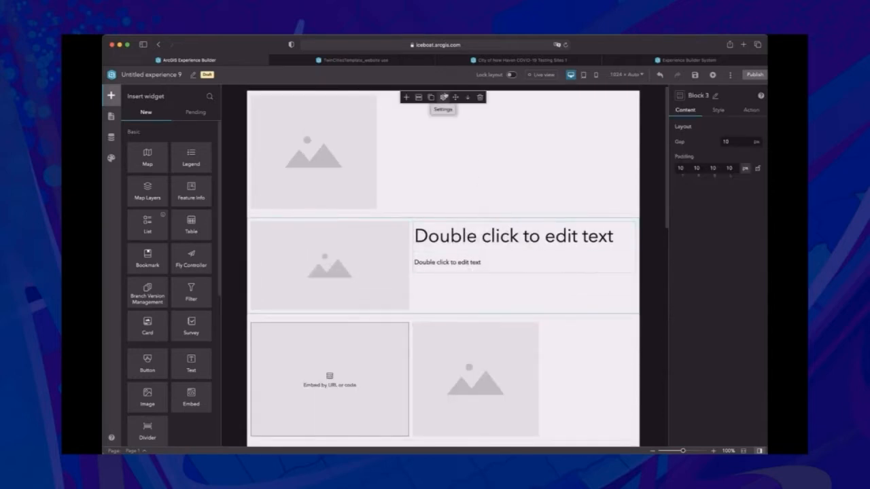
left_click(468, 99)
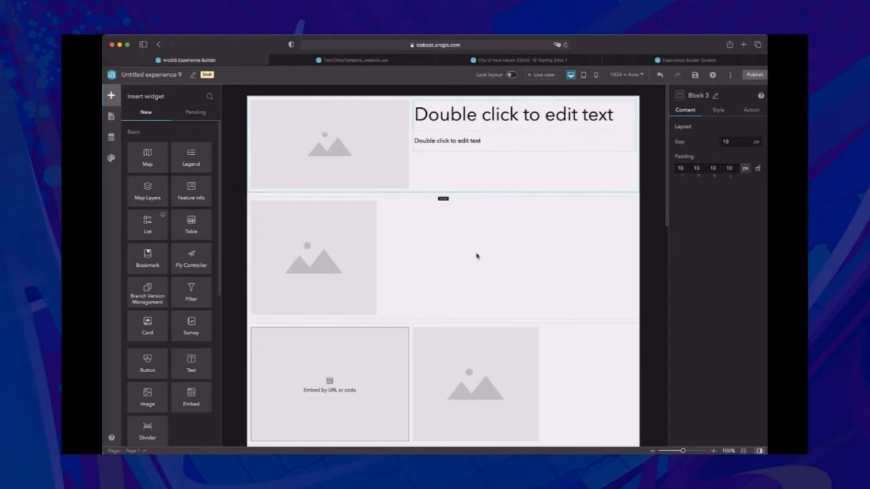
scroll(647, 286, "down", 1)
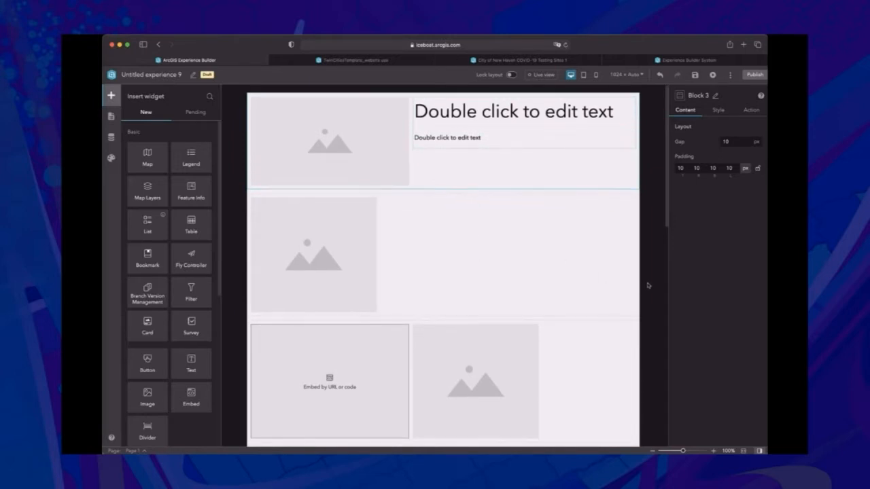
scroll(647, 286, "down", 5)
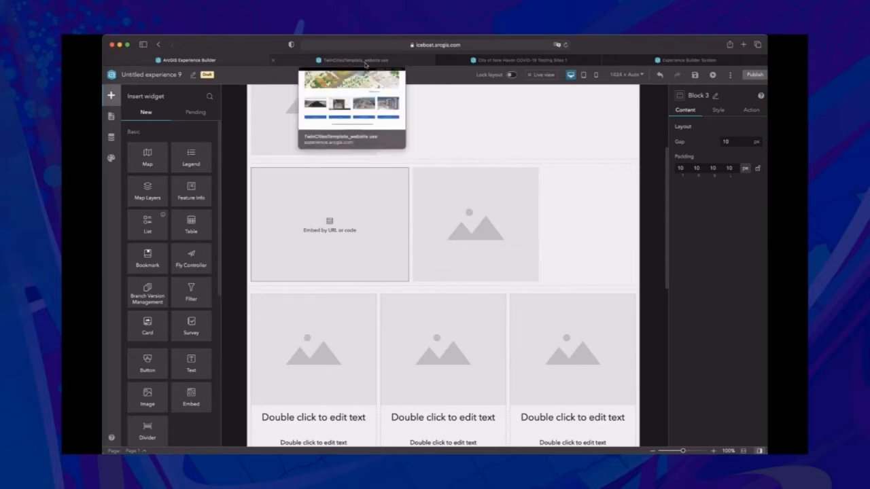
- Open the TwinCitiesTemplate_website page and examine how its content is stacked along the scrolling page
left_click(365, 62)
scroll(750, 237, "up", 5)
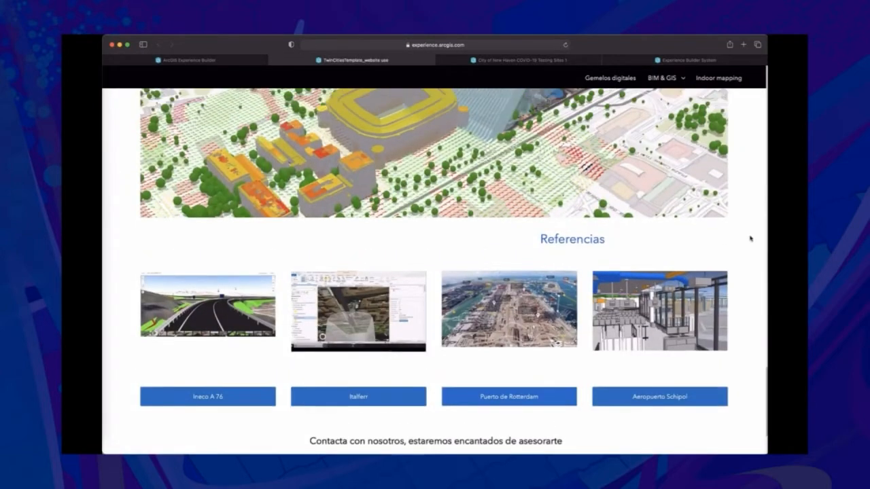
scroll(750, 237, "up", 15)
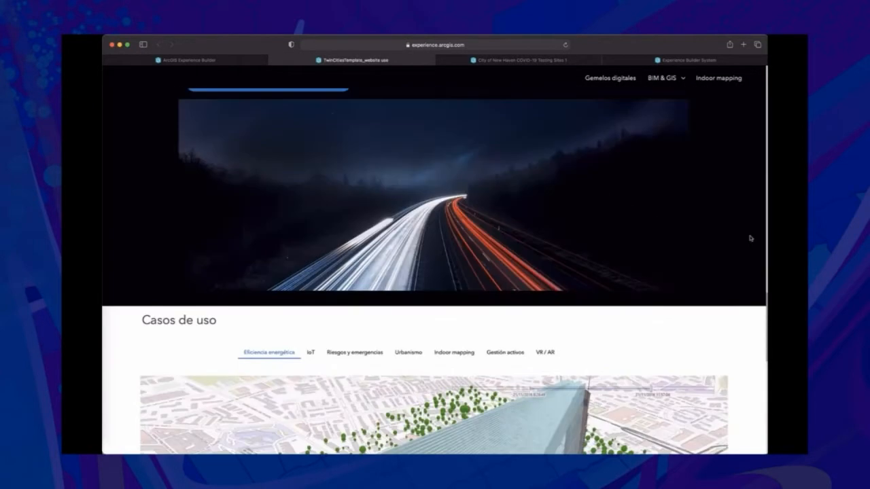
scroll(750, 238, "up", 10)
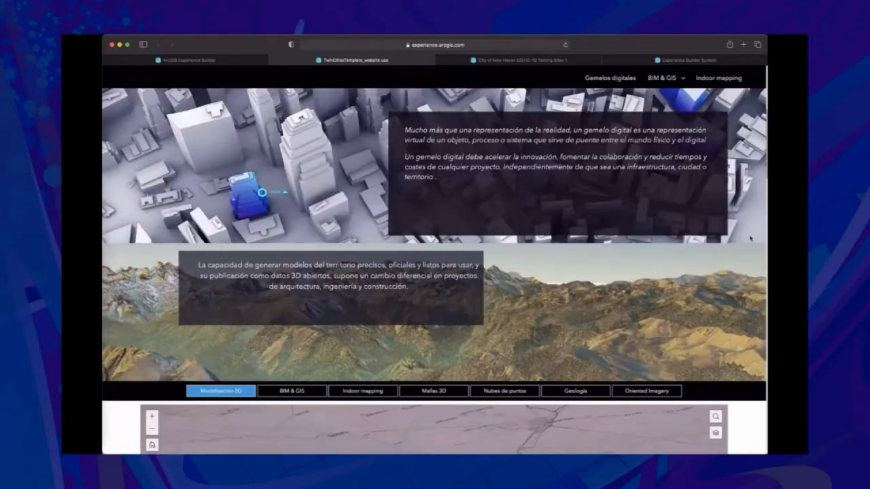
scroll(750, 237, "down", 12)
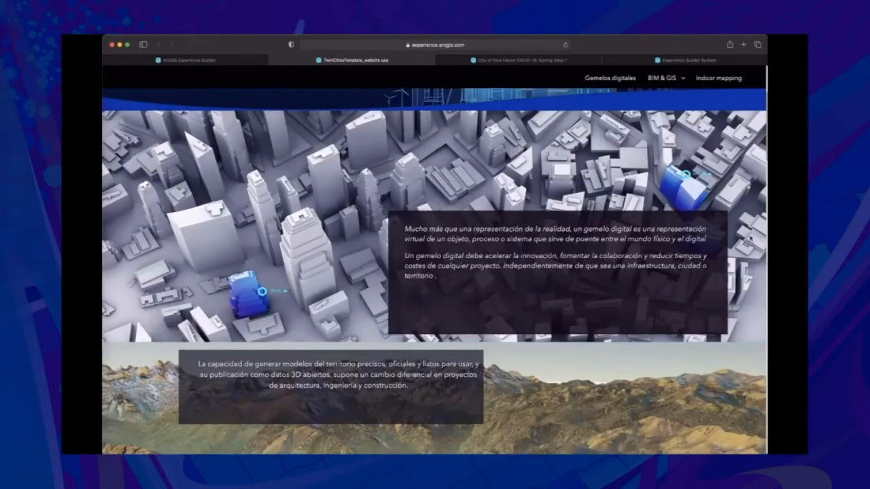
scroll(750, 238, "down", 15)
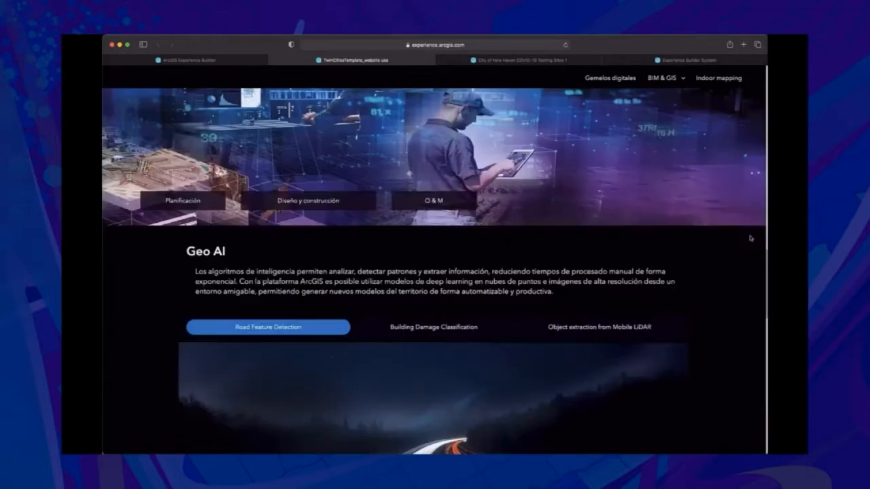
scroll(750, 237, "down", 10)
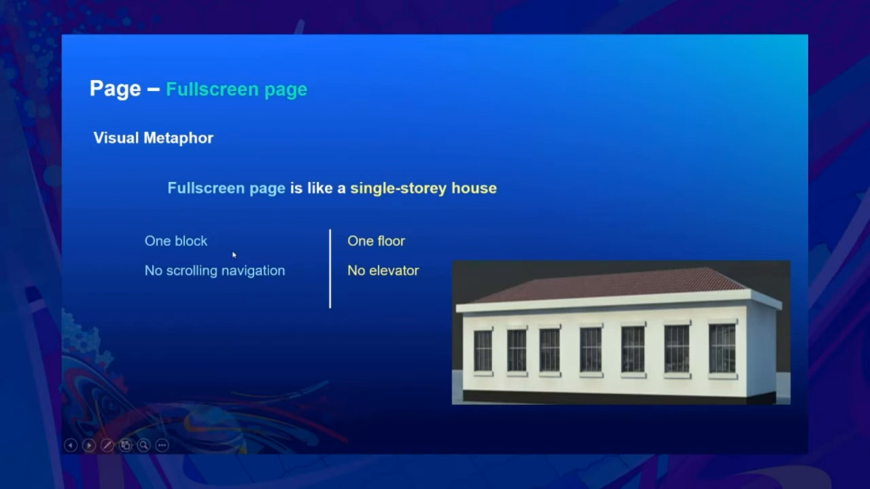
left_click(243, 392)
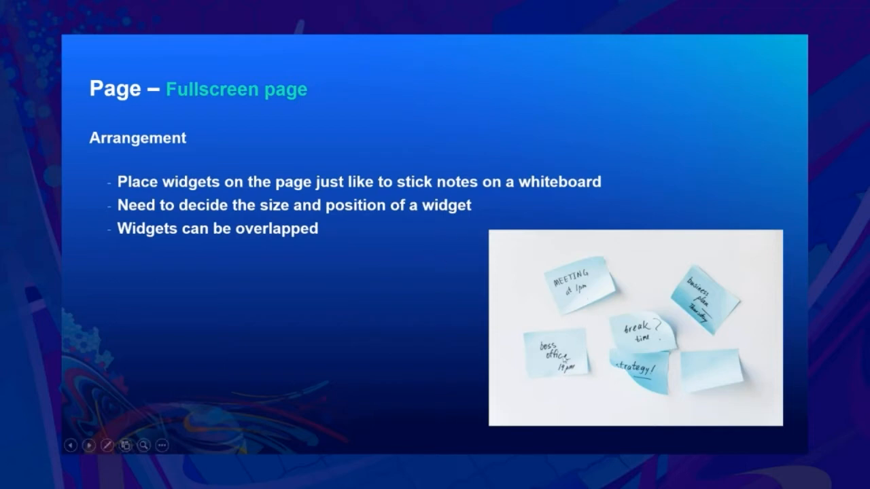
left_click(406, 371)
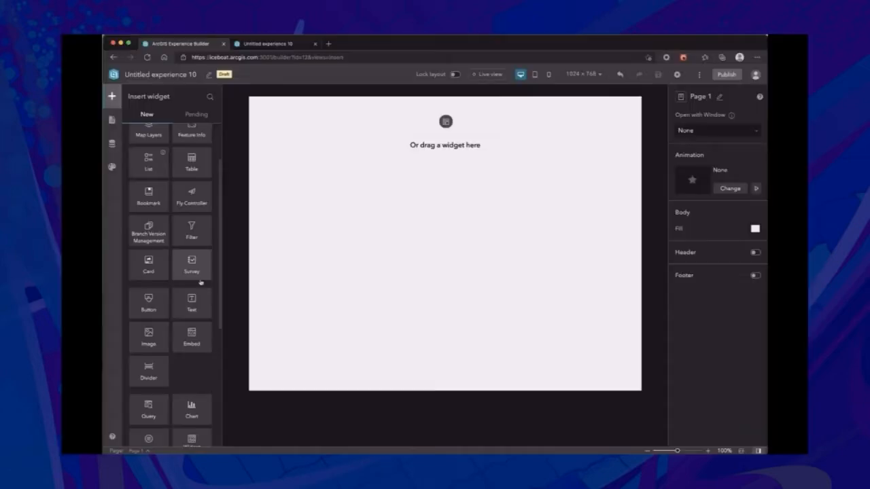
- Place an Image widget in the upper-left area of the fullscreen page and assign it the existing local lightning picture
left_click_drag(149, 336, 353, 221)
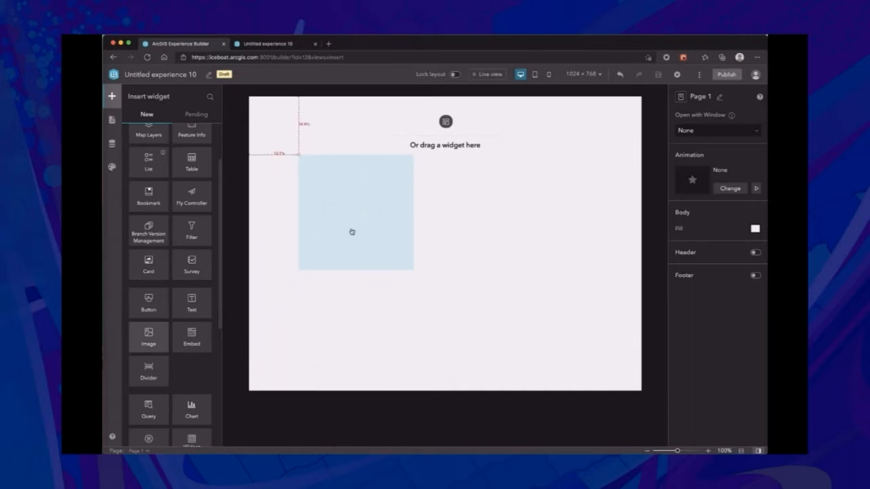
left_click(711, 162)
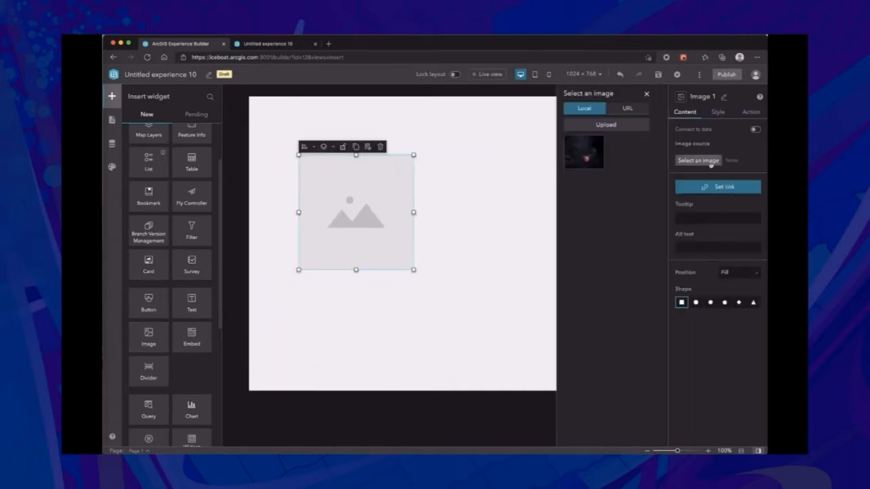
left_click(590, 162)
left_click(647, 95)
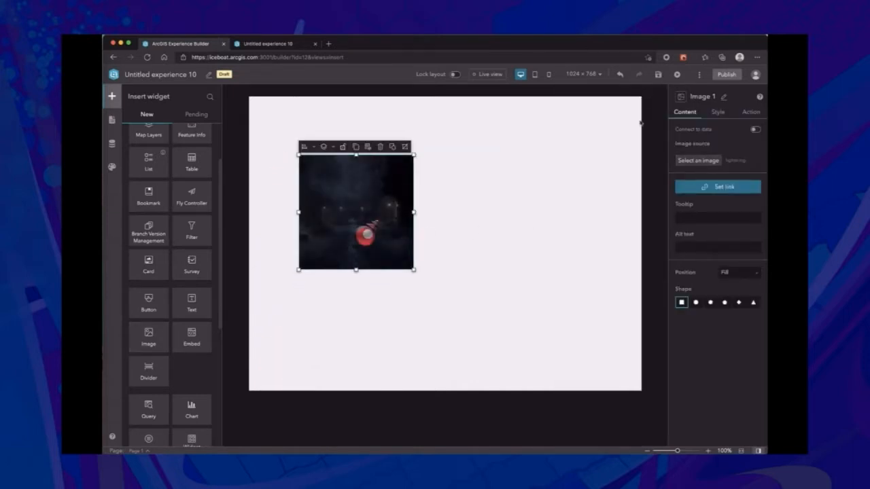
- Shrink the image widget into a slightly landscape shape and move it to the upper middle of the page
left_click_drag(413, 269, 366, 218)
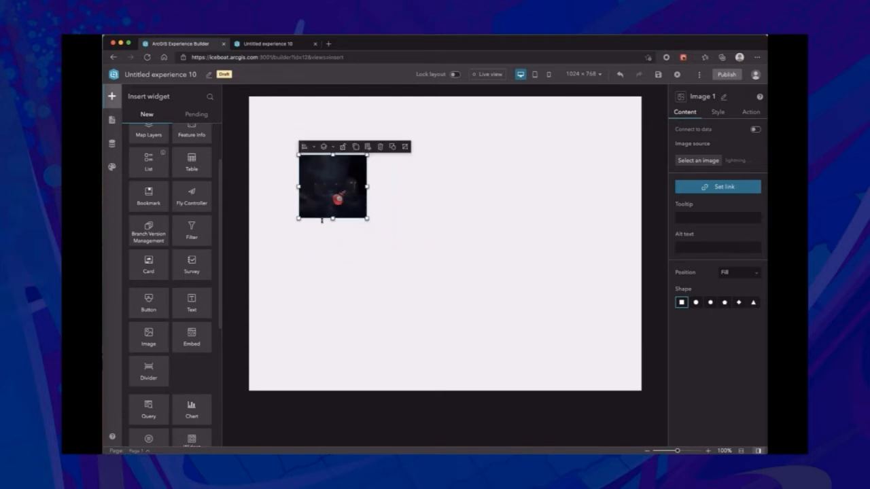
left_click_drag(299, 218, 276, 229)
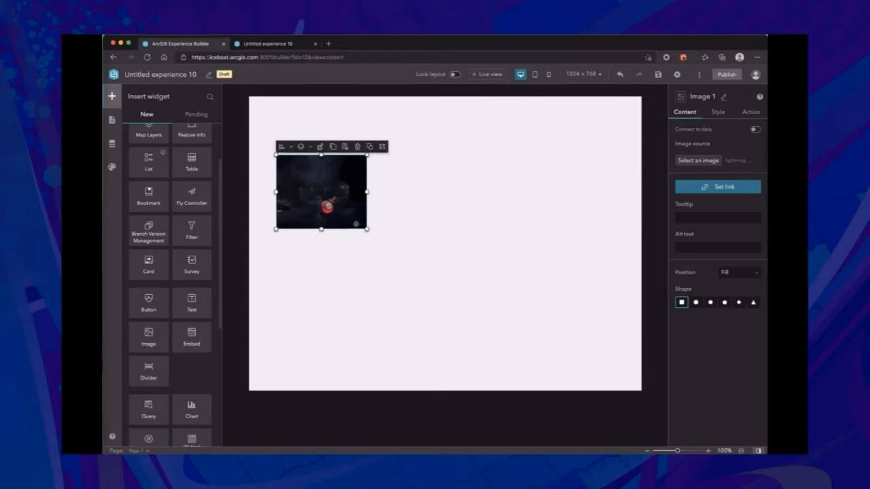
left_click_drag(323, 197, 285, 266)
left_click_drag(310, 240, 500, 108)
left_click_drag(517, 138, 449, 210)
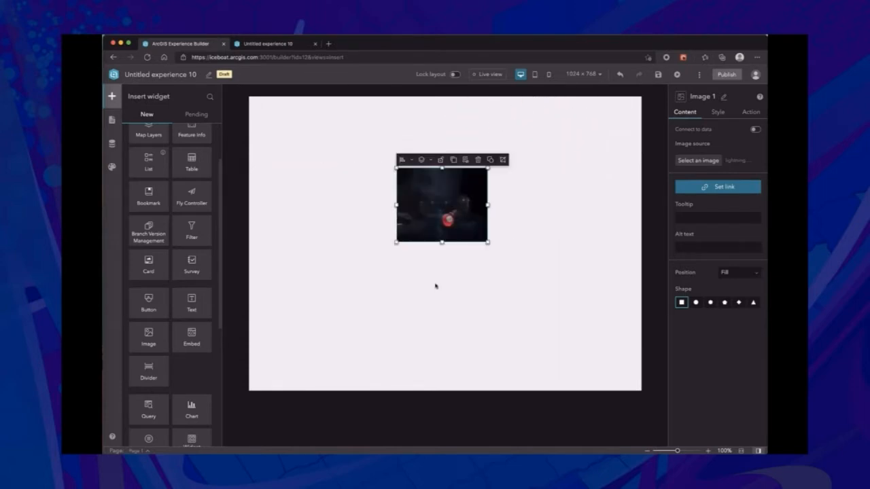
- Snap the image widget to the page's left edge, then centre it horizontally
left_click(411, 160)
left_click(405, 171)
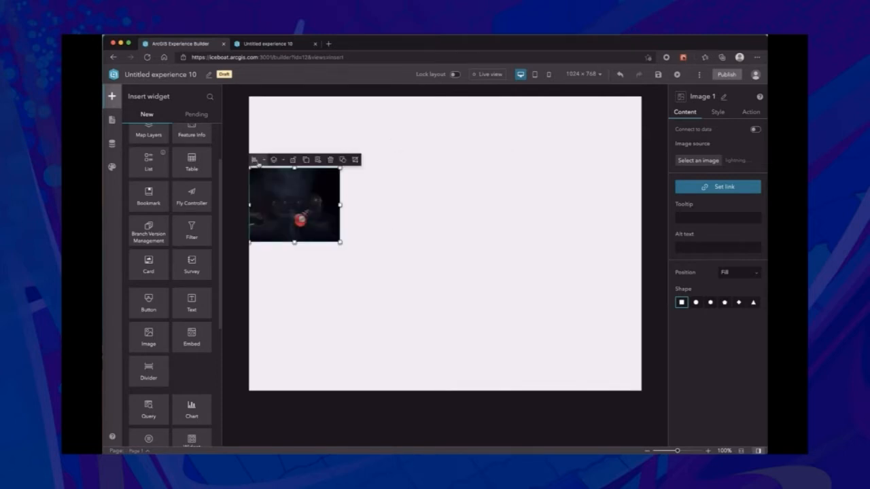
left_click(259, 163)
left_click(272, 180)
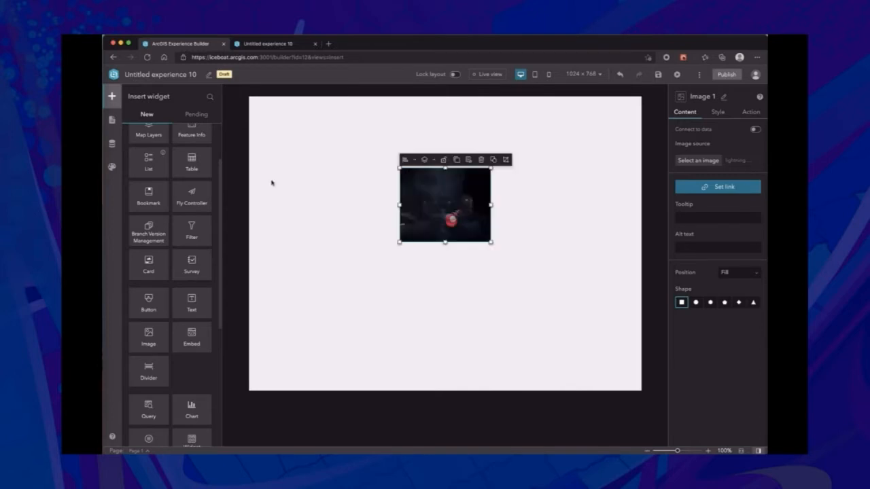
- Snap the image widget to the page's right edge
left_click(415, 160)
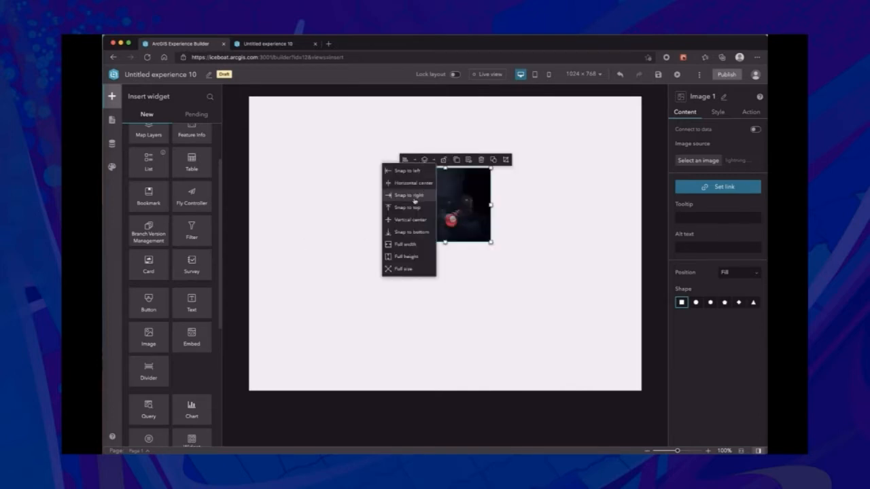
left_click(415, 198)
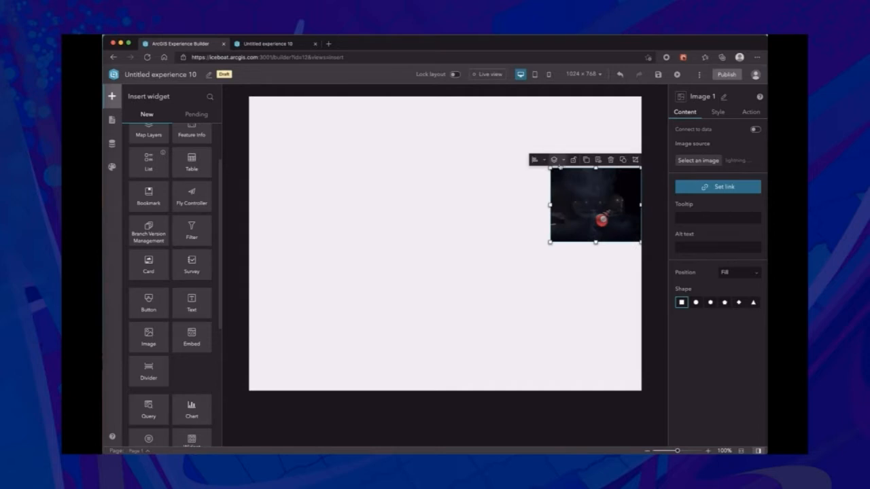
- Snap the image widget to the page's top edge, then centre it vertically
left_click(537, 160)
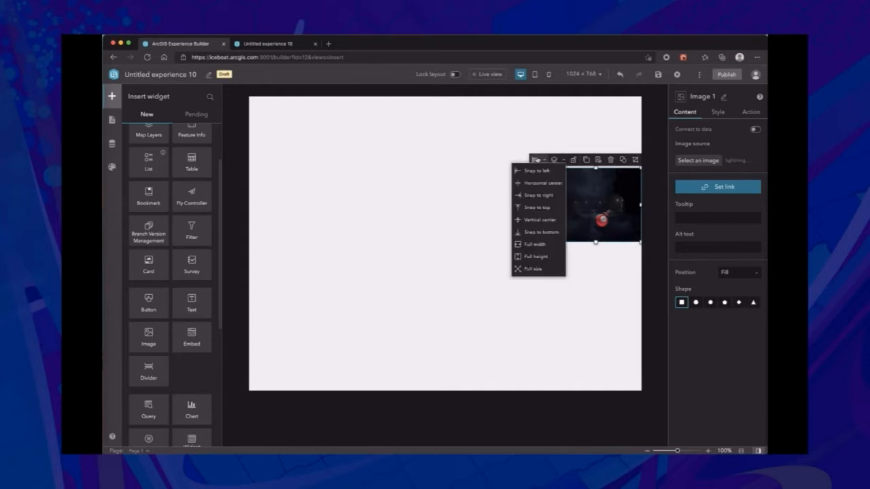
left_click(544, 208)
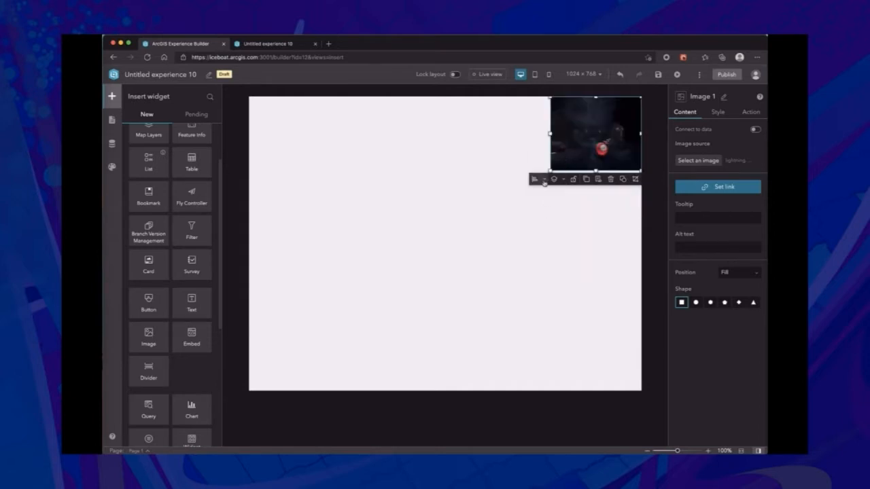
left_click(544, 180)
left_click(538, 239)
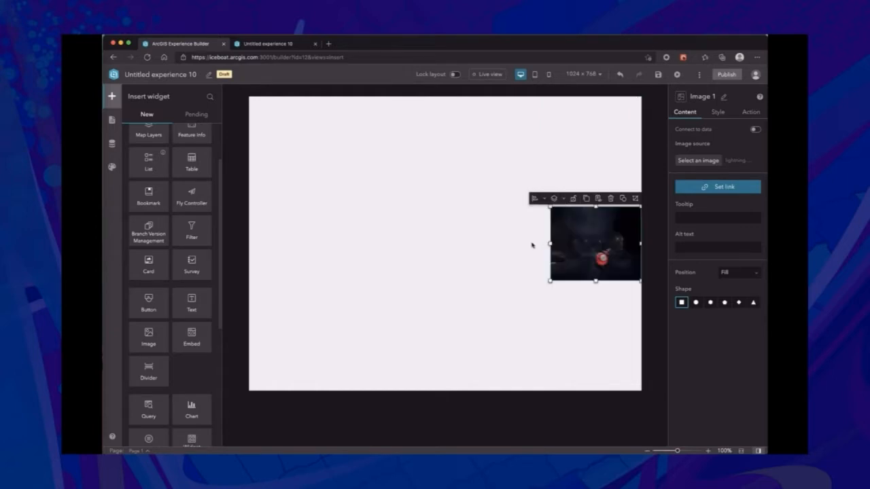
- Snap the image widget to the page's bottom edge, then move it freely to near the middle of the page
left_click(542, 199)
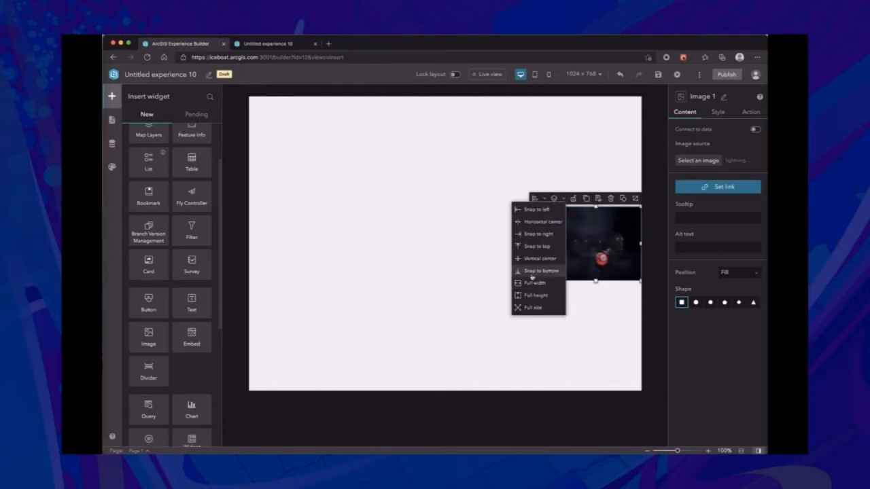
left_click(531, 272)
left_click_drag(616, 370, 474, 242)
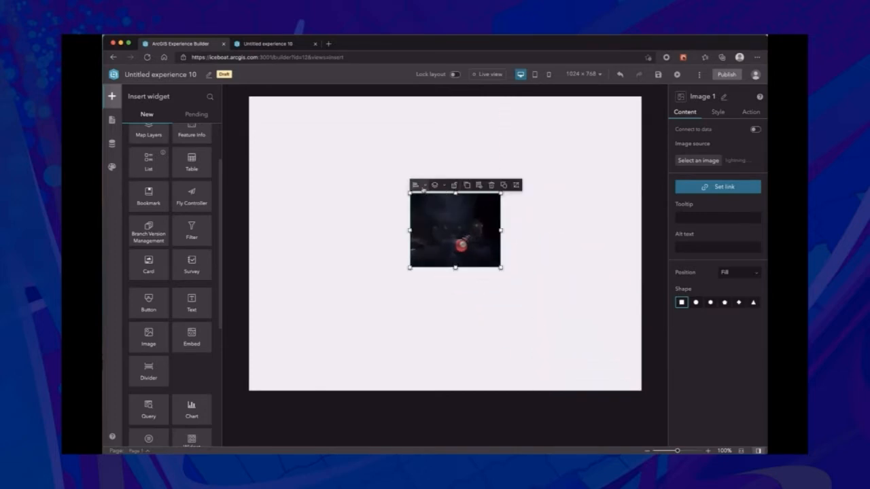
- Stretch the image widget to the full page width, then undo the change
left_click(421, 188)
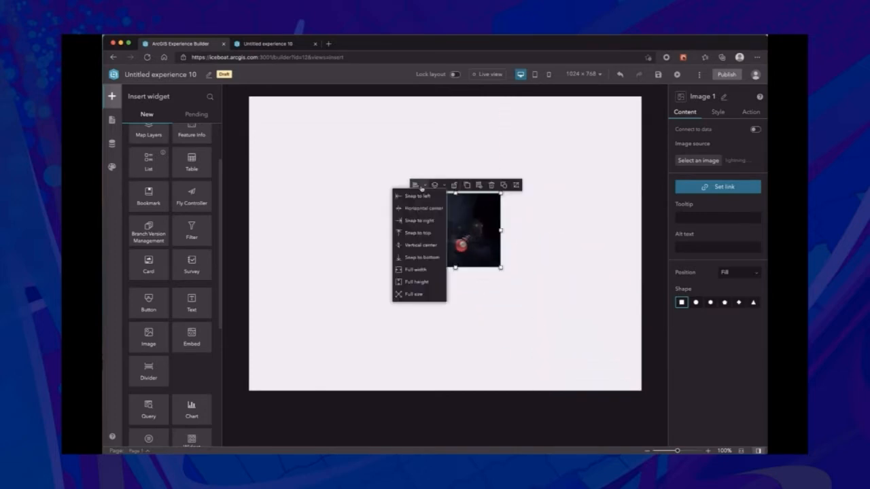
left_click(416, 270)
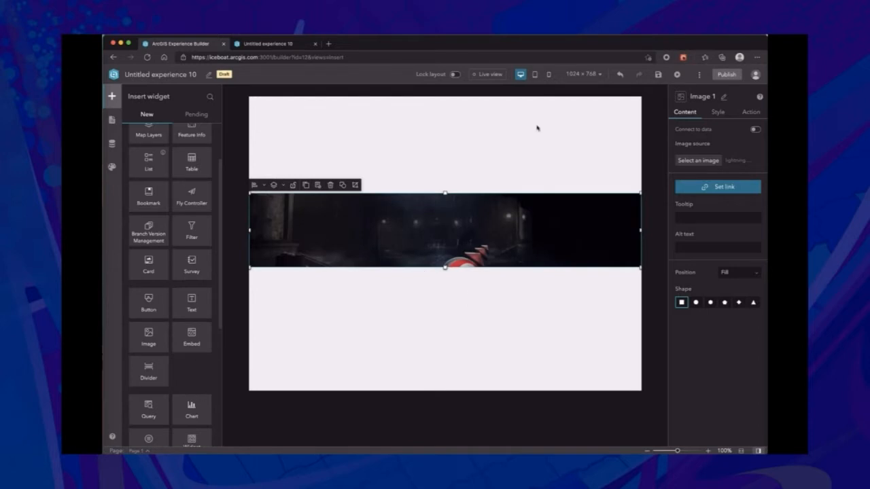
left_click(619, 74)
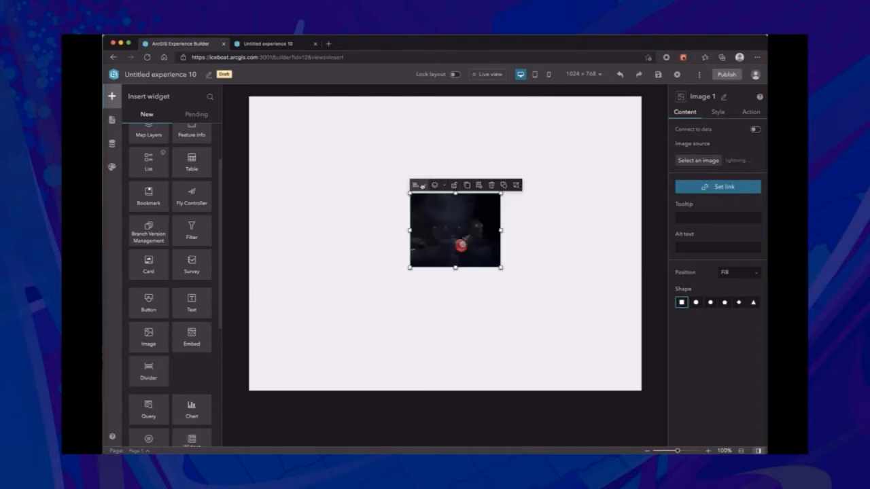
- Stretch the image widget to the full page height, then undo the change
left_click(421, 185)
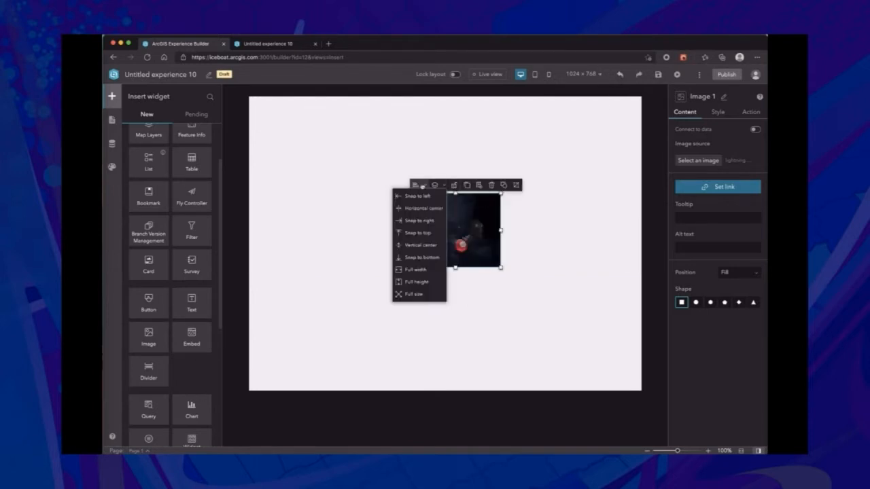
left_click(413, 282)
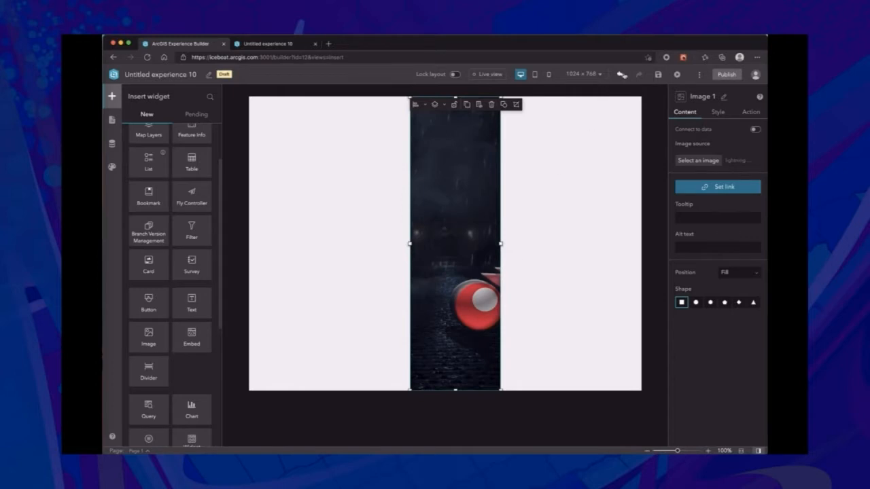
left_click(621, 75)
- Expand the image widget to the full page size, then undo the change
left_click(417, 184)
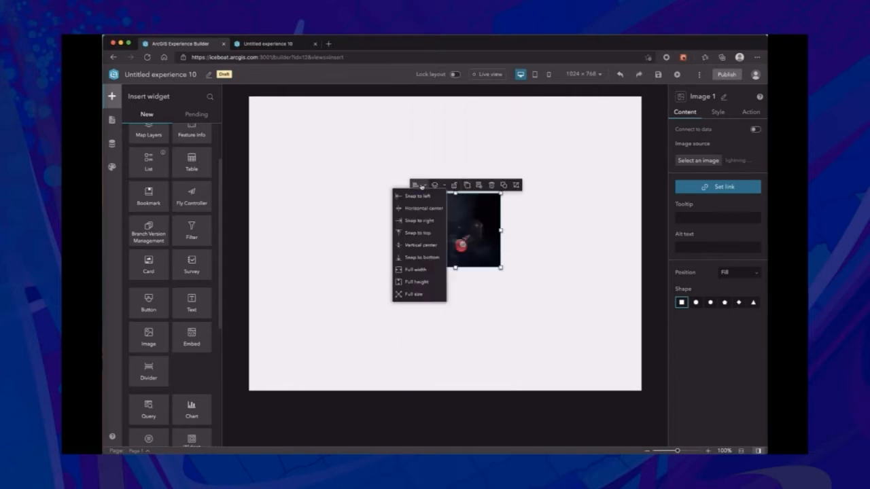
left_click(414, 294)
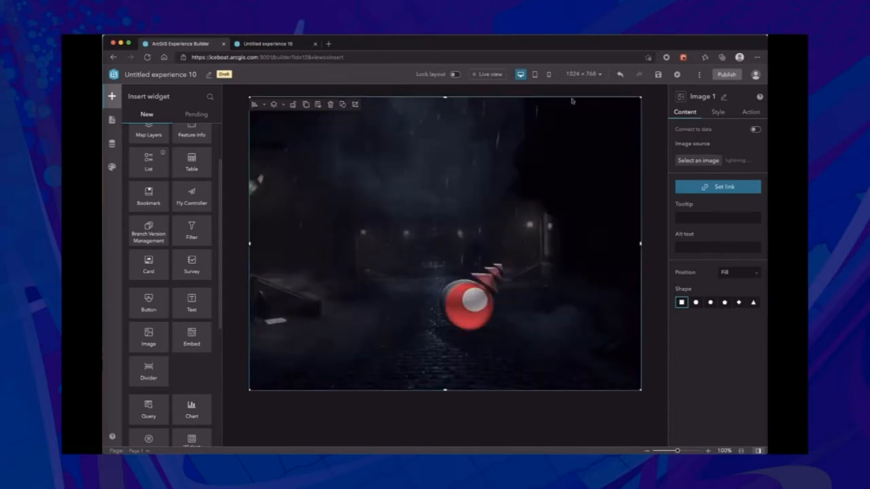
left_click(620, 75)
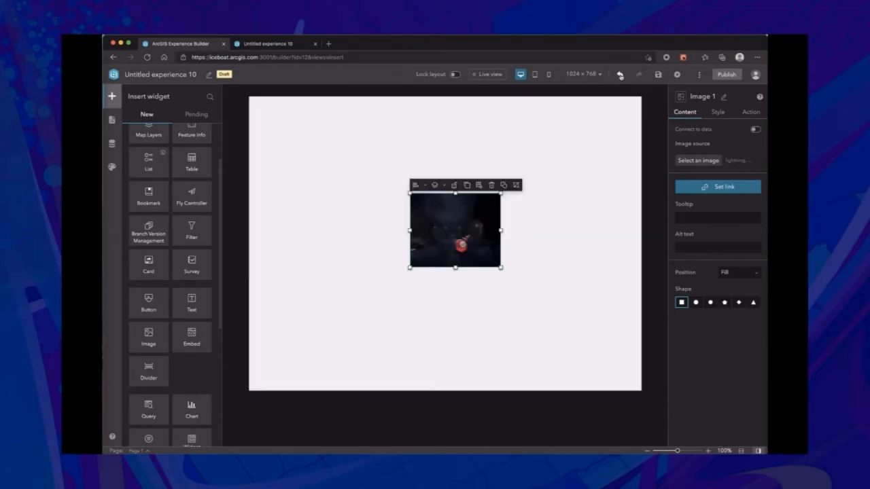
- Place a second Image widget over the lightning picture and enlarge it until it completely covers the picture
left_click(375, 272)
left_click_drag(150, 345, 388, 204)
left_click_drag(444, 255, 562, 320)
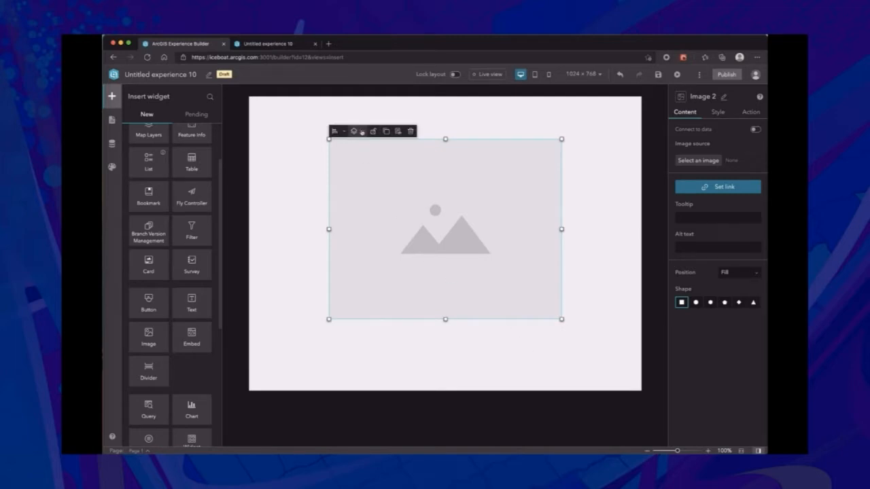
- Send the large placeholder image to the back, then bring it to the front again
left_click(362, 132)
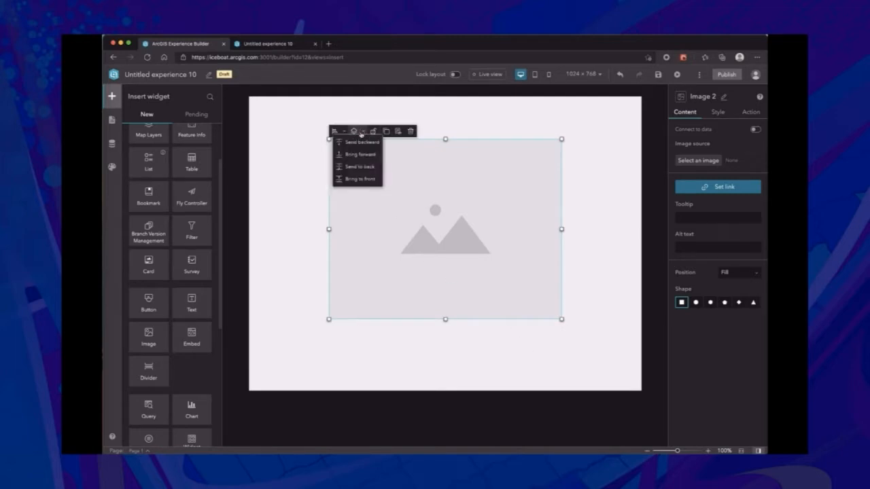
left_click(367, 167)
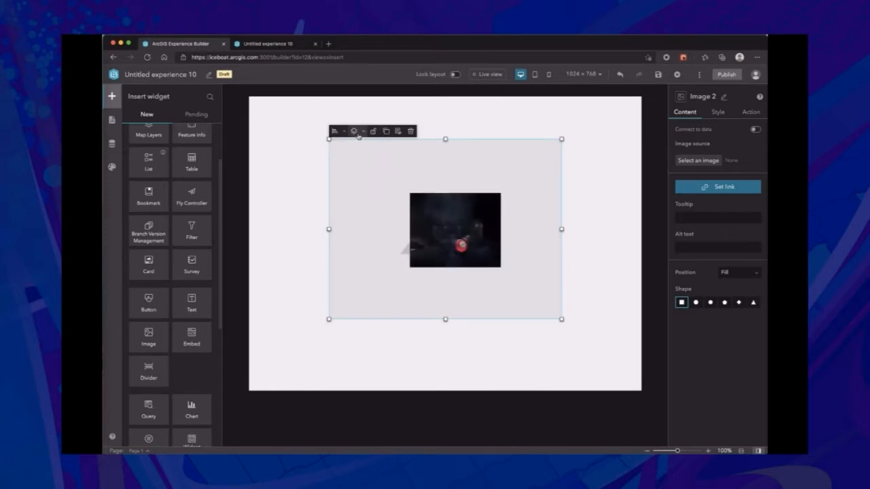
left_click(359, 135)
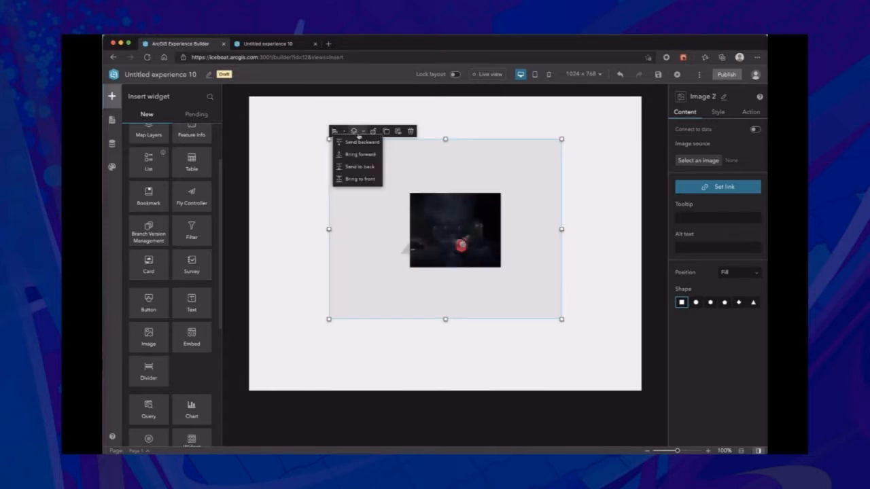
left_click(362, 179)
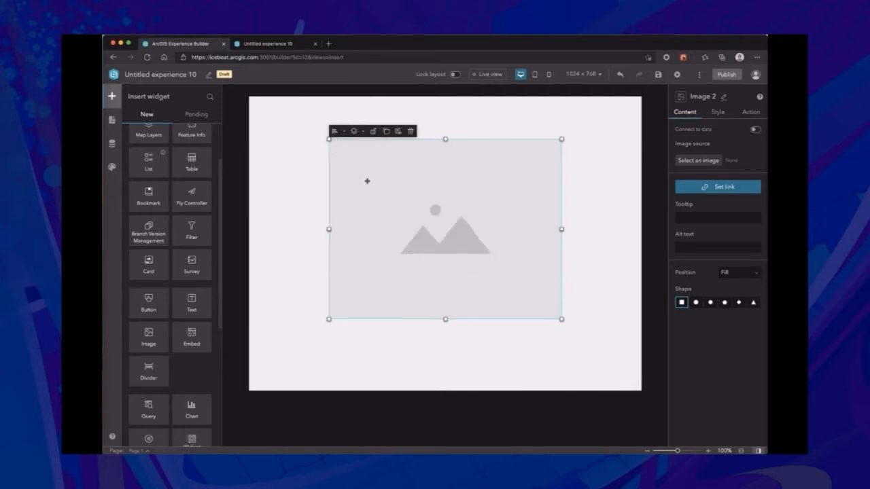
- Move the large placeholder image behind the lightning picture and deselect it
left_click(355, 135)
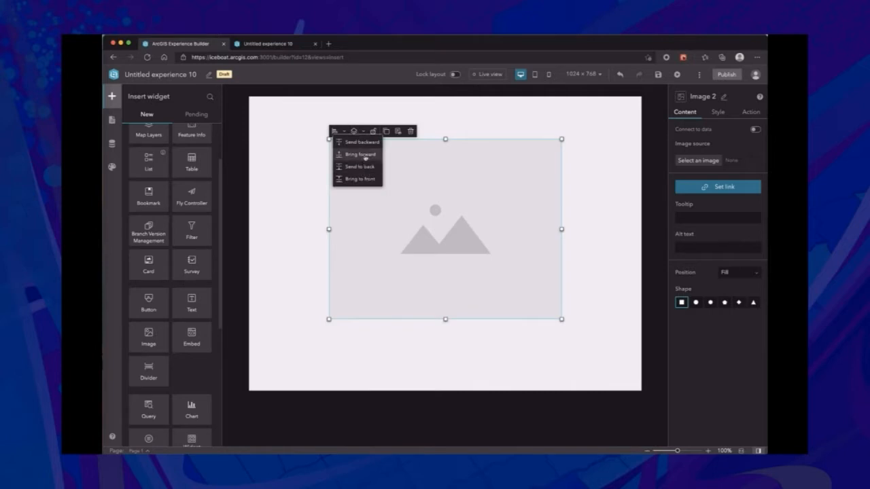
left_click(501, 355)
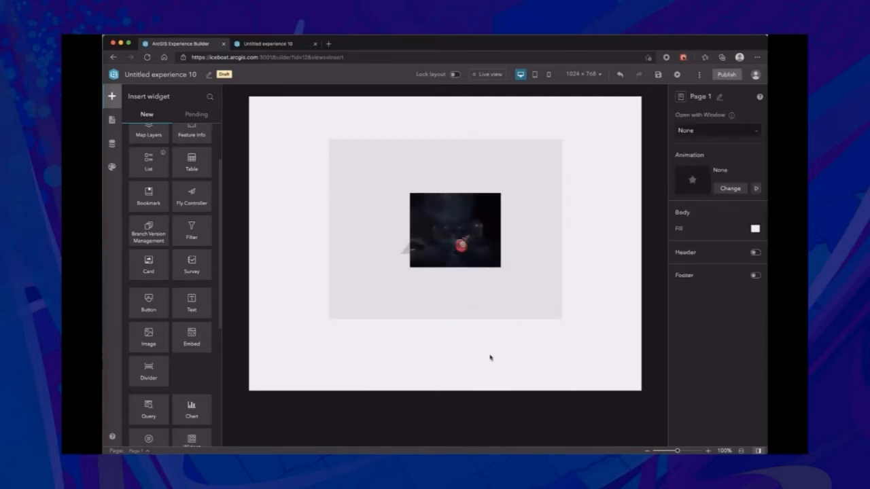
- Switch to the Untitled experience 10 preview and open the Legend, Map Layers and third widgets of its blue footer bar
left_click(272, 45)
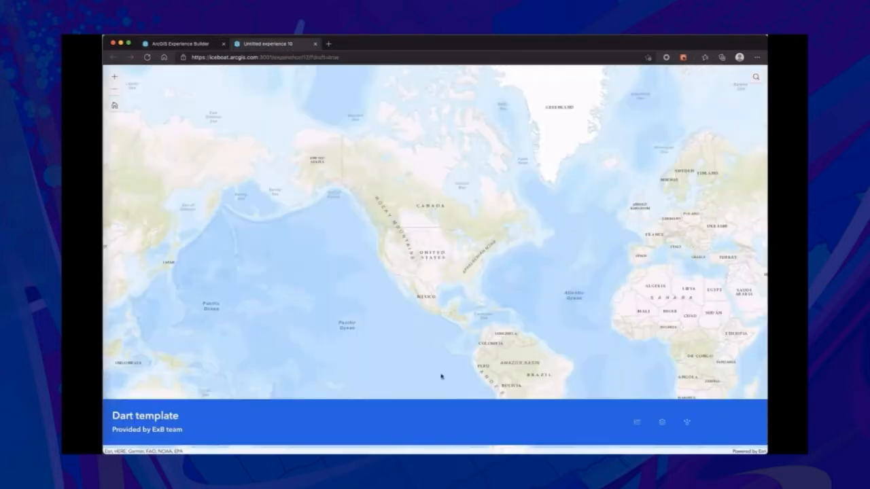
left_click(639, 430)
left_click(661, 426)
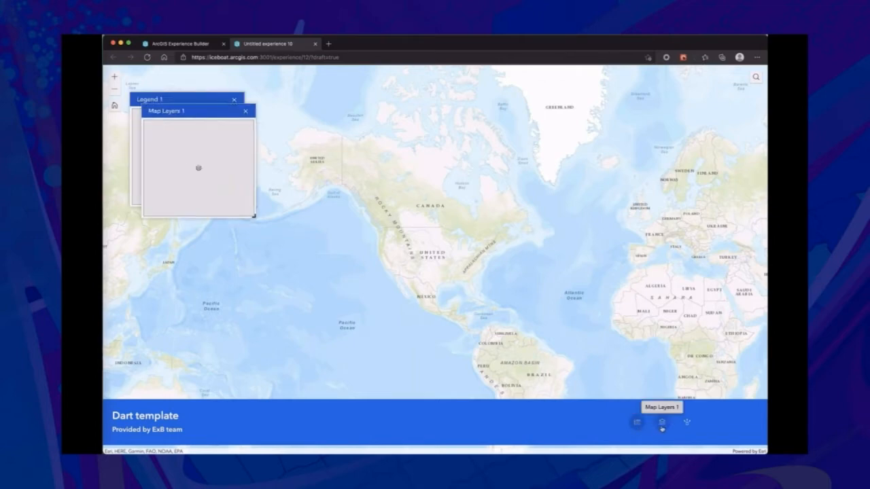
left_click(688, 427)
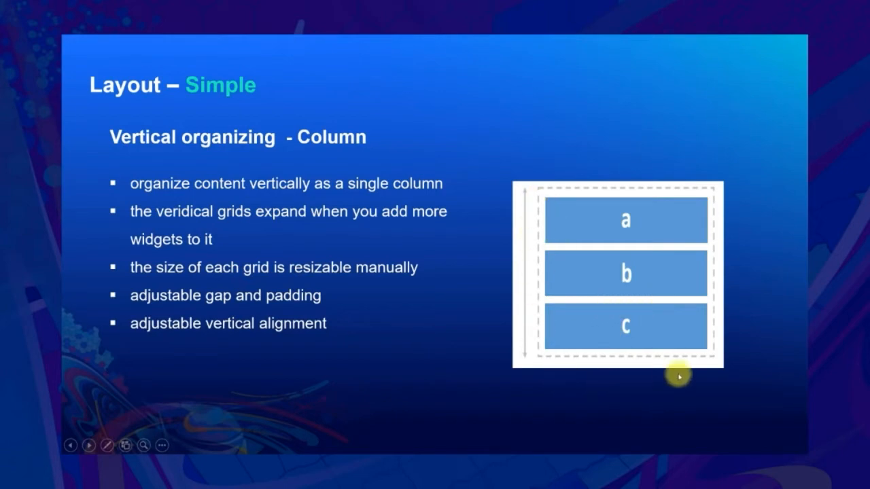
left_click(593, 211)
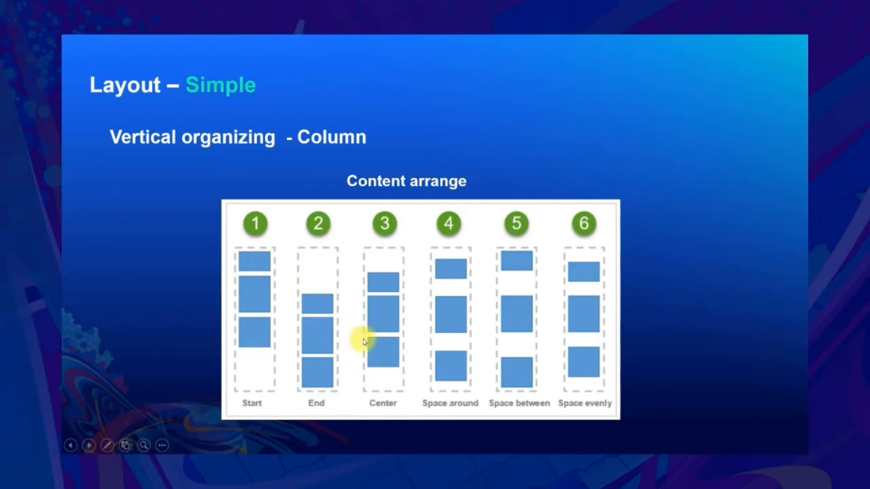
key("Right")
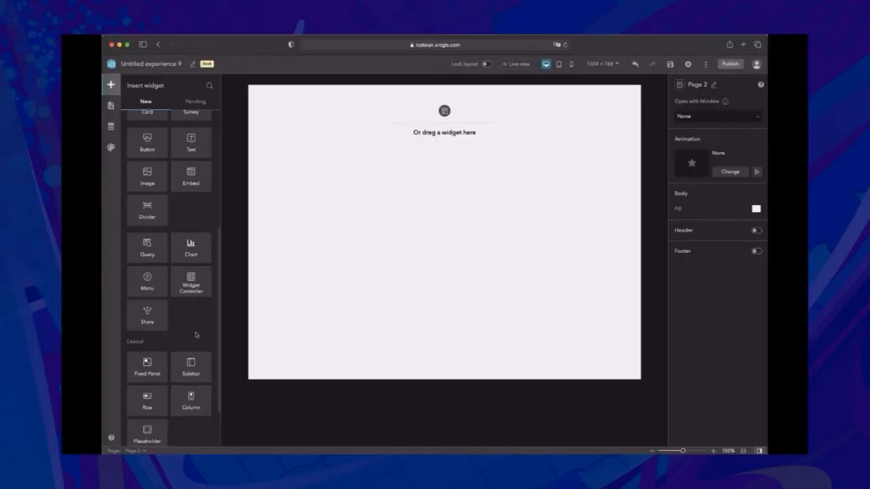
- Place a tall Column widget on the left half of Page 2 and add a Button with the solid blue quick style inside
left_click_drag(191, 403, 364, 219)
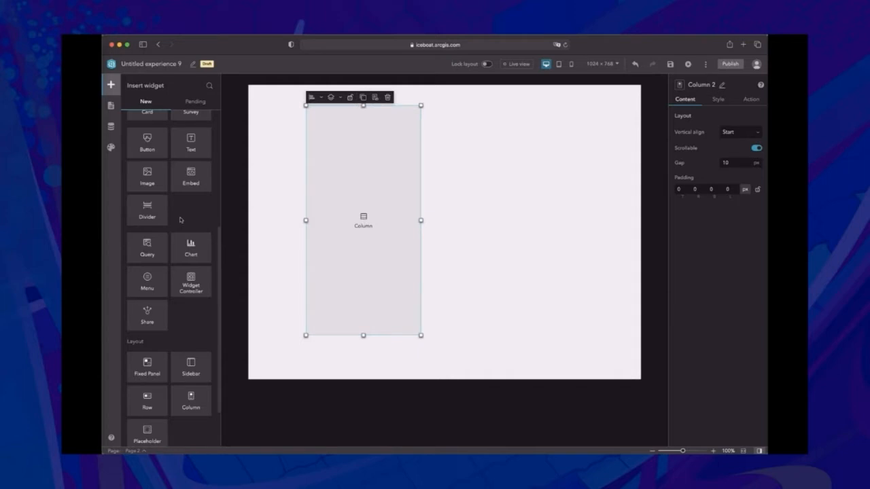
left_click_drag(151, 147, 356, 142)
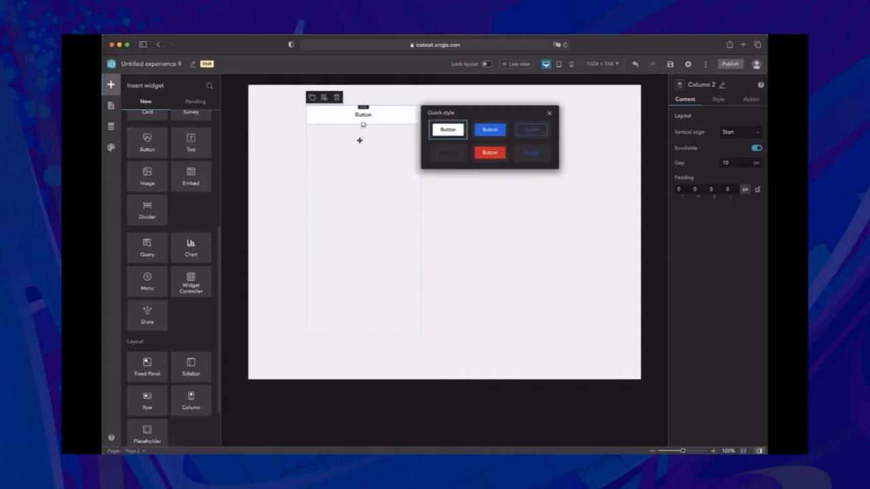
left_click(490, 129)
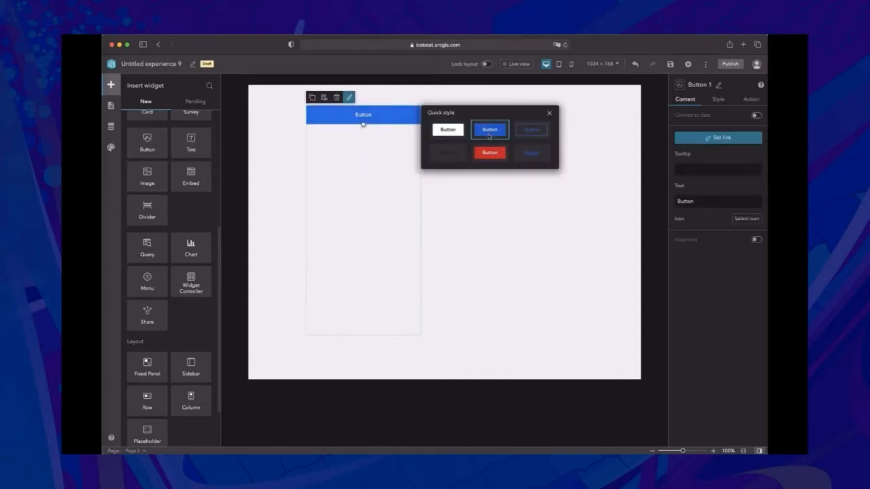
- Add an Image widget below the blue button in the column, and a Button with the red quick style beneath it
left_click_drag(153, 184, 353, 178)
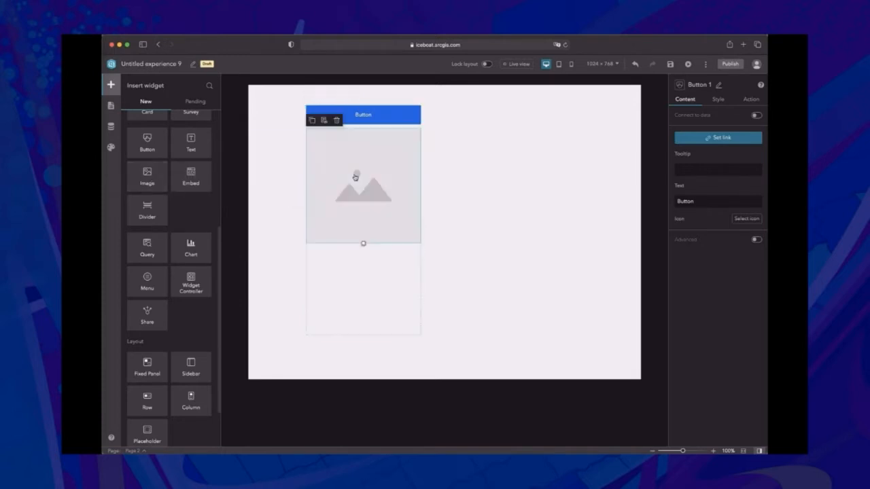
left_click_drag(147, 142, 365, 259)
left_click(490, 297)
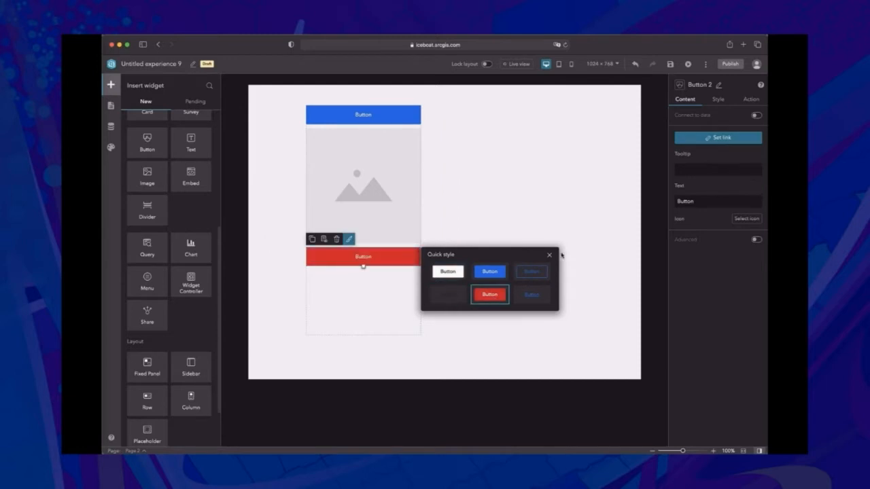
left_click(550, 255)
- Swap the two buttons in the column so the red one is above the image and the blue one below it
left_click_drag(379, 262, 394, 151)
left_click_drag(392, 117, 392, 270)
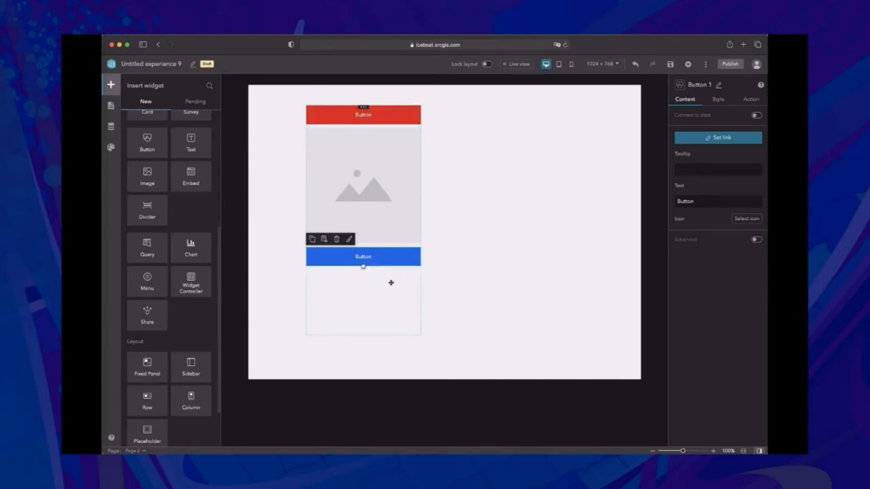
- Set the column's vertical alignment to End, then change it to Center
left_click(397, 282)
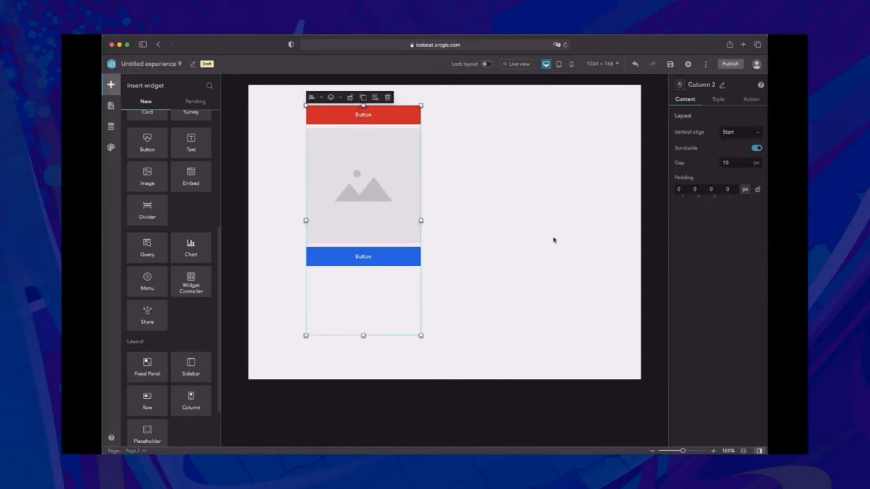
left_click(756, 134)
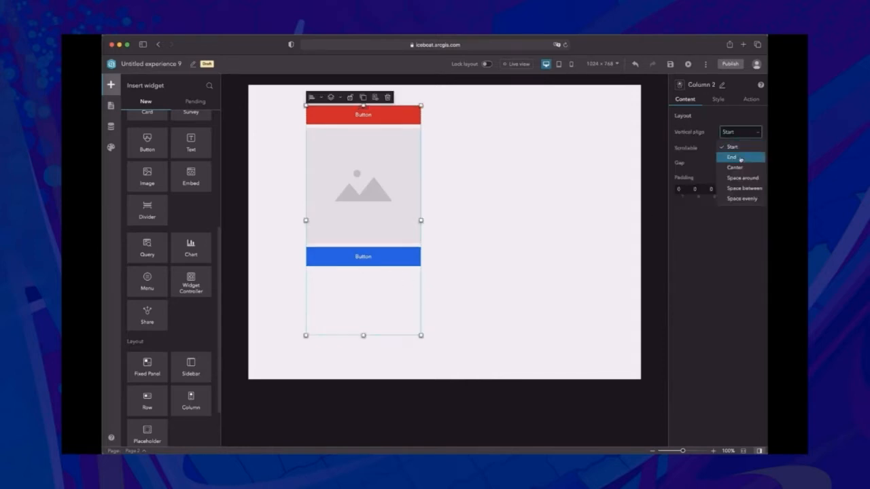
left_click(740, 158)
left_click(750, 135)
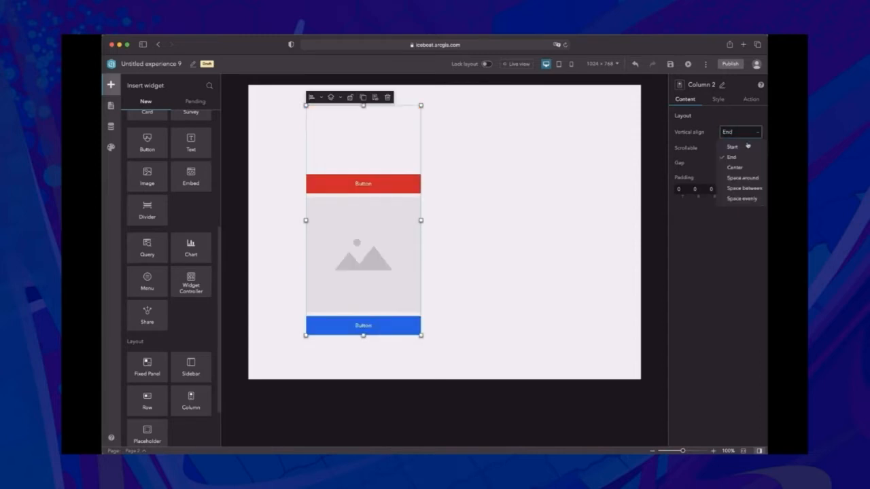
left_click(736, 167)
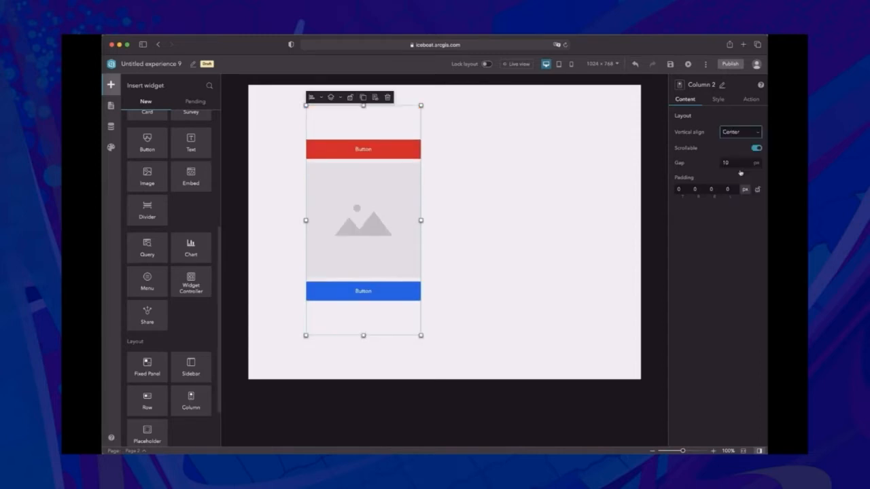
- Try the Space around, Space between and Space evenly vertical alignments on the column
left_click(742, 136)
left_click(741, 178)
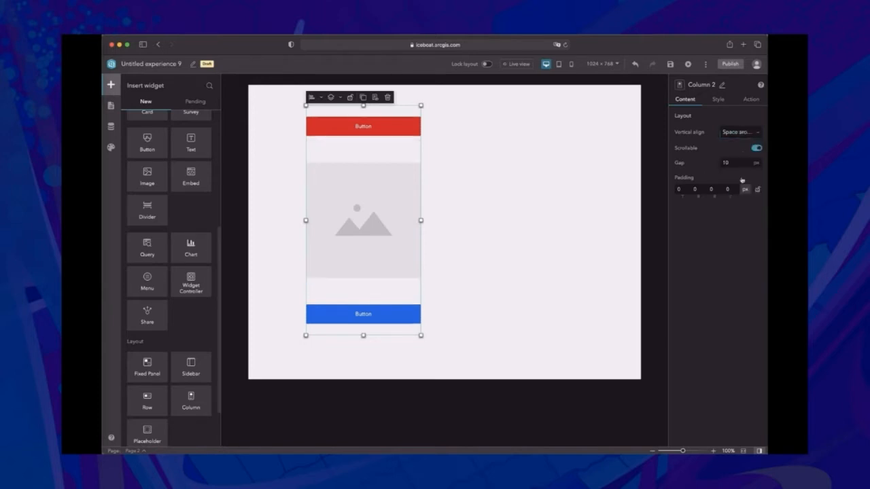
left_click(744, 134)
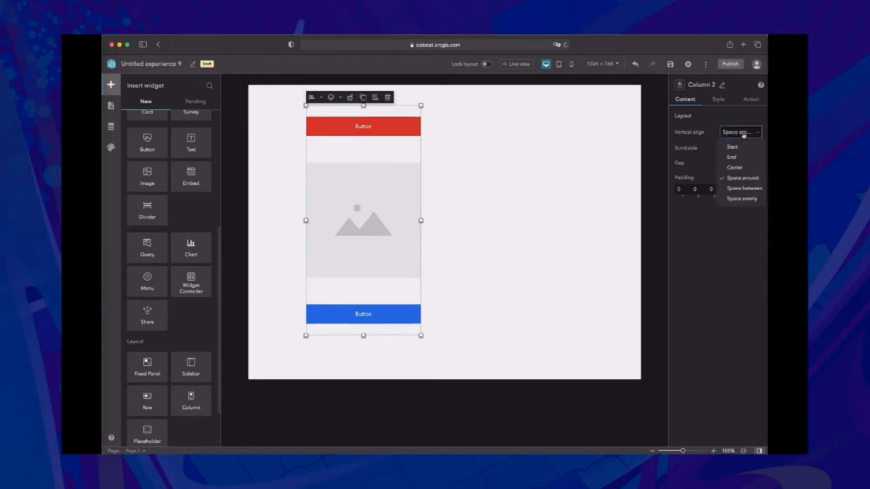
left_click(743, 189)
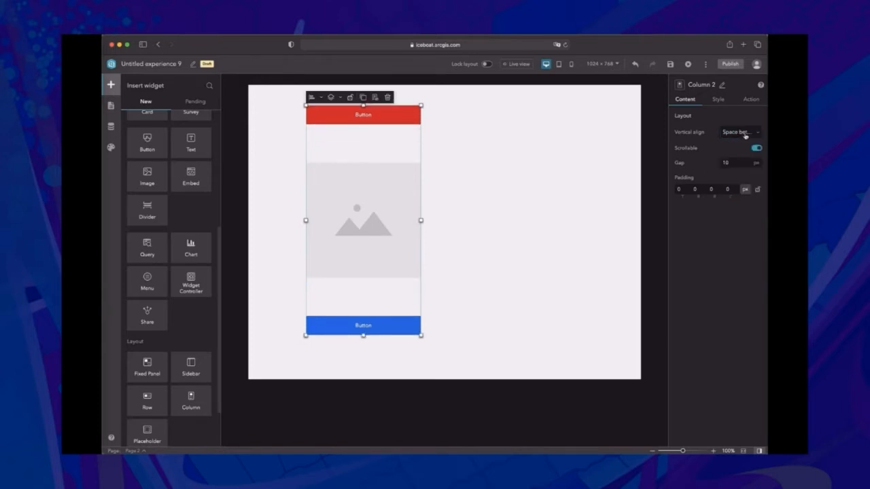
left_click(745, 137)
left_click(742, 199)
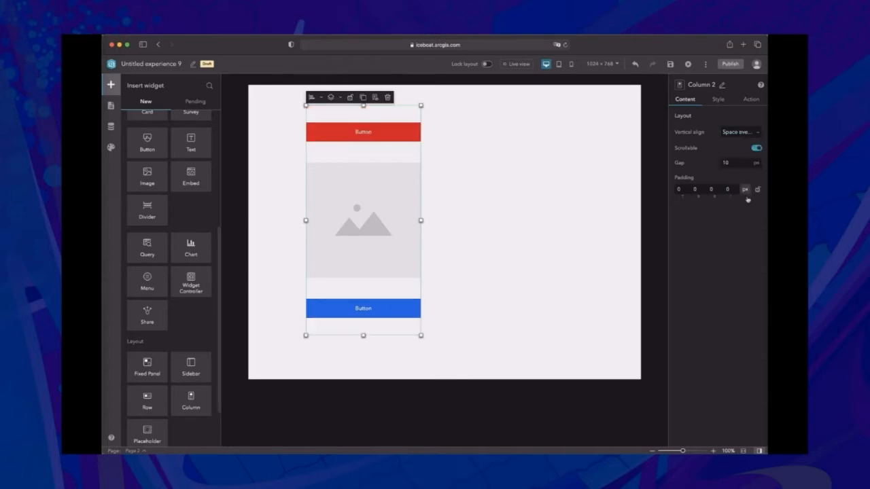
- Set the column's vertical alignment to Start and its gap to 0 px
left_click(738, 135)
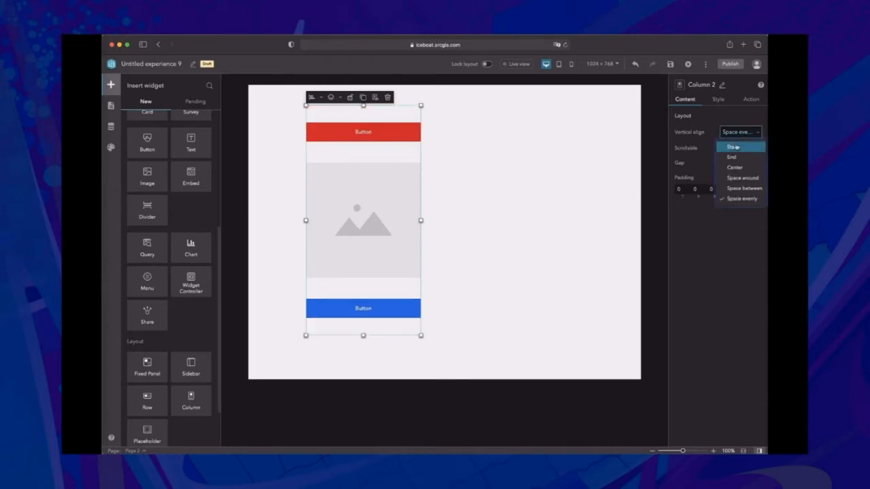
left_click(729, 147)
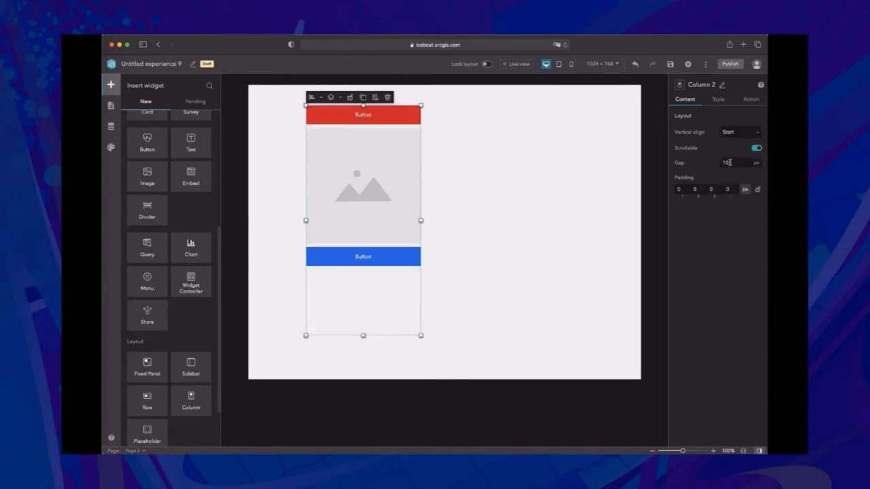
left_click(725, 162)
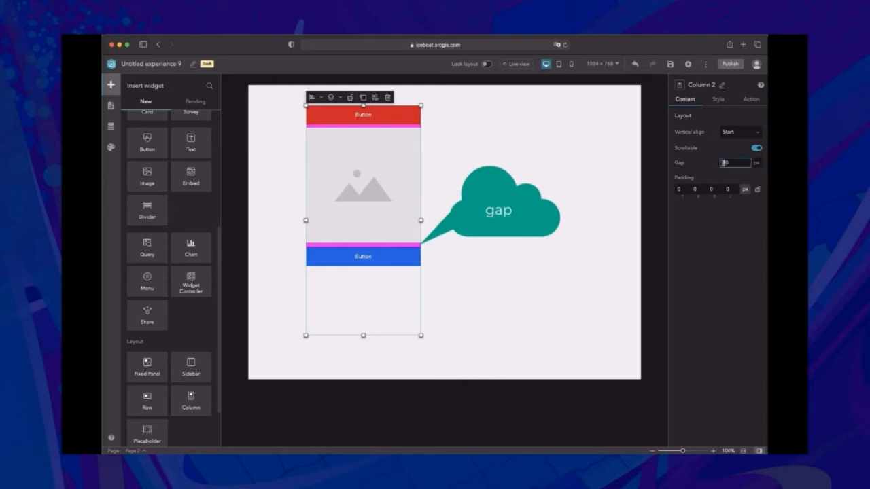
key("BackSpace")
key("Return")
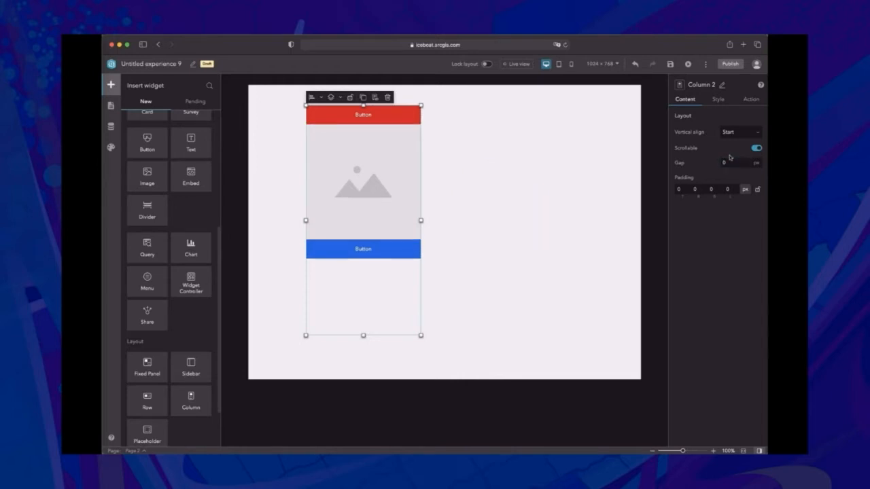
- Set the gap between the column's widgets to 20 px
left_click(726, 167)
type("20")
key("Return")
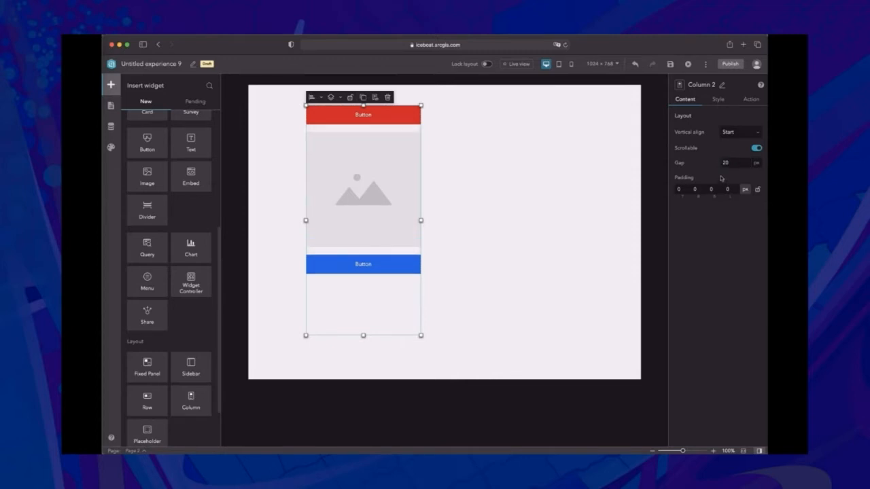
- Set the column's padding to 10 px top, 10 px right, 20 px bottom and 20 px left
left_click(677, 189)
type("10")
left_click(695, 190)
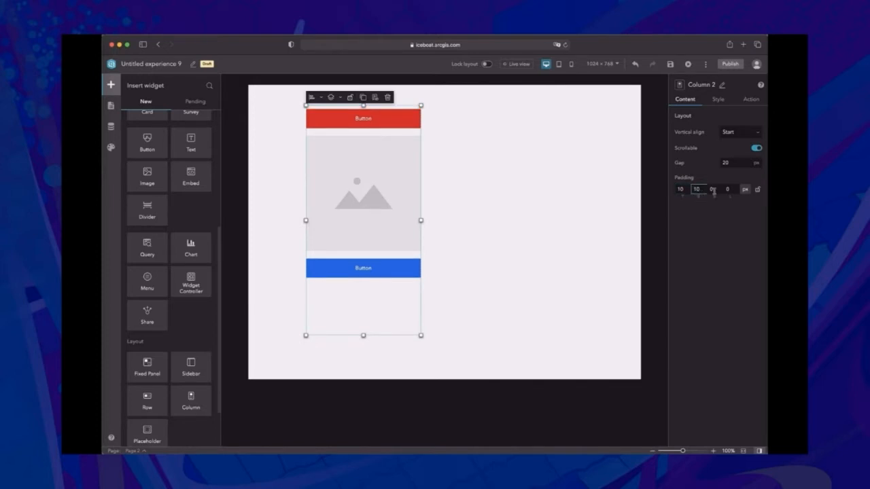
left_click(711, 189)
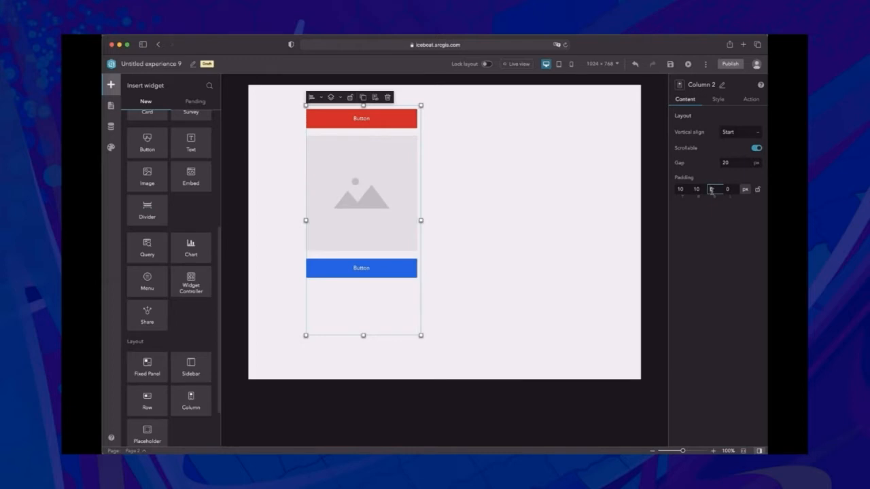
type("20")
left_click(727, 189)
type("2")
left_click(734, 213)
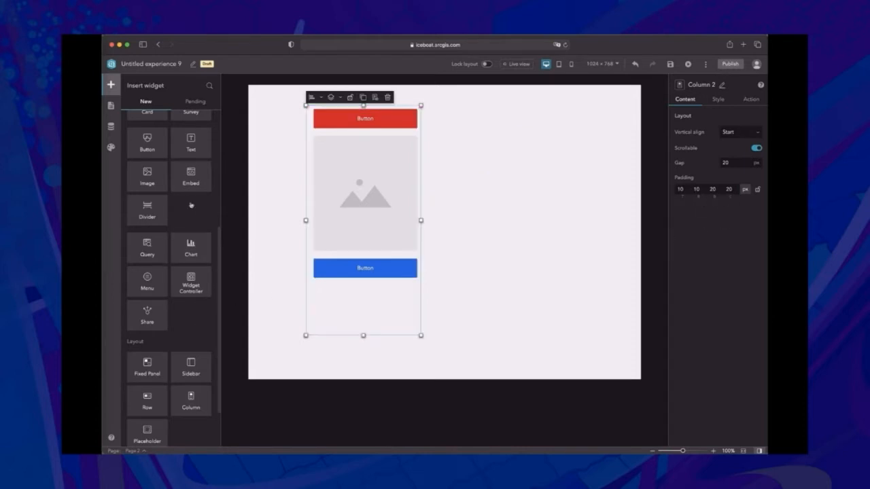
- Add an Embed widget below the blue button in the column and check how the column scrolls
left_click_drag(191, 175, 356, 296)
scroll(381, 248, "down", 3)
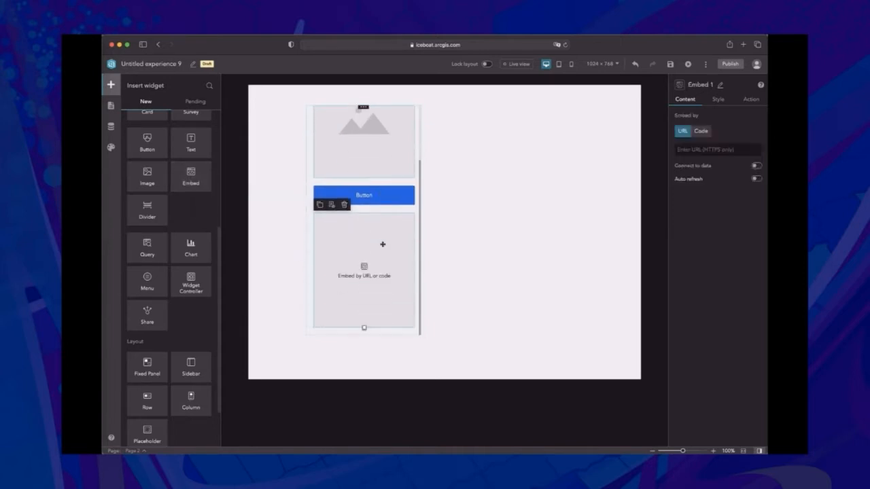
scroll(383, 243, "up", 2)
scroll(385, 233, "up", 1)
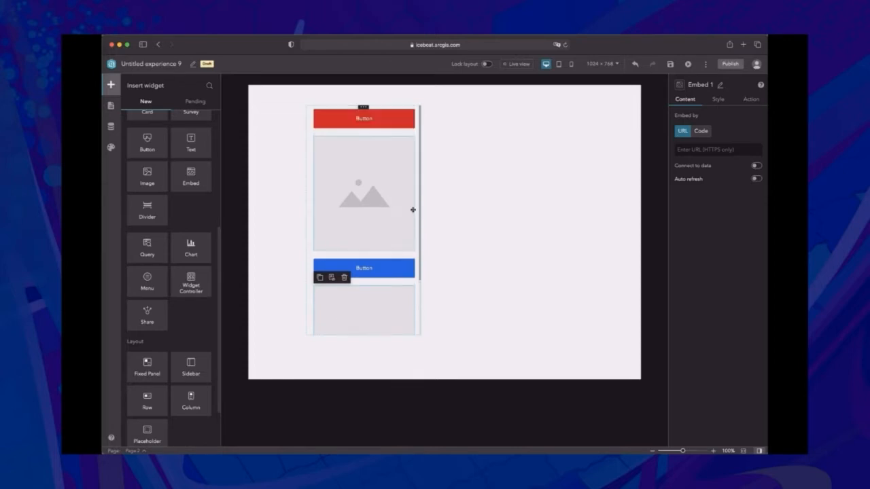
- Try the End and Space around vertical alignments on the overflowing column, and return it to Start
left_click(416, 254)
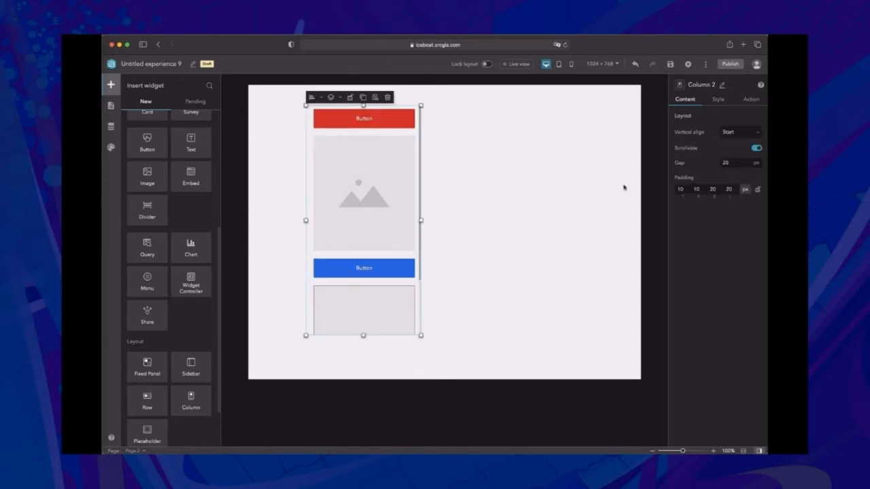
left_click(738, 135)
left_click(738, 158)
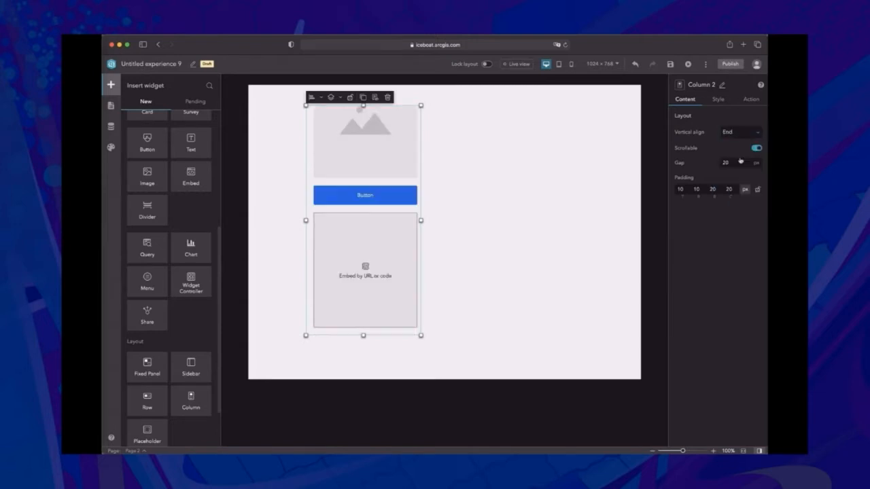
left_click(753, 133)
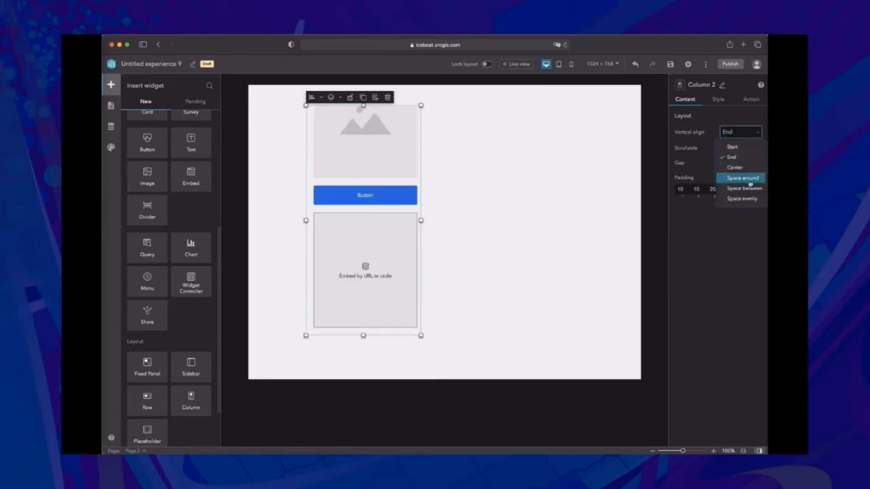
left_click(738, 176)
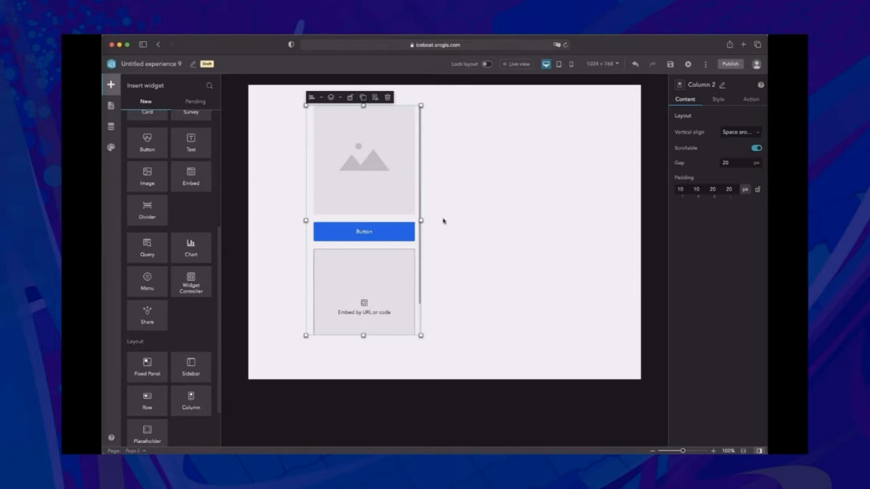
left_click(731, 132)
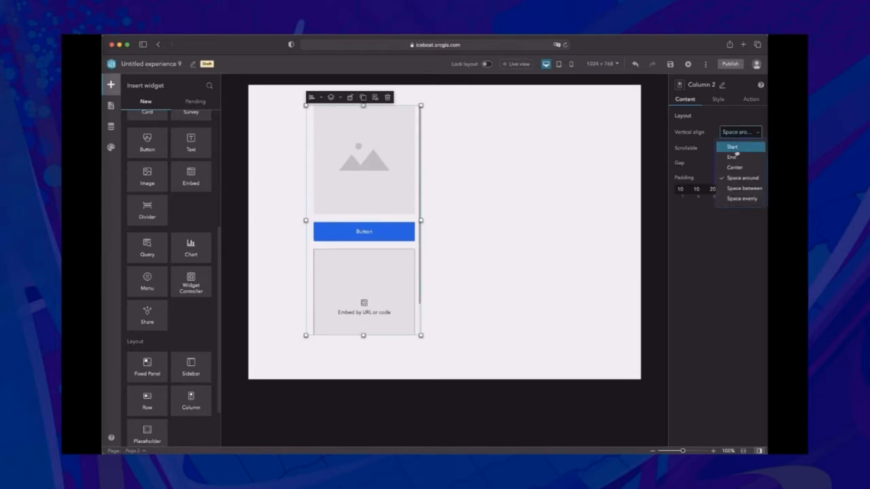
left_click(734, 148)
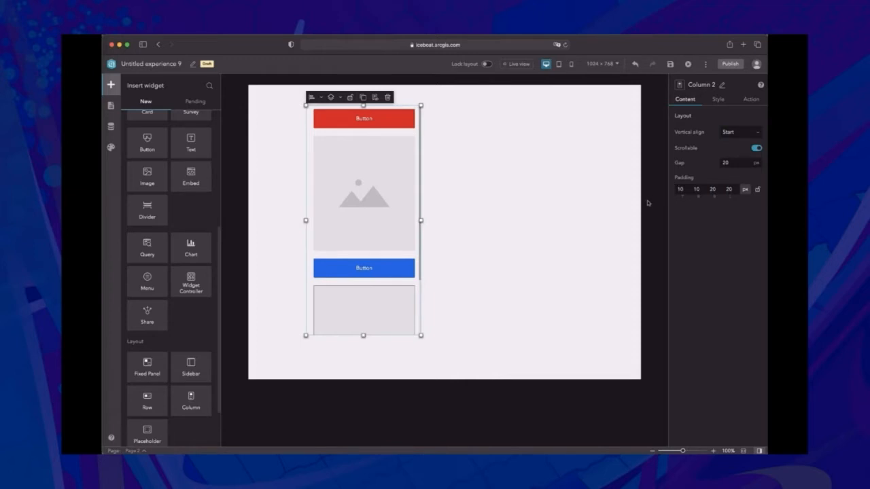
- Turn the column's Scrollable setting off and back on
left_click(756, 148)
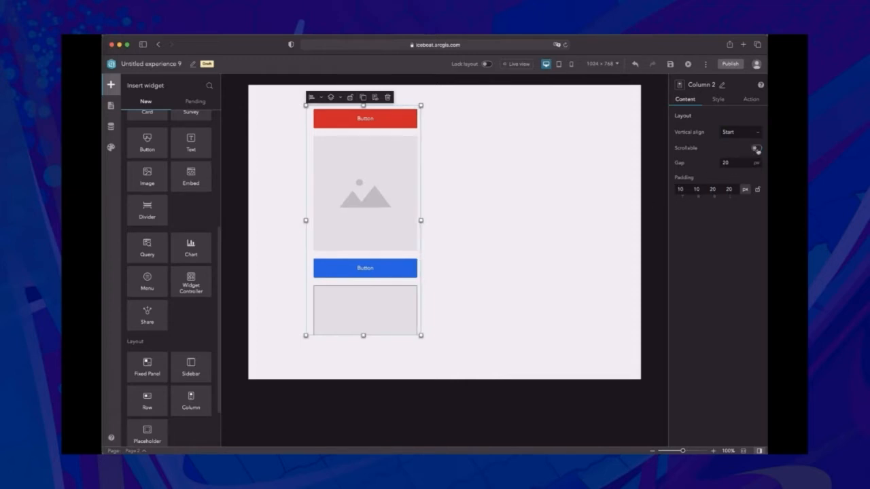
left_click(756, 148)
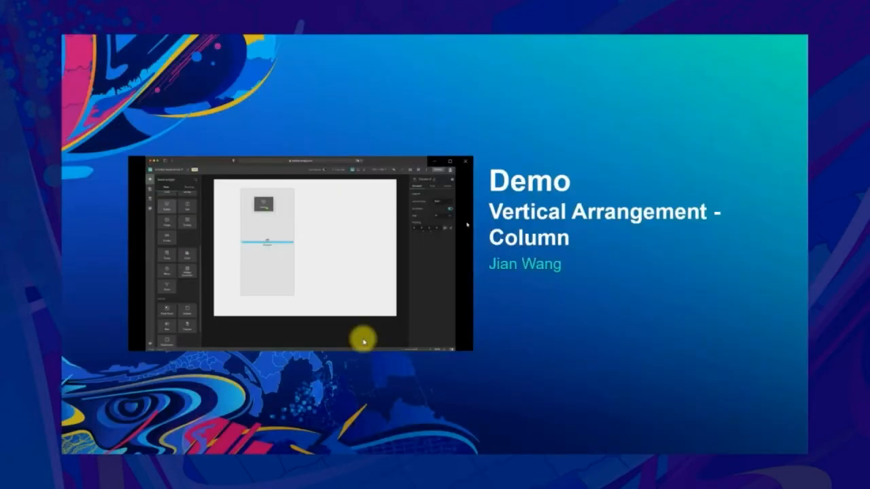
key("Right")
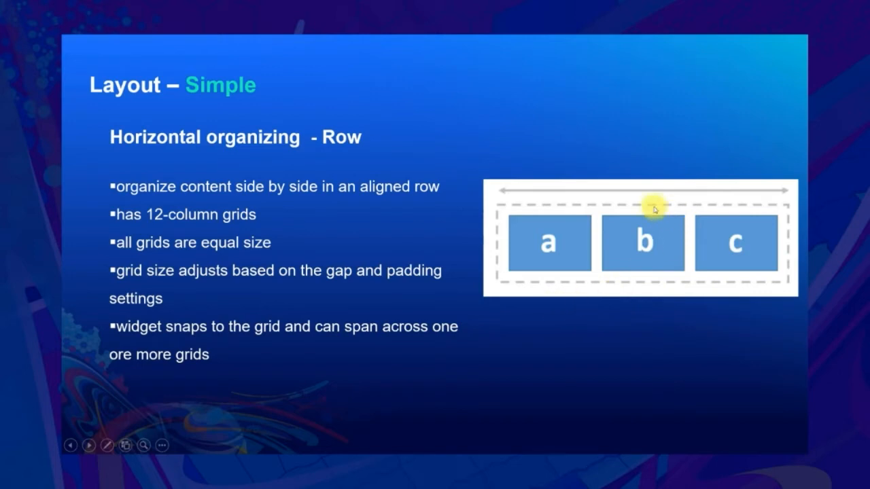
left_click(553, 290)
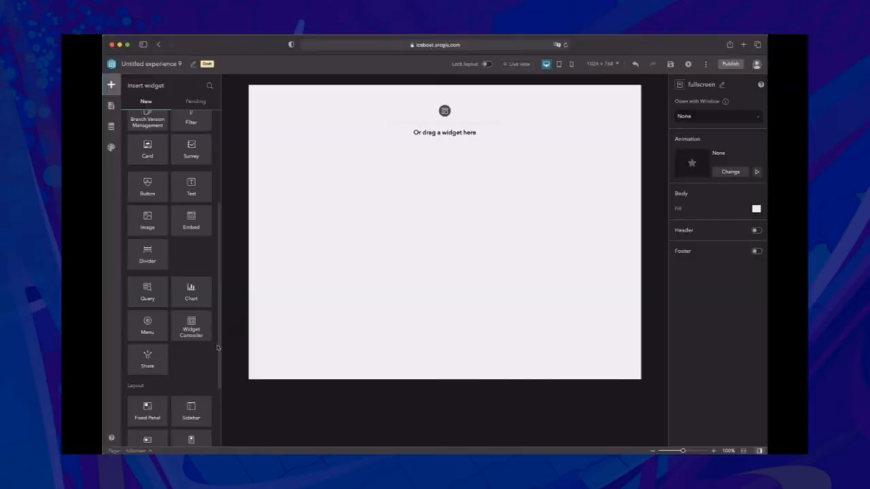
- Place a Row widget in the middle of the fullscreen page and add an Image widget to it
scroll(194, 350, "down", 3)
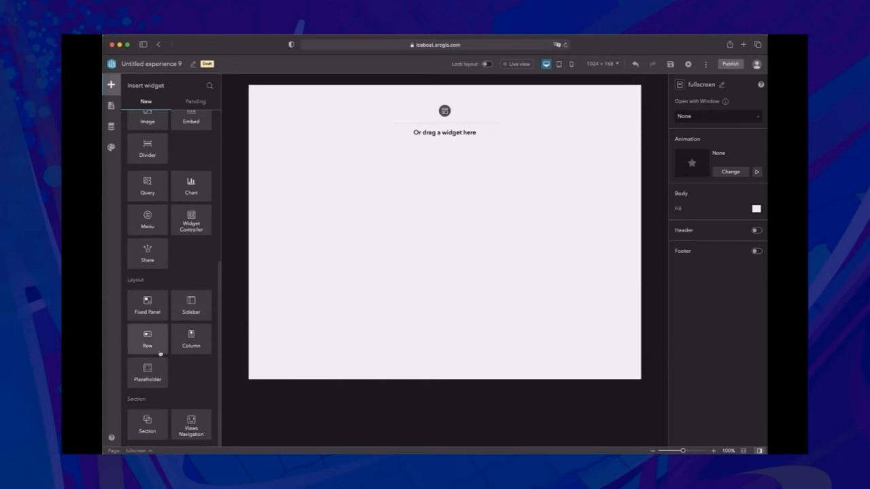
left_click_drag(149, 340, 428, 224)
left_click_drag(147, 119, 340, 266)
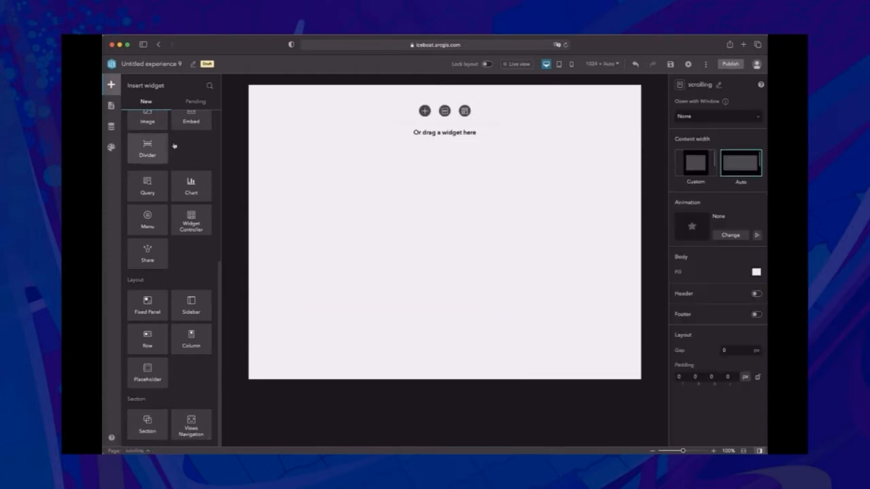
- Add an Image widget to the scrolling page and duplicate it twice for three images side by side
left_click_drag(150, 124, 341, 216)
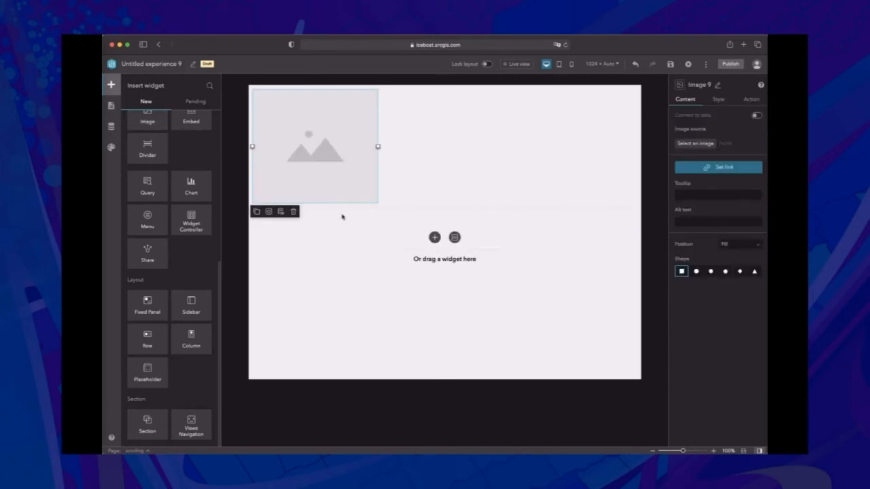
left_click(471, 196)
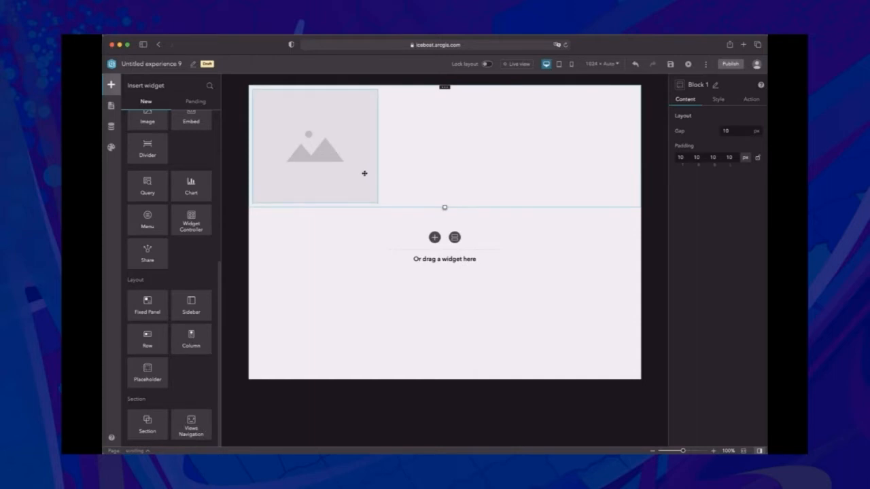
mouse_move(342, 165)
left_mouse_down()
mouse_move(362, 183)
mouse_move(387, 169)
mouse_move(346, 167)
left_mouse_up()
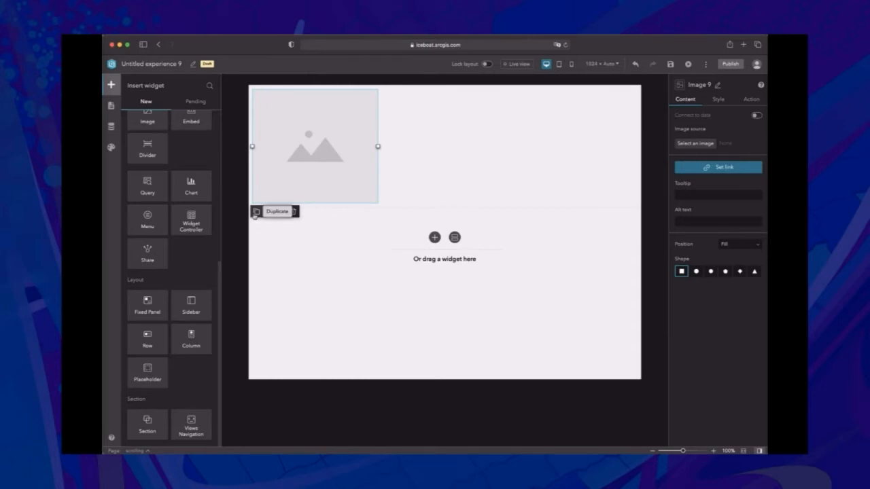
left_click(255, 212)
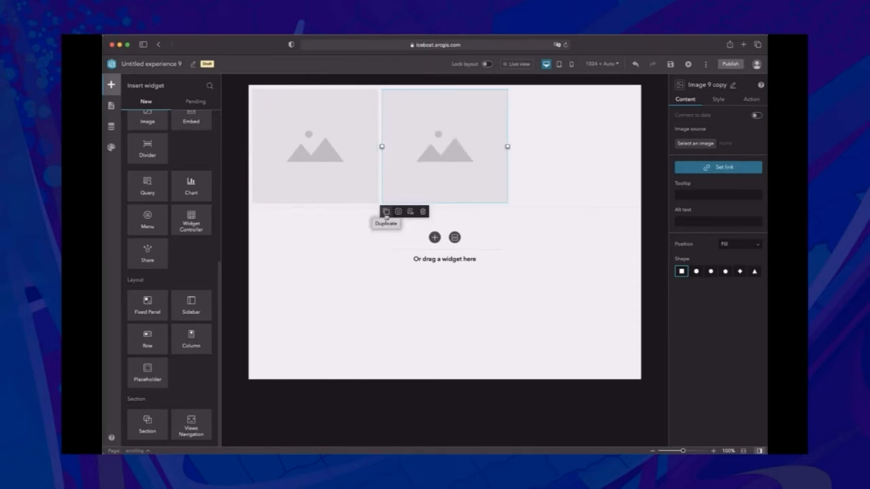
left_click(385, 212)
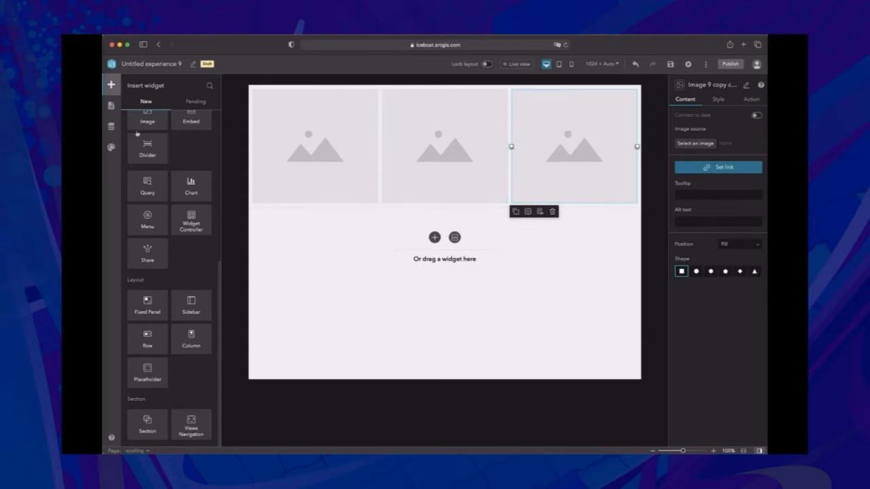
- Insert a Button between the first and second images and give it the solid blue quick style
scroll(170, 195, "up", 3)
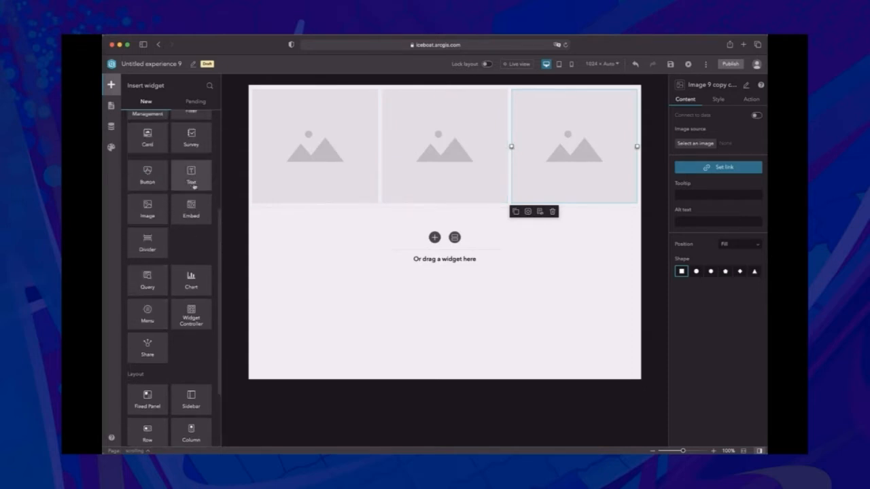
left_click_drag(147, 175, 370, 157)
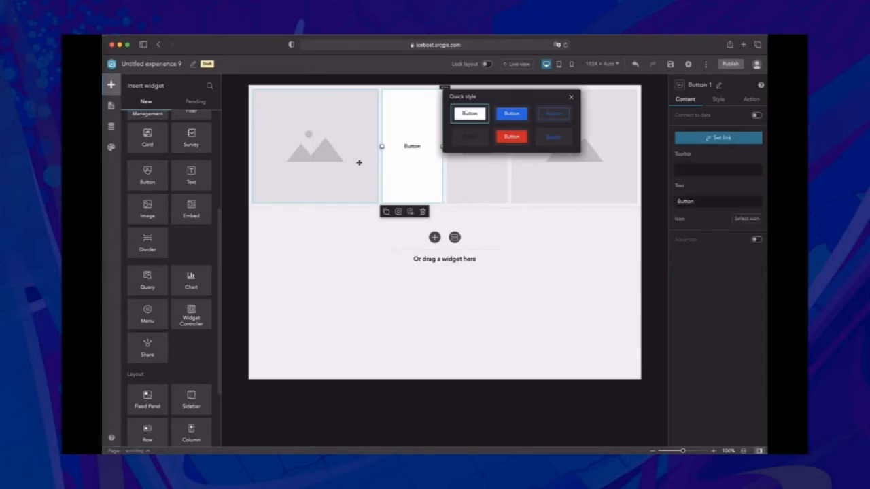
left_click(524, 115)
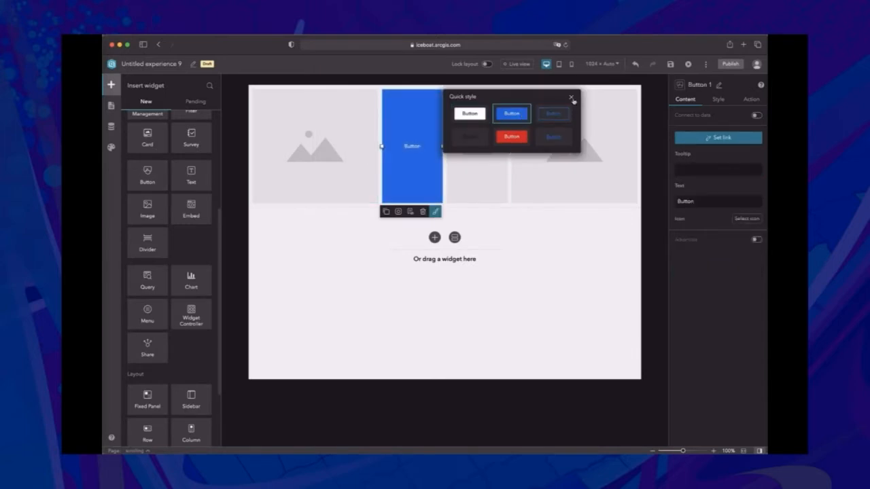
left_click(571, 97)
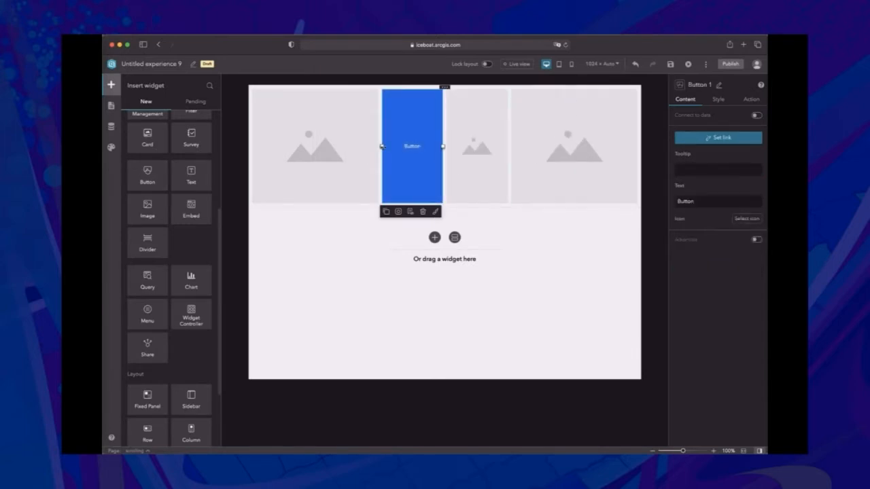
- Resize the button and the image beside it to match the other images, and move the button to the row's end
left_click_drag(381, 146, 352, 147)
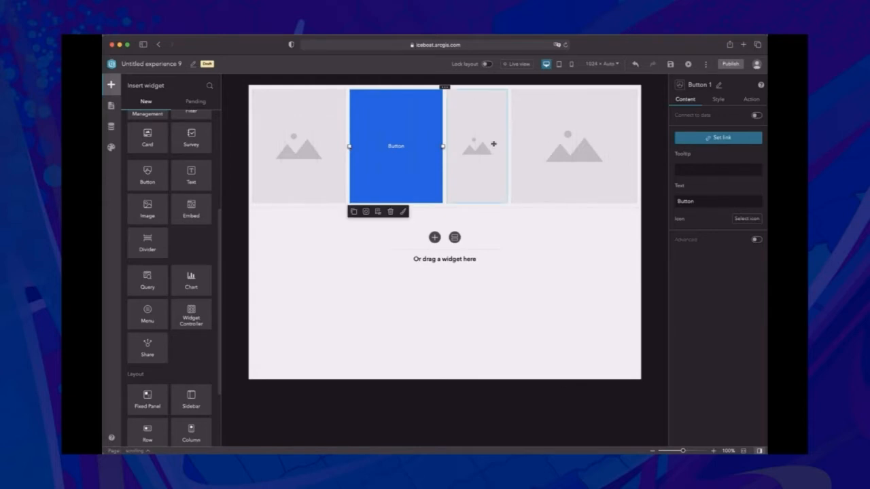
left_click(494, 144)
left_click_drag(516, 147, 536, 149)
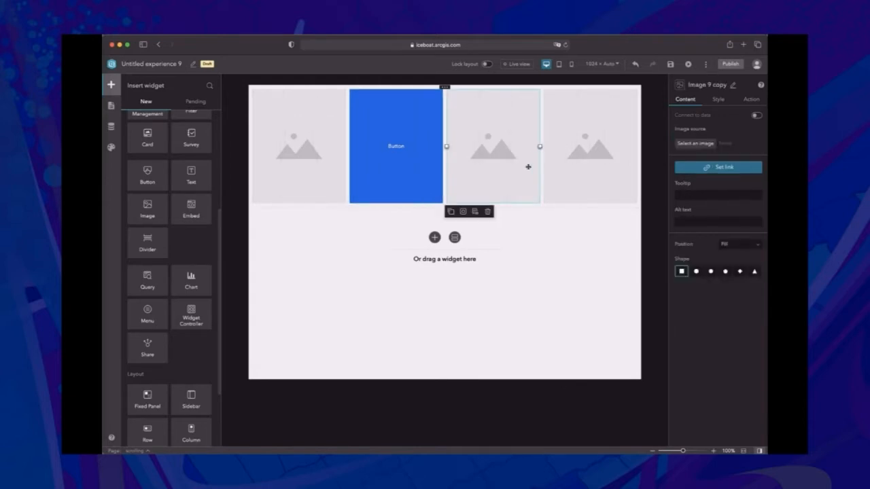
left_click_drag(408, 169, 479, 180)
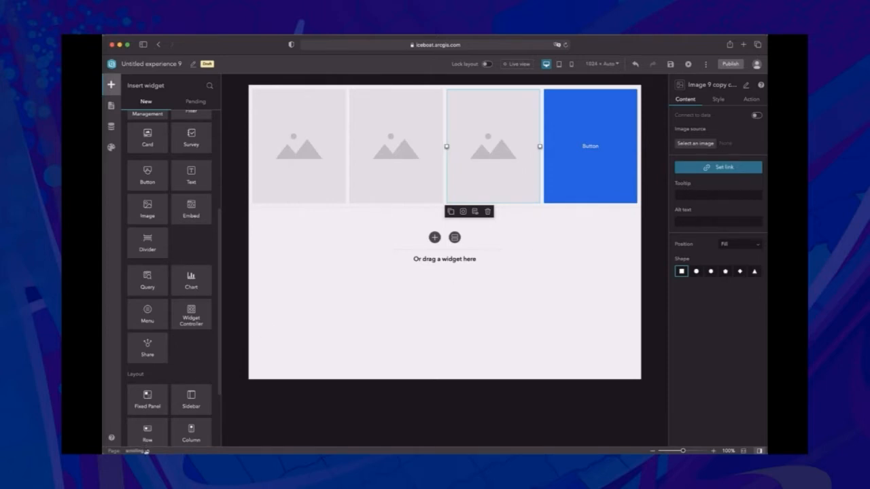
- Open the rows page and examine how the one-image and two-image rows divide the available width
left_click(145, 451)
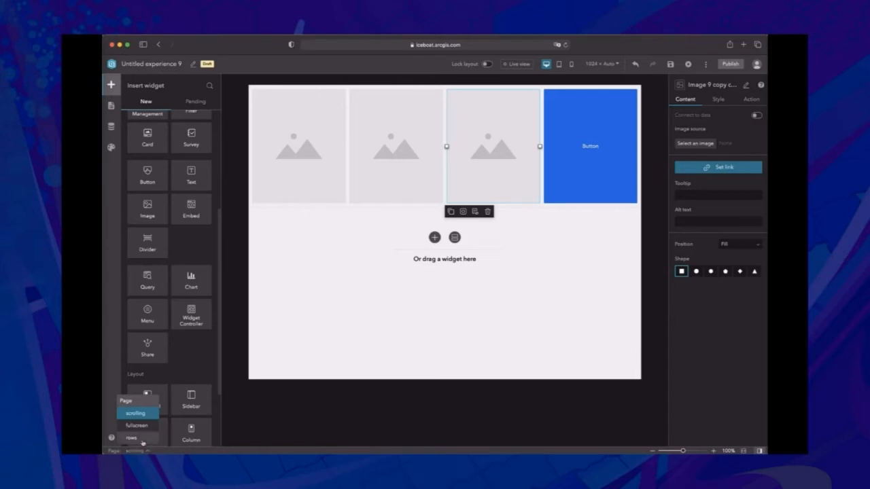
left_click(139, 439)
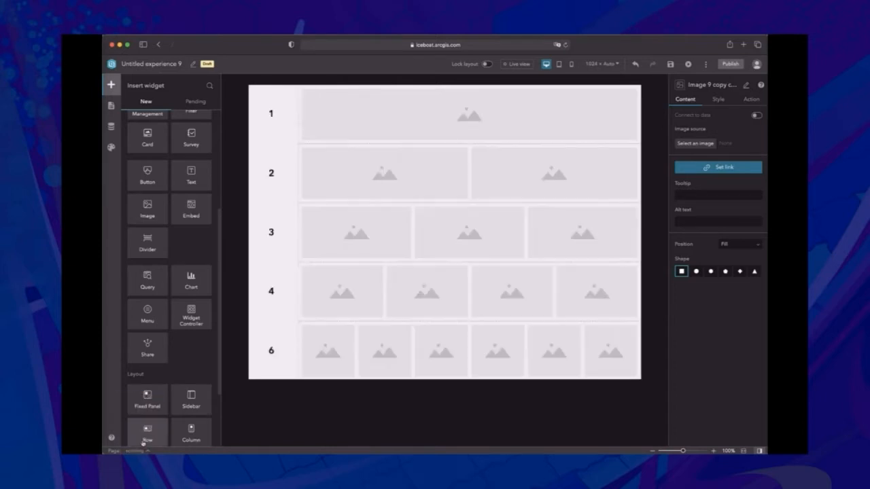
left_click(458, 125)
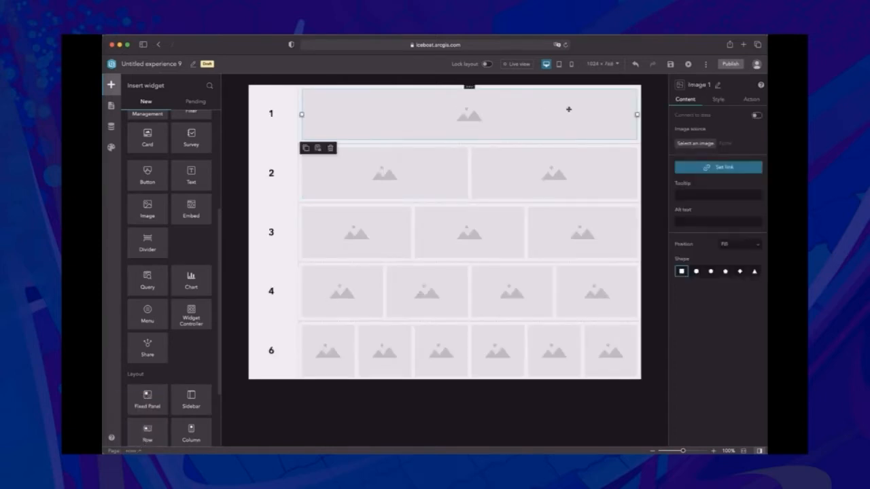
left_click(450, 181)
left_click(495, 186)
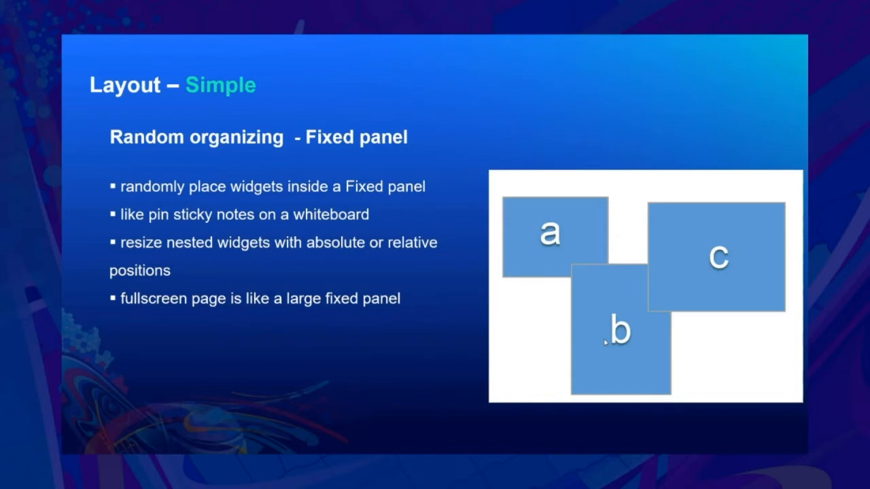
key("Right")
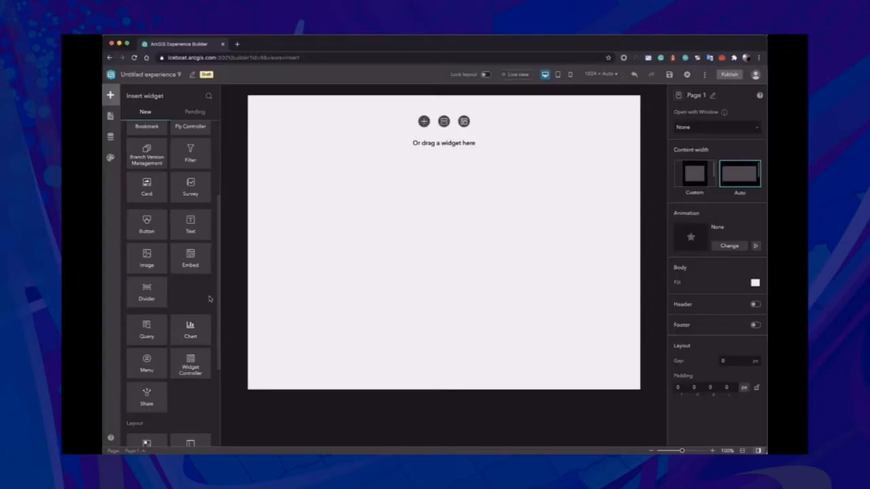
- Place a Fixed Panel on the empty scrolling page and add an Image widget inside it
scroll(157, 319, "down", 3)
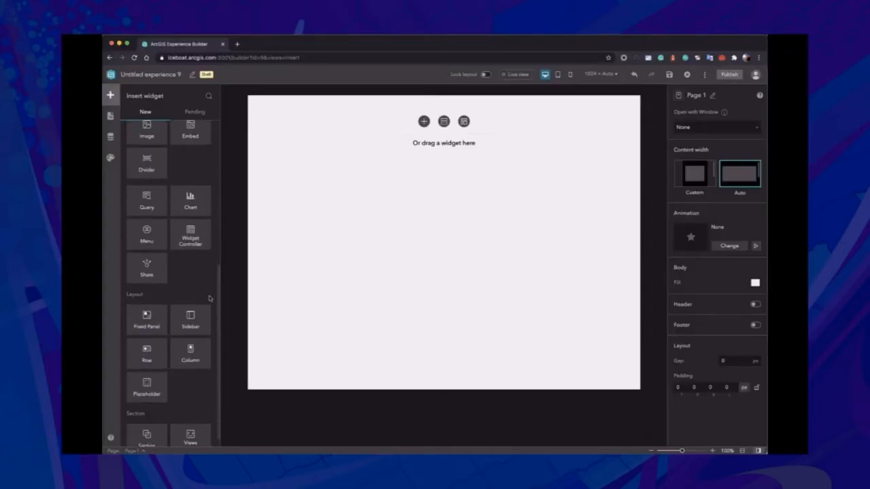
left_click_drag(145, 320, 350, 168)
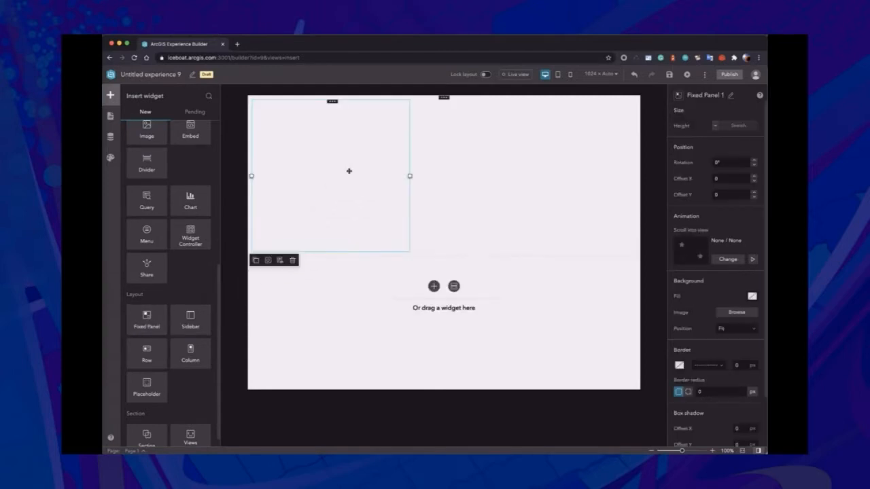
scroll(183, 238, "up", 3)
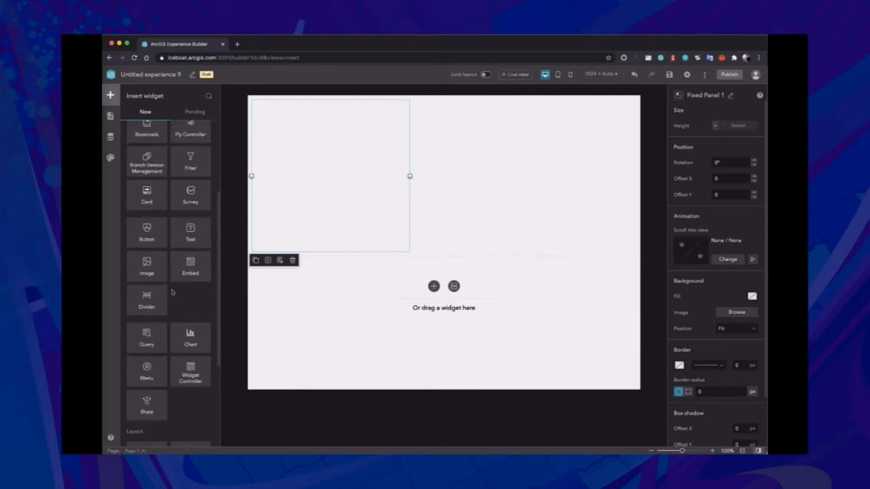
left_click_drag(150, 272, 338, 185)
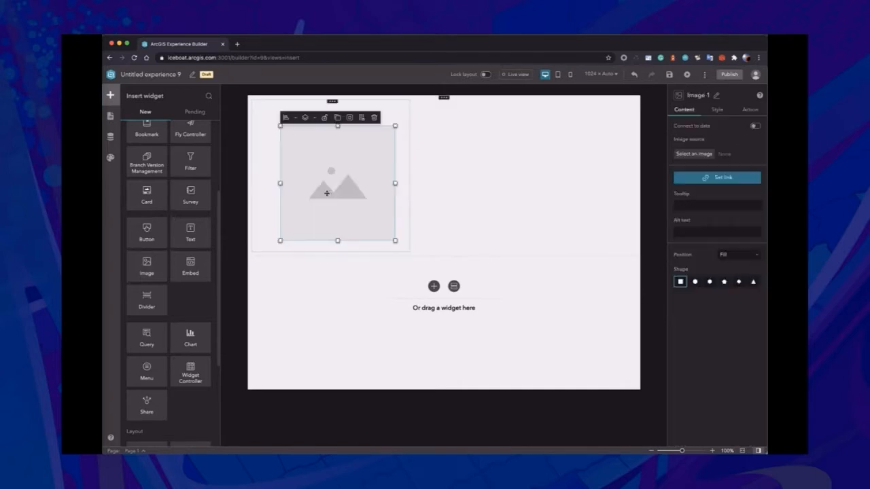
- Use the local city skyline picture as the image's source and make the image full size within the fixed panel
left_click(694, 153)
left_click(638, 148)
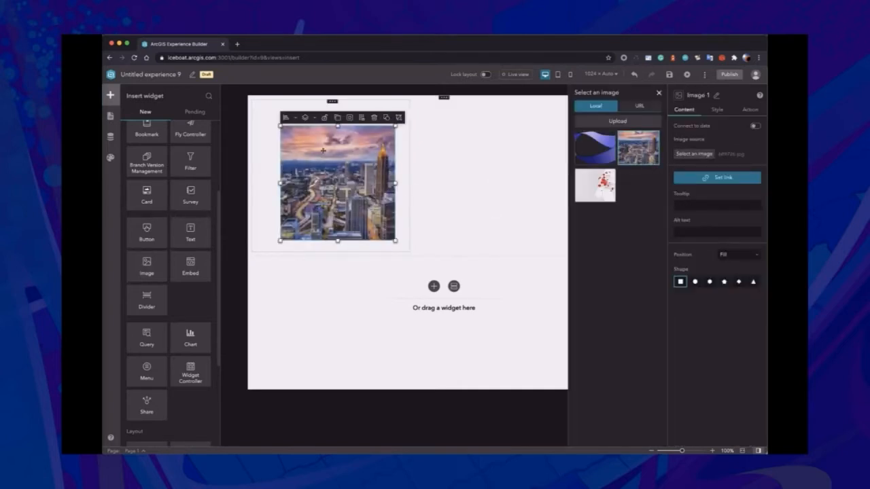
left_click(288, 118)
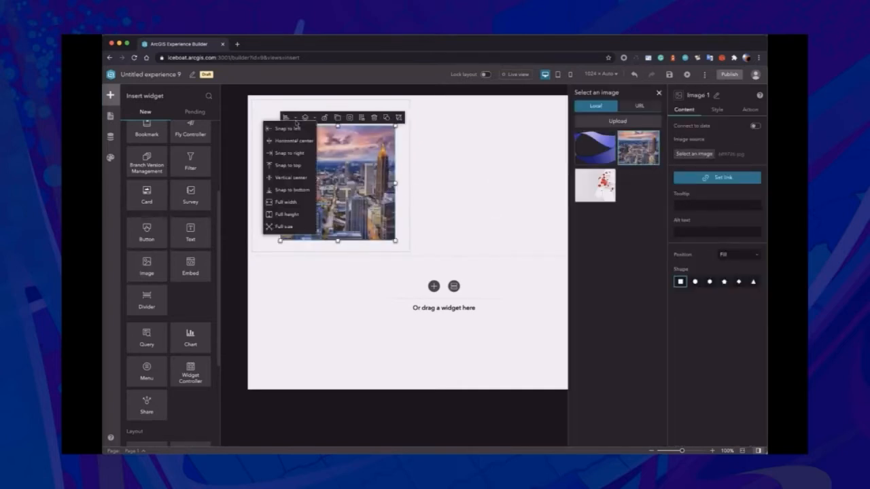
left_click(286, 226)
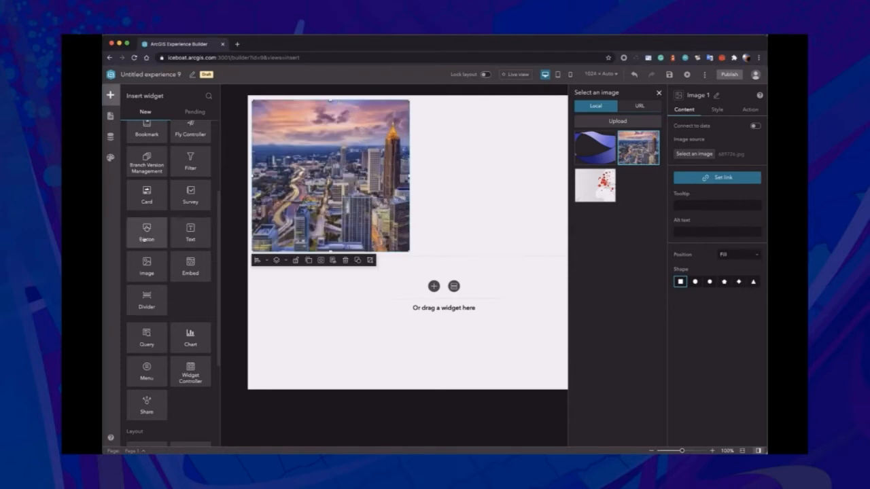
- Add a Button over the image's lower-right area, apply the solid blue quick style and narrow it to about half its width
left_click_drag(145, 239, 359, 238)
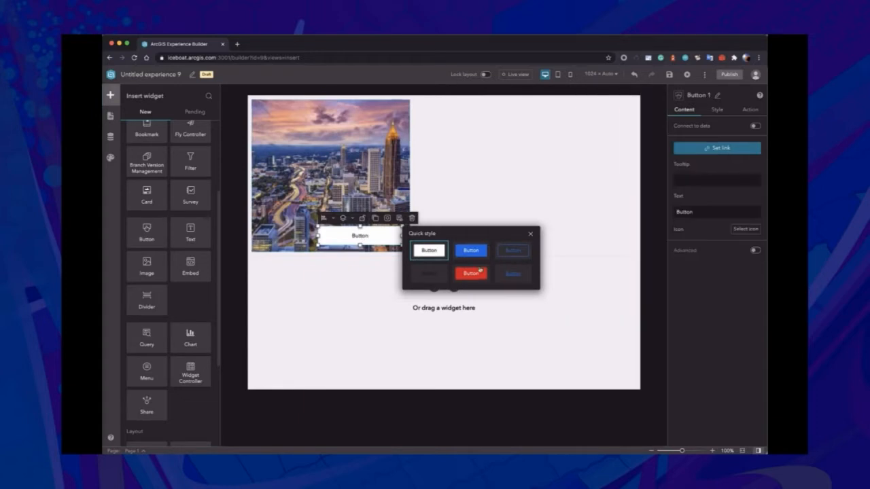
left_click(481, 252)
left_click_drag(318, 236, 364, 235)
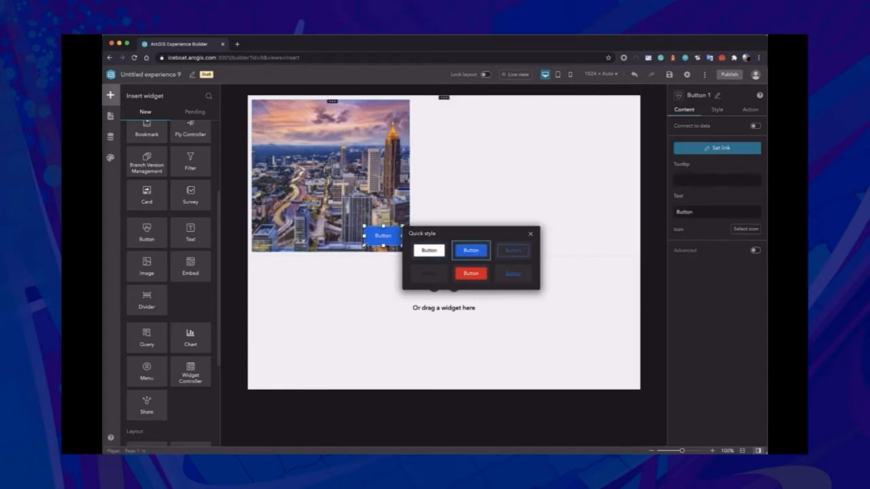
- Add a Text widget reading "ExB" over the image's upper area, with font size 24 px and the lightest blue theme color
left_click_drag(190, 231, 325, 130)
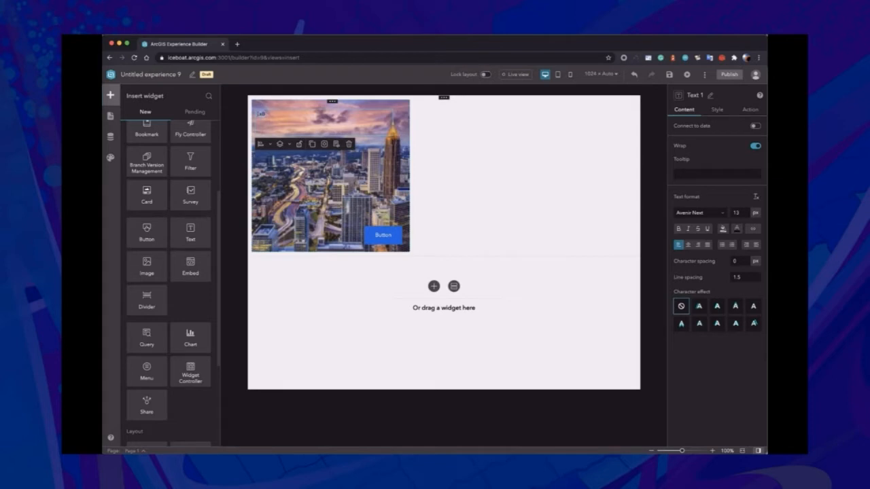
double_click(310, 130)
left_click(297, 129)
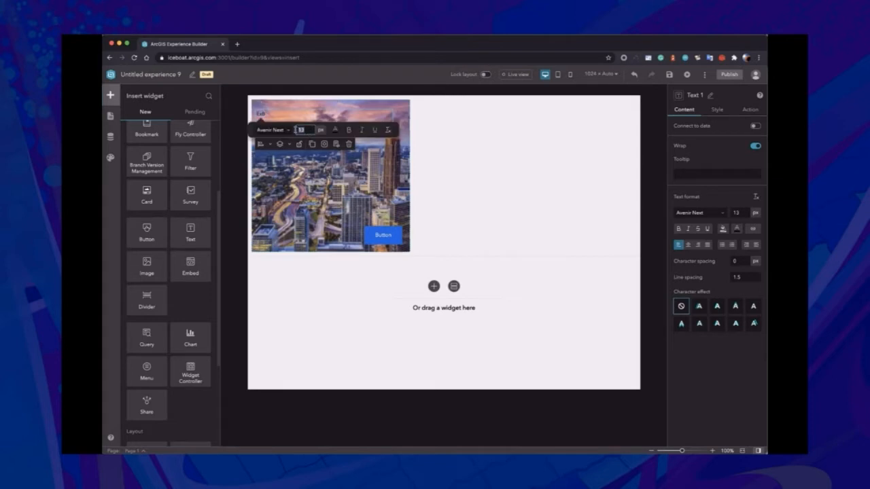
type("24")
left_click(336, 134)
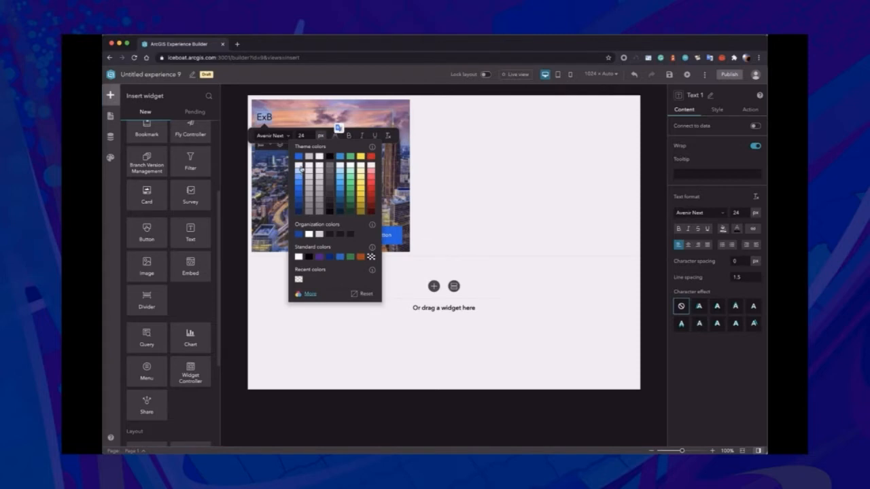
left_click(297, 168)
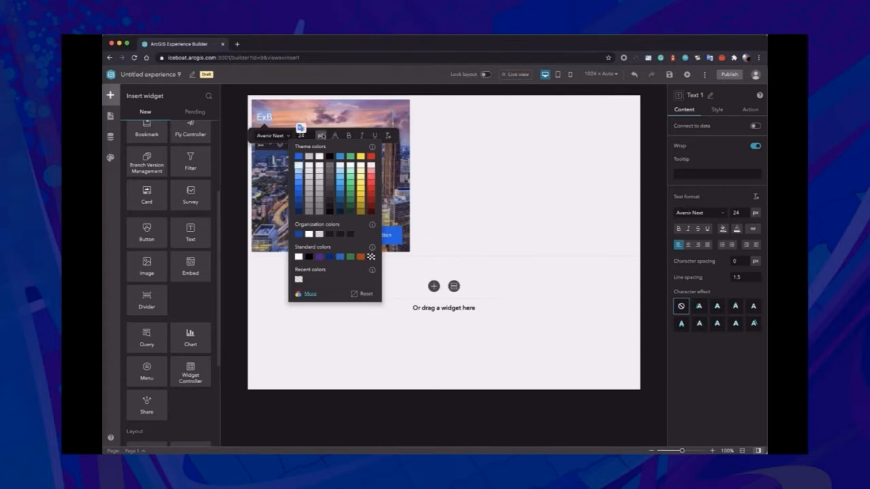
left_click(443, 93)
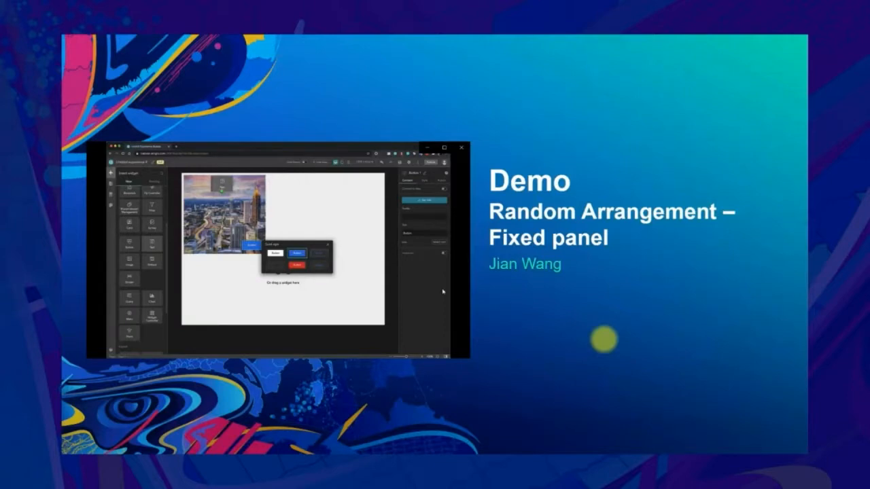
key("Right")
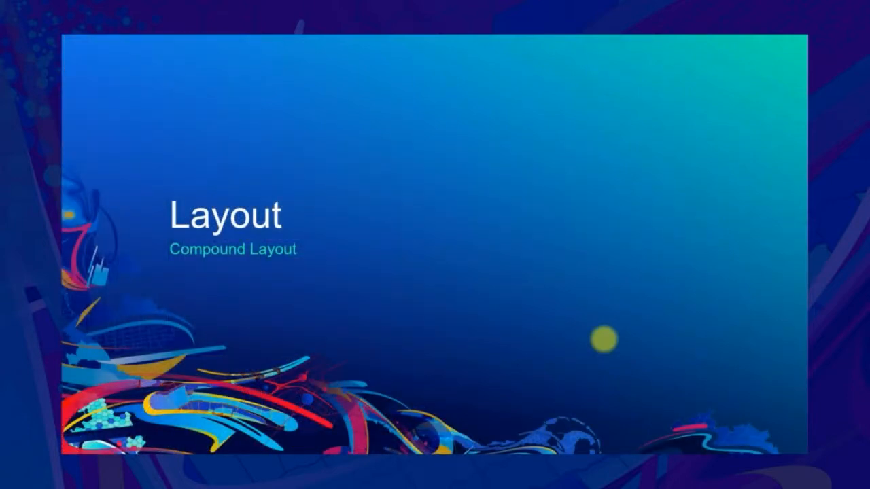
key("Right")
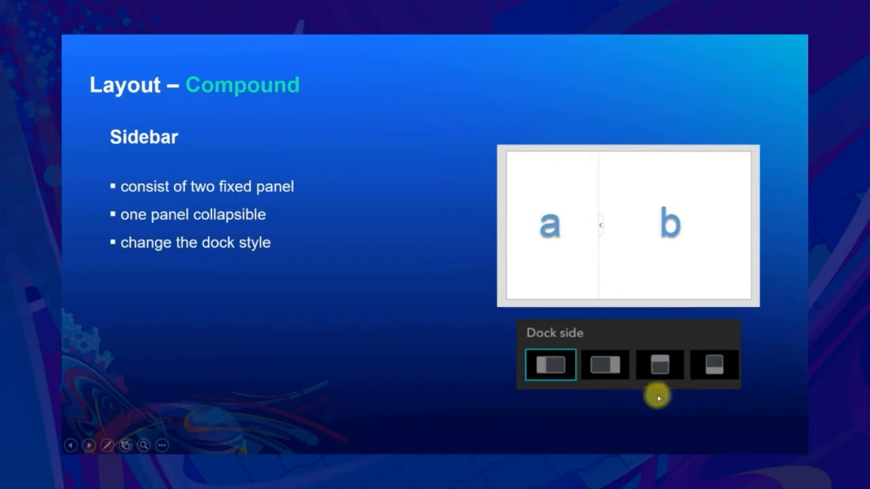
key("Right")
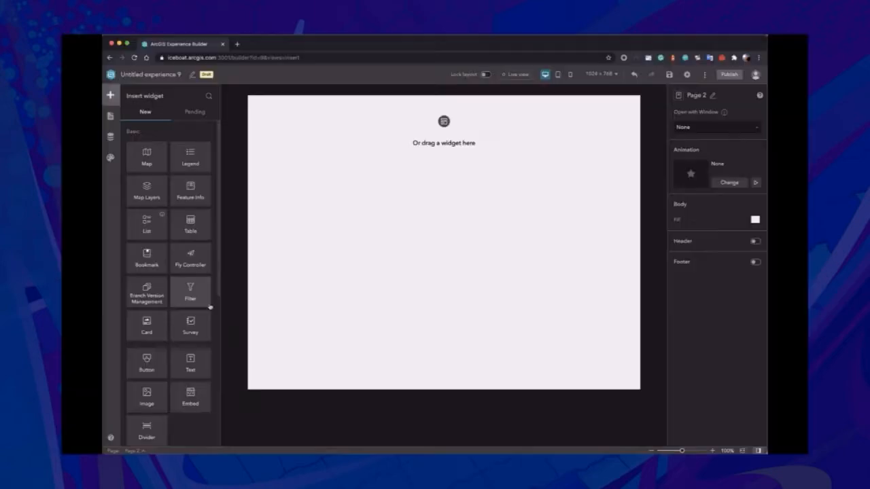
- Place a Sidebar widget in the middle of the empty fullscreen page and add a List widget to its side panel
scroll(212, 300, "down", 3)
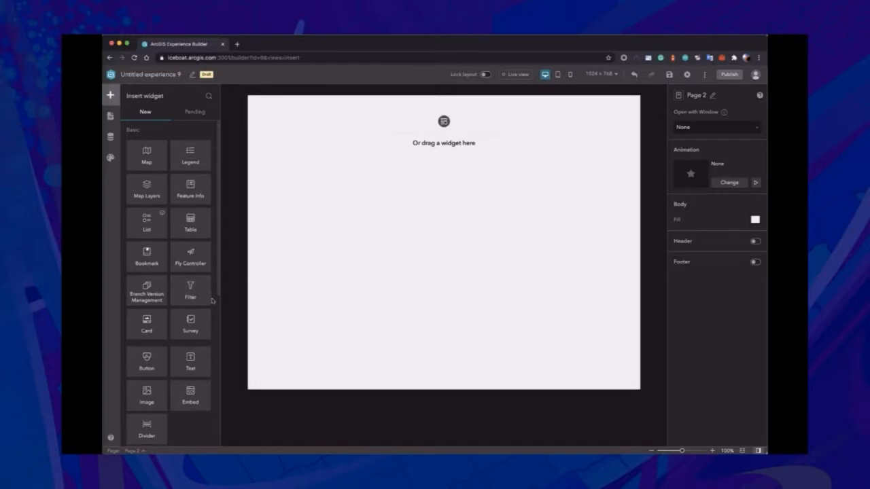
mouse_move(193, 304)
left_mouse_down()
mouse_move(435, 224)
mouse_move(421, 223)
left_mouse_up()
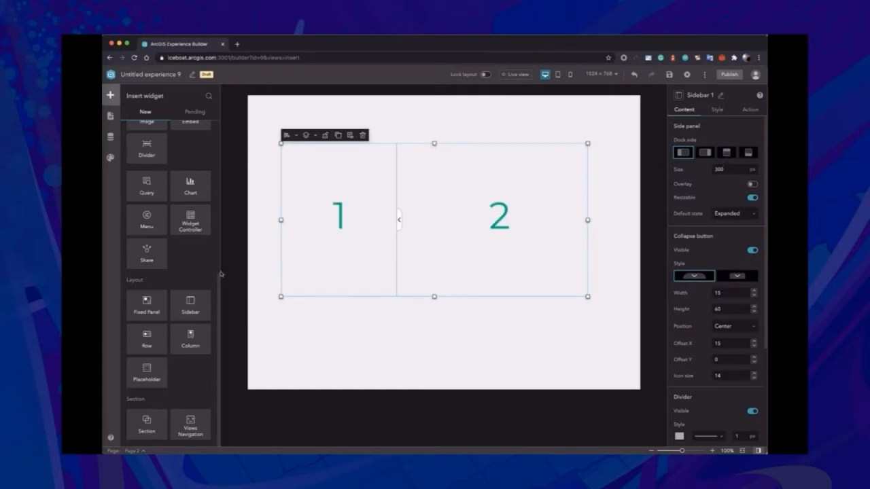
scroll(208, 267, "up", 3)
scroll(207, 267, "up", 3)
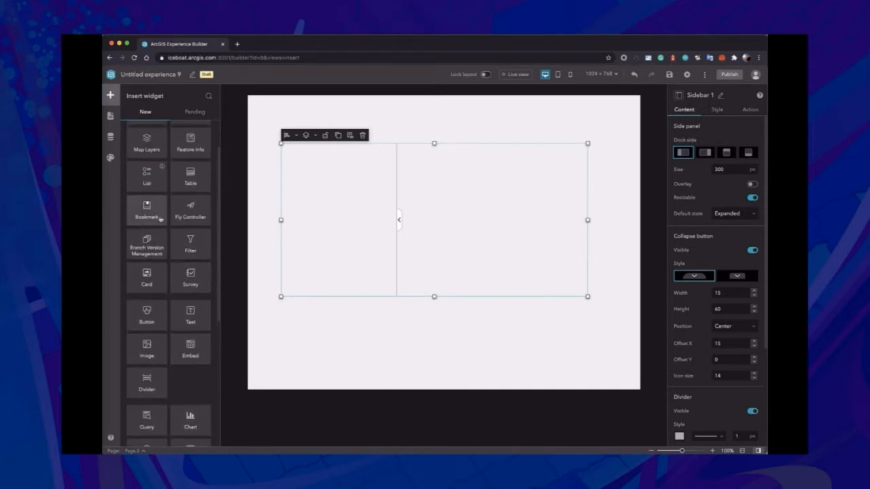
left_click_drag(149, 175, 326, 224)
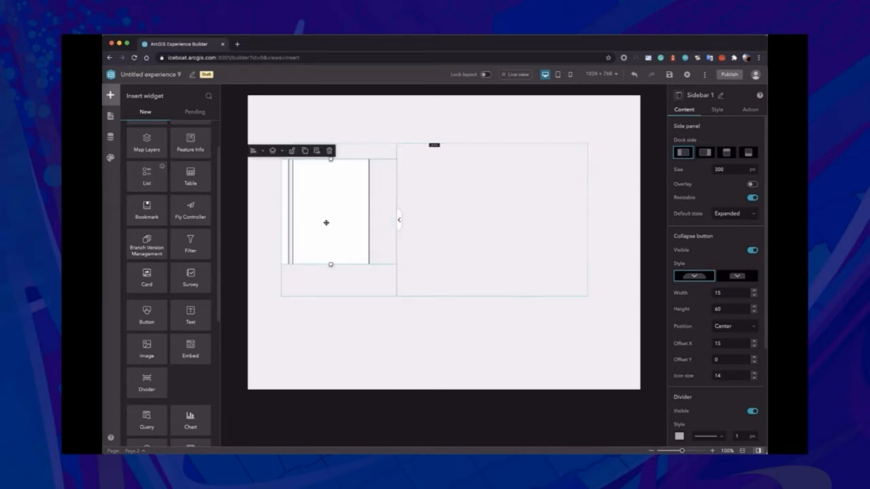
- Make the list full size in the side panel and apply the template with an image beside lines of text
left_click(256, 151)
left_click(269, 260)
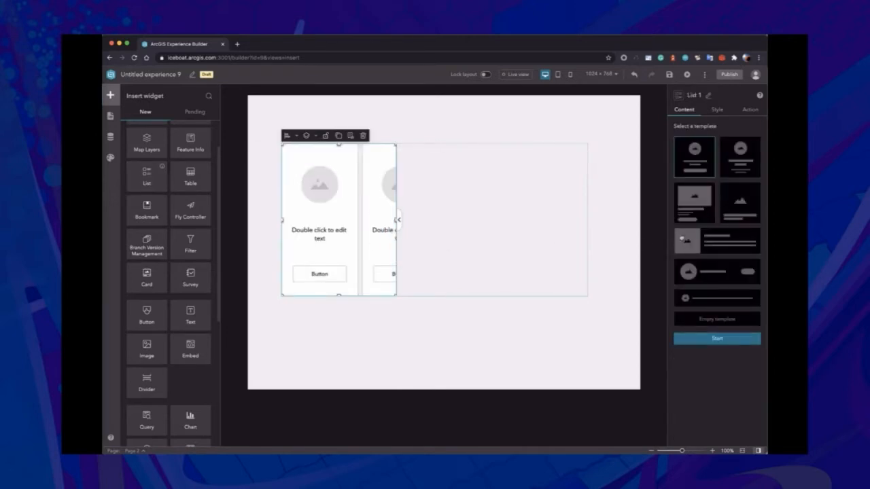
left_click(729, 249)
- Add a Map widget to the sidebar's main panel and make it full size there
scroll(151, 171, "up", 2)
left_click_drag(182, 178, 477, 225)
left_click(412, 134)
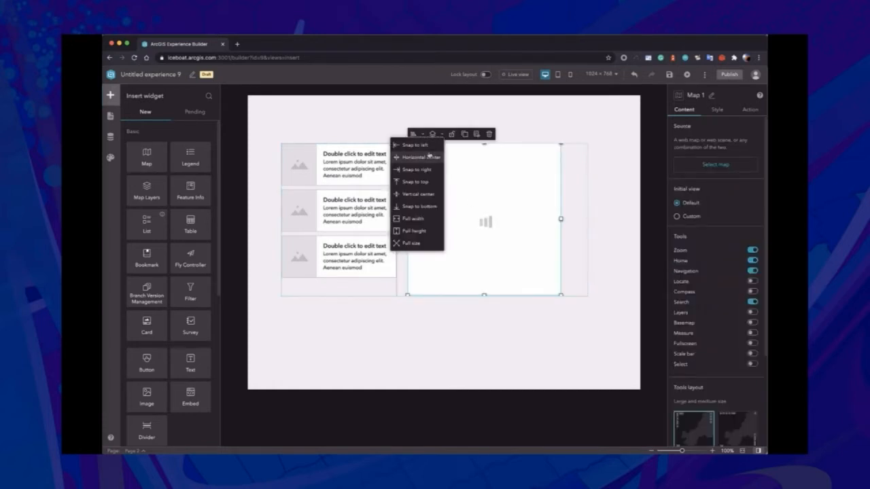
left_click(409, 242)
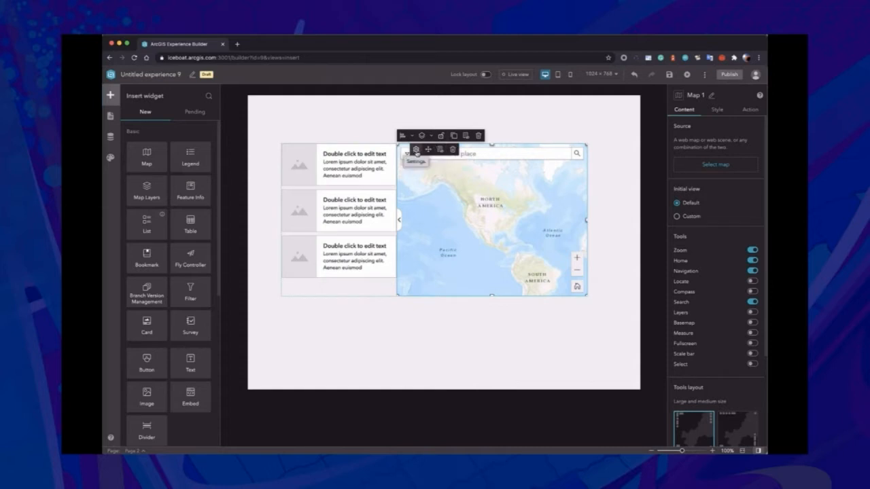
- Collapse and re-expand the sidebar's side panel, and set its dock side to right
left_click(416, 149)
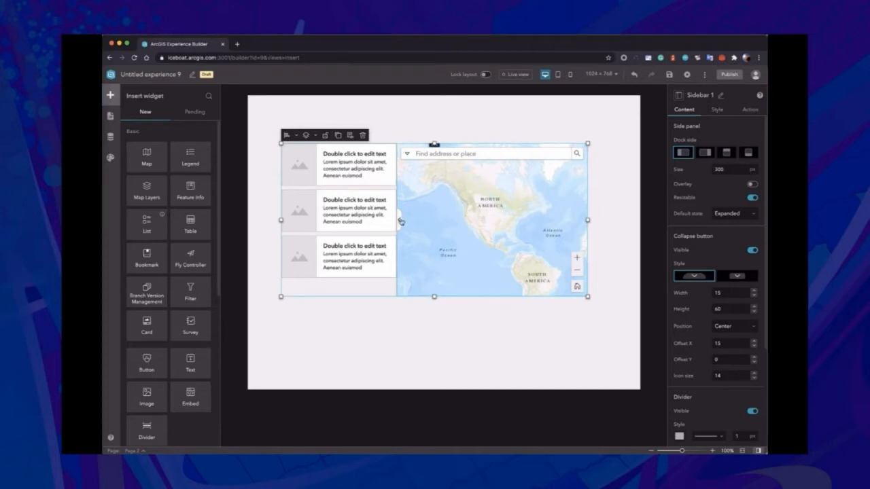
left_click(402, 220)
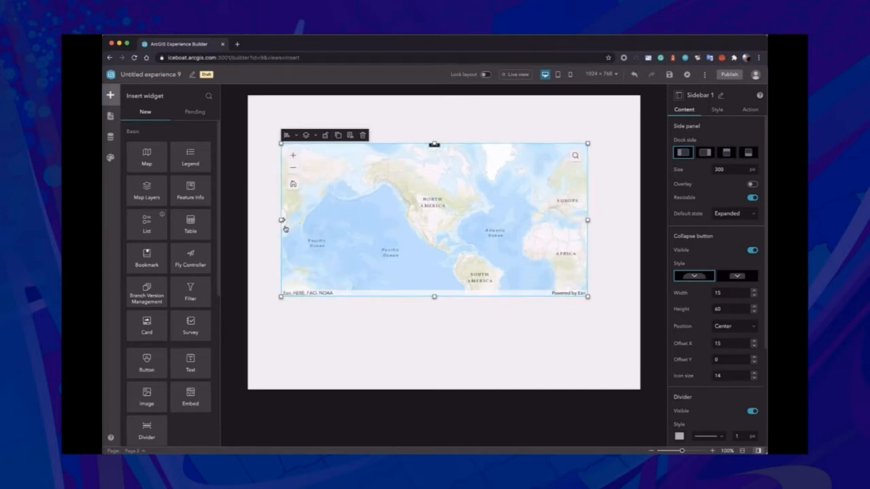
left_click(282, 221)
left_click(706, 153)
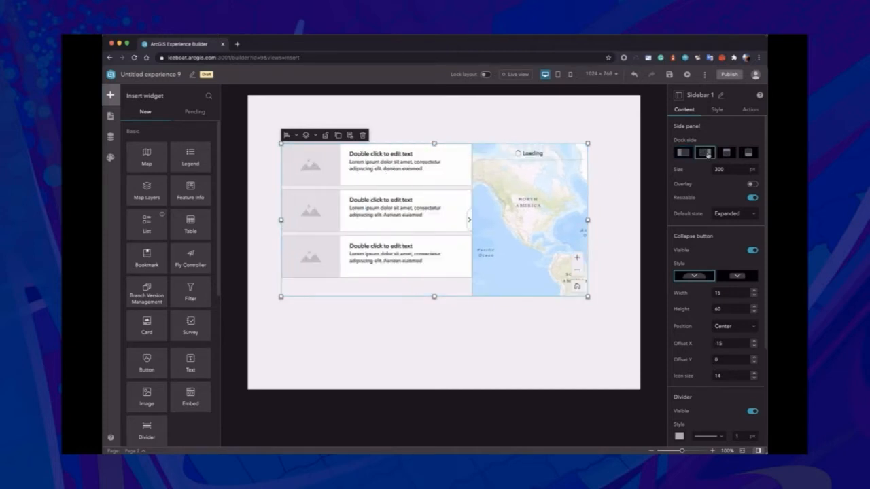
- Collapse and re-expand the right-docked side panel, and try docking it at the top of the sidebar
left_click(469, 224)
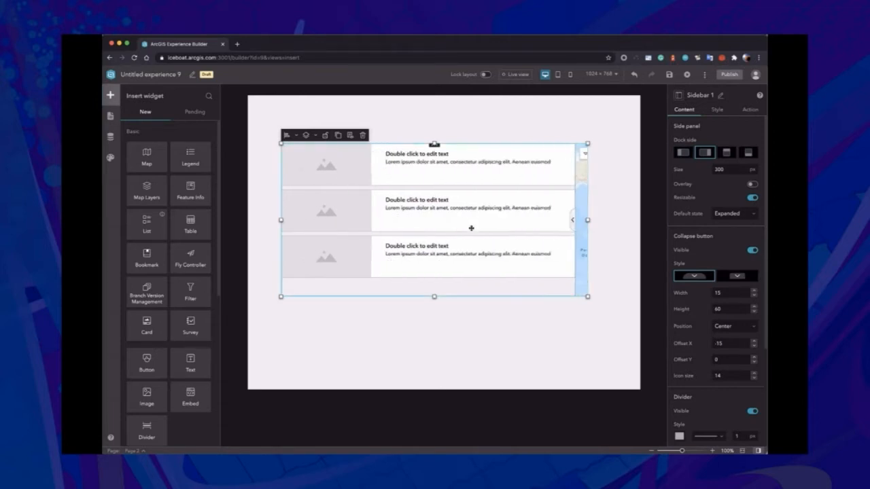
left_click(584, 229)
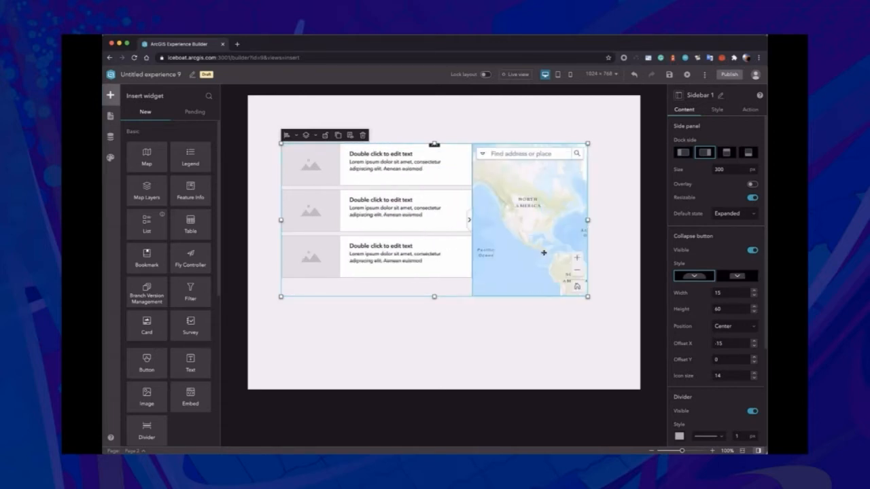
left_click(727, 154)
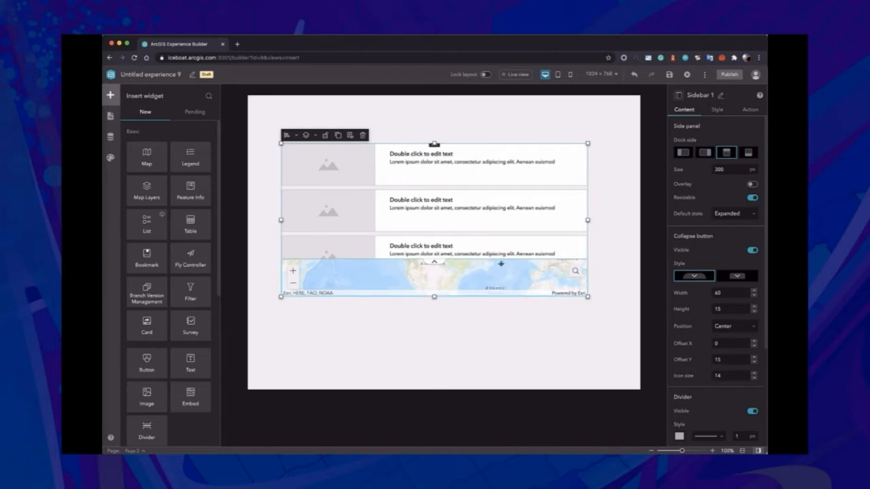
- Try docking the side panel at the bottom of the sidebar, and collapse and re-expand it there
left_click(747, 154)
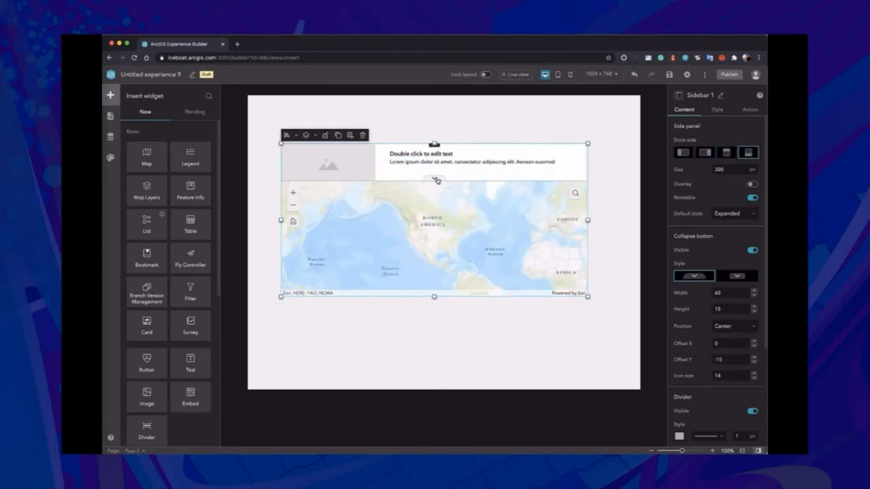
left_click(436, 179)
left_click(438, 294)
- Dock the side panel on the left of the sidebar and narrow it to about 277 px
left_click(683, 154)
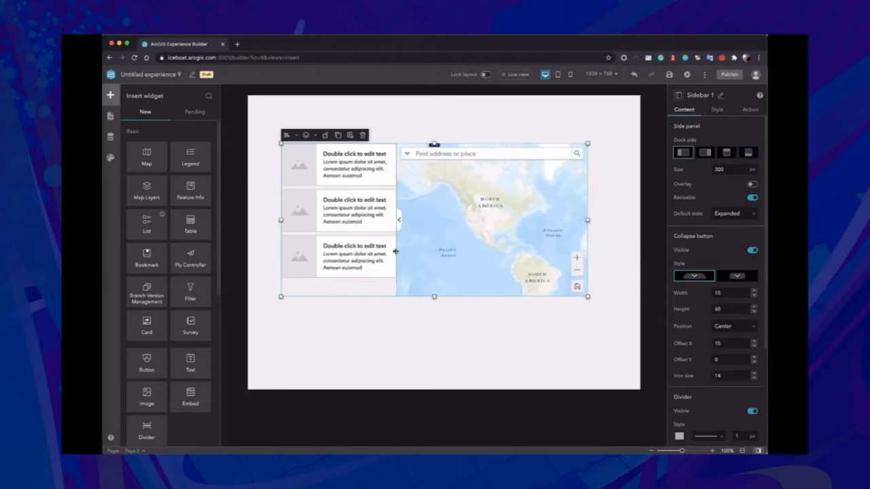
mouse_move(396, 252)
left_mouse_down()
mouse_move(444, 251)
mouse_move(371, 251)
mouse_move(388, 251)
left_mouse_up()
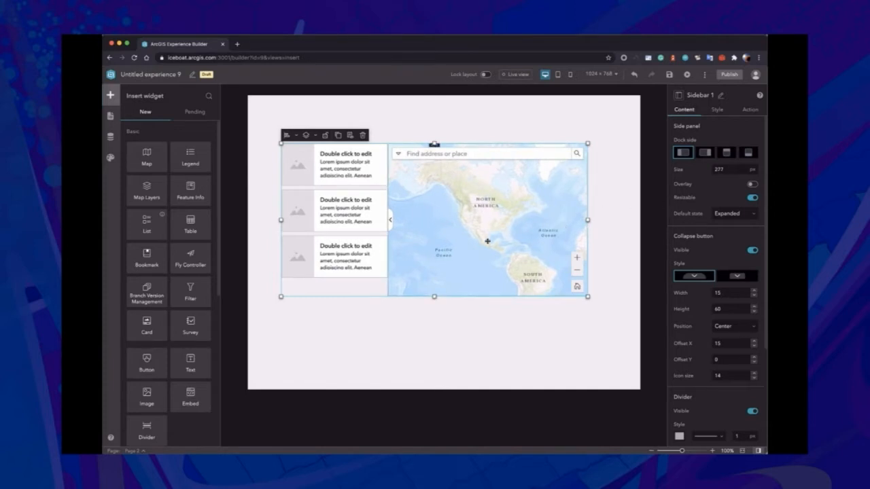
- Turn on Overlay for the side panel, and collapse and re-expand it over the map
left_click(752, 184)
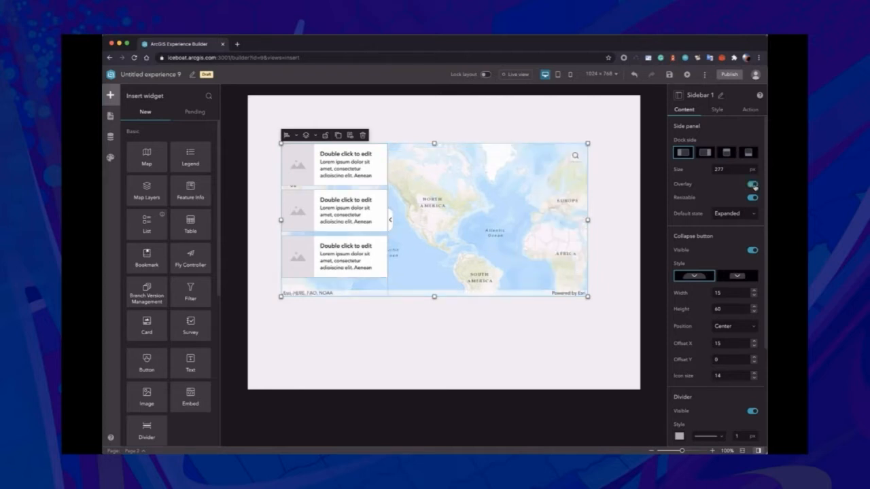
left_click(391, 227)
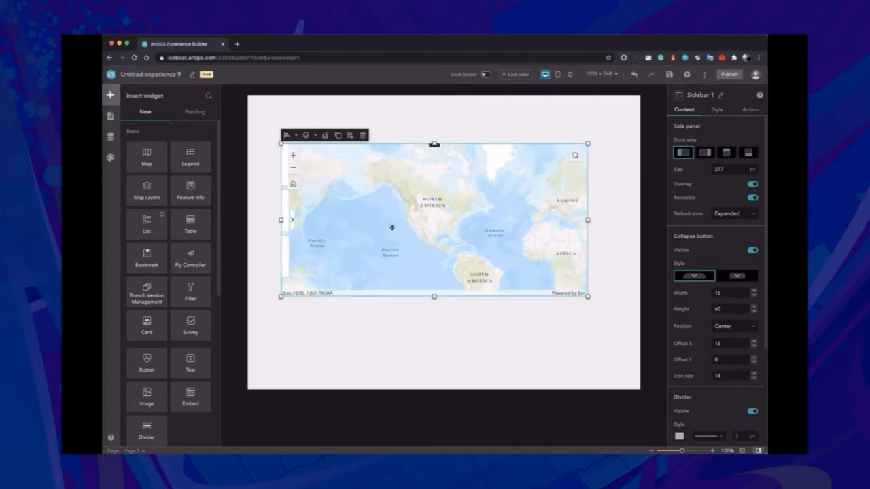
left_click(283, 223)
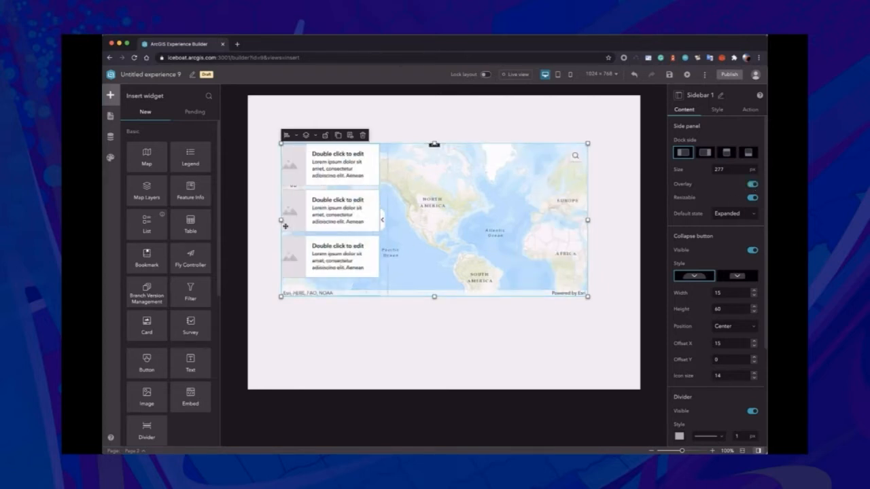
left_click(390, 222)
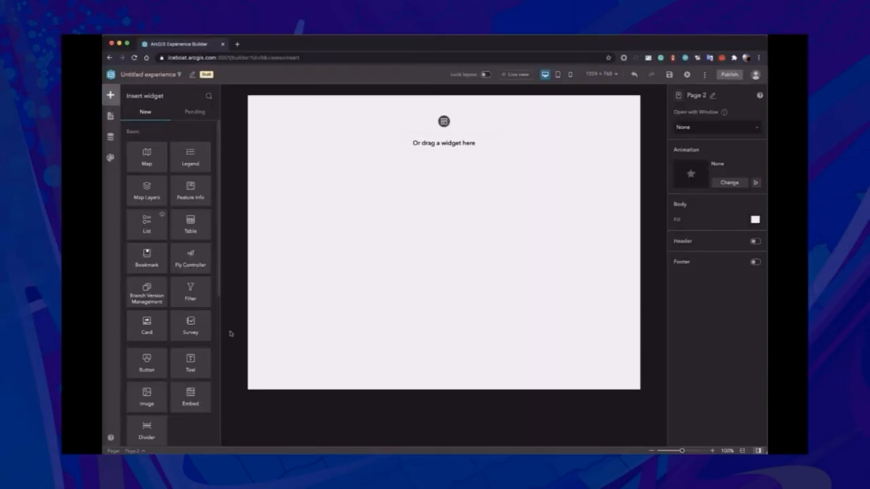
- Place a Section widget in the middle of the empty page and give View 1 a pale cyan background fill
scroll(218, 334, "down", 8)
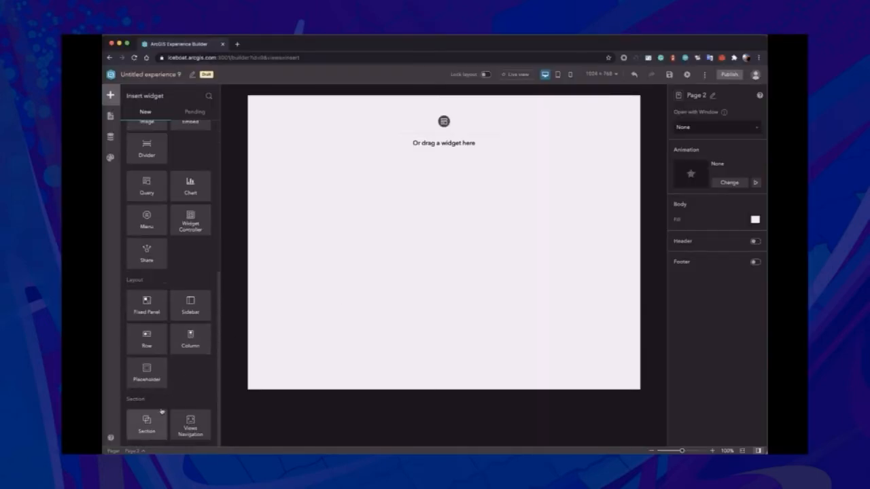
left_click_drag(143, 430, 435, 244)
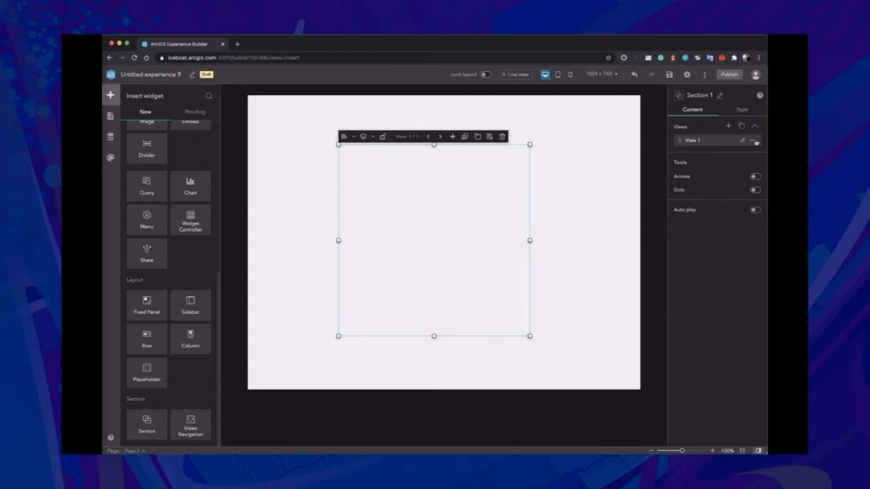
left_click(743, 141)
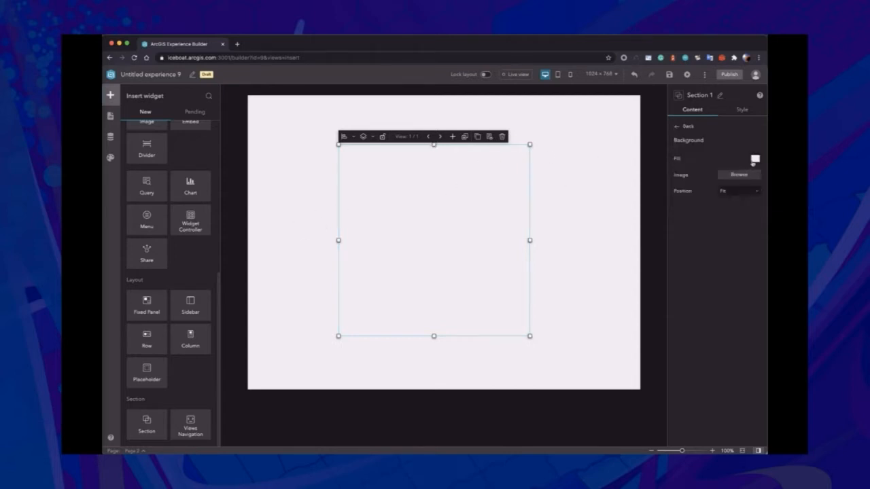
left_click(755, 160)
left_click(729, 196)
- Add an Image widget inside the section, use the local blue ribbon picture as its source, and set its position to Fit
scroll(190, 180, "up", 3)
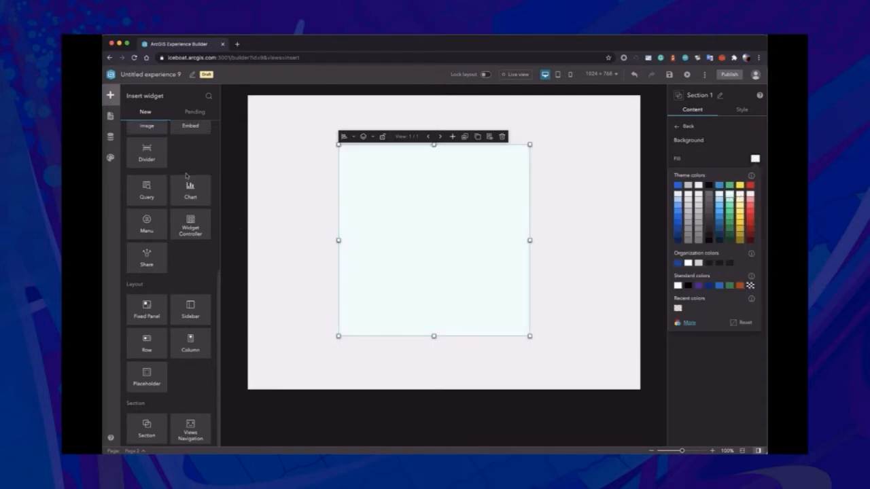
left_click_drag(146, 208, 423, 231)
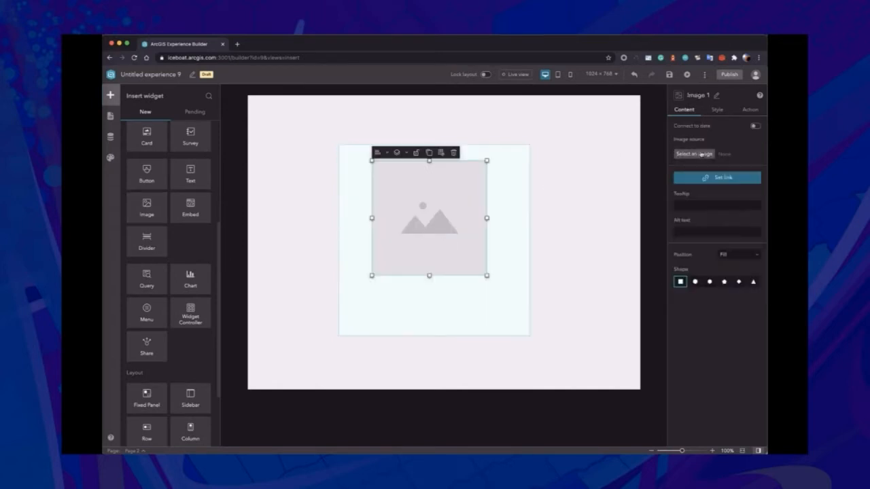
left_click(694, 154)
left_click(594, 148)
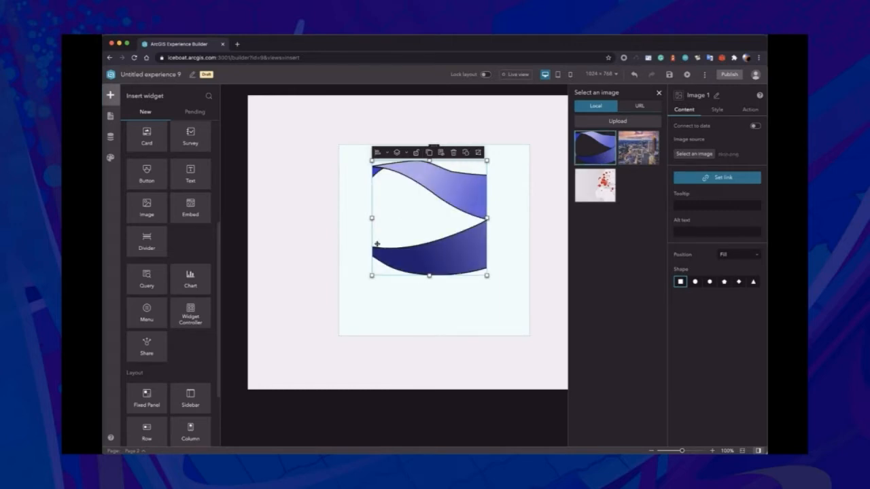
left_click(748, 257)
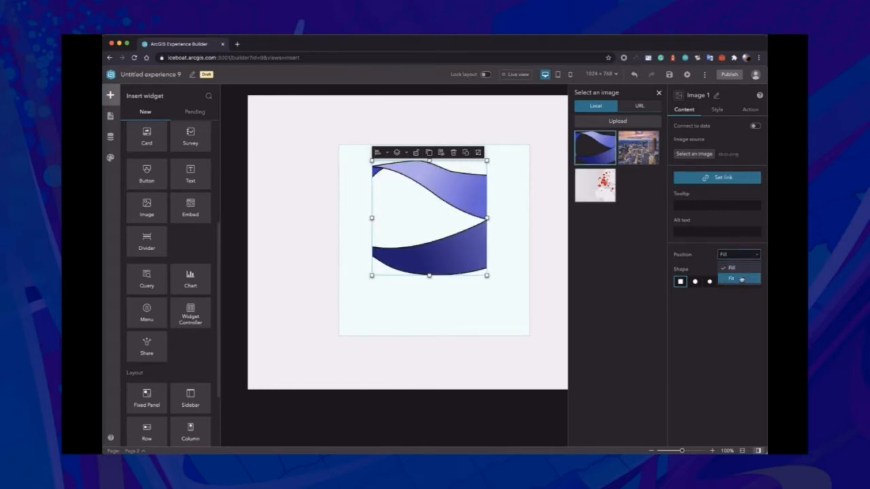
left_click(734, 273)
- Add a Text widget below the image reading 1, formatted as 32 px, bold and centred
left_click_drag(189, 173, 458, 309)
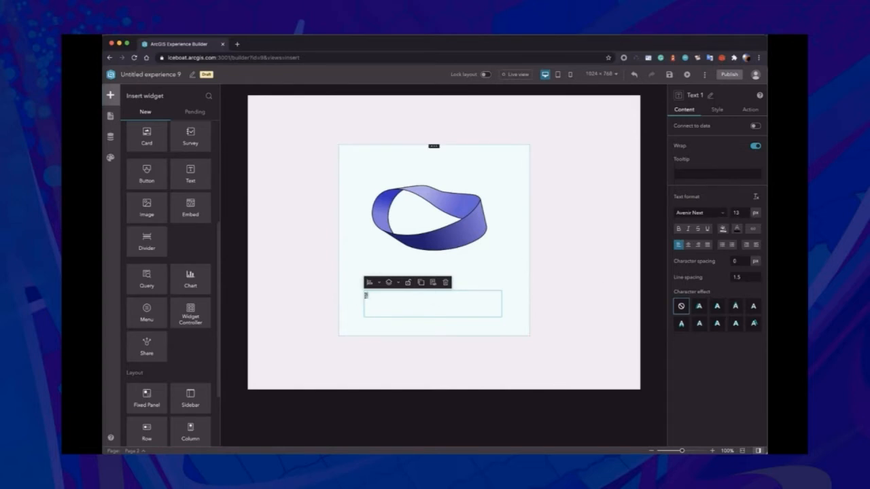
left_click(366, 296)
left_click(352, 311)
type("32")
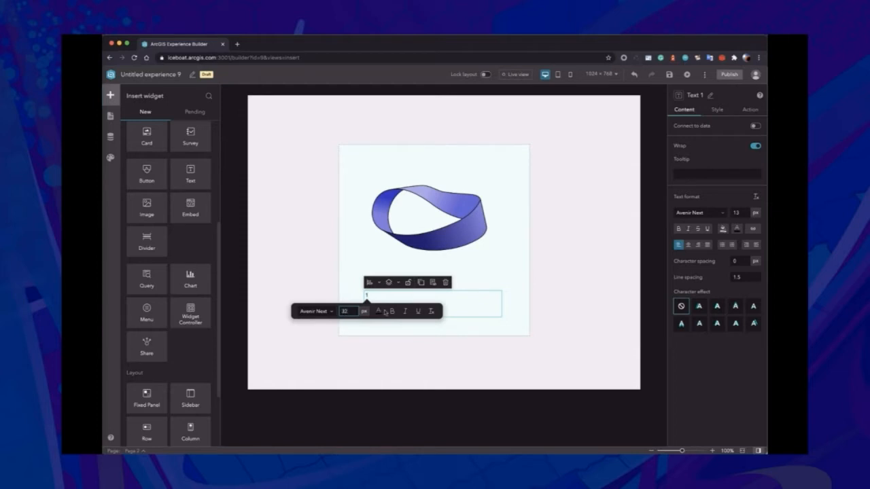
left_click(392, 312)
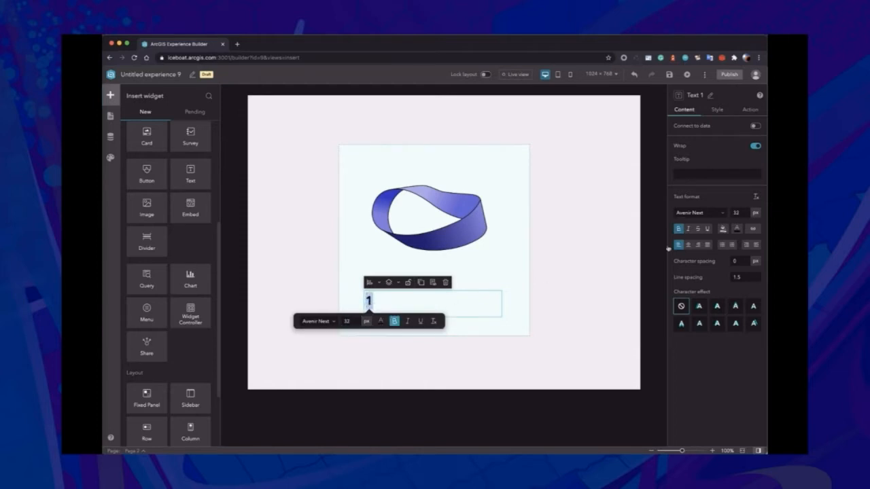
- Duplicate the section's first view and rename the copy View 2
left_click(512, 251)
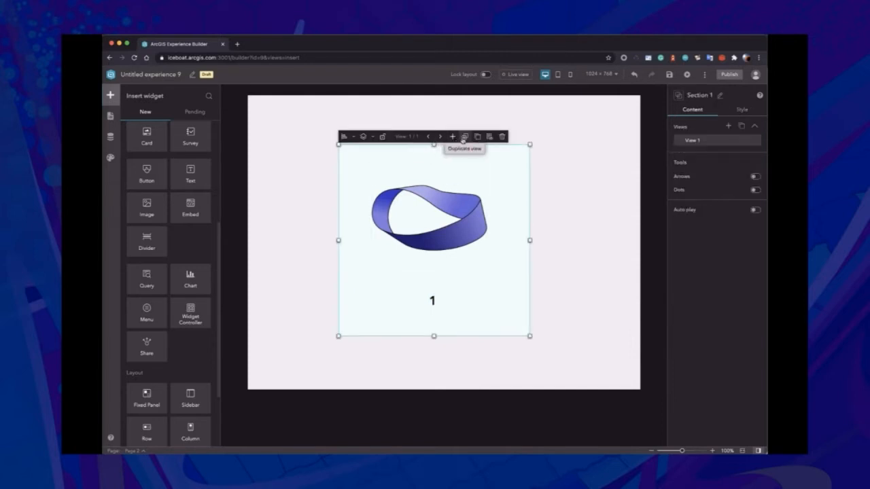
left_click(465, 138)
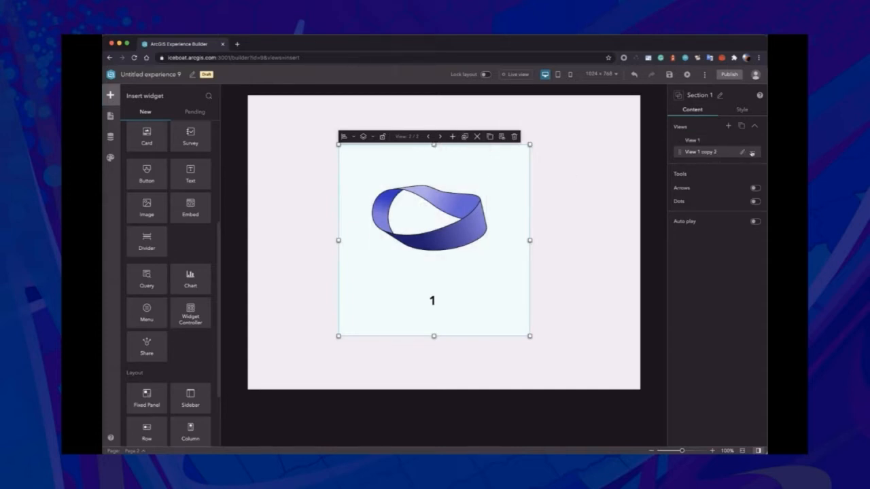
left_click(752, 154)
left_click(745, 166)
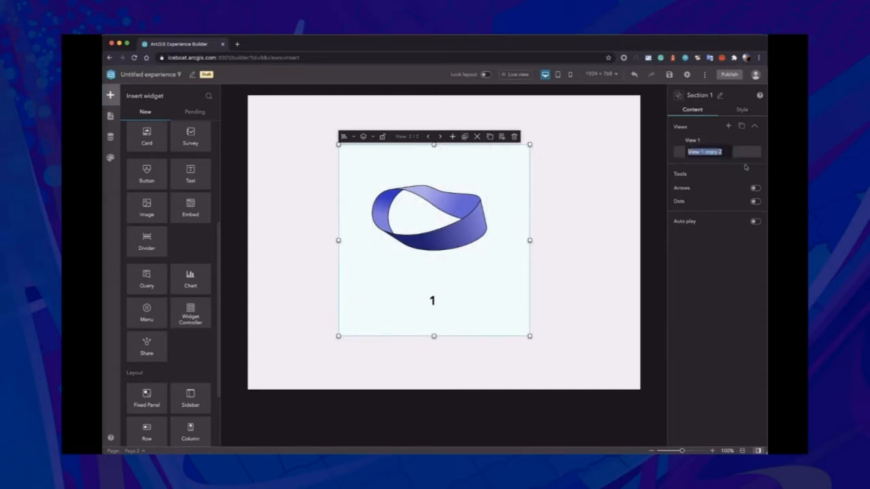
left_click_drag(724, 152, 704, 153)
type("2")
key("Return")
- Give View 2 a light pink background fill and change the text below its image to 2
left_click(742, 154)
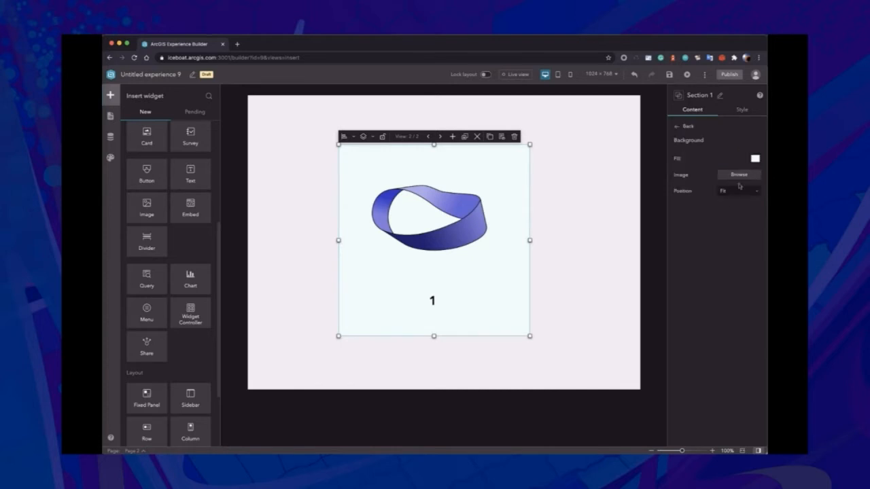
left_click(755, 159)
left_click(750, 199)
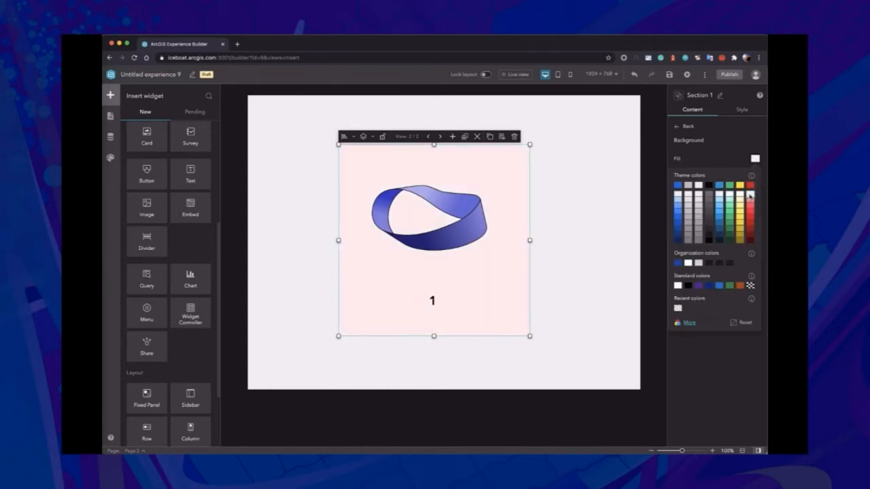
left_click(432, 300)
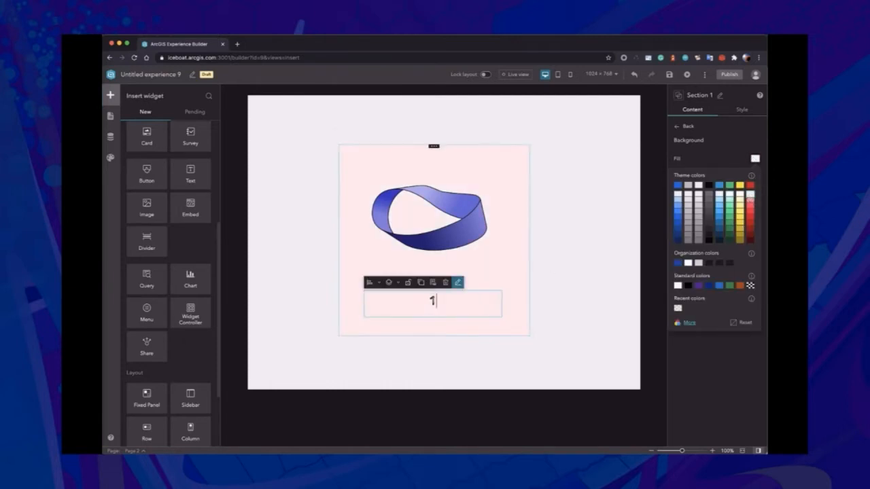
double_click(433, 300)
left_click(540, 297)
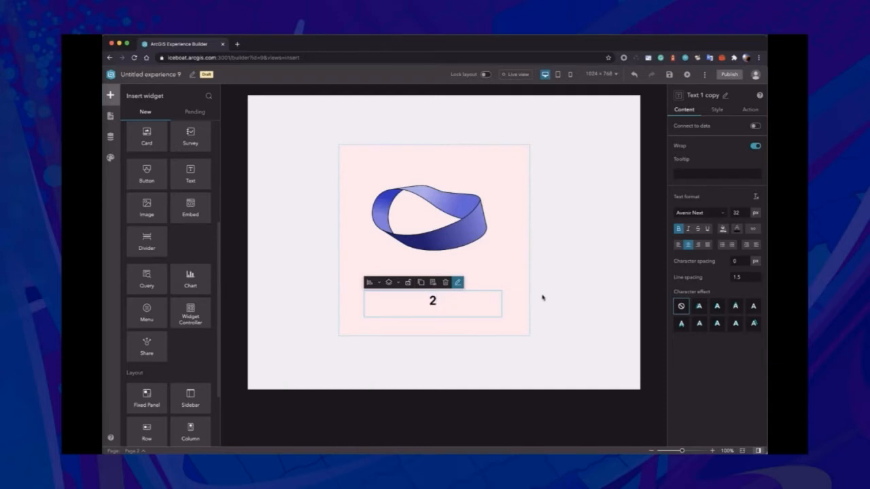
- Add a new blank view to the section and place a Button widget in its lower middle
left_click(510, 256)
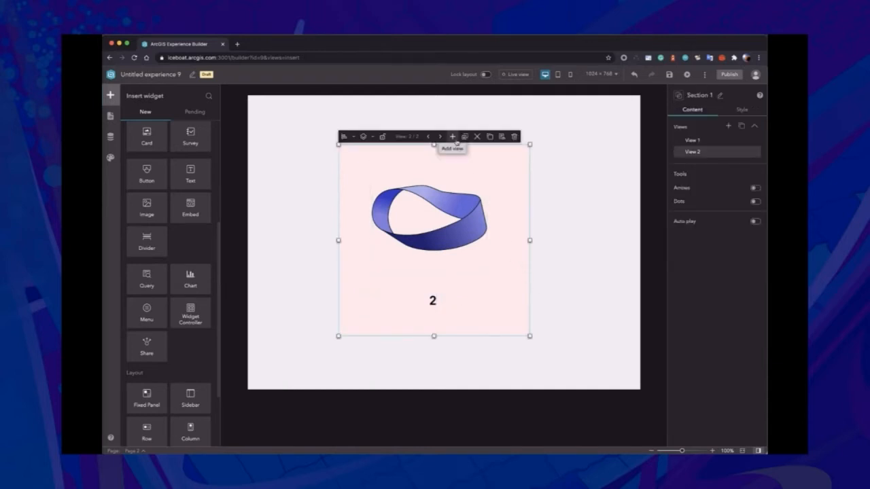
left_click(453, 137)
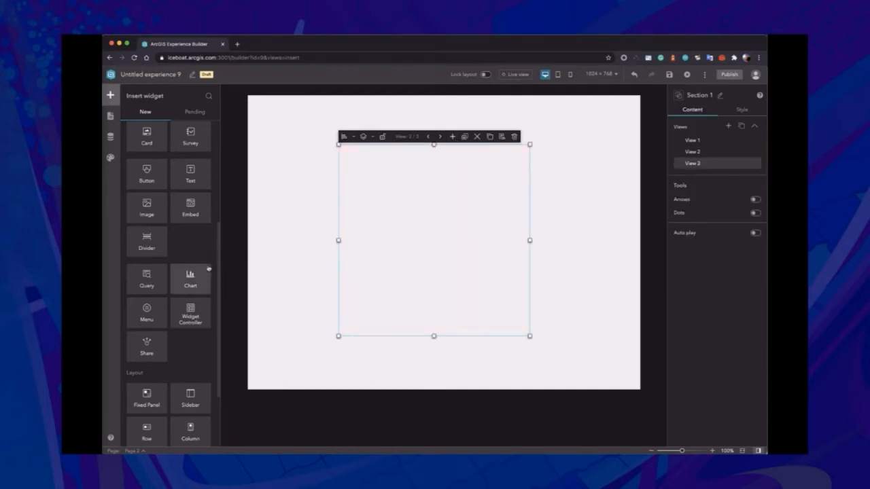
left_click_drag(162, 184, 428, 294)
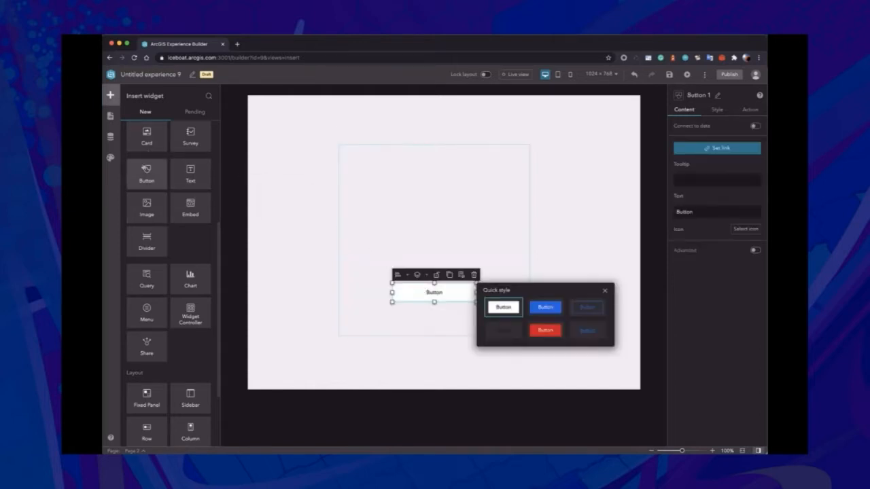
- Add an Image widget above the button in View 3, using the local map picture with red dots, and reselect the section
left_click_drag(147, 204, 432, 220)
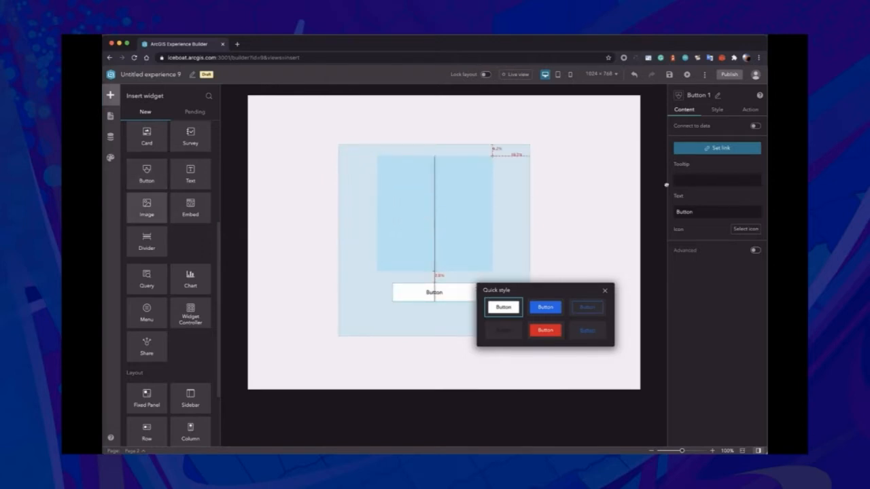
left_click(694, 154)
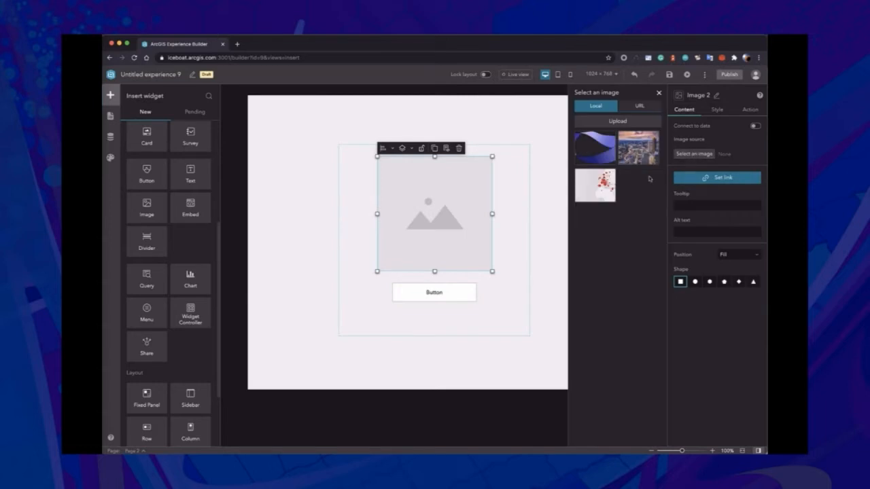
left_click(597, 185)
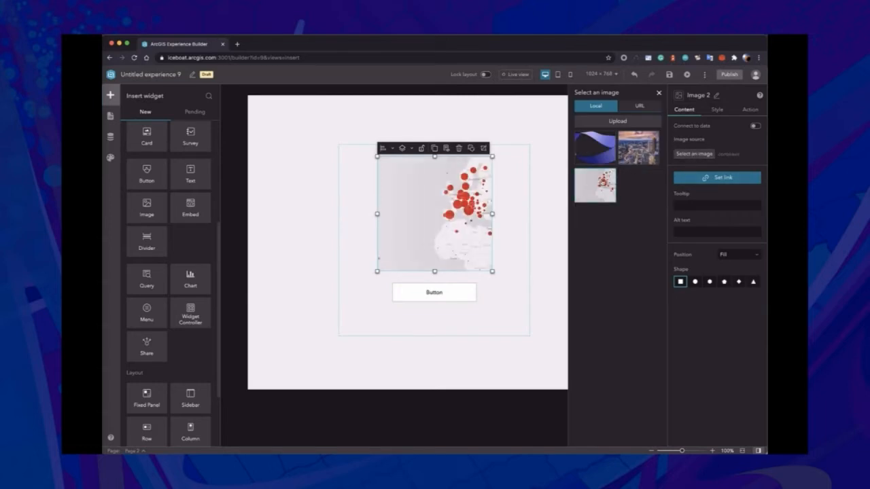
left_click(564, 126)
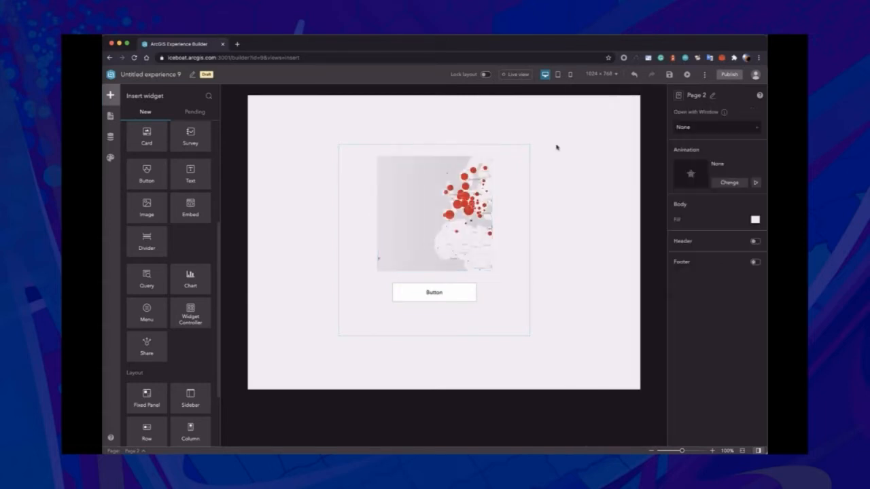
left_click(514, 196)
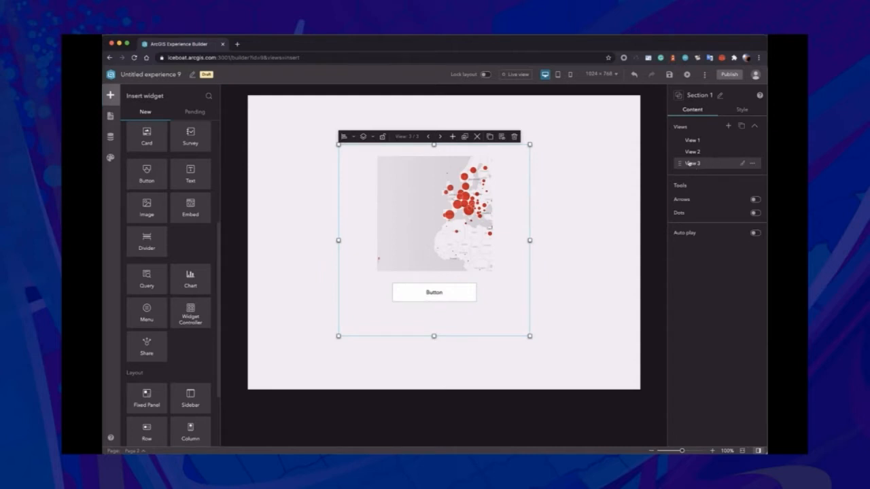
- Reorder the section's views so that View 3 comes first, View 2 second and View 1 last
mouse_move(680, 165)
left_mouse_down()
mouse_move(679, 145)
mouse_move(678, 164)
left_mouse_up()
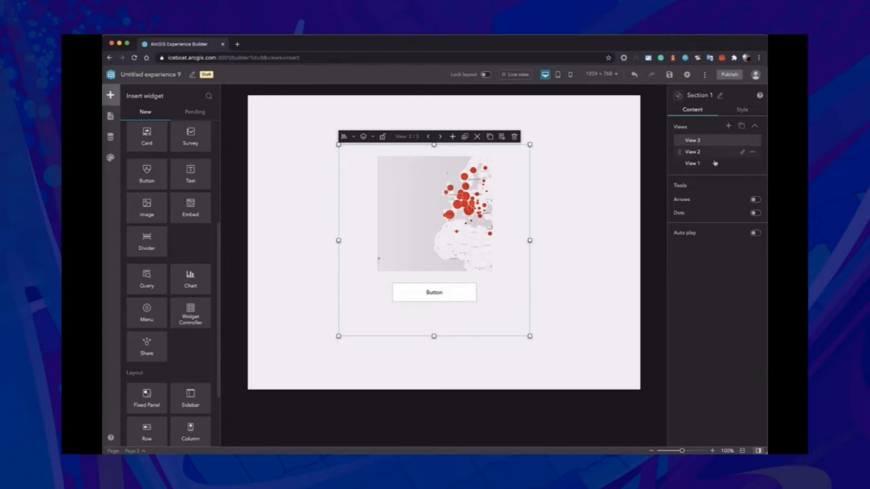
left_click(587, 239)
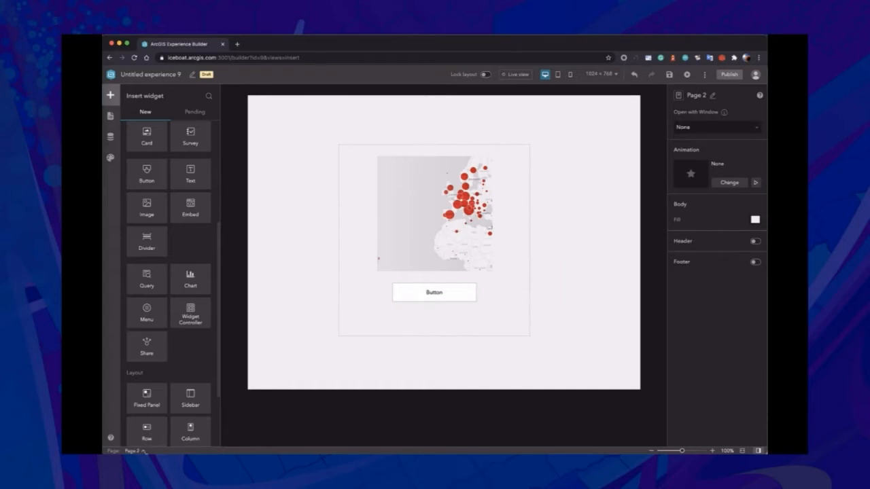
- On the section-arrow page, enable navigation arrows for the section and set their size to 24 px
left_click(134, 451)
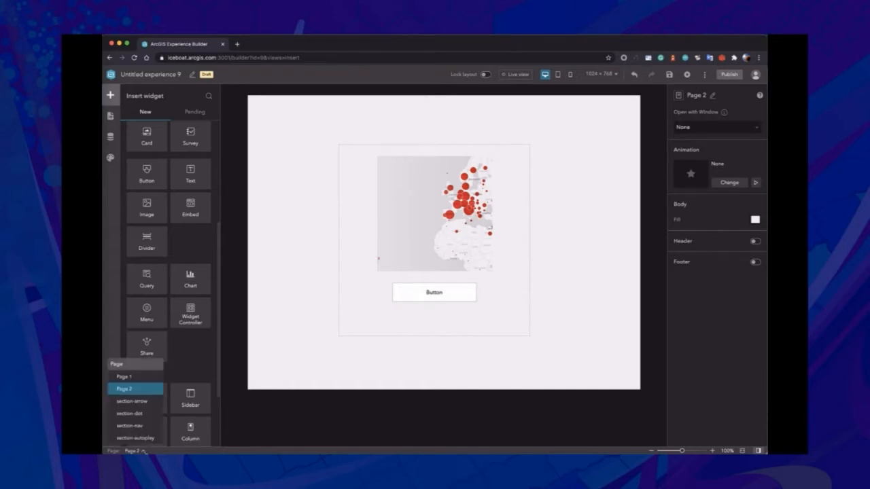
left_click(131, 402)
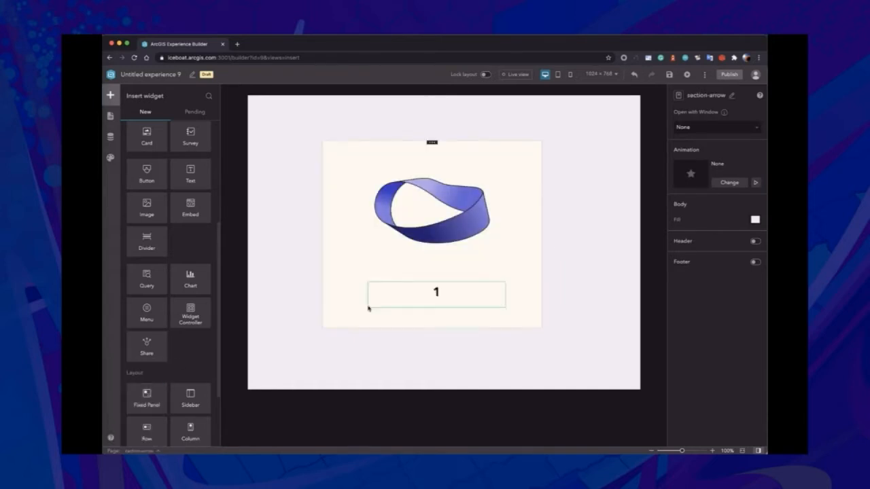
left_click(528, 267)
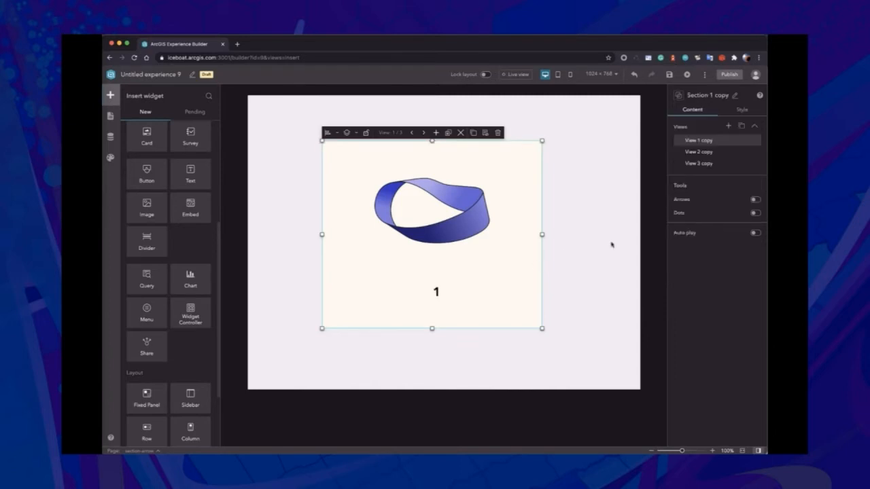
left_click(755, 201)
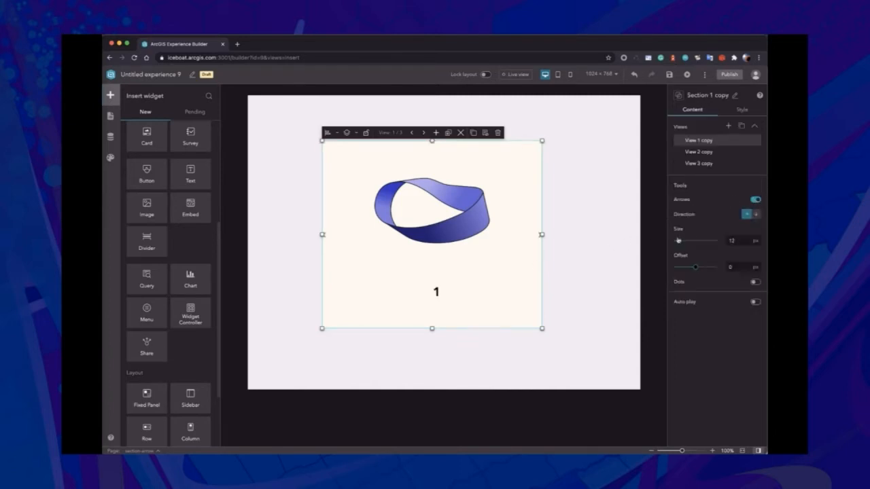
left_click_drag(679, 241, 683, 242)
- Cycle through the section's views with its forward arrow, ending on the second view
left_click(538, 235)
left_click(538, 235)
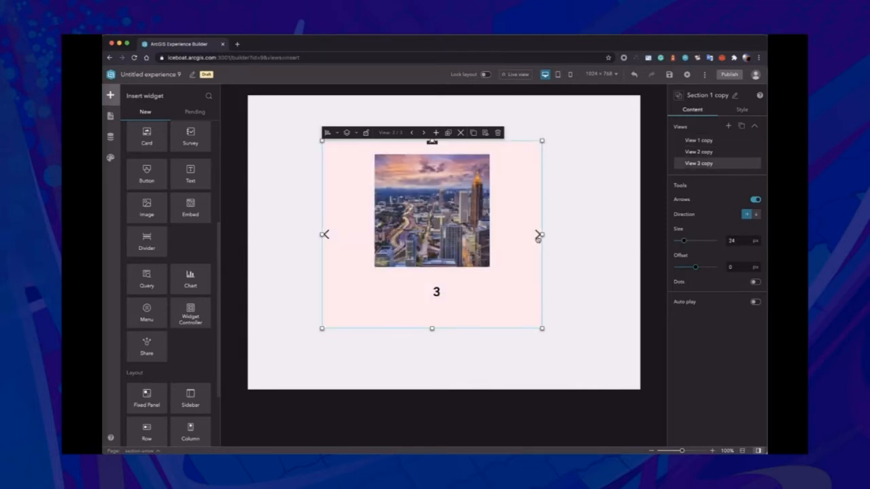
left_click(539, 235)
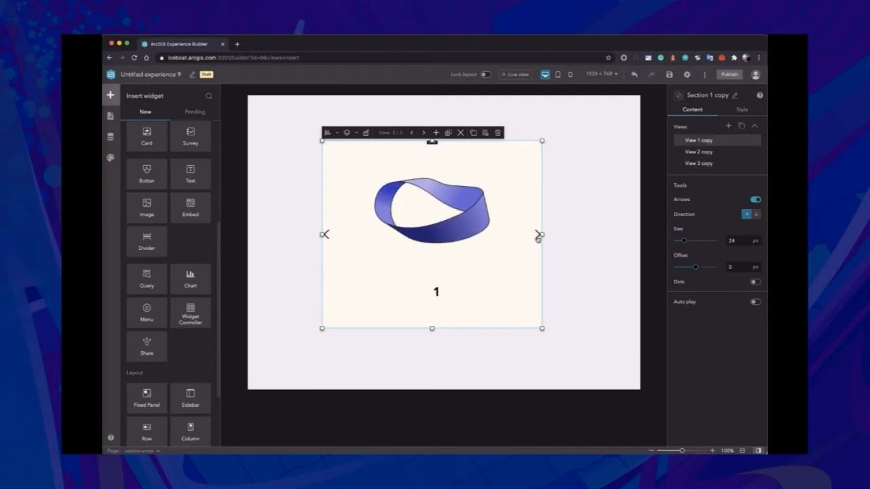
left_click(538, 236)
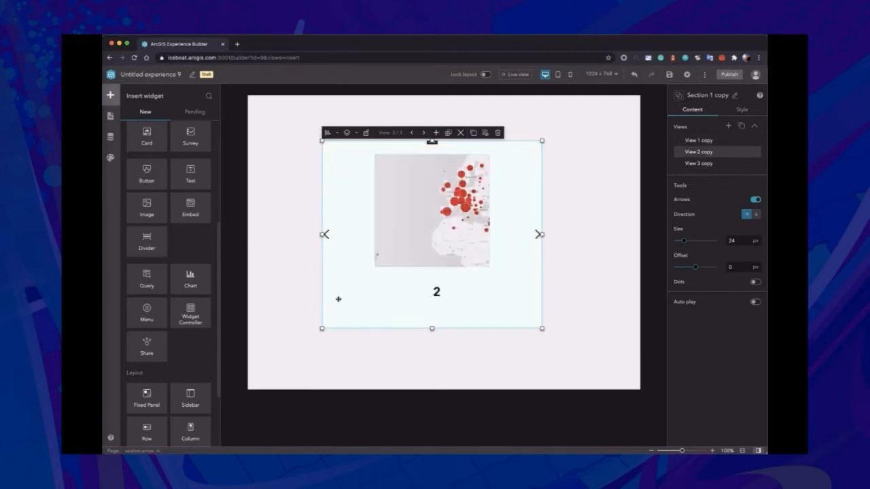
- Open the section-dot page and enable dot navigation for its section
left_click(141, 451)
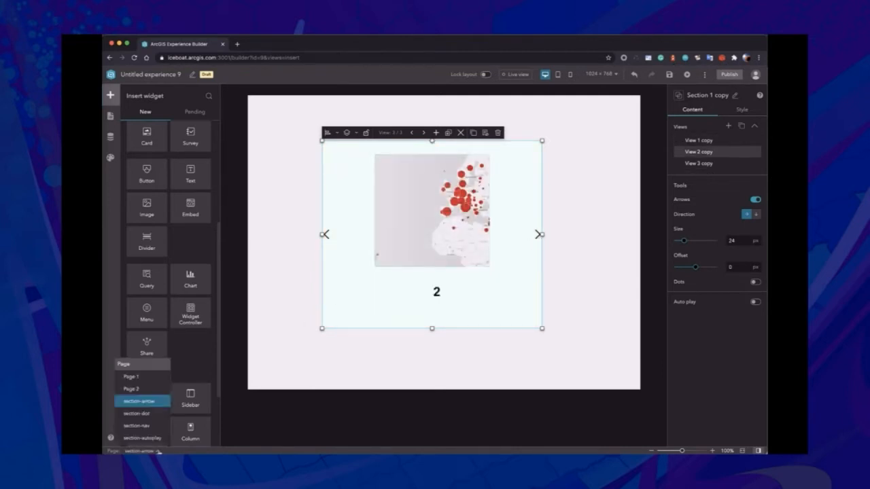
left_click(148, 414)
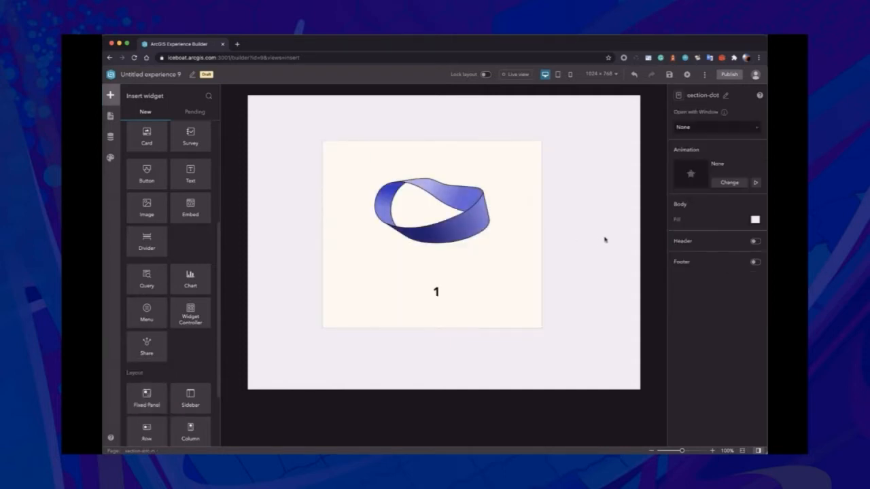
left_click(537, 251)
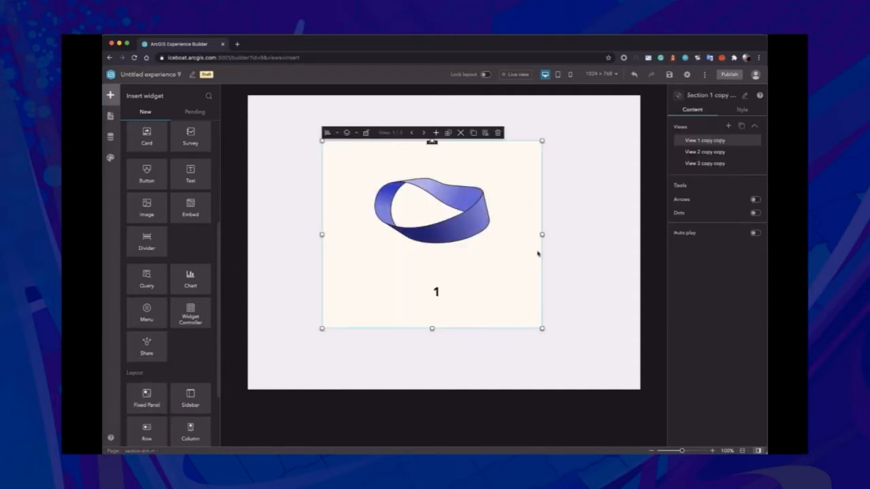
left_click(755, 214)
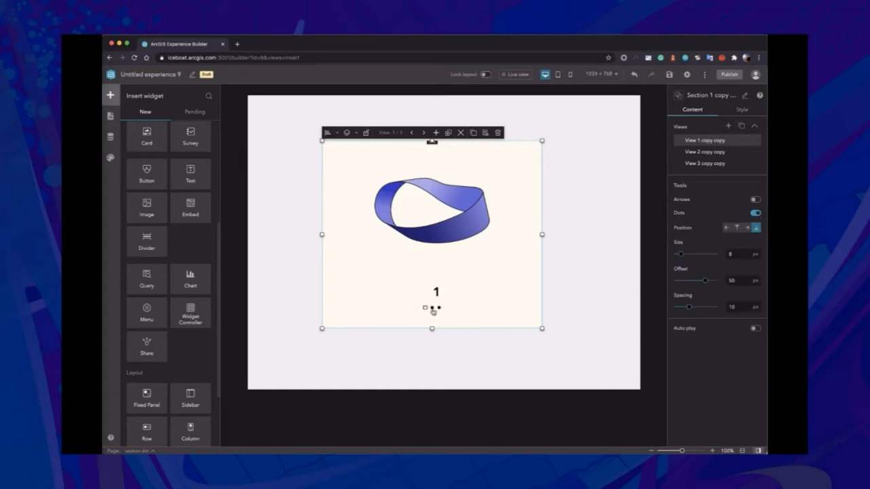
- Use the dots to show the second and third views, and set the dots' position to the section's right side
left_click(432, 310)
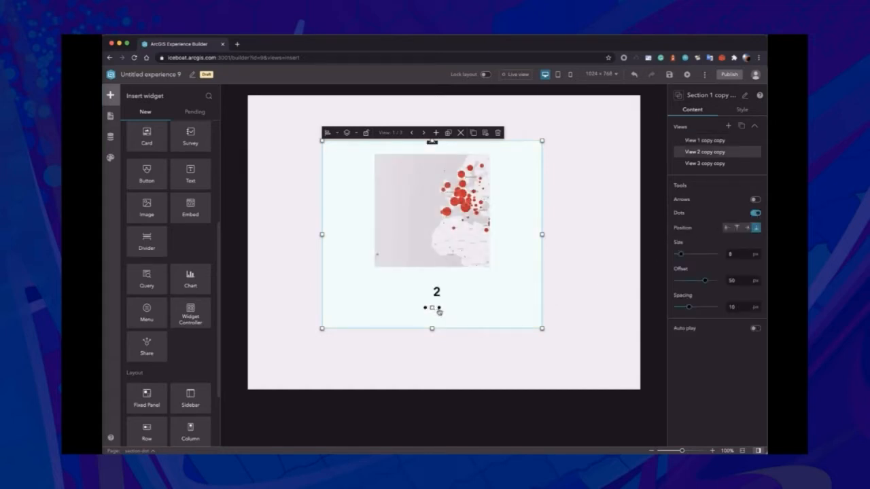
left_click(439, 310)
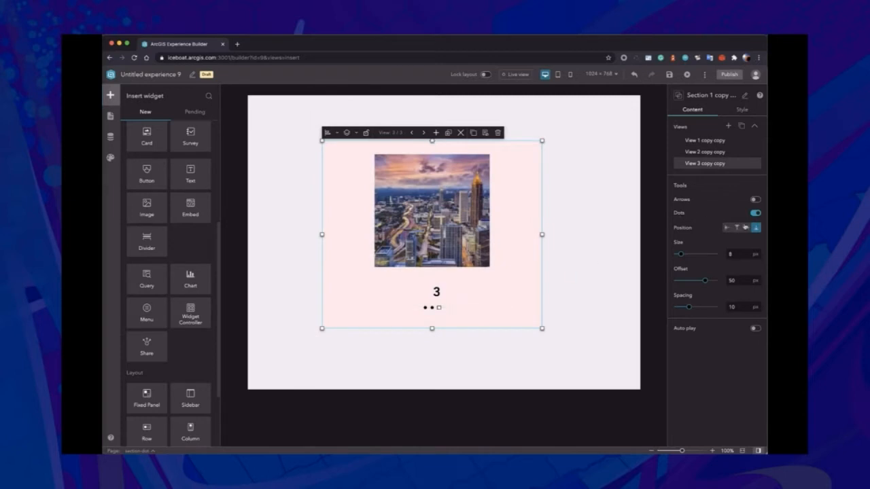
left_click(746, 229)
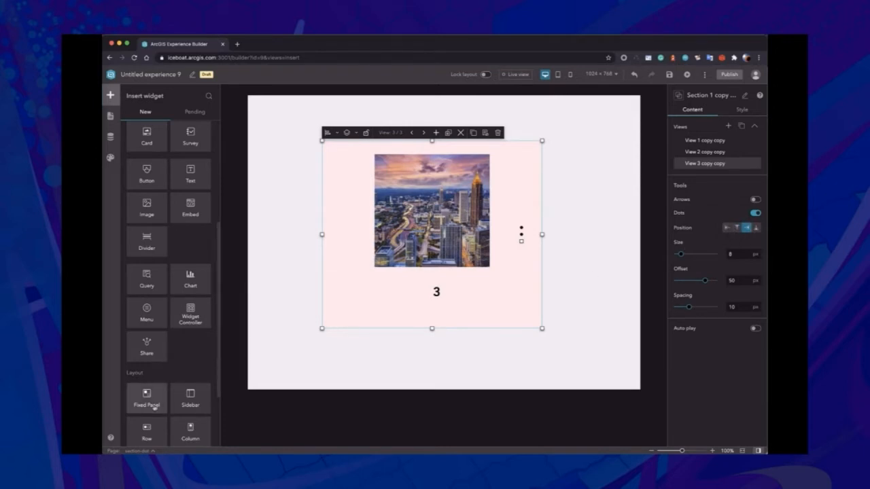
- On the section-nav page, place a Views Navigation widget below the section, keeping its default quick style
left_click(138, 450)
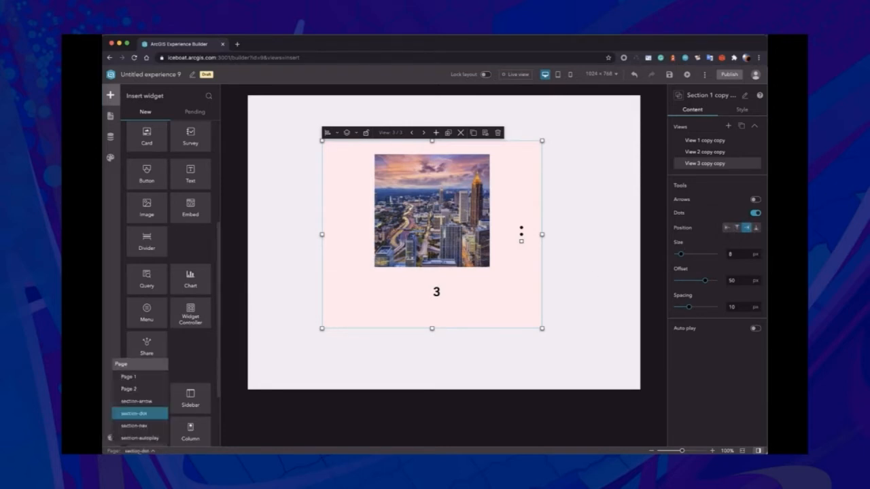
left_click(134, 425)
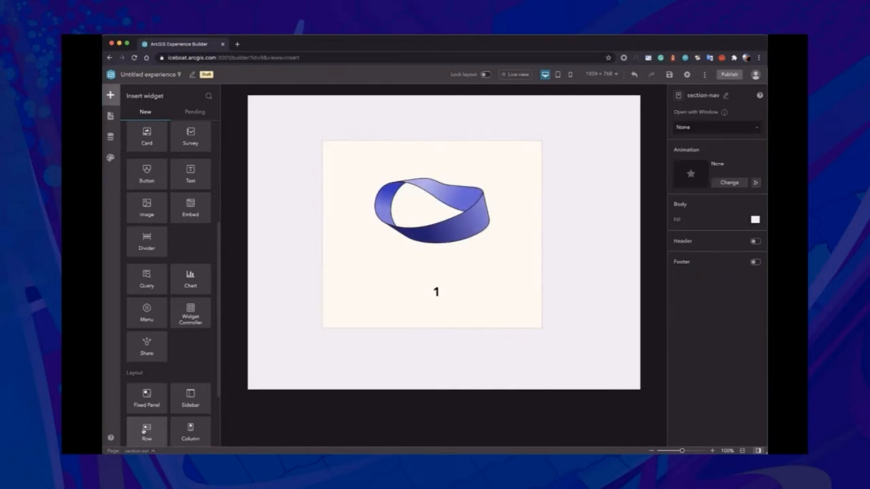
scroll(207, 349, "down", 3)
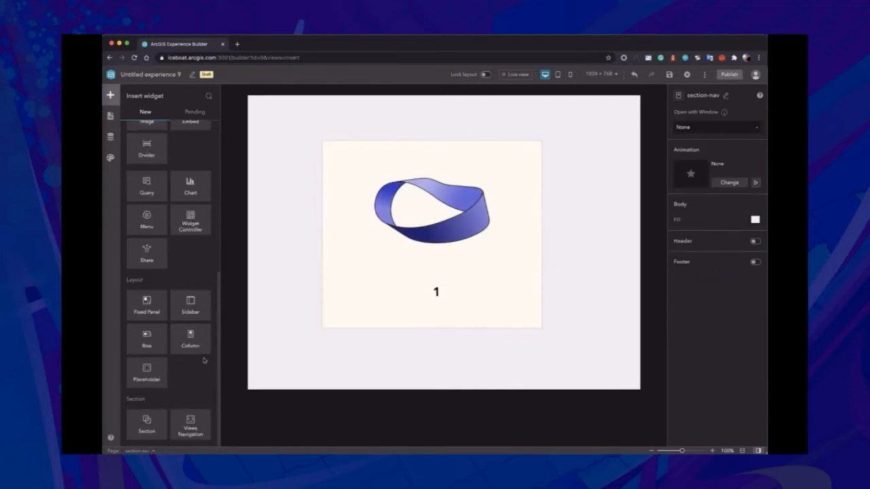
left_click_drag(185, 428, 389, 365)
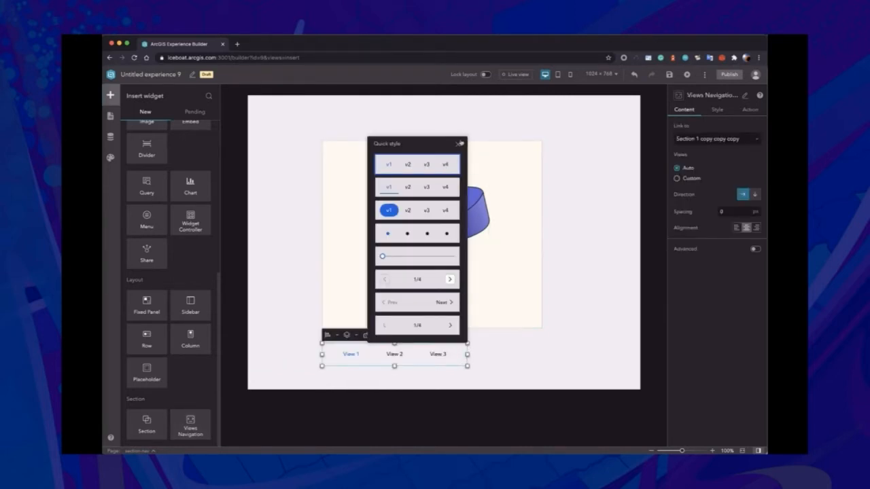
left_click(458, 144)
left_click(481, 357)
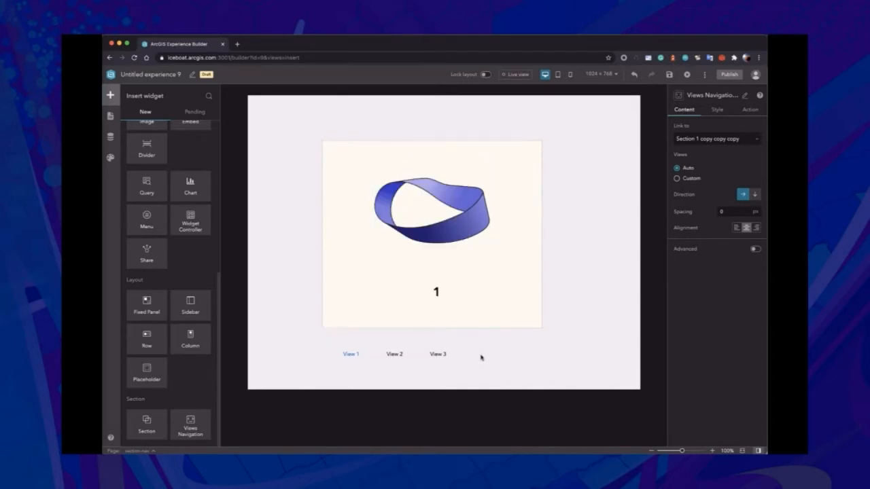
- Test the Views Navigation links in live view by switching among View 1, View 2 and View 3, and return to editing
left_click(513, 74)
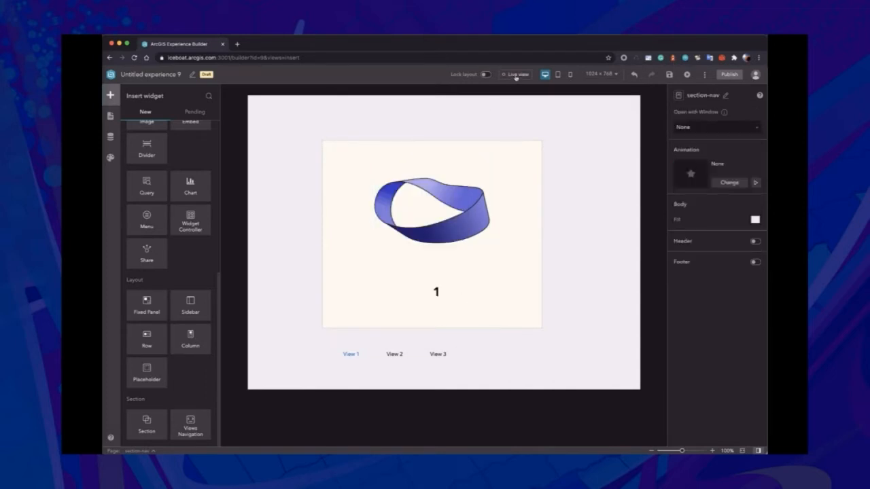
left_click(397, 355)
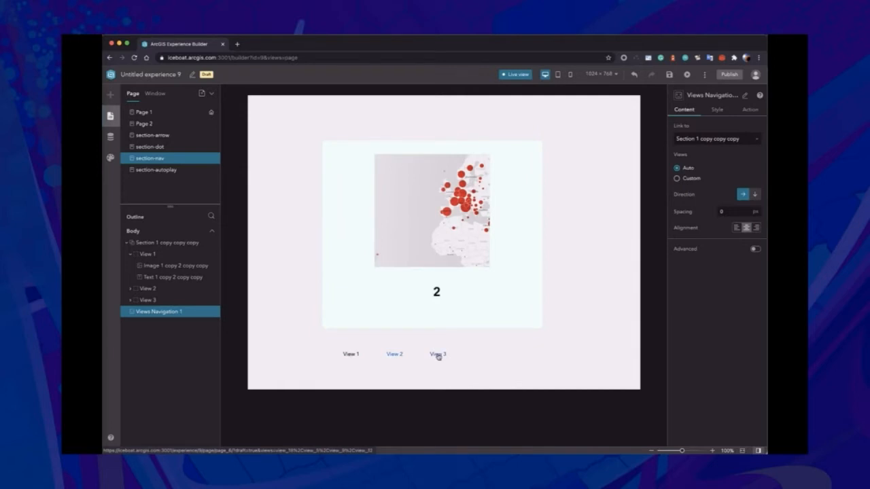
left_click(438, 355)
left_click(354, 355)
left_click(389, 355)
left_click(435, 354)
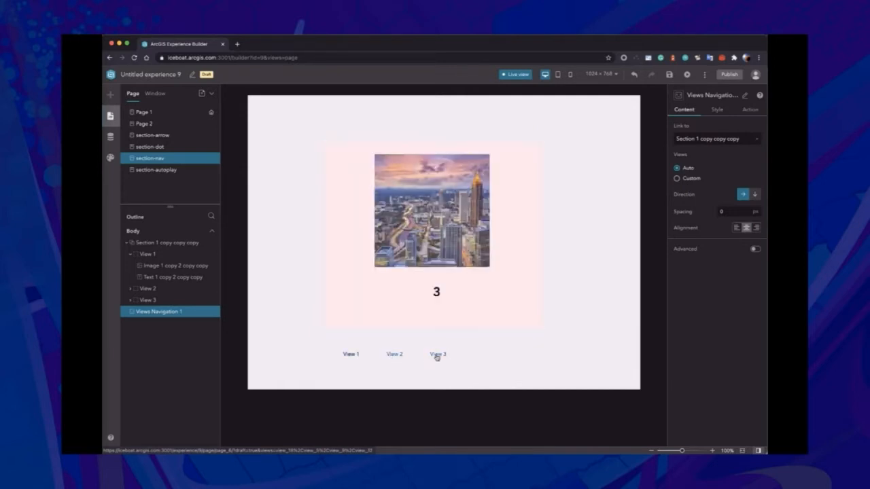
left_click(516, 75)
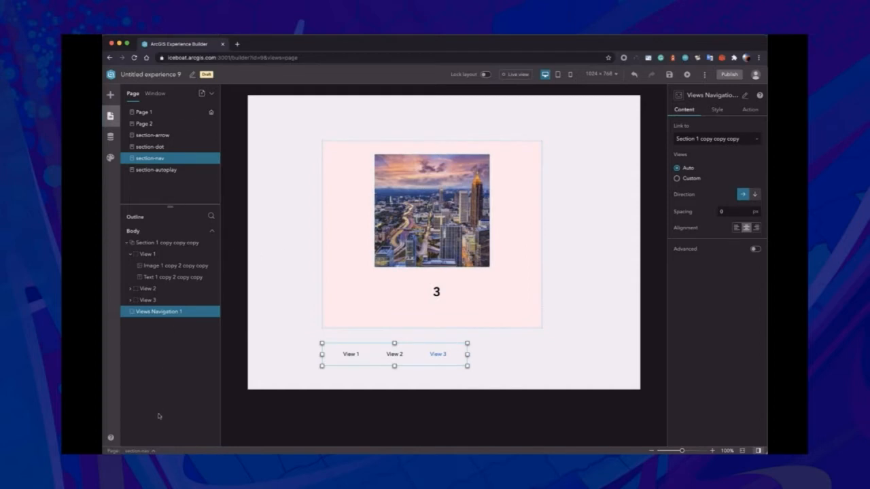
- On the section-autoplay page, give the section a Cube view transition with horizontal direction
left_click(156, 170)
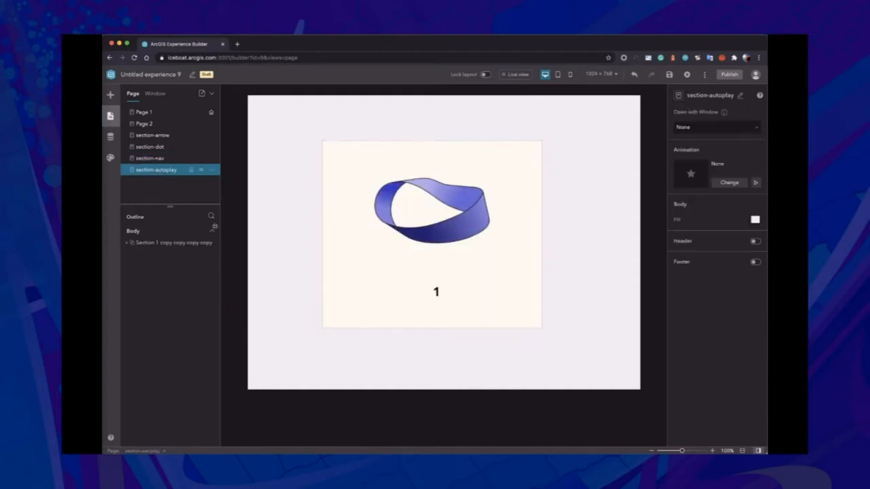
left_click(333, 316)
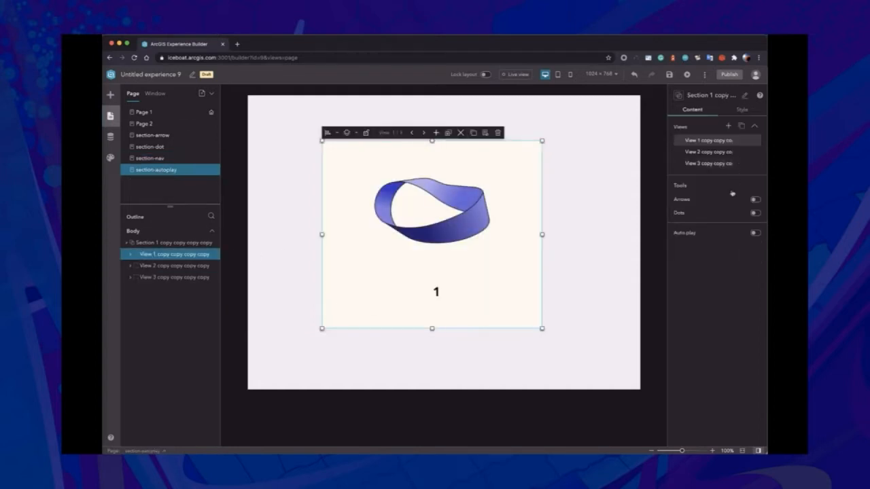
left_click(741, 110)
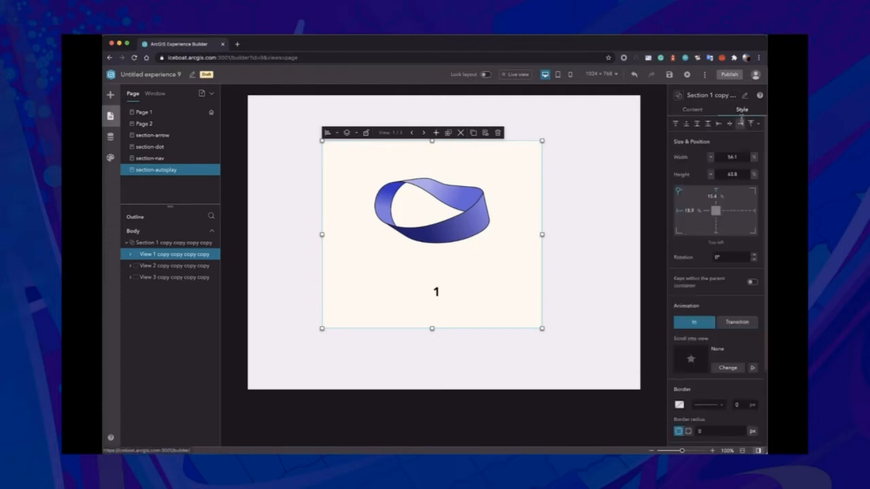
left_click(735, 323)
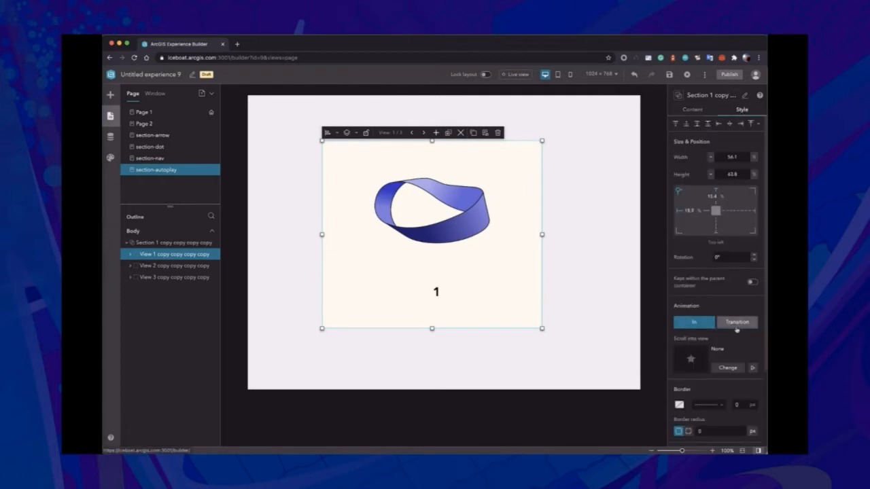
left_click(728, 357)
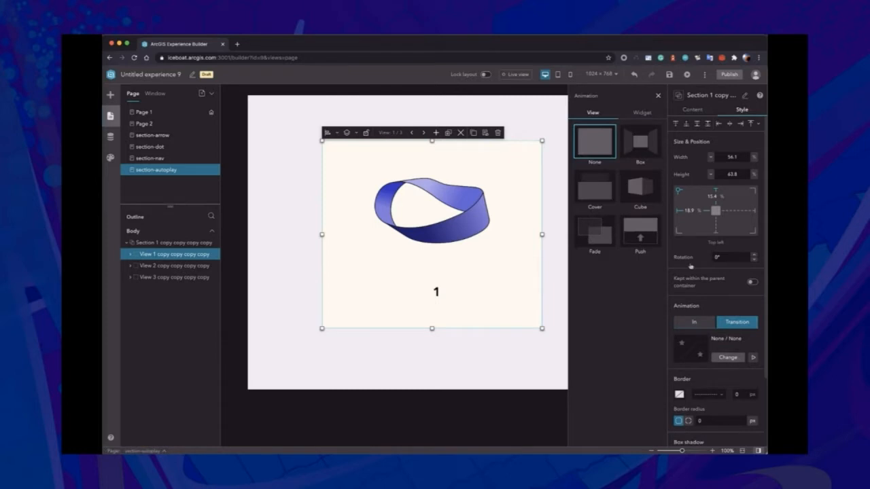
left_click(647, 192)
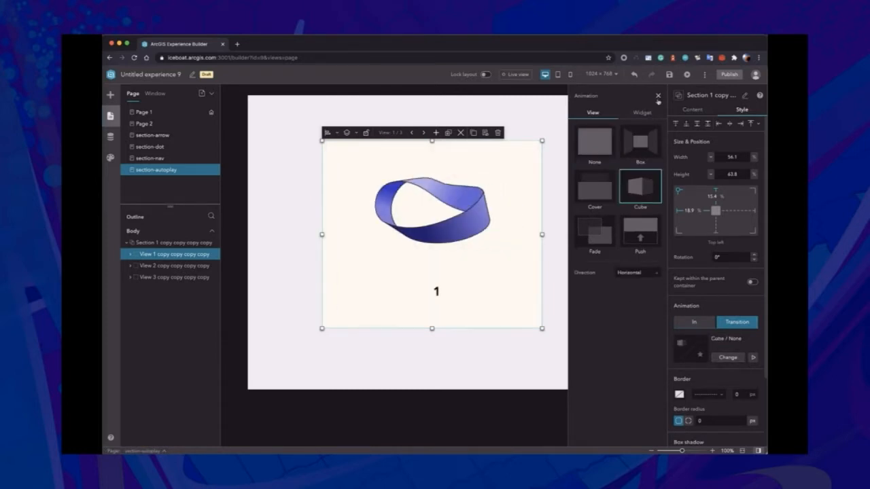
left_click(658, 97)
- Turn on looping auto play for the section with a 2-second interval and preview it in live view
left_click(692, 109)
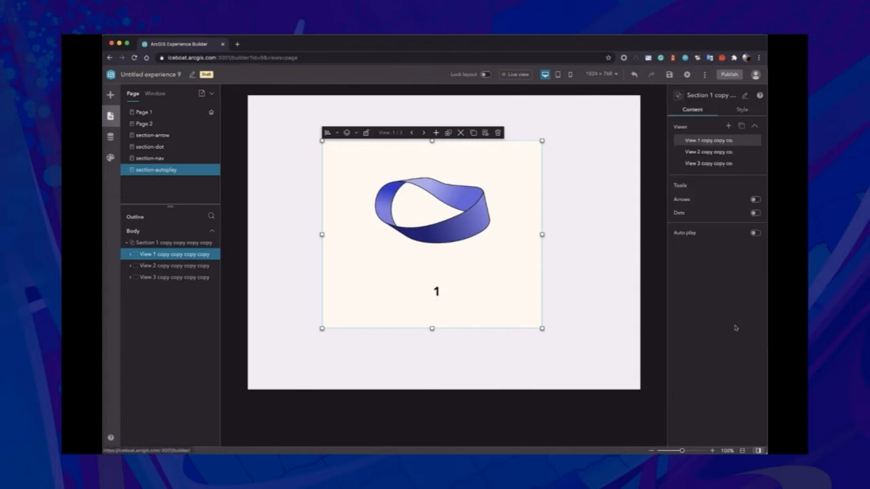
left_click(755, 233)
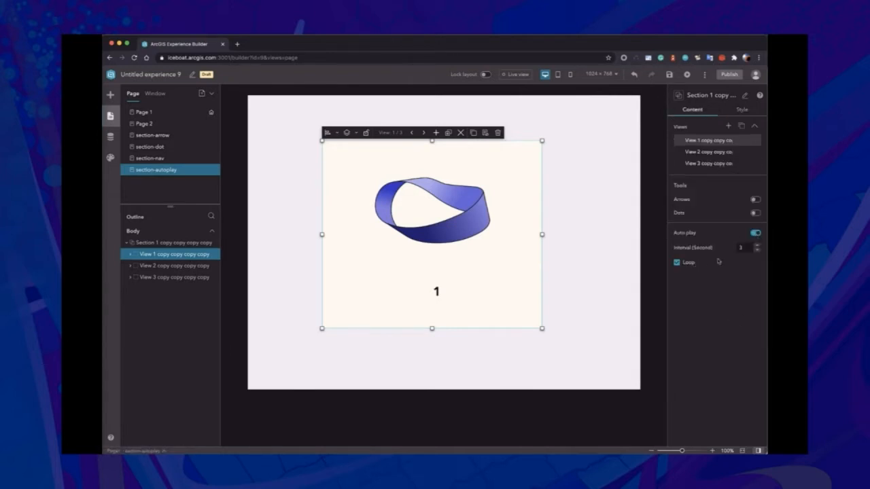
left_click(757, 250)
left_click(523, 75)
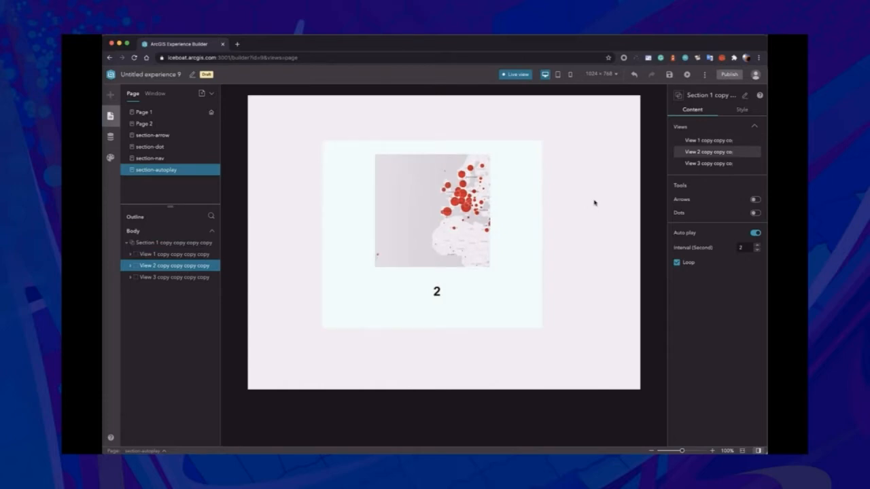
left_click(526, 76)
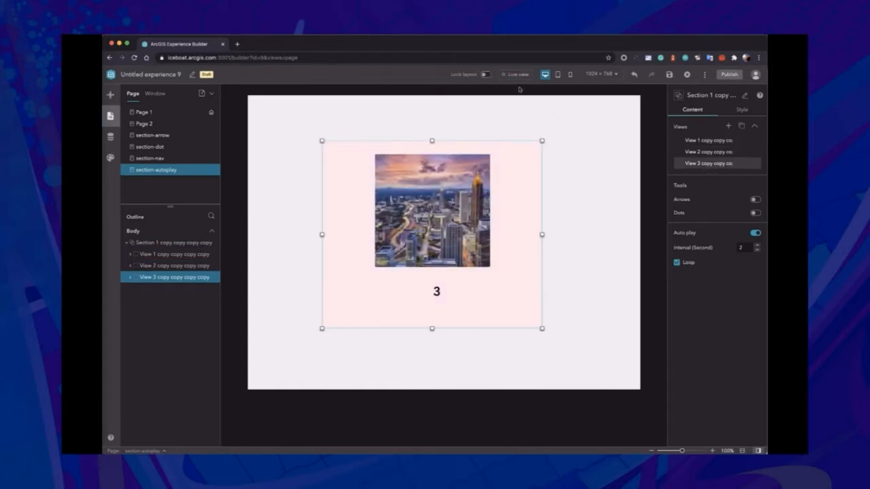
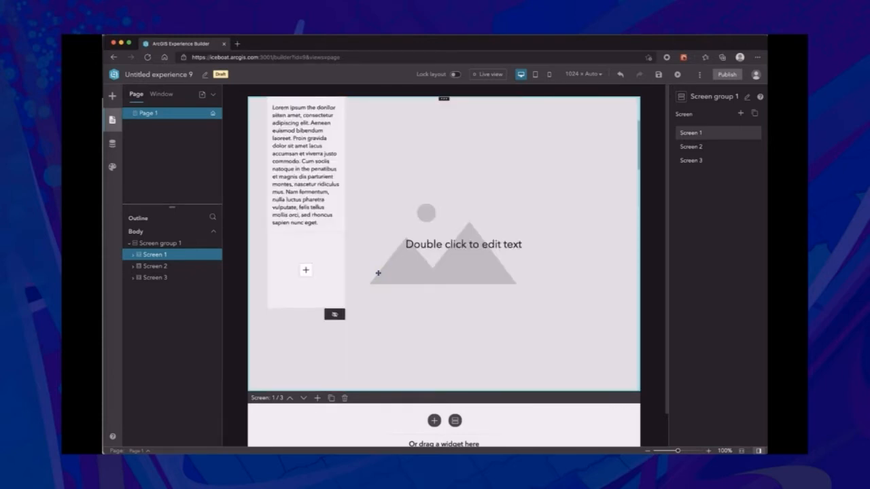
- Browse the screen group from Screen 1 through Screen 3, examining how each side panel moves over its main stage
scroll(378, 274, "down", 5)
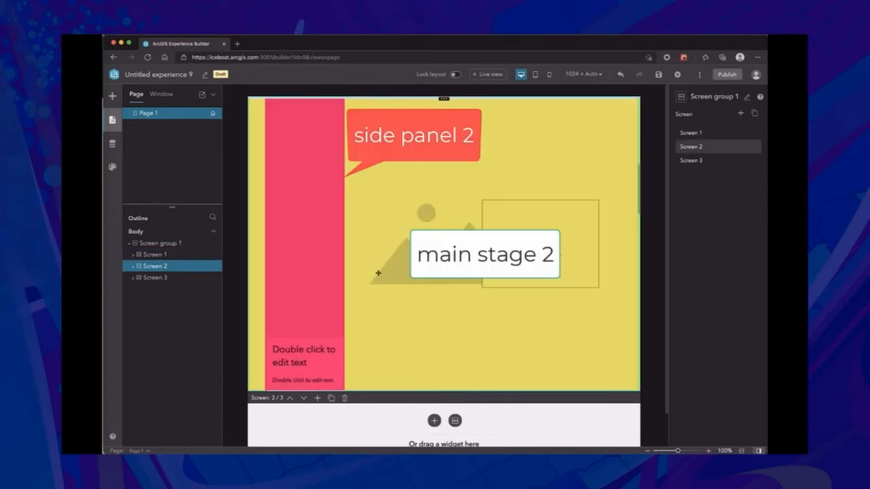
scroll(378, 273, "down", 3)
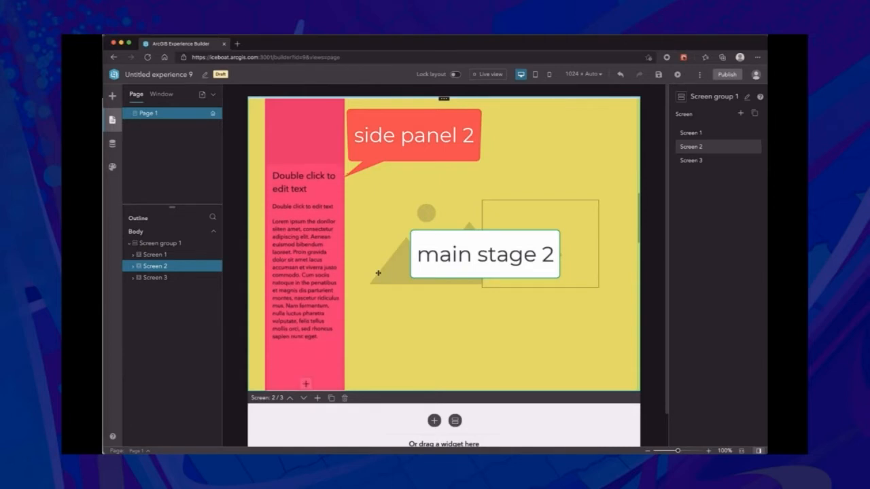
scroll(378, 273, "down", 3)
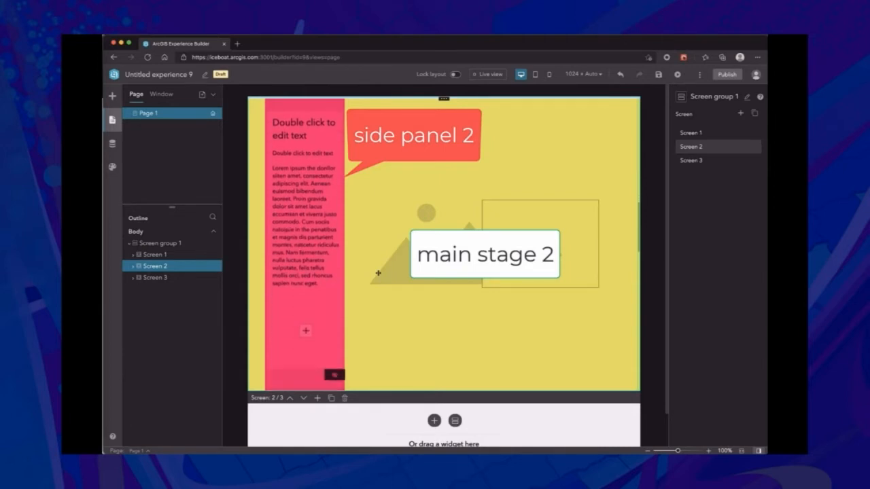
scroll(377, 273, "down", 3)
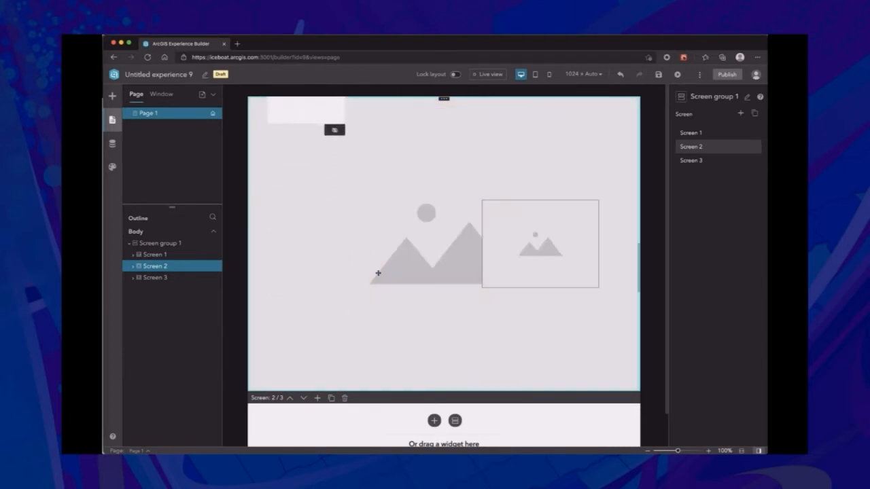
scroll(378, 273, "down", 5)
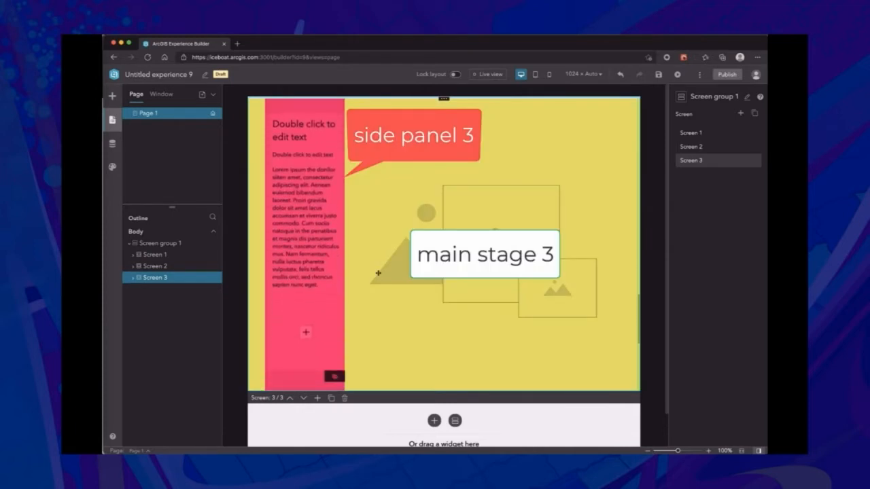
scroll(378, 273, "down", 5)
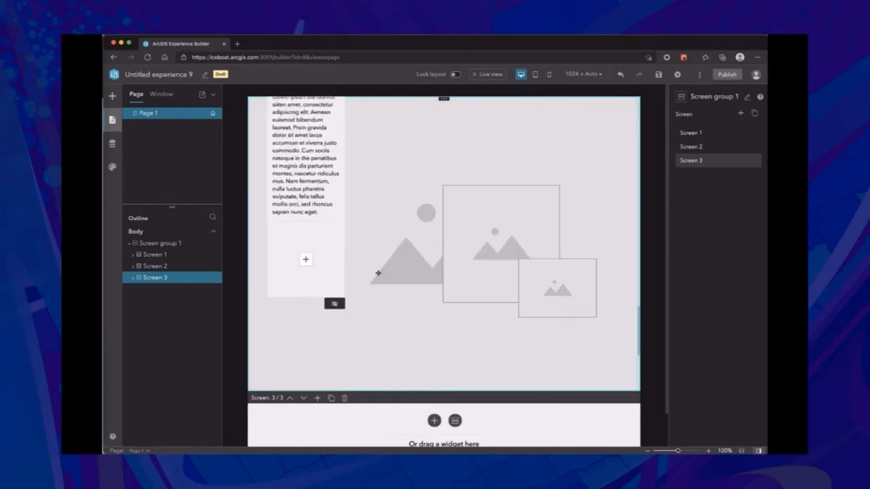
scroll(378, 274, "down", 4)
scroll(378, 273, "up", 4)
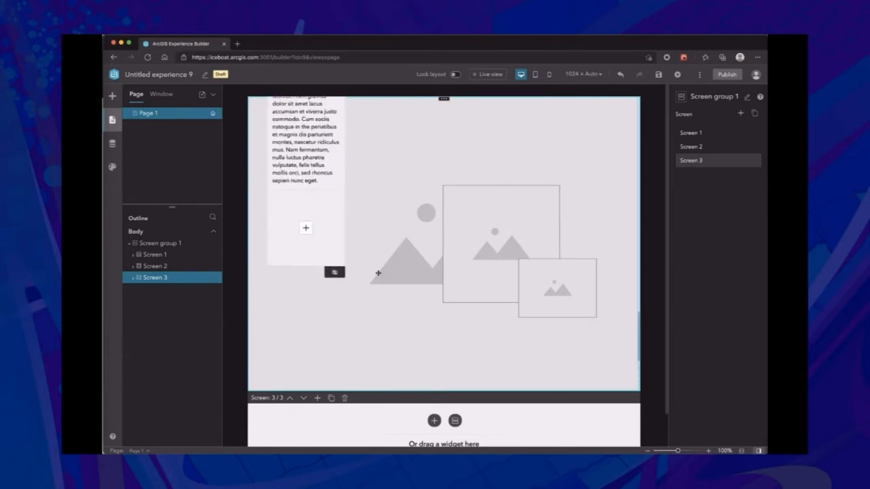
scroll(378, 274, "up", 4)
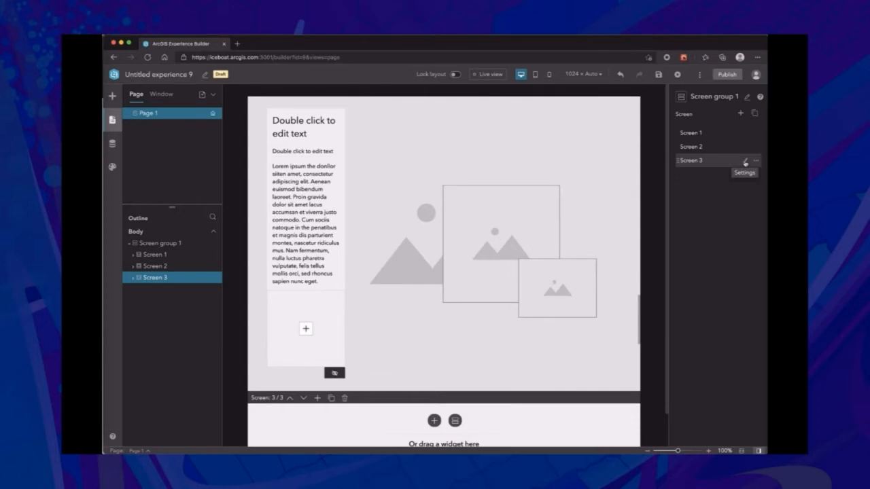
- Switch Screen 3's scrolling panel to Docked mode, try right alignment, and align it left again
left_click(745, 161)
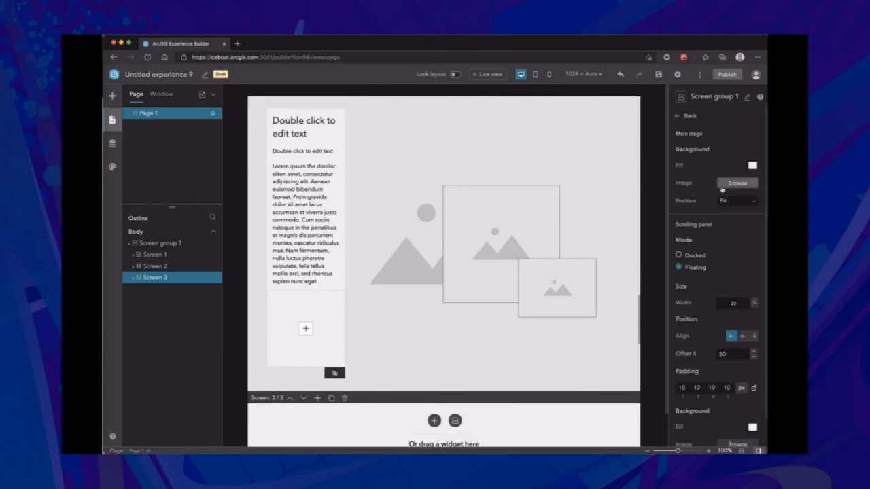
left_click(679, 255)
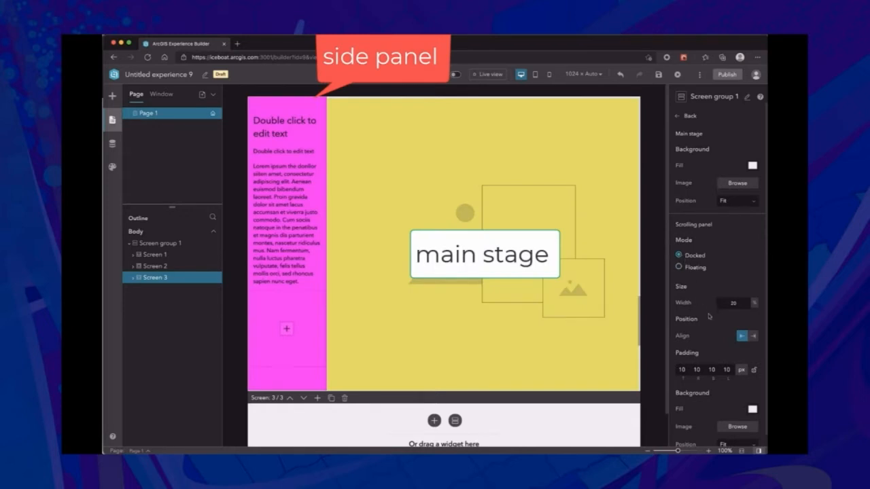
left_click(753, 336)
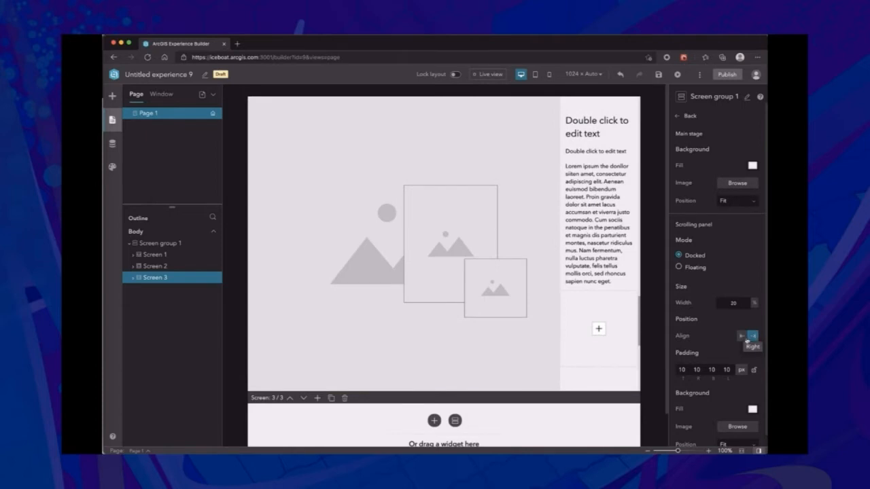
left_click(742, 336)
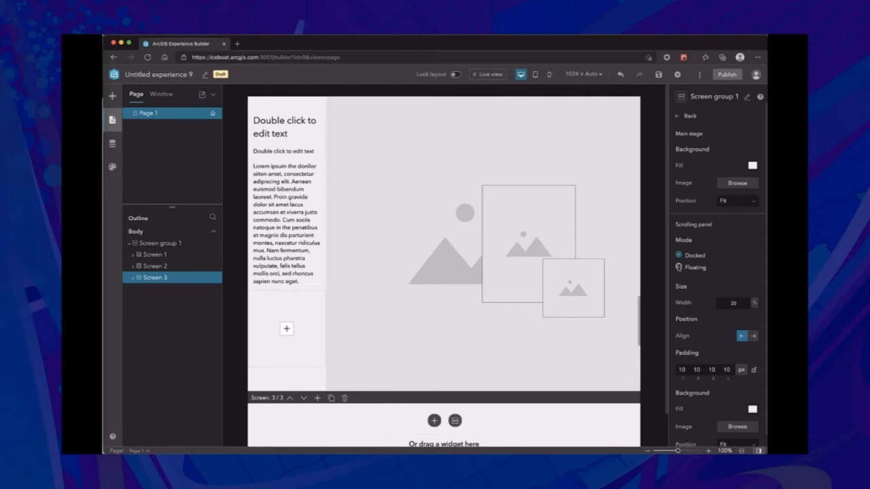
- Return Screen 3's scrolling panel to Floating mode, try center and right alignment, and finish with left alignment
left_click(678, 267)
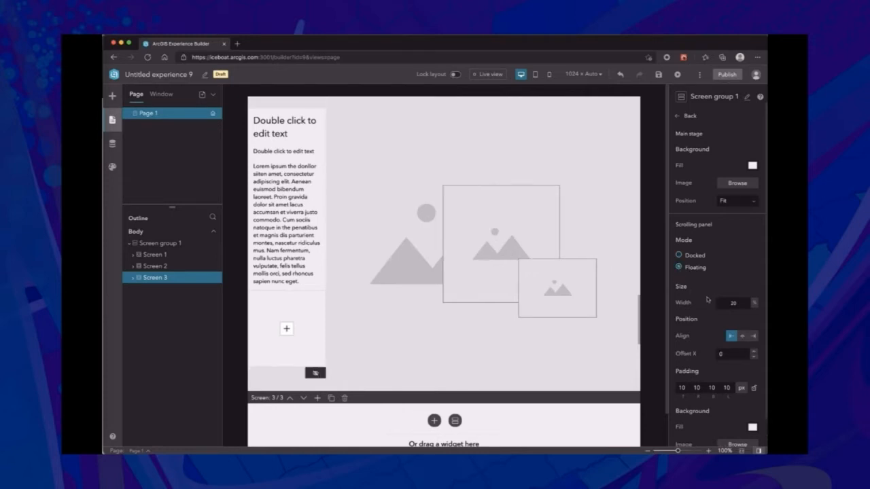
left_click(742, 336)
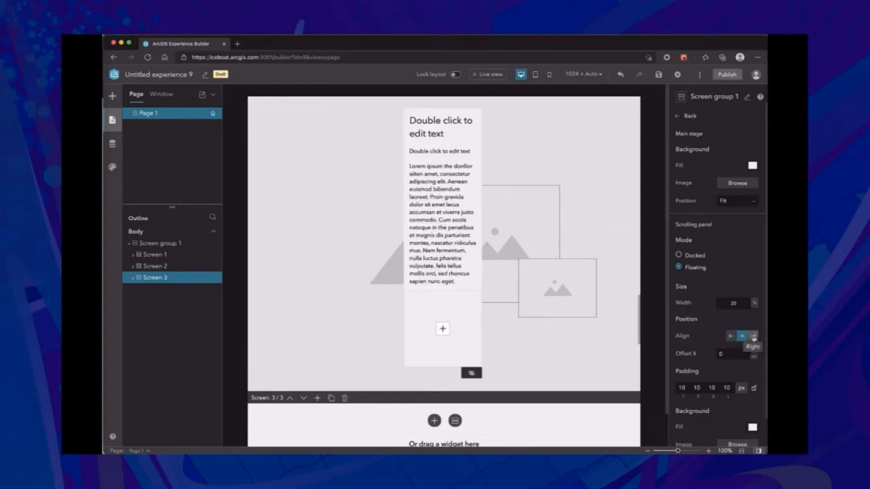
left_click(753, 336)
left_click(731, 337)
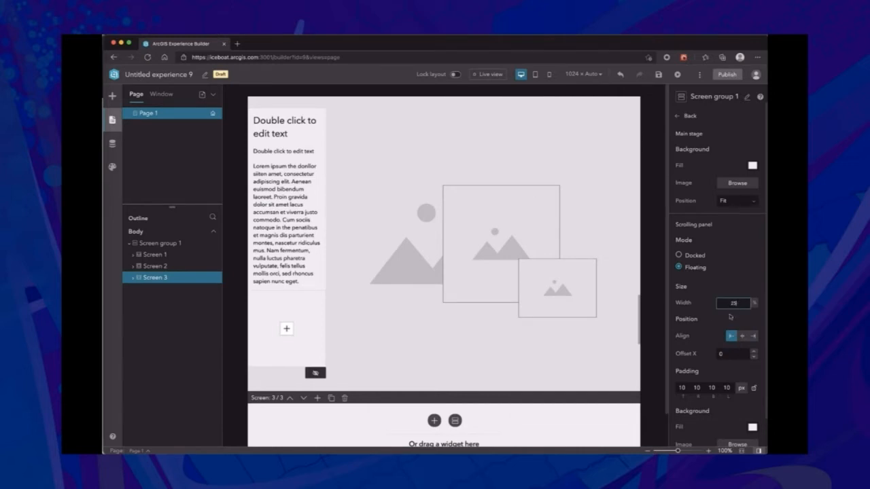
- Set the floating scrolling panel's width to 25% and its Offset X to 50
key("Return")
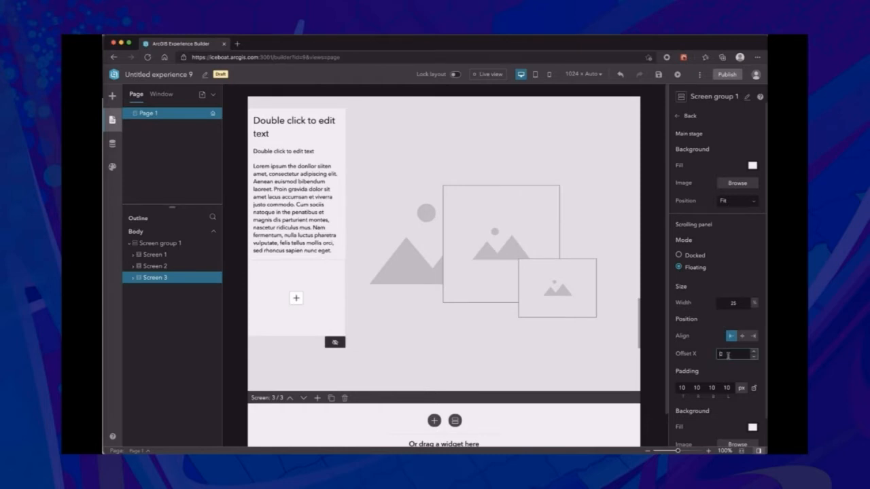
type("50")
key("Return")
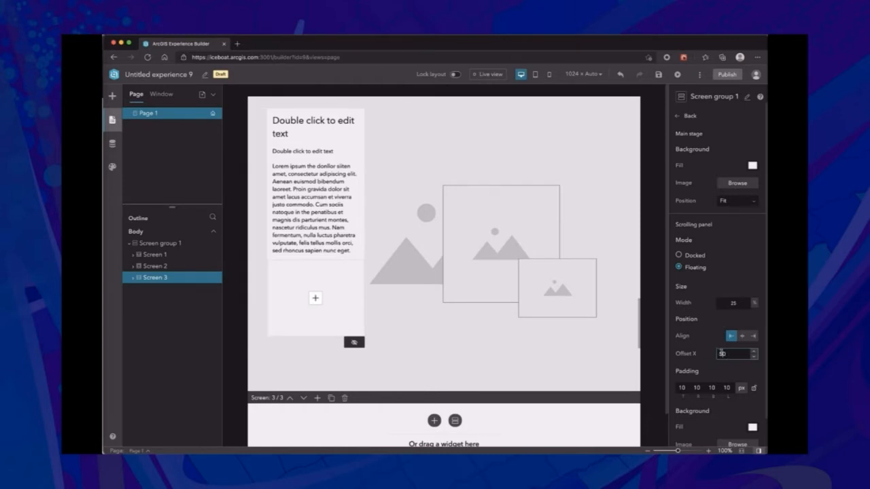
scroll(710, 346, "down", 2)
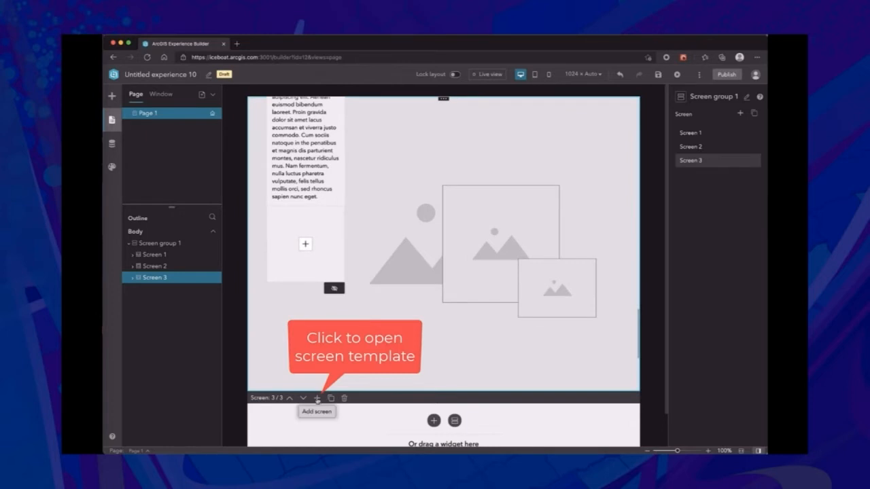
- Add two screens after Screen 3, first from the left floating-panel template and then from the template with text left of the image
left_click(316, 399)
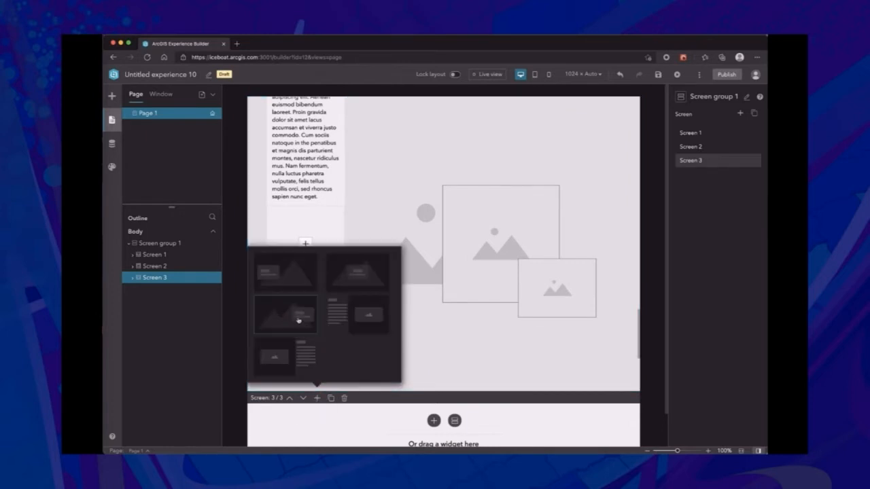
left_click(288, 274)
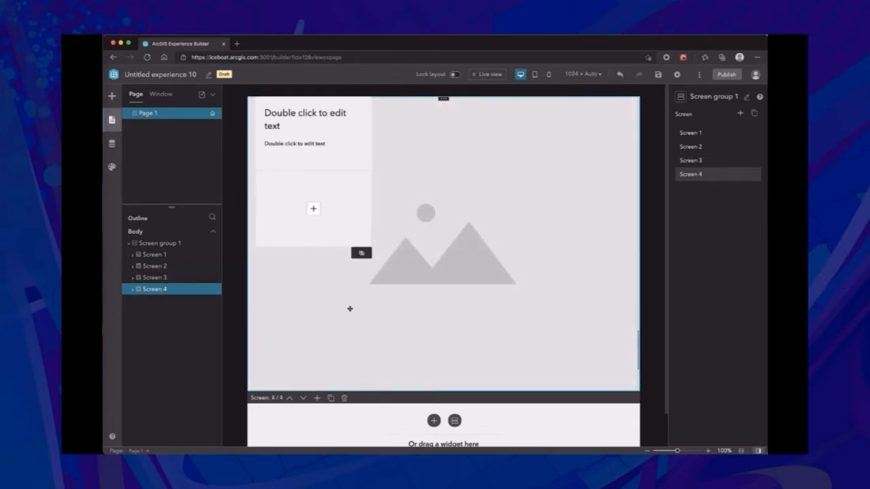
left_click(317, 398)
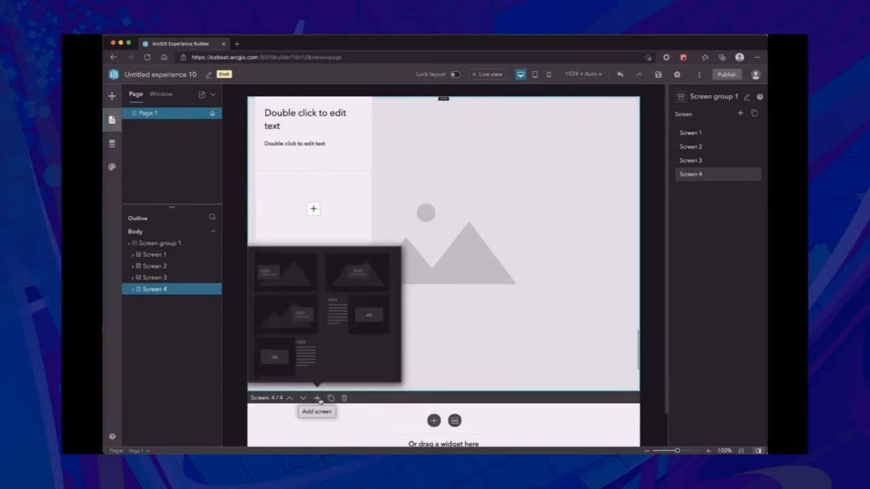
left_click(351, 320)
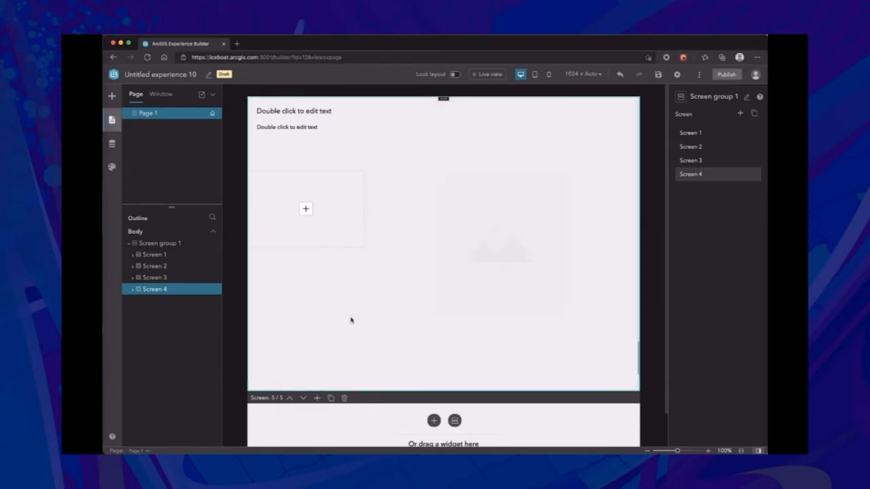
- Step back through the previous screens from Screen 5, and move forward again by one screen
left_click(290, 399)
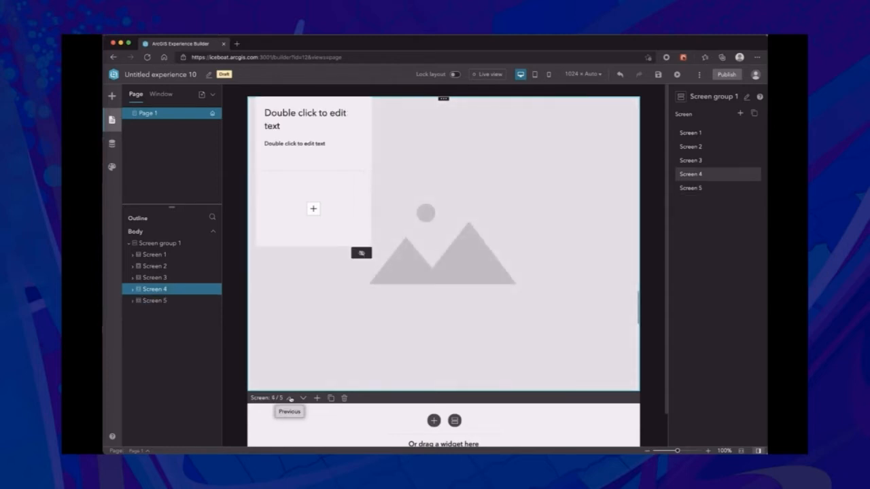
left_click(290, 399)
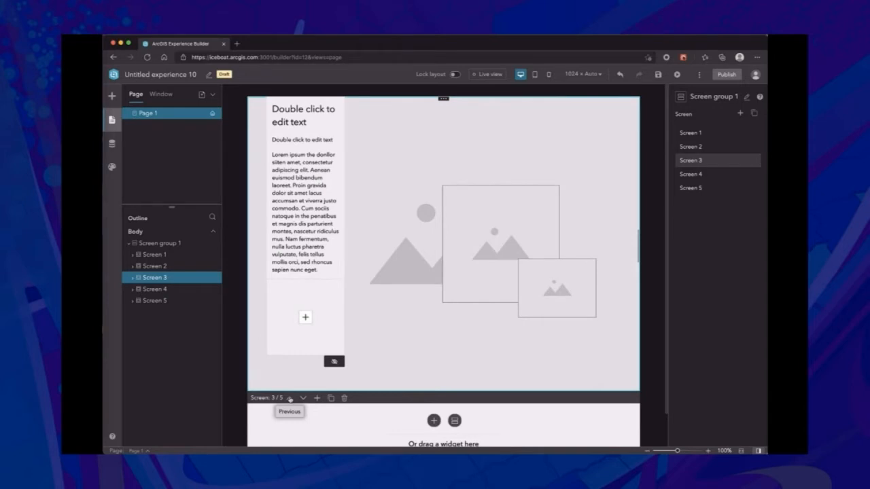
left_click(290, 399)
left_click(303, 399)
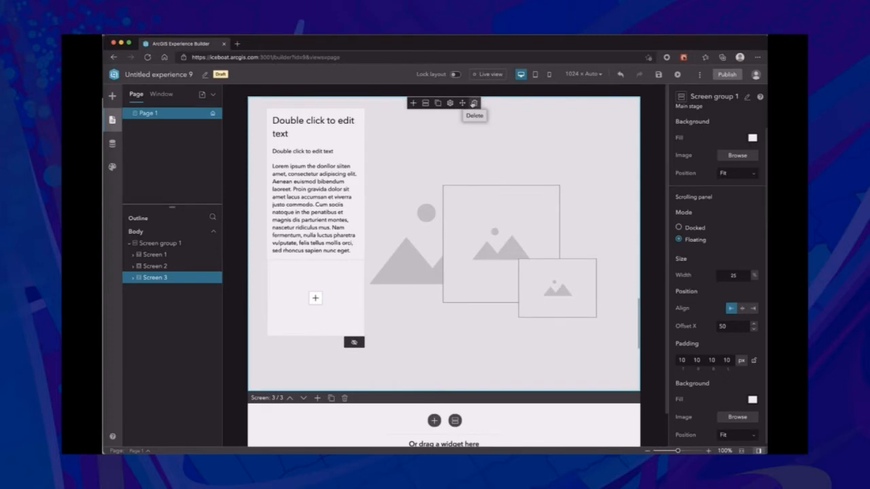
- Delete the existing screen group from Page 1 and insert a new Cascade screen group
left_click(474, 103)
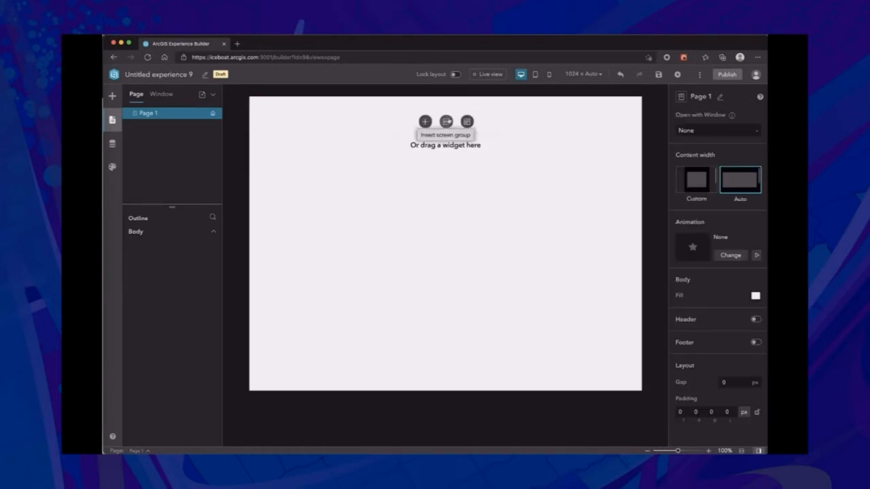
left_click(446, 123)
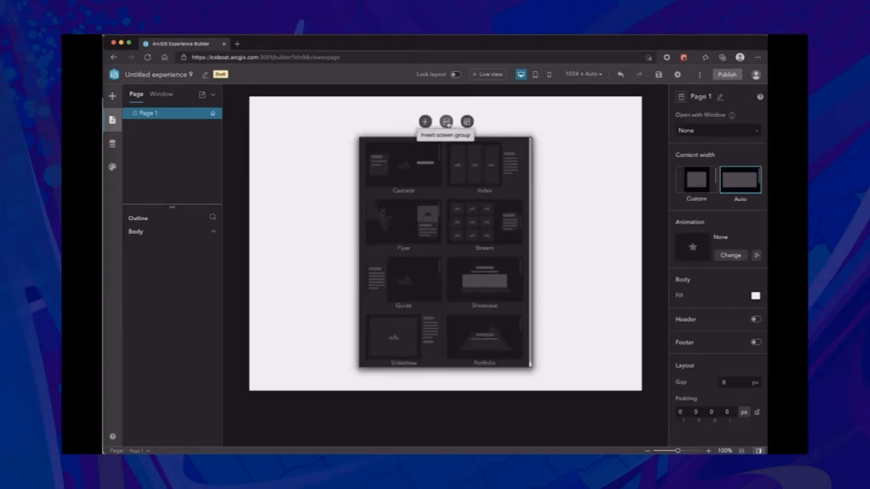
left_click(415, 174)
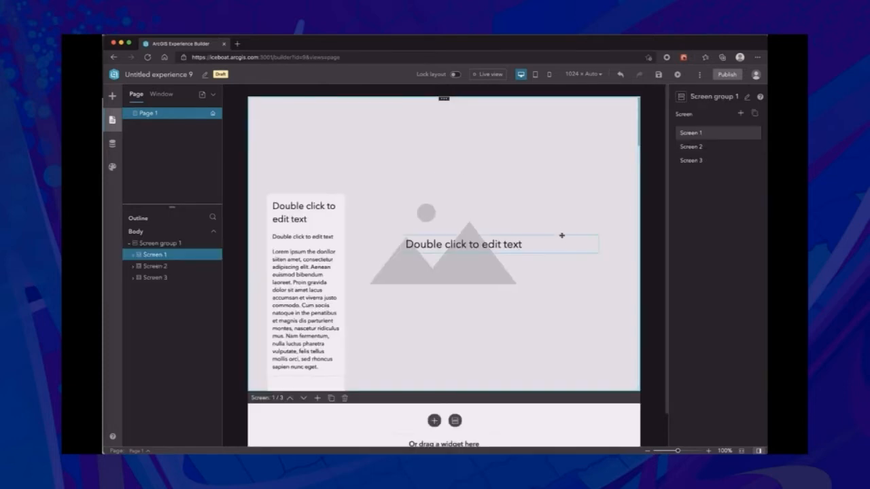
- Examine the main stage's fade-in transition from Screen 1 to Screen 2 as the side panel moves through the stage
scroll(586, 266, "down", 3)
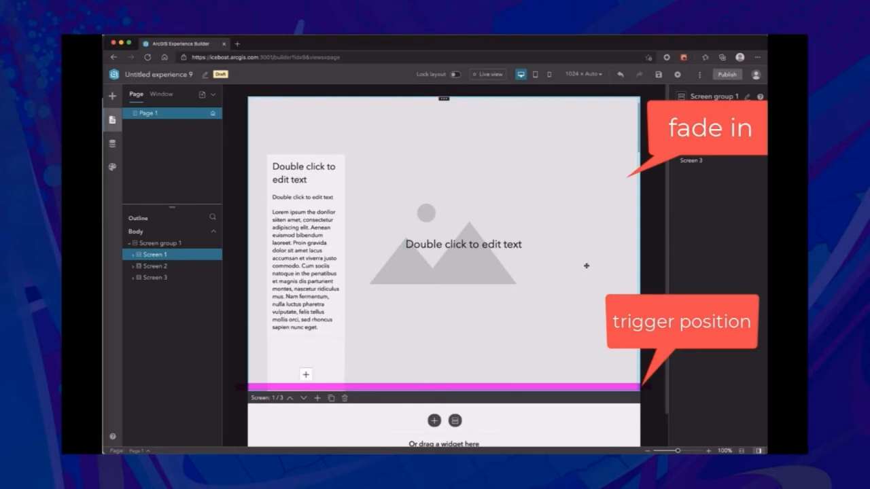
scroll(586, 266, "down", 5)
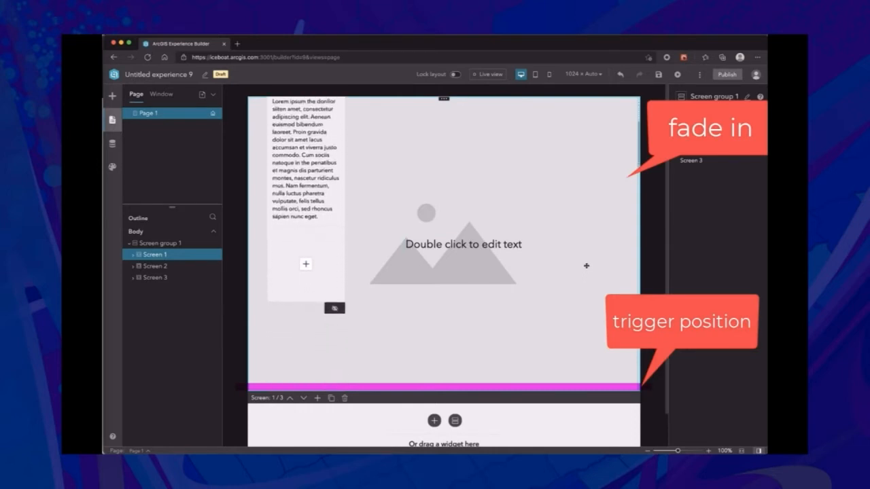
scroll(586, 266, "down", 5)
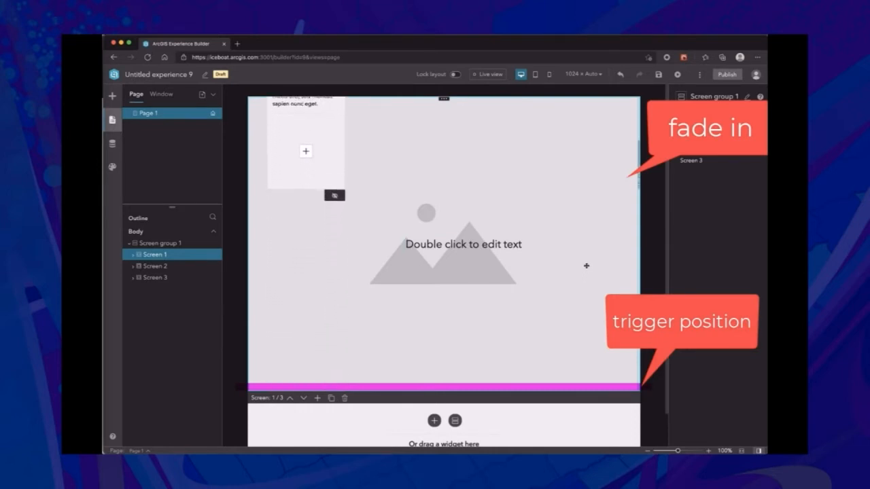
scroll(586, 266, "down", 5)
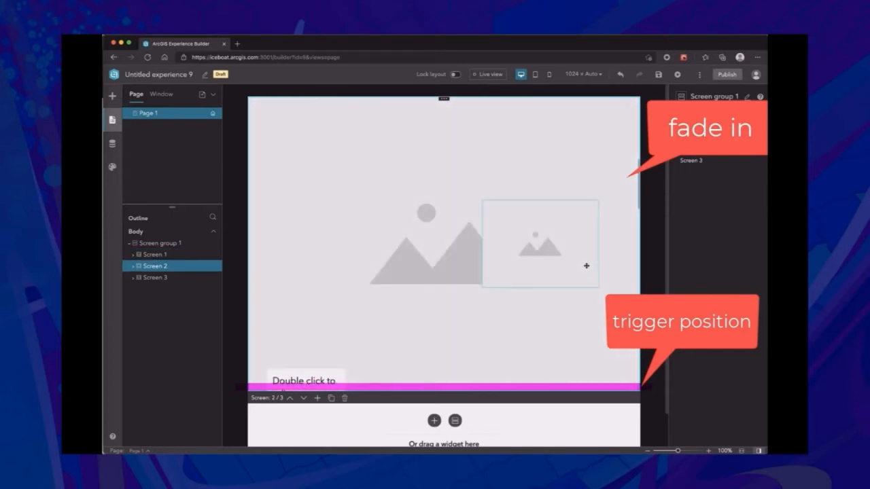
scroll(585, 266, "down", 8)
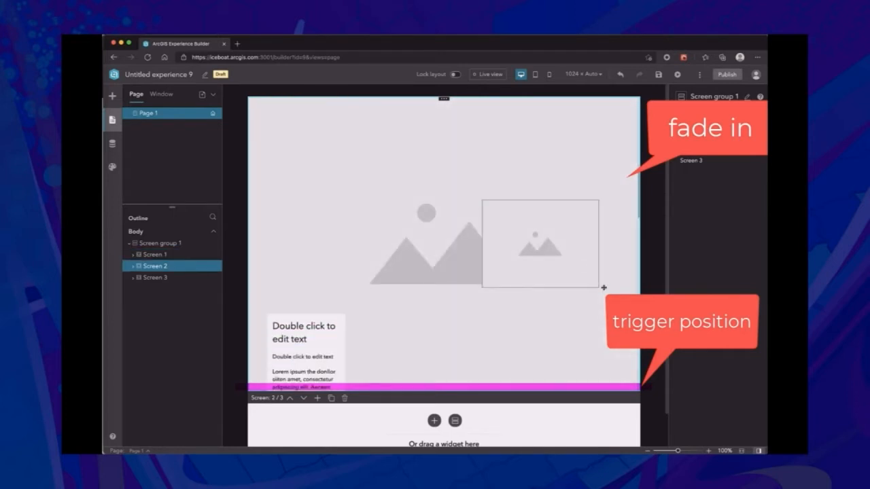
scroll(611, 287, "down", 8)
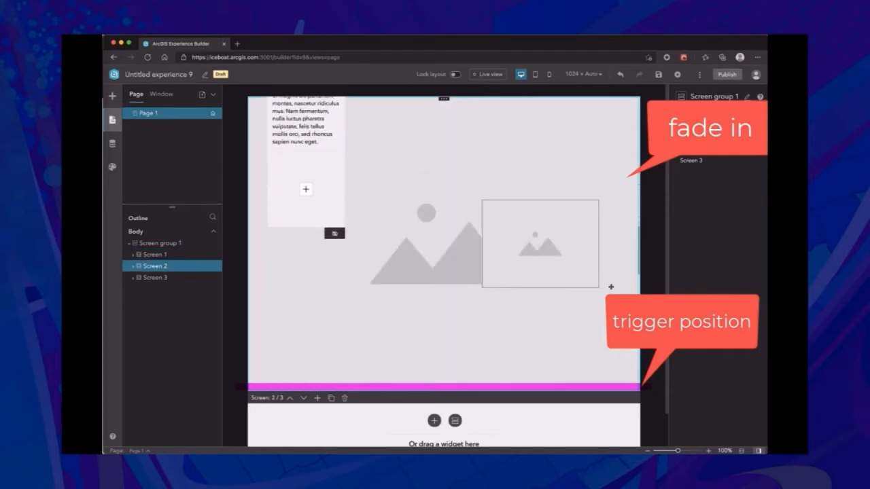
- Insert an Index screen group below the Cascade screen group on Page 1
scroll(611, 287, "down", 8)
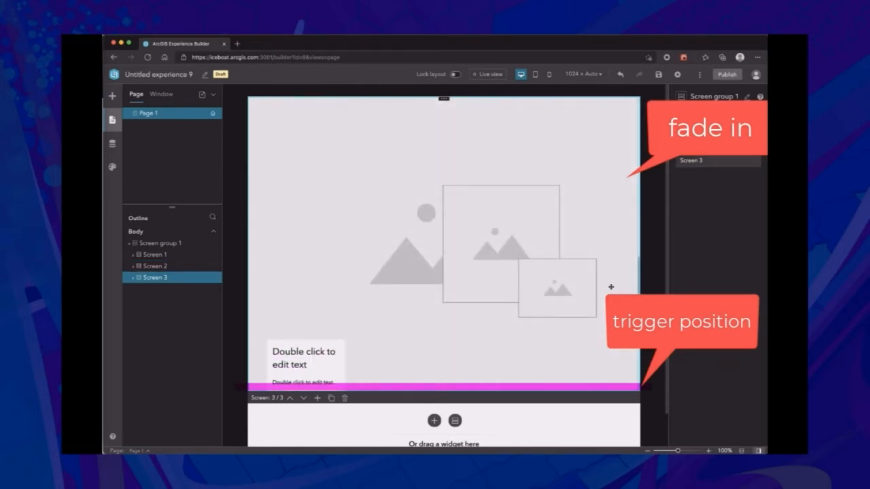
scroll(611, 287, "down", 6)
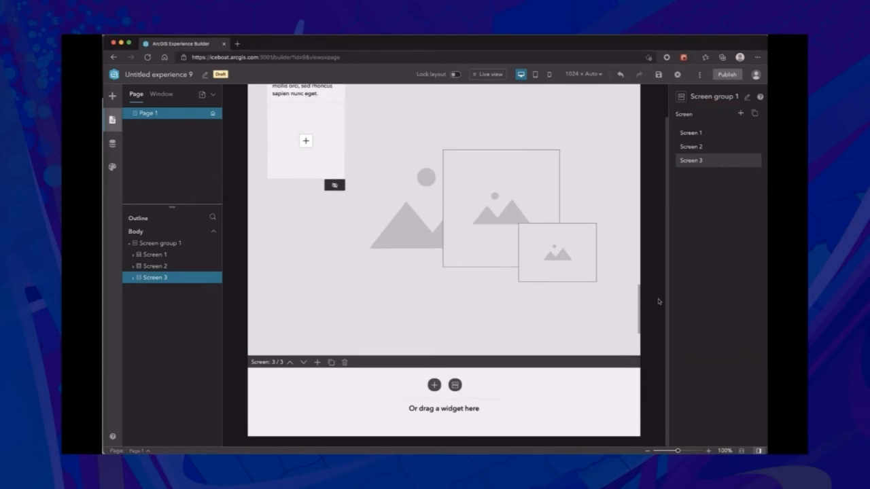
left_click(456, 385)
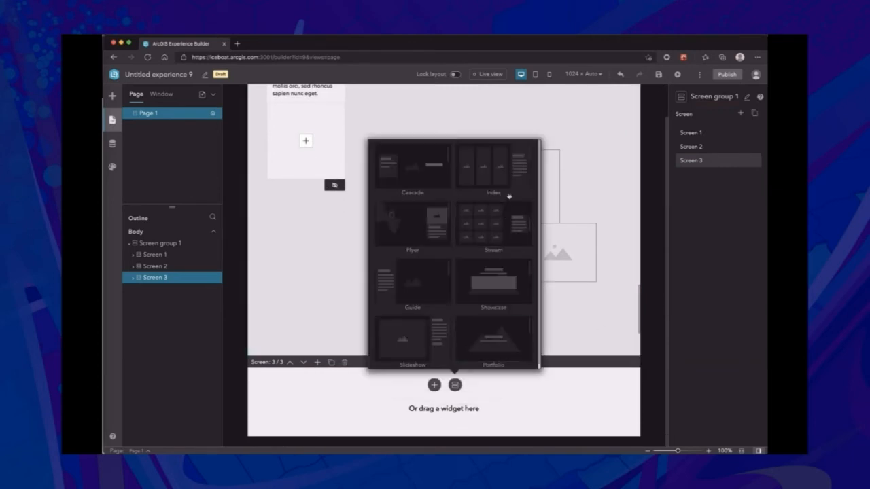
left_click(494, 175)
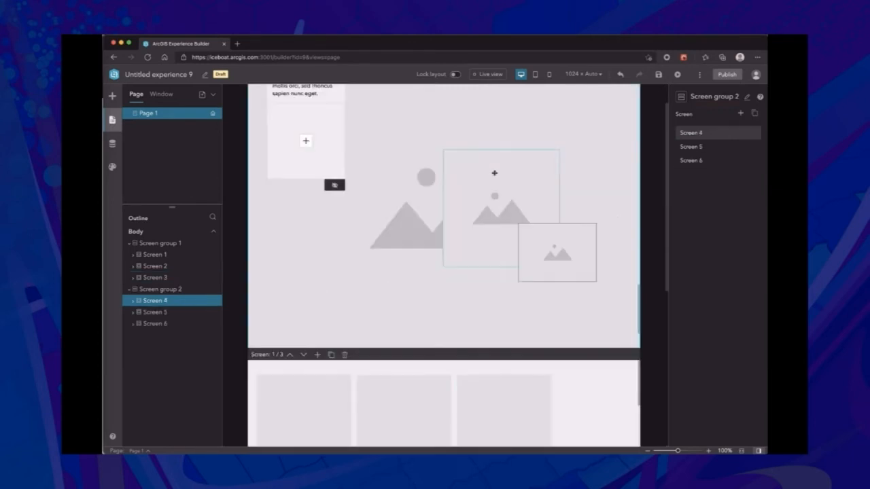
- Examine the main stage's fade-in transitions across the Index group's Screens 4, 5 and 6 as the side text moves past
scroll(663, 270, "down", 2)
scroll(664, 269, "down", 3)
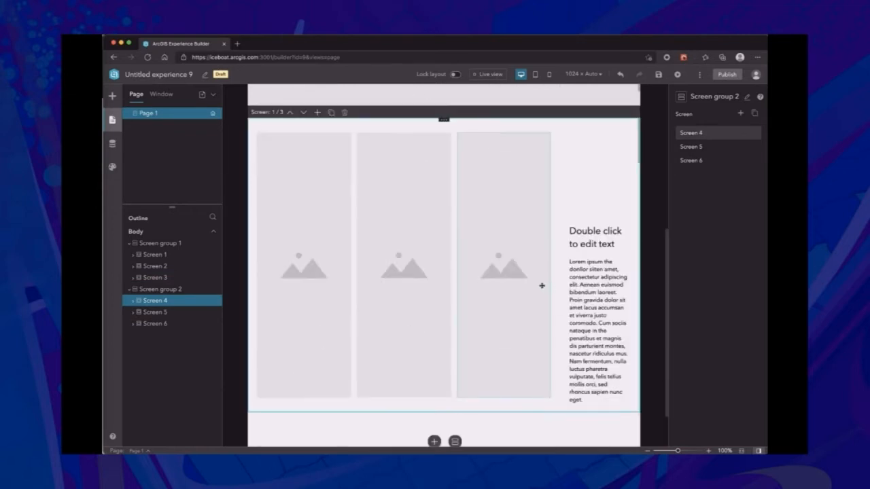
scroll(557, 291, "down", 3)
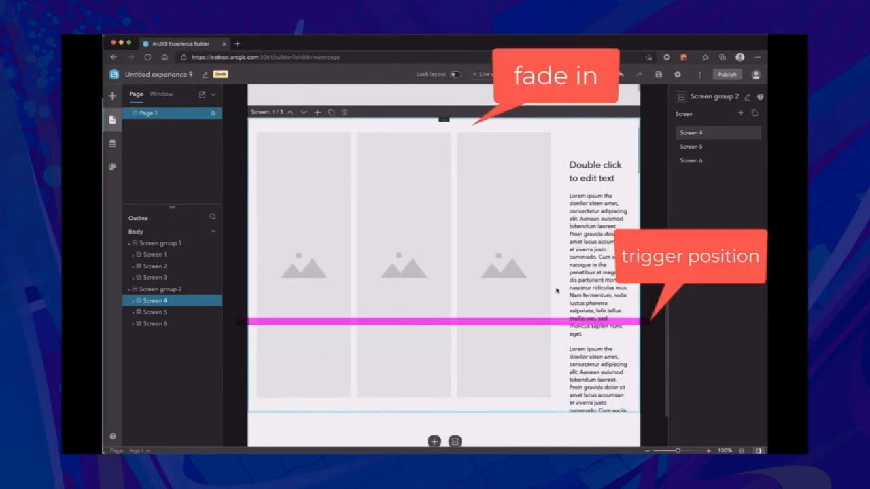
scroll(557, 291, "down", 4)
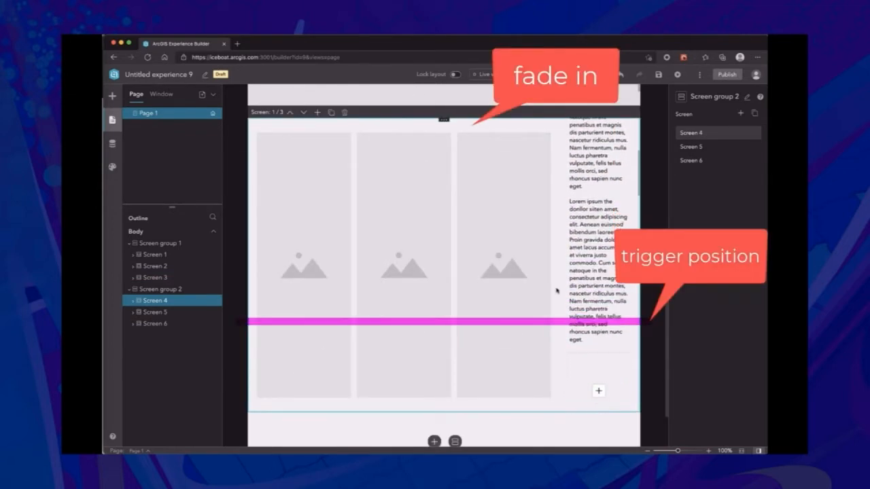
scroll(557, 290, "down", 4)
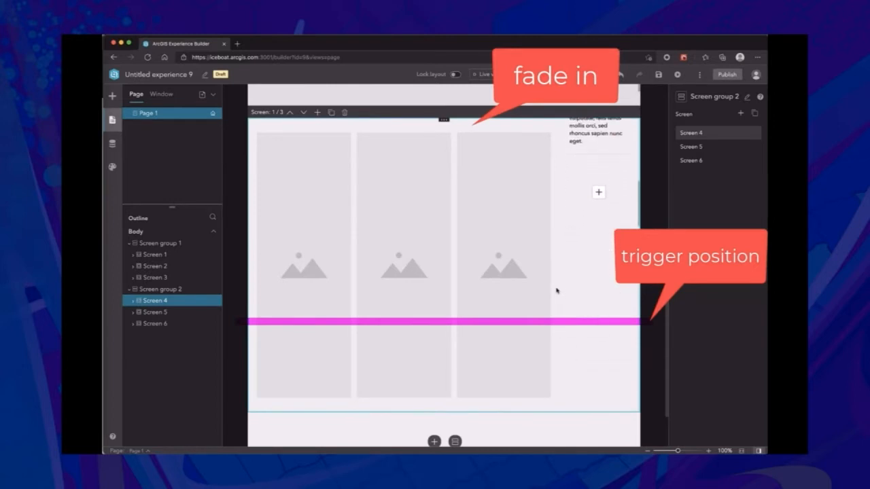
scroll(557, 291, "down", 1)
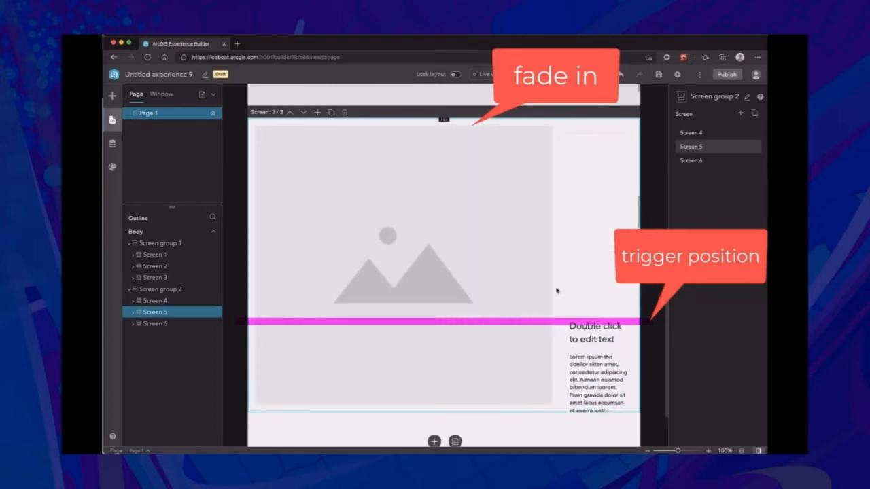
scroll(556, 290, "down", 6)
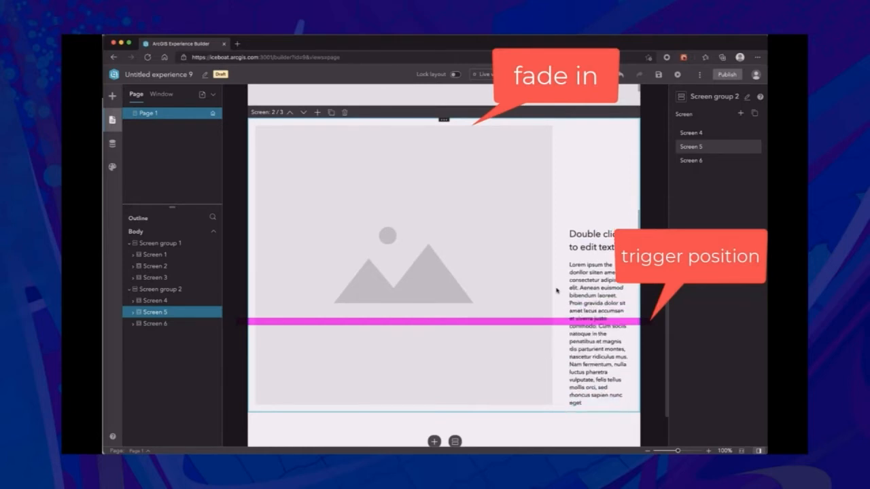
scroll(556, 291, "down", 5)
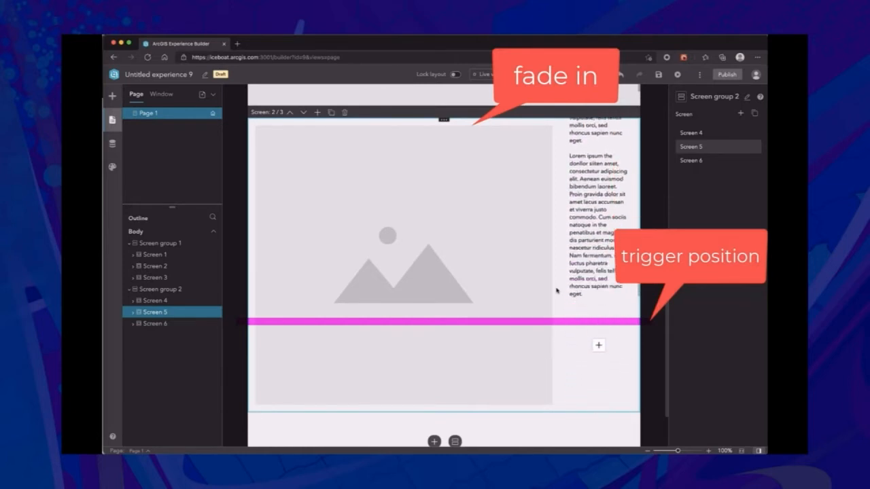
scroll(557, 291, "down", 5)
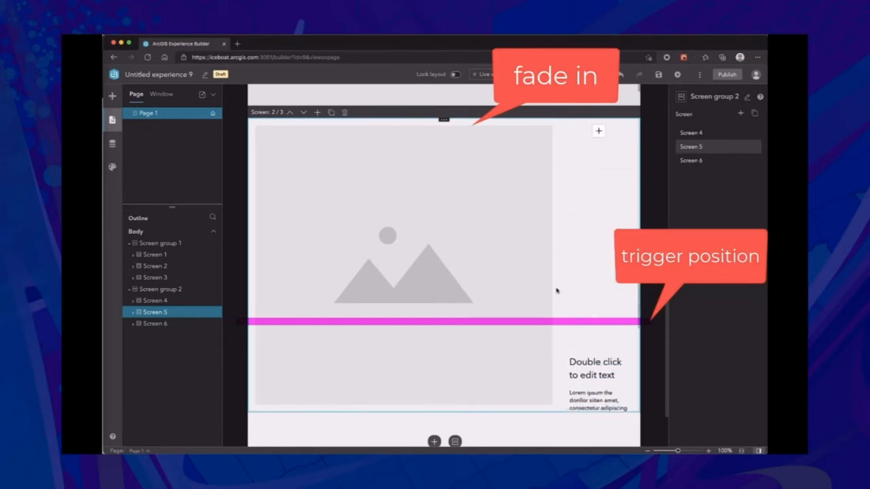
scroll(557, 291, "down", 5)
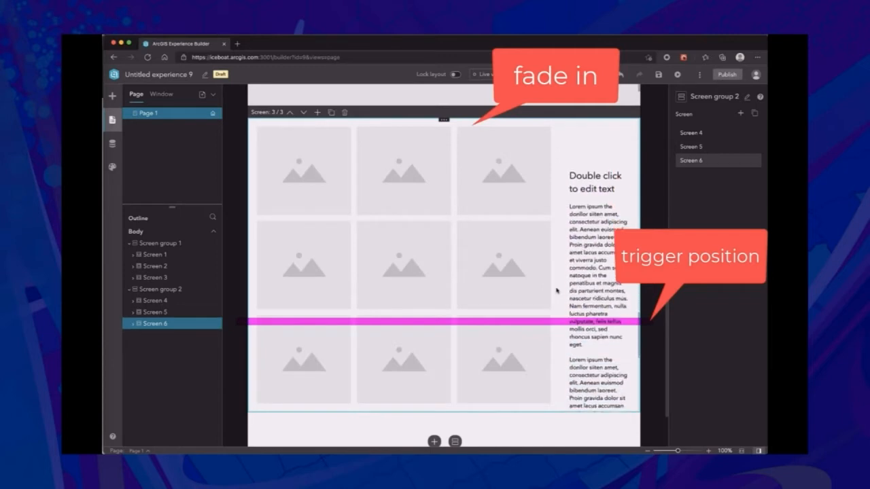
scroll(557, 291, "down", 4)
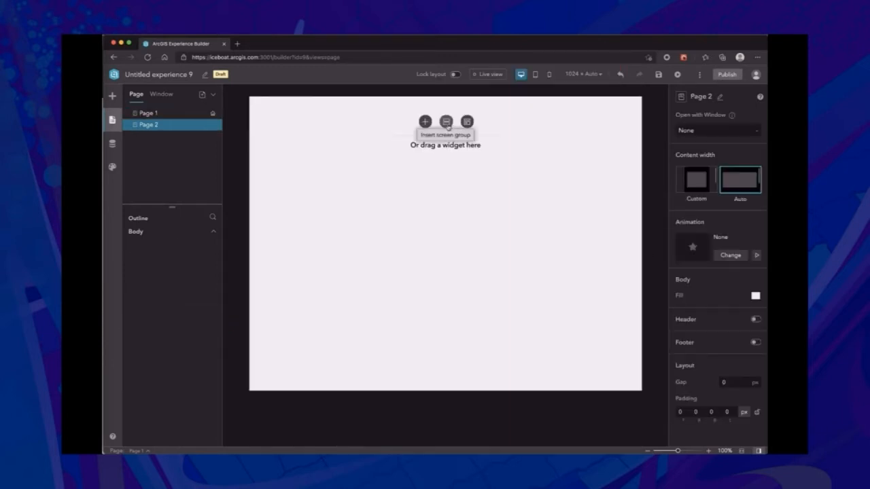
- Insert a Flyer screen group on the empty Page 2 and look through its bookmark panels
left_click(446, 122)
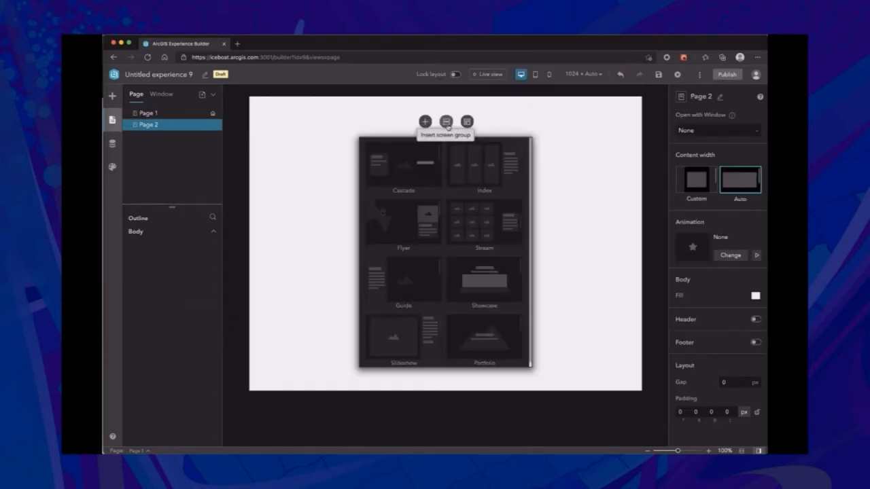
left_click(404, 224)
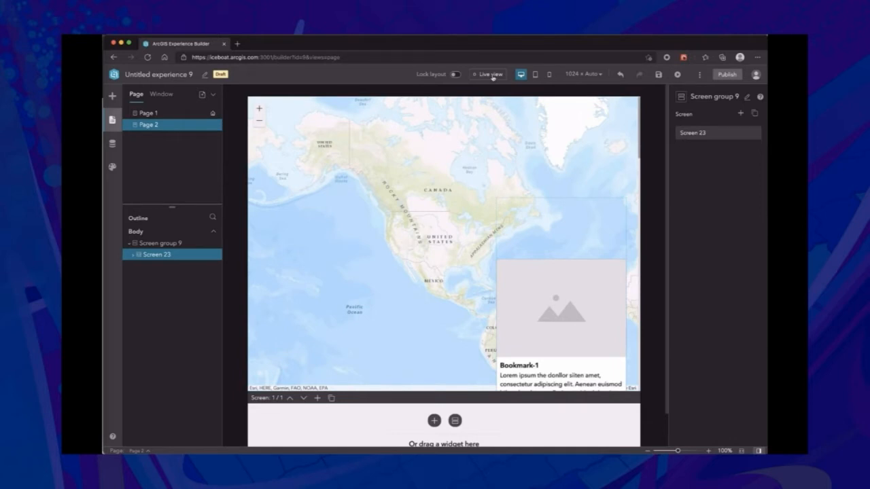
scroll(473, 257, "down", 10)
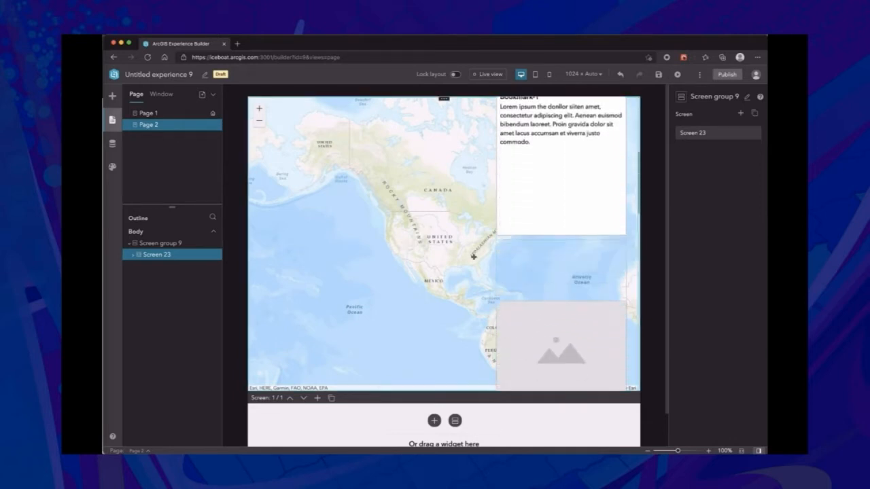
scroll(473, 257, "down", 10)
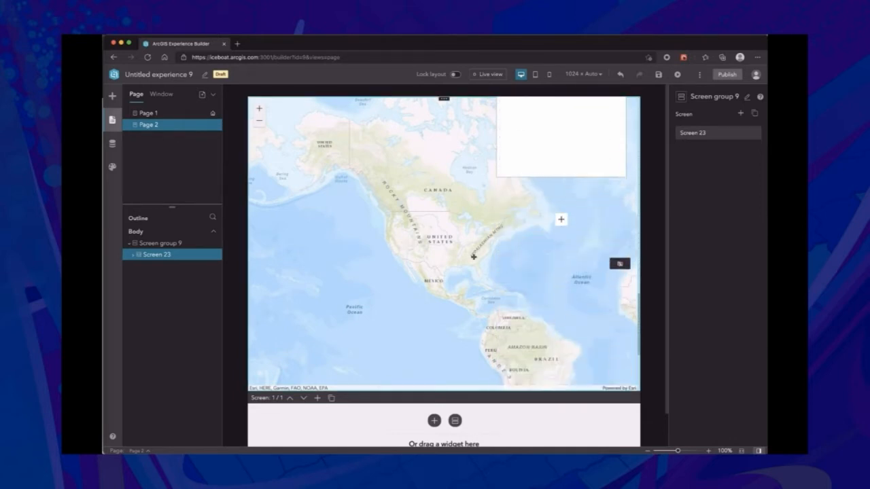
scroll(473, 257, "down", 10)
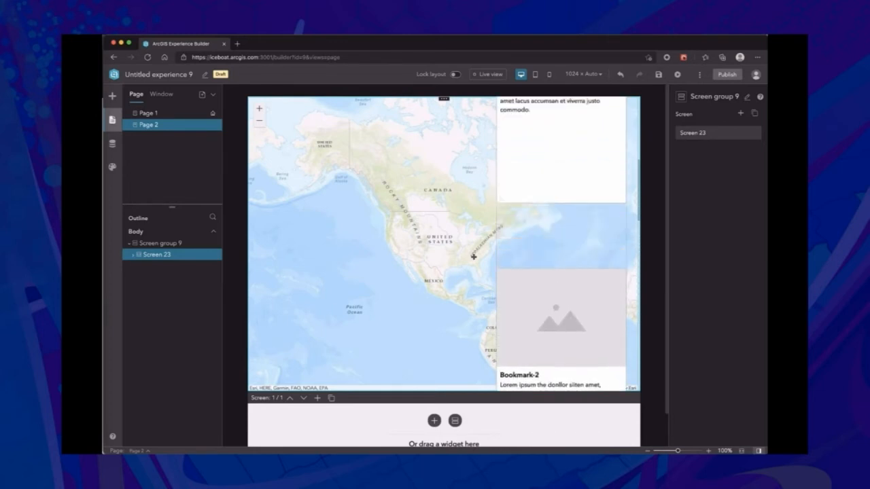
scroll(473, 257, "up", 10)
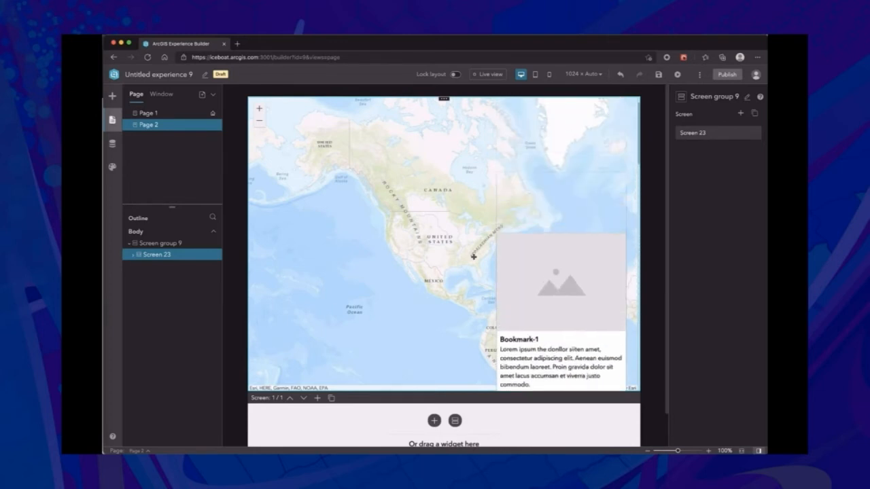
- Turn on live view and examine how the Flyer group's map zooms to each bookmark as its panel moves through
left_click(488, 74)
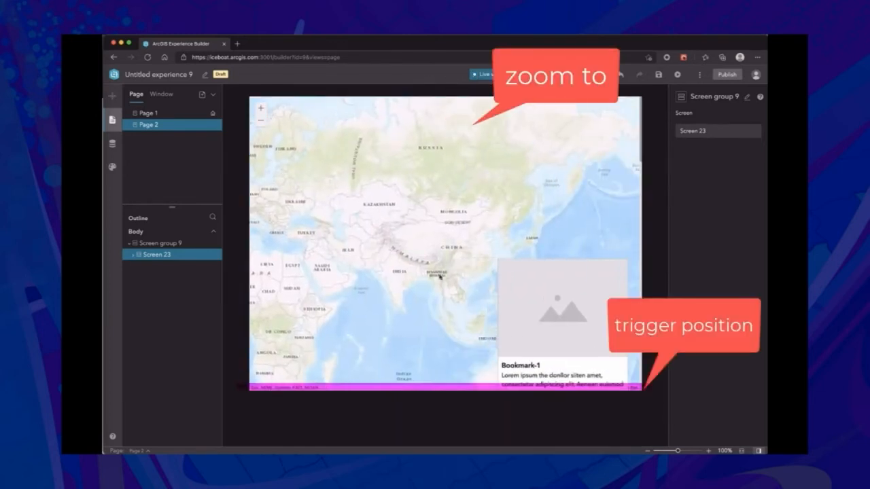
scroll(439, 276, "down", 5)
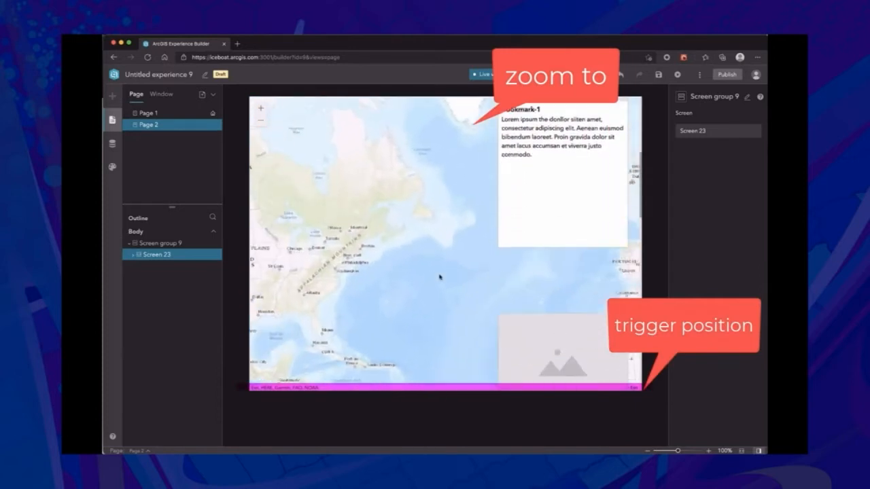
scroll(440, 276, "down", 5)
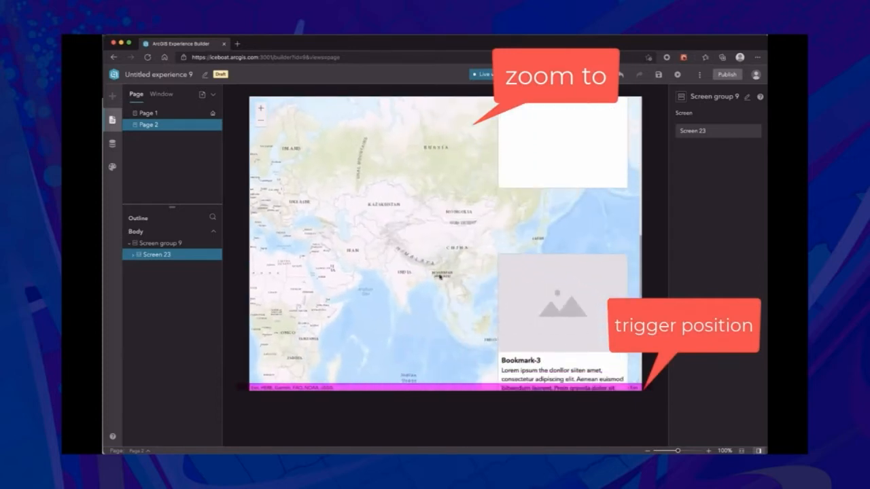
scroll(439, 277, "down", 4)
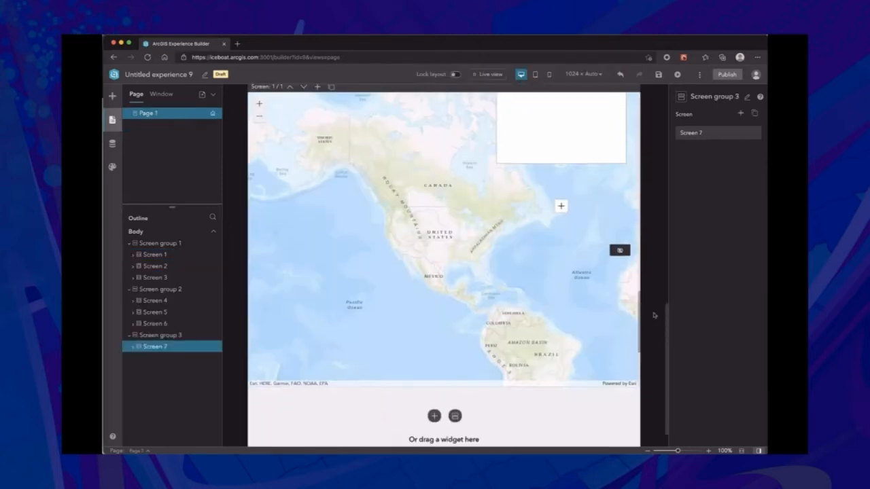
- Insert a Stream screen group below the map-based Flyer screen group on Page 1
scroll(653, 316, "down", 1)
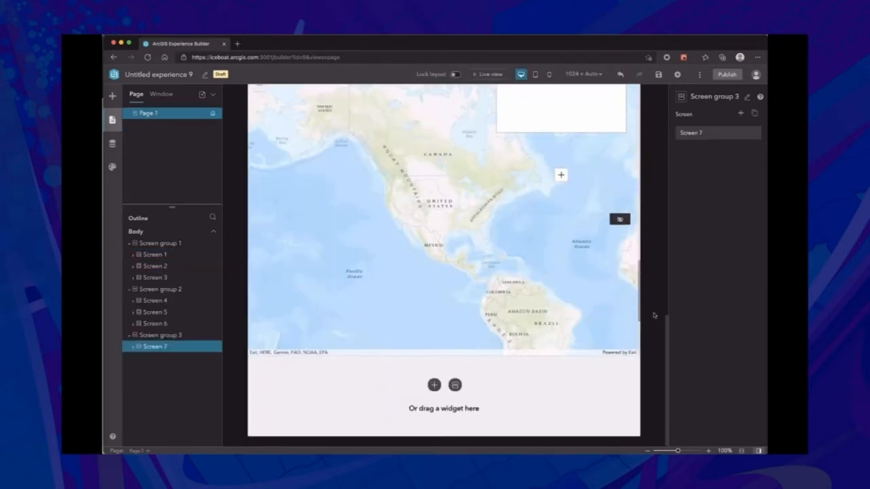
left_click(455, 384)
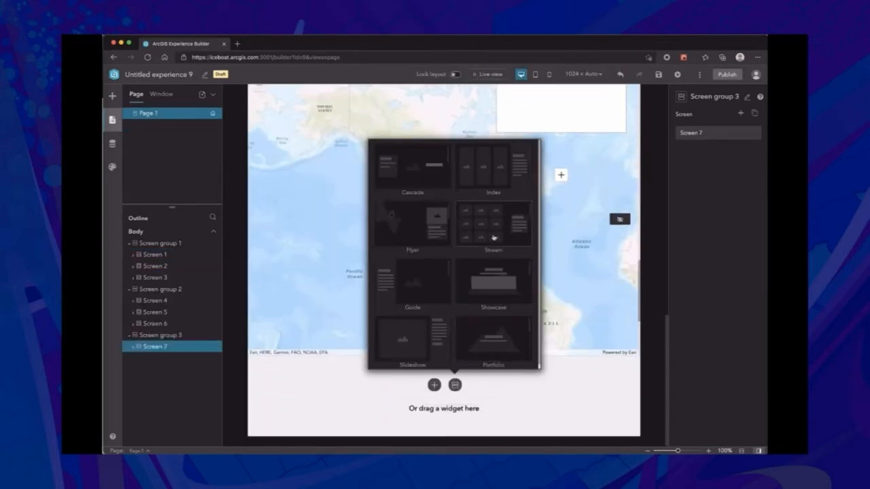
left_click(493, 237)
- Examine the fade-in transitions between the Stream group's Screens 8, 9 and 10 as their text panels move through
scroll(655, 367, "down", 5)
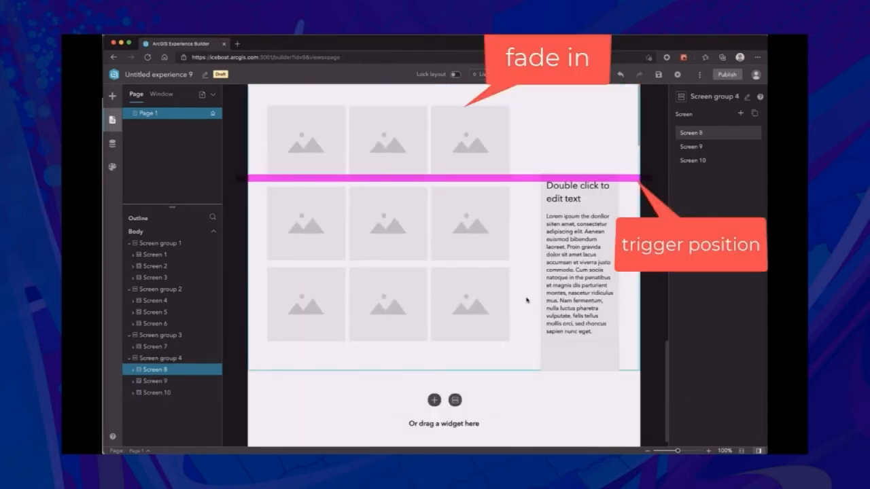
scroll(522, 304, "down", 3)
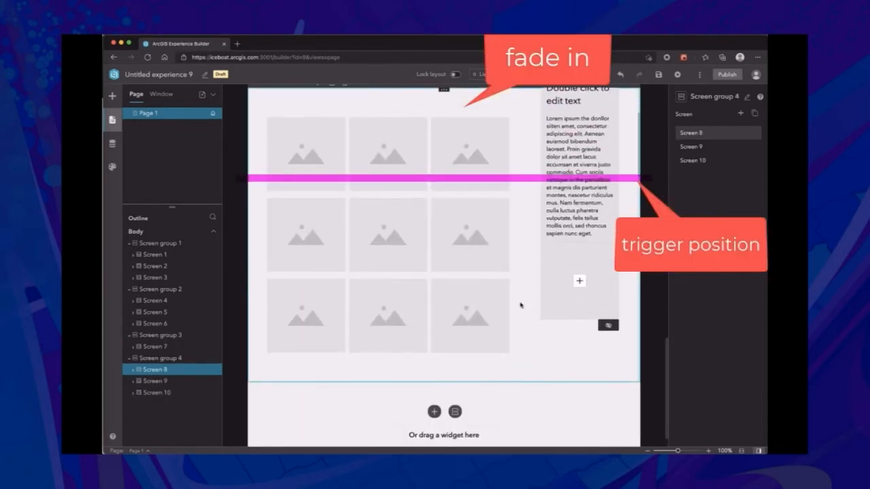
scroll(520, 305, "down", 5)
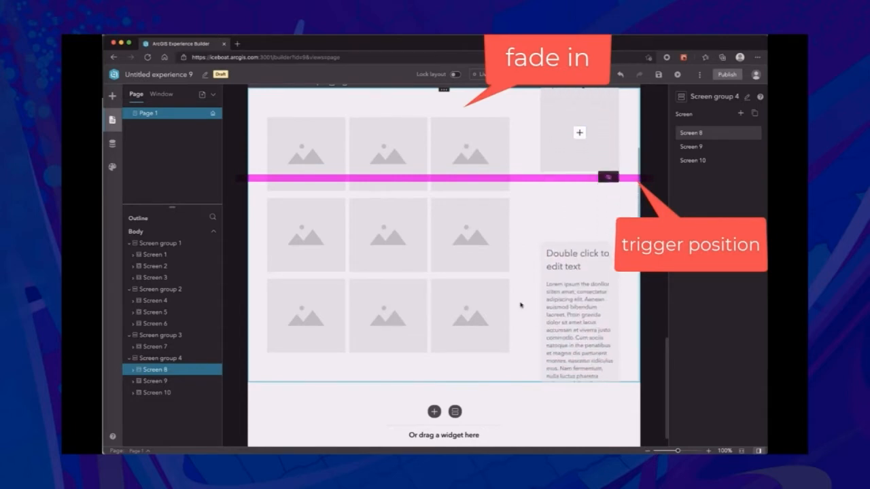
scroll(520, 305, "down", 5)
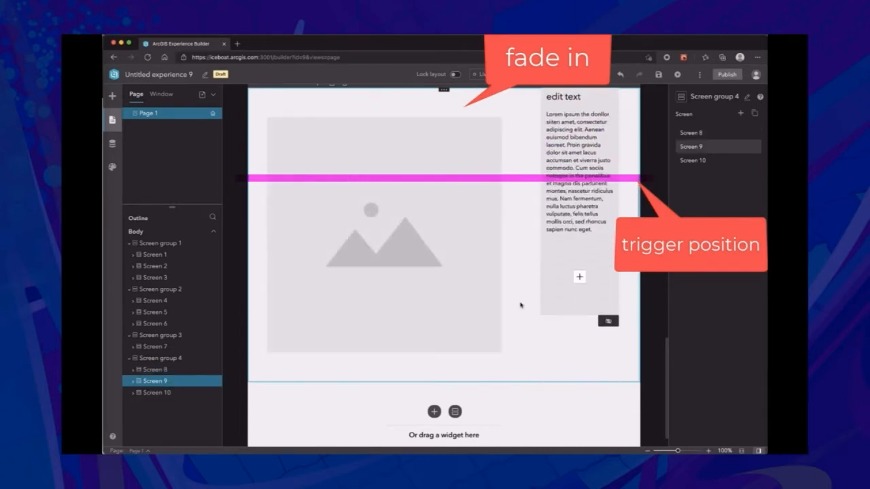
scroll(521, 305, "down", 5)
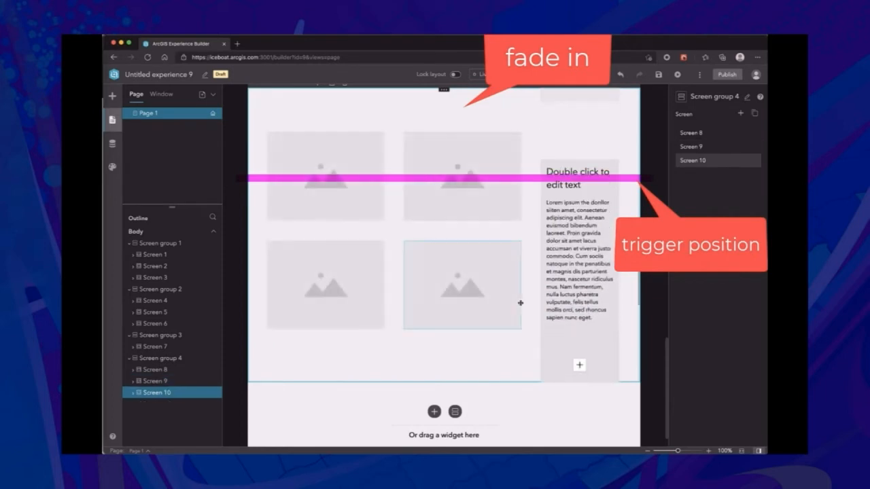
scroll(520, 303, "down", 5)
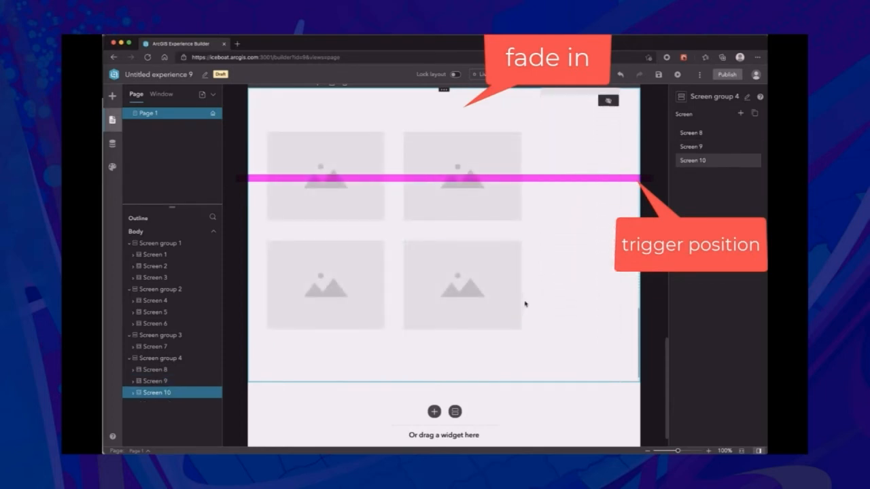
scroll(525, 306, "down", 2)
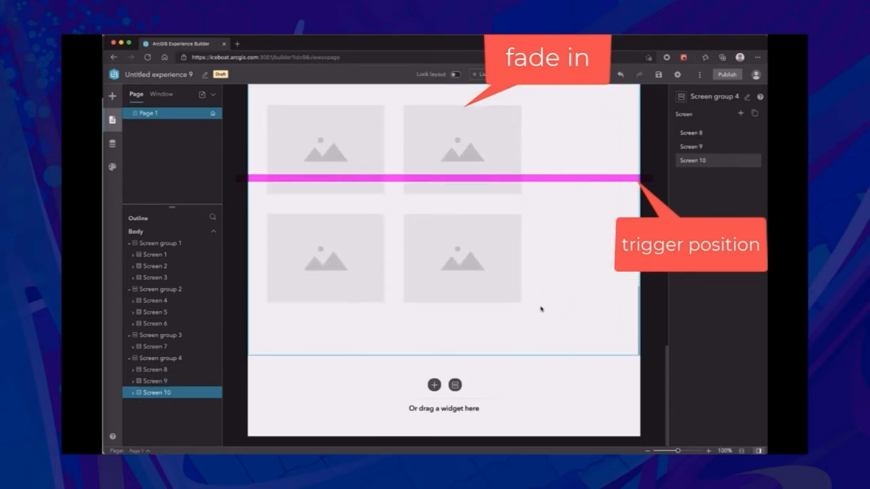
- Insert a Guide screen group below the Stream screen group on Page 1
left_click(455, 385)
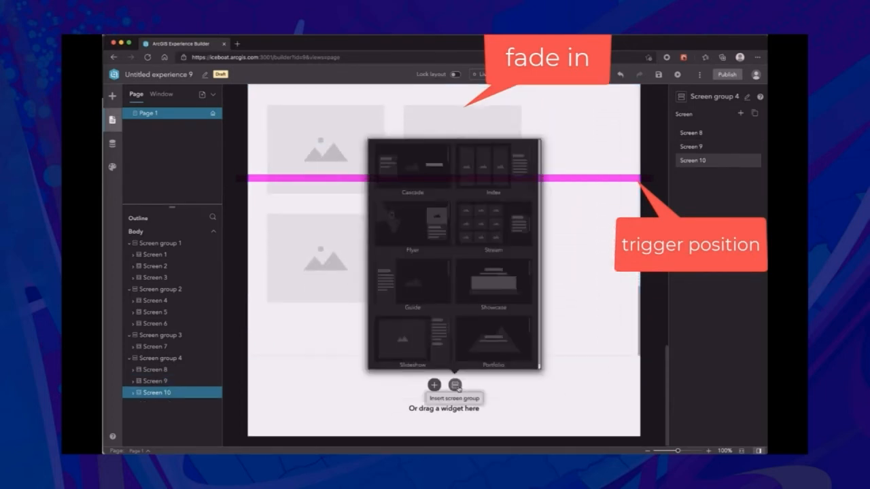
left_click(429, 284)
scroll(653, 340, "down", 4)
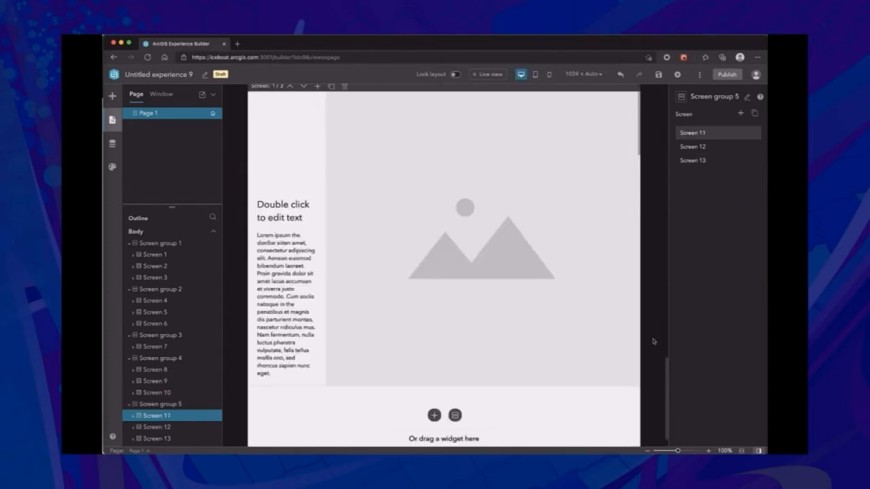
- Examine the transitions between the Guide group's Screens 11, 12 and 13 as their text panels move through
scroll(578, 313, "down", 6)
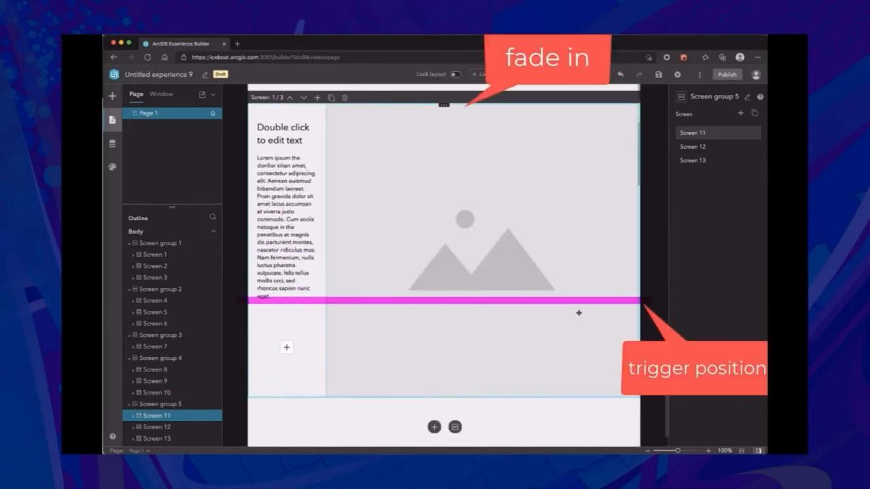
scroll(578, 312, "down", 6)
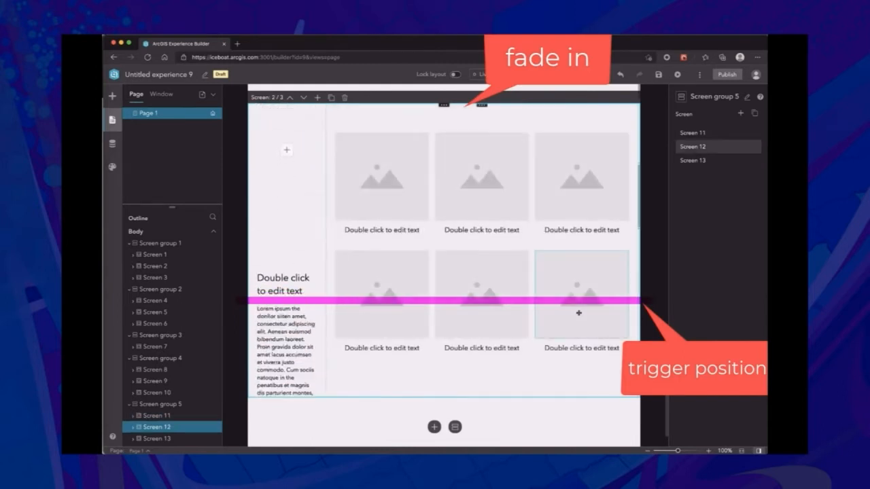
scroll(579, 313, "down", 6)
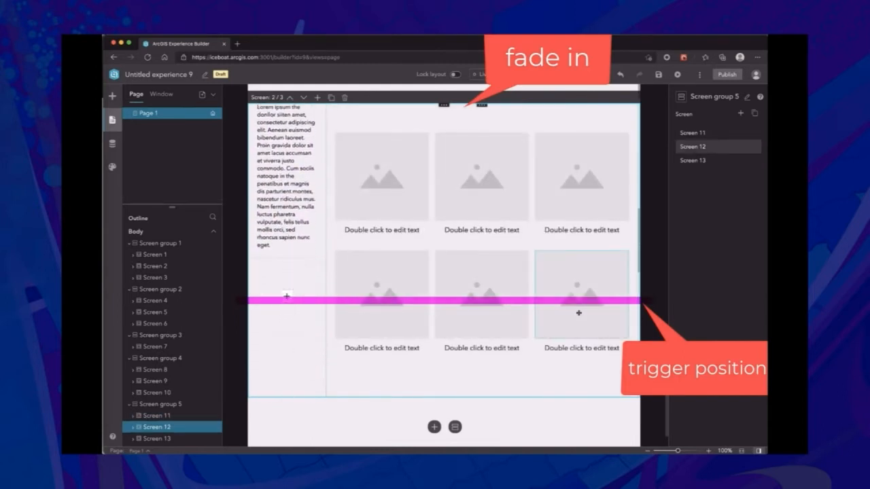
scroll(578, 312, "down", 6)
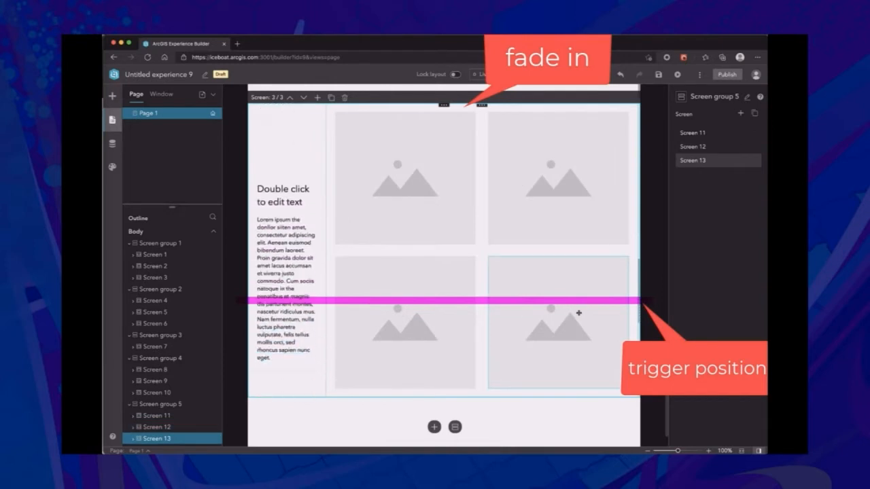
scroll(578, 313, "down", 3)
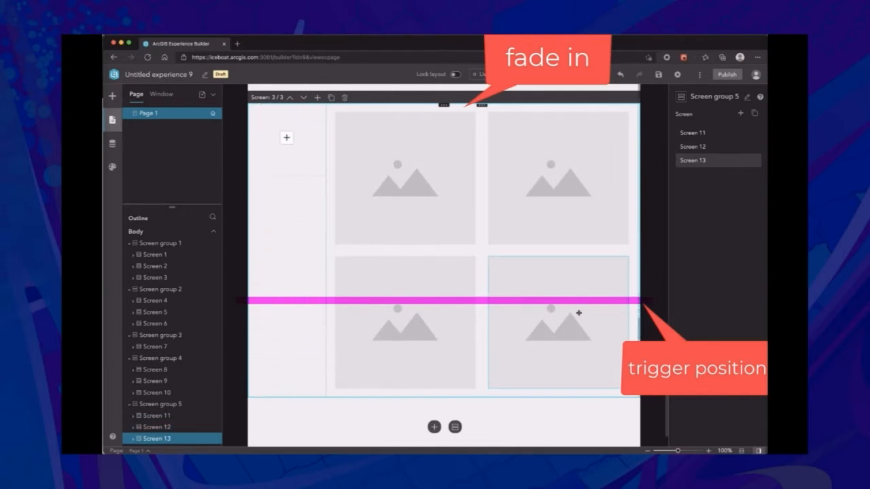
- Insert a Showcase screen group below the Guide screen group on Page 1
scroll(662, 339, "down", 2)
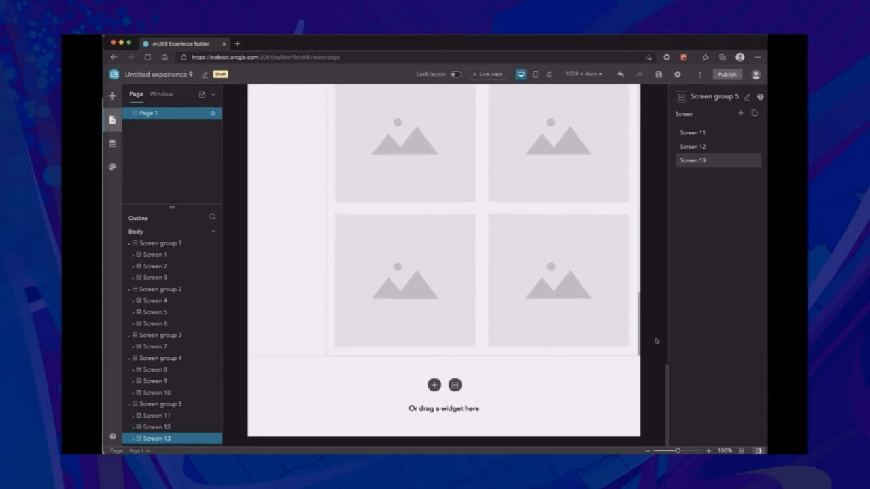
left_click(455, 384)
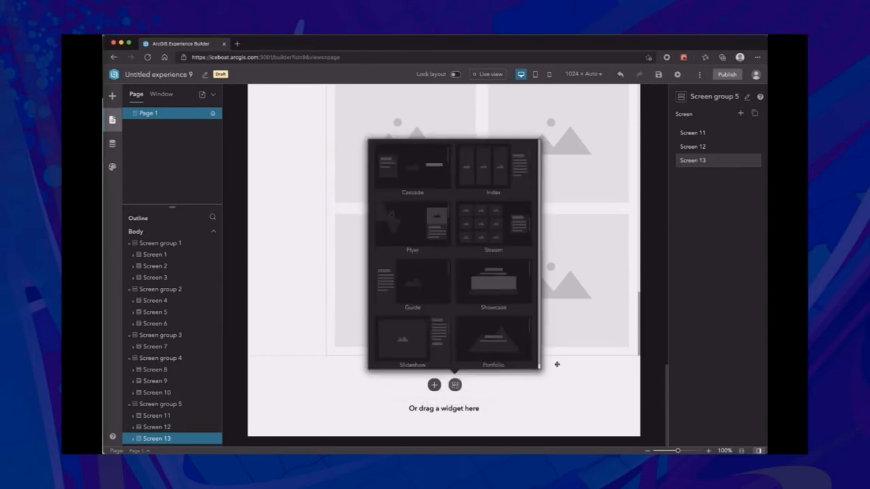
left_click(499, 295)
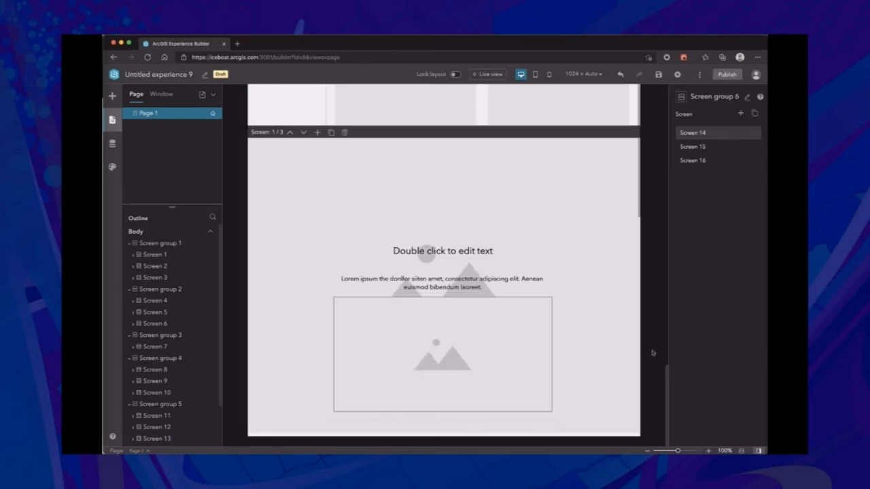
- Examine the transitions between the Showcase group's Screens 14, 15 and 16 as their centered panels move through
scroll(652, 358, "down", 5)
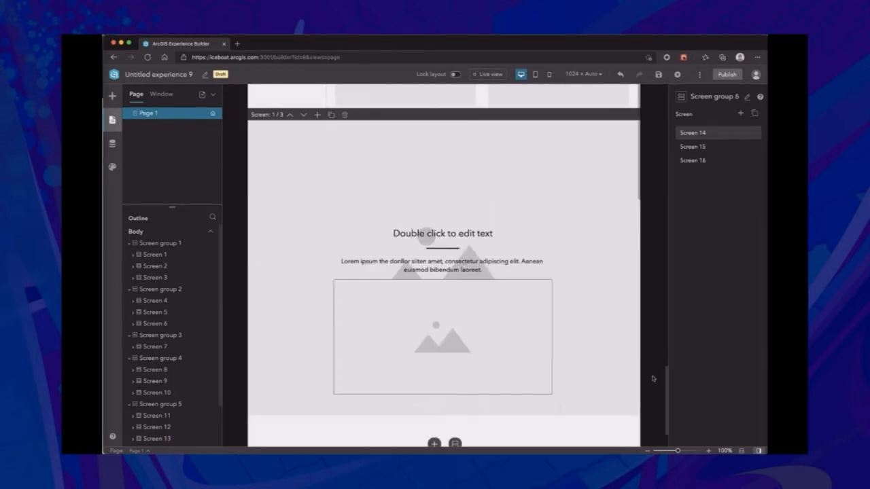
scroll(602, 337, "down", 5)
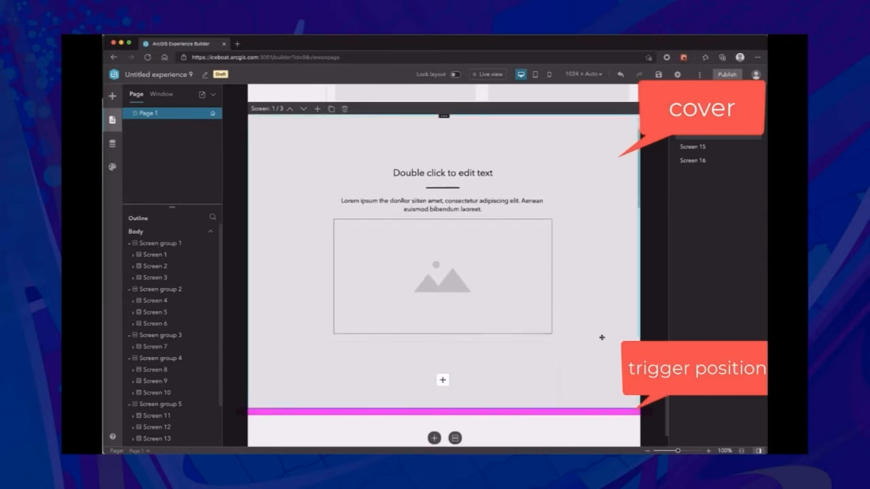
scroll(601, 337, "down", 5)
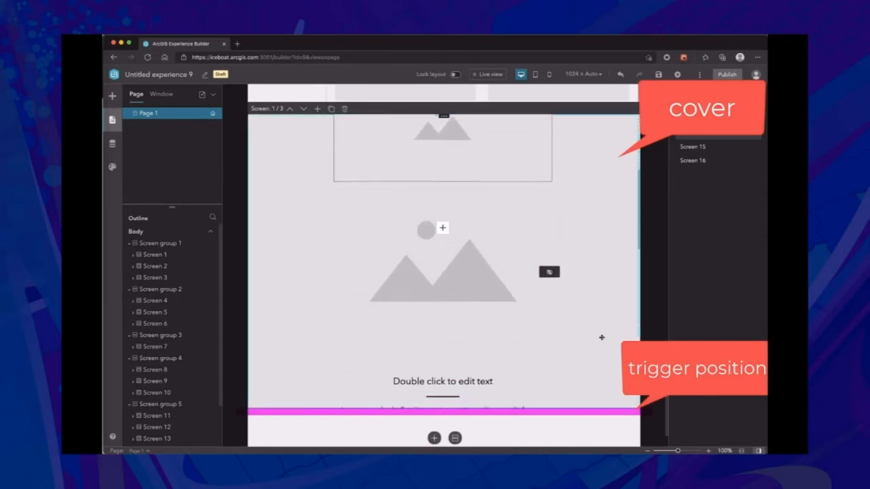
scroll(601, 337, "down", 5)
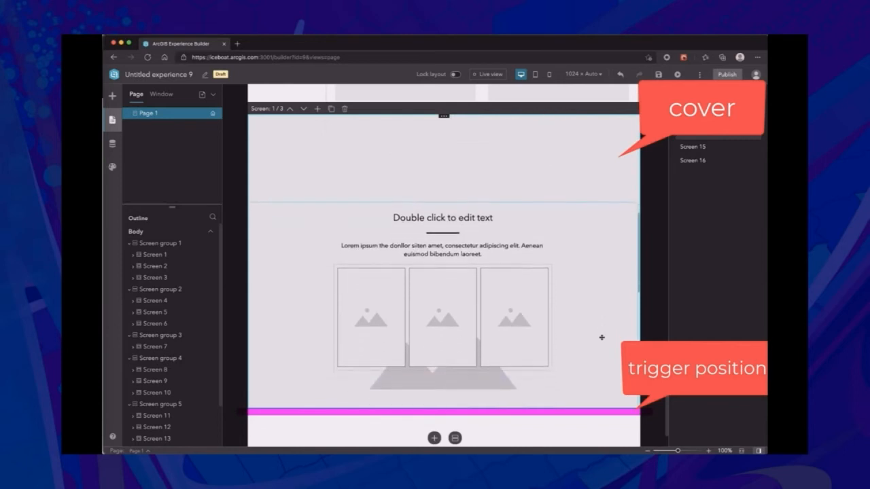
scroll(602, 337, "down", 5)
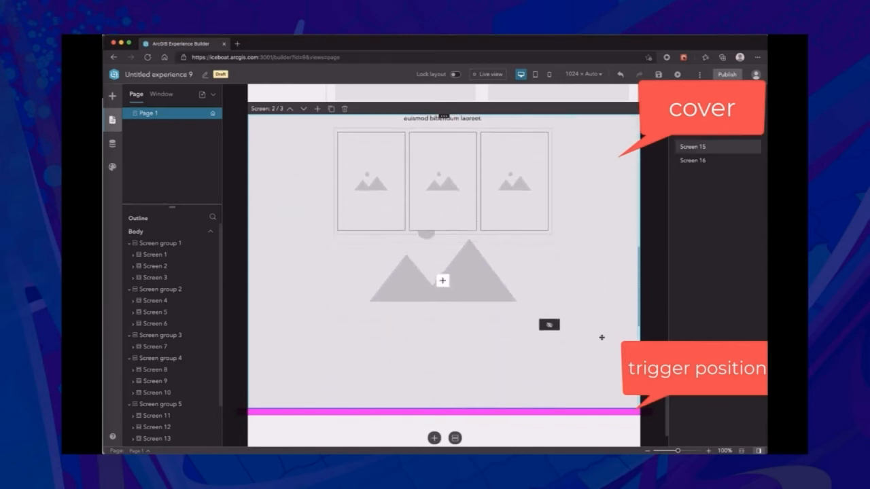
scroll(601, 337, "down", 5)
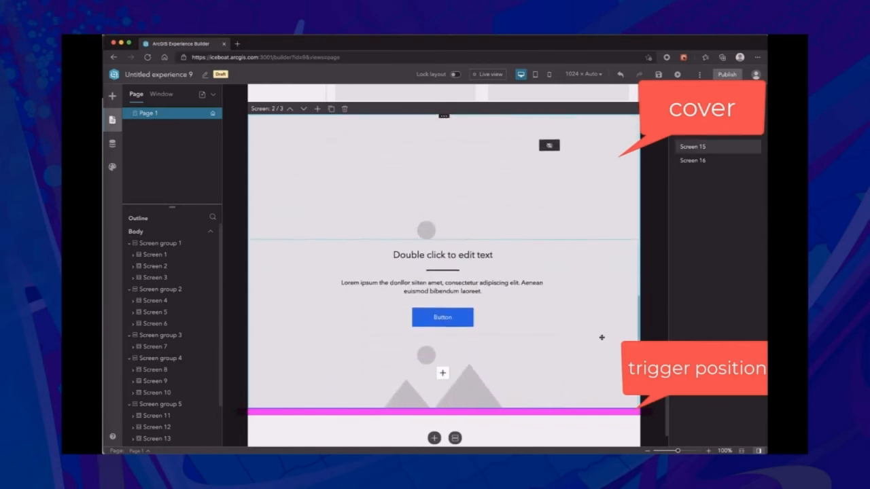
scroll(602, 337, "down", 2)
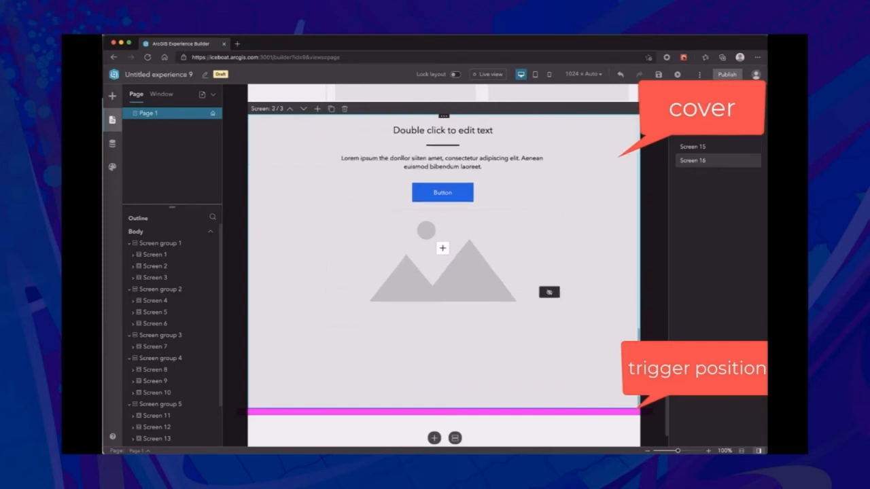
- Insert a Slideshow screen group below the Showcase screen group on Page 1
scroll(602, 337, "down", 3)
left_click(454, 385)
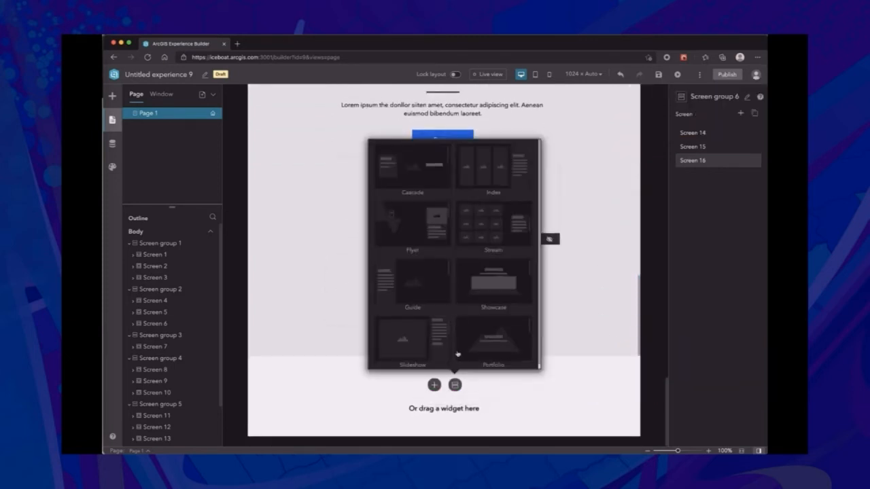
left_click(413, 338)
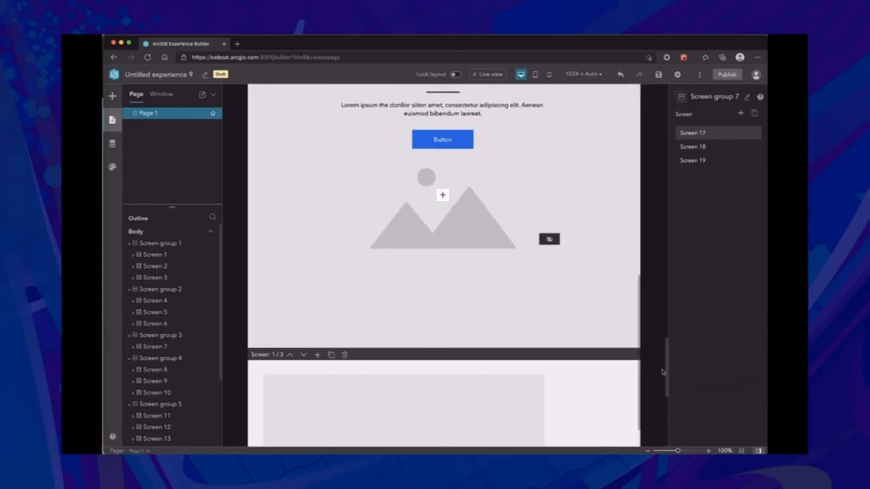
- Examine the transitions between the Slideshow group's screens, starting with Screen 17
scroll(544, 342, "down", 4)
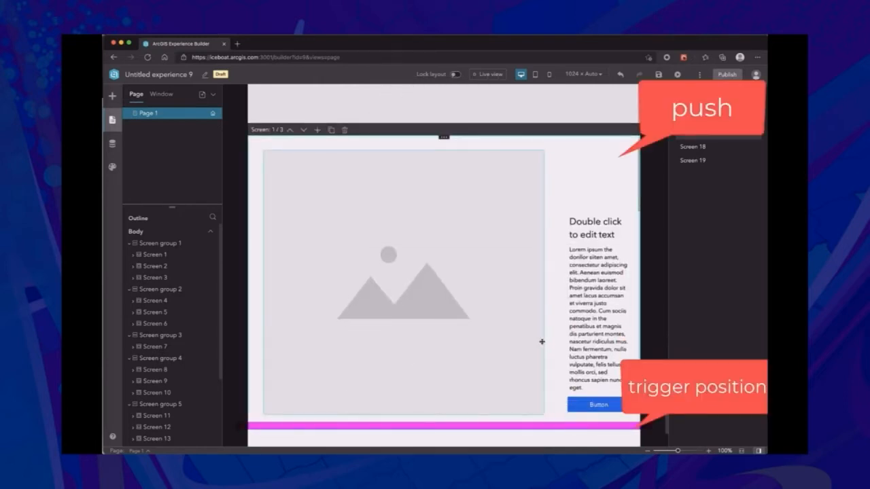
- Insert a Portfolio screen group at the end of the page, below the screens of Screen group 7
scroll(545, 342, "down", 5)
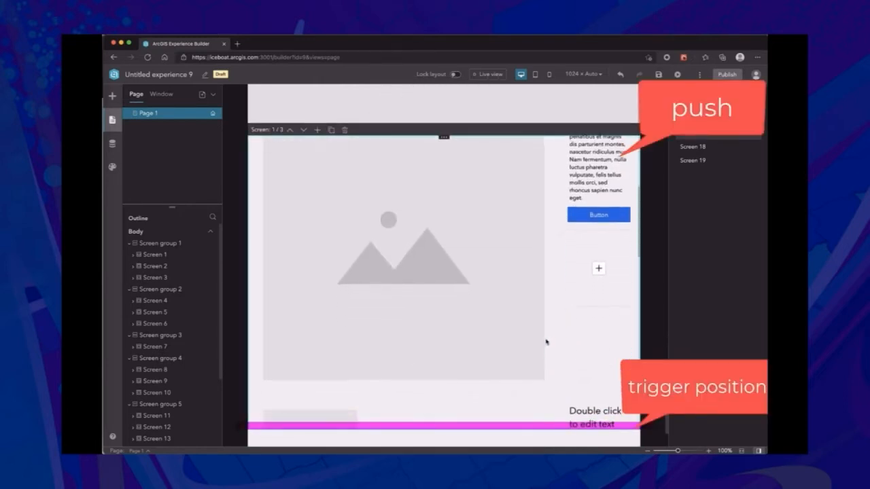
scroll(546, 342, "down", 5)
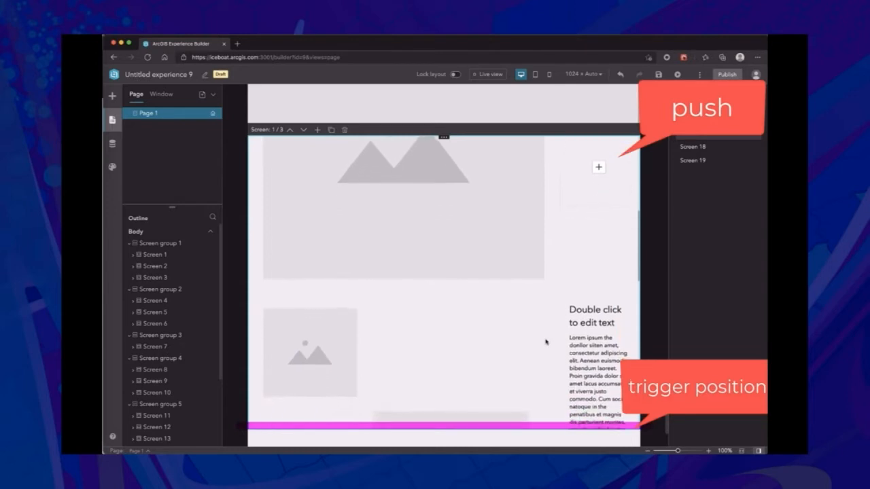
scroll(546, 342, "down", 5)
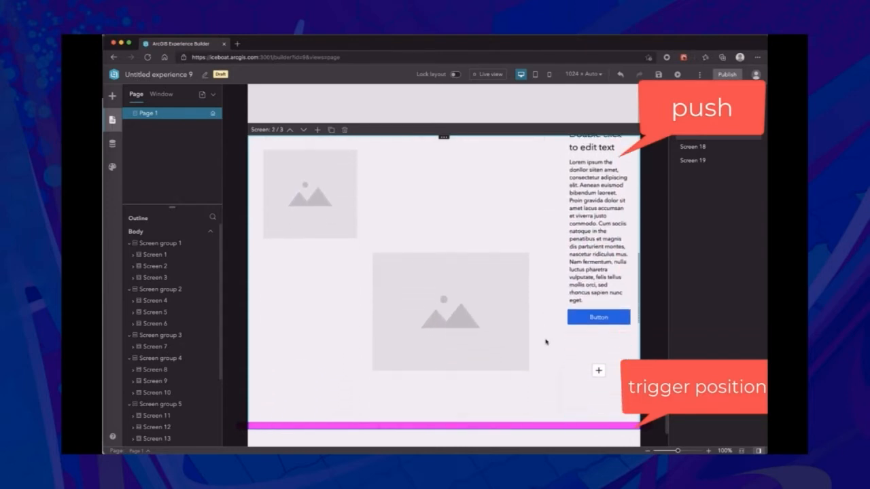
scroll(546, 342, "down", 5)
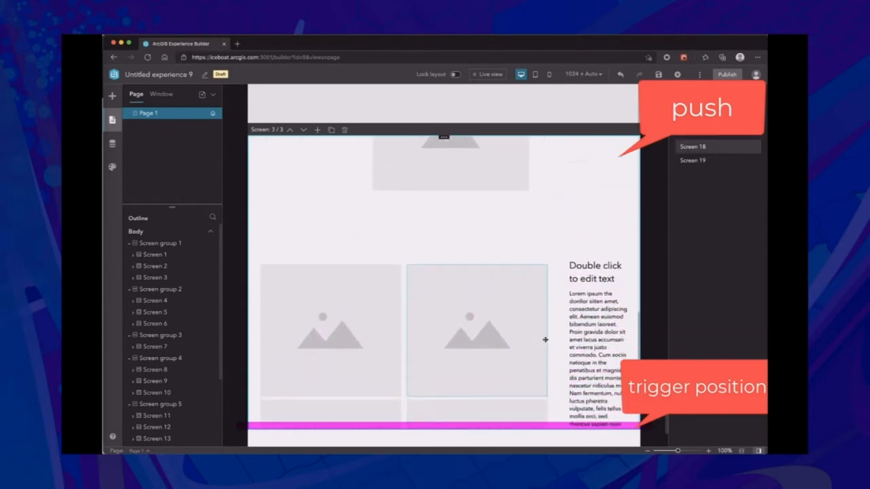
scroll(551, 342, "down", 5)
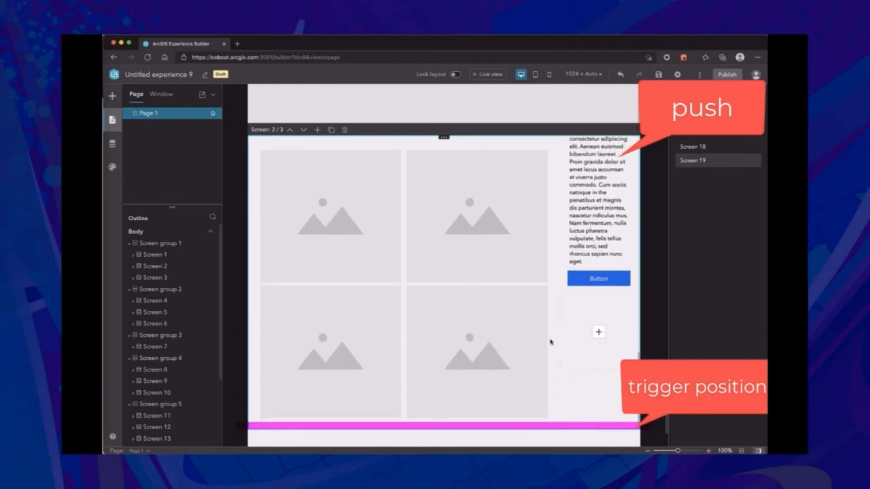
scroll(551, 342, "down", 3)
left_click(454, 385)
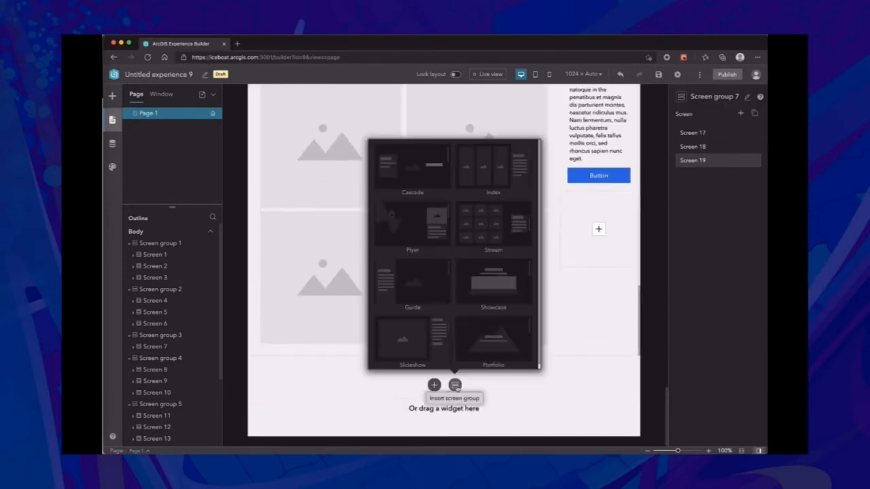
left_click(516, 360)
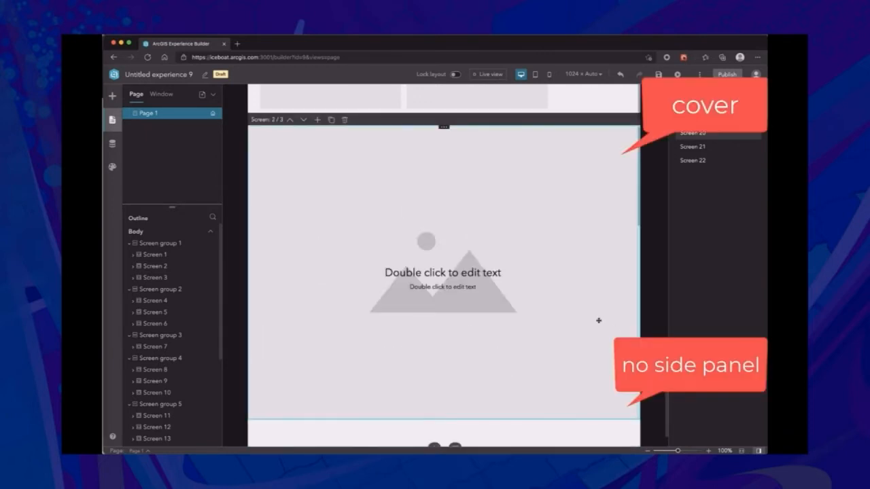
- Preview the cover transition through the three screens of the new Portfolio screen group
scroll(542, 313, "down", 5)
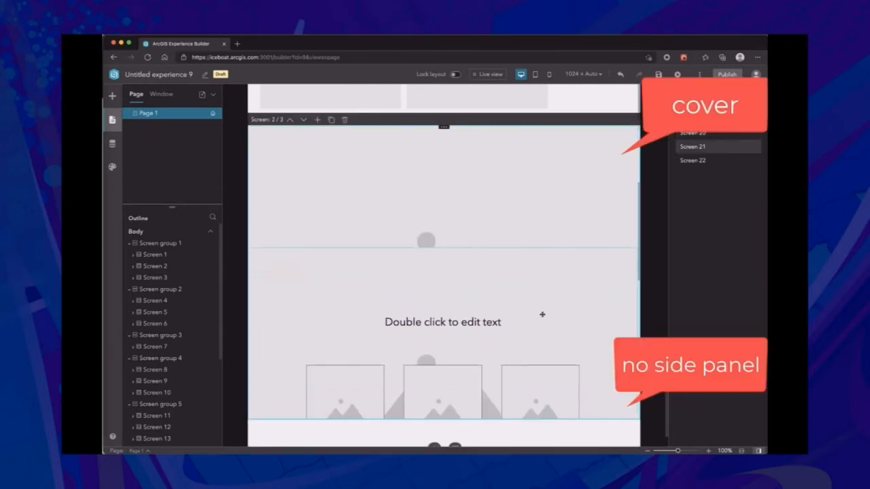
scroll(592, 320, "down", 4)
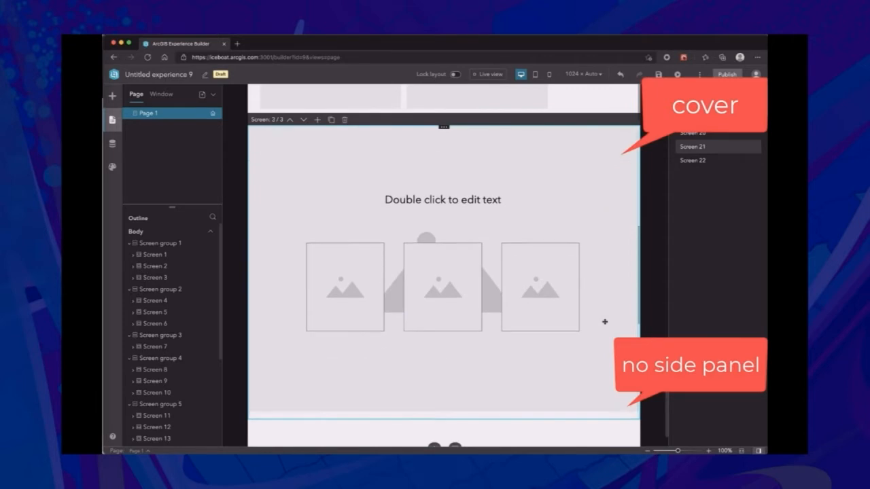
scroll(605, 322, "down", 5)
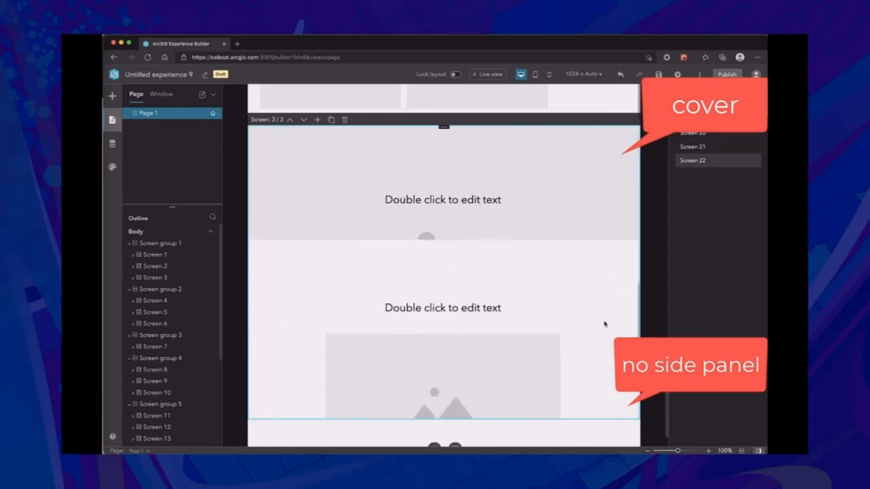
scroll(604, 325, "down", 4)
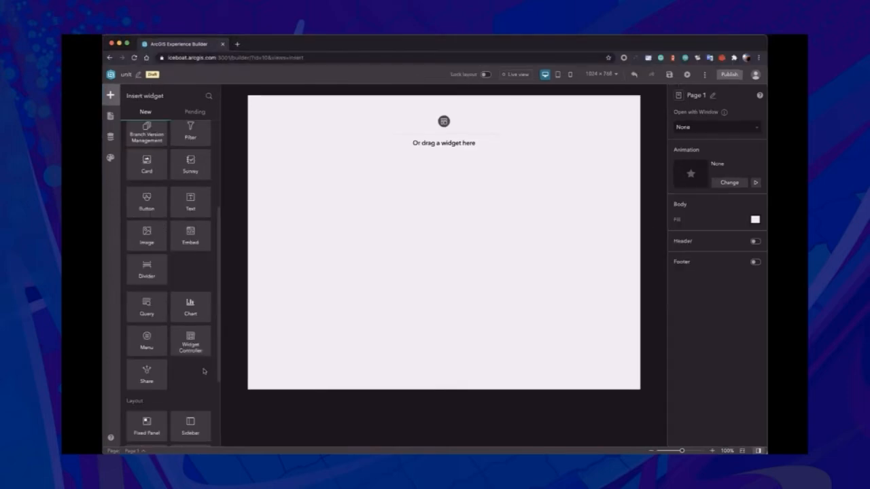
- Add a Sidebar widget to the middle of the page and place a Map widget at full size in its main pane
scroll(203, 373, "down", 1)
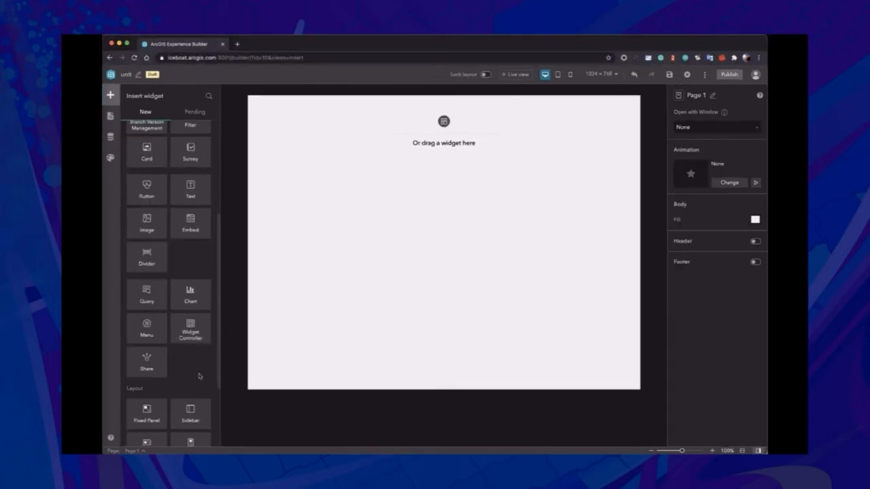
left_click_drag(192, 412, 431, 263)
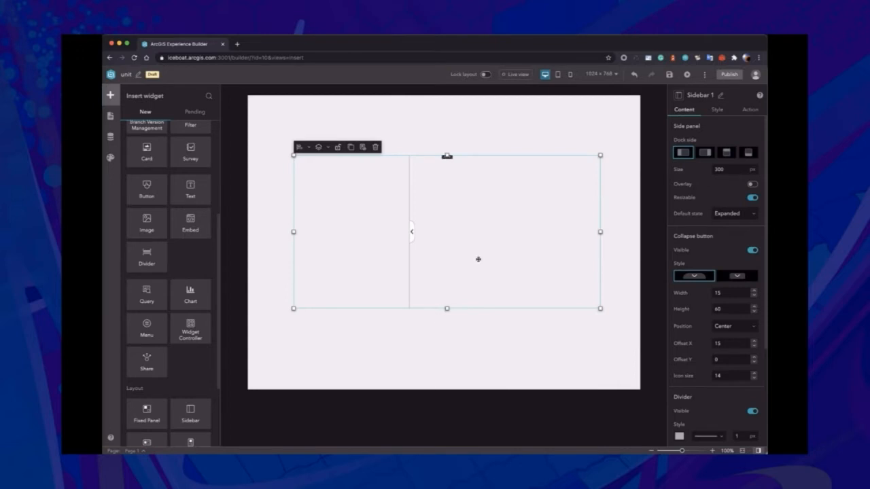
scroll(170, 238, "up", 5)
left_click_drag(146, 156, 500, 230)
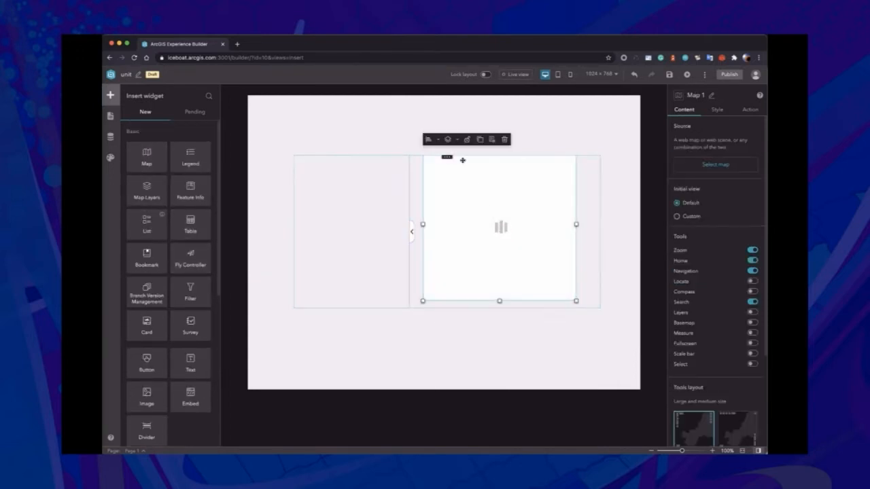
left_click(438, 140)
left_click(426, 249)
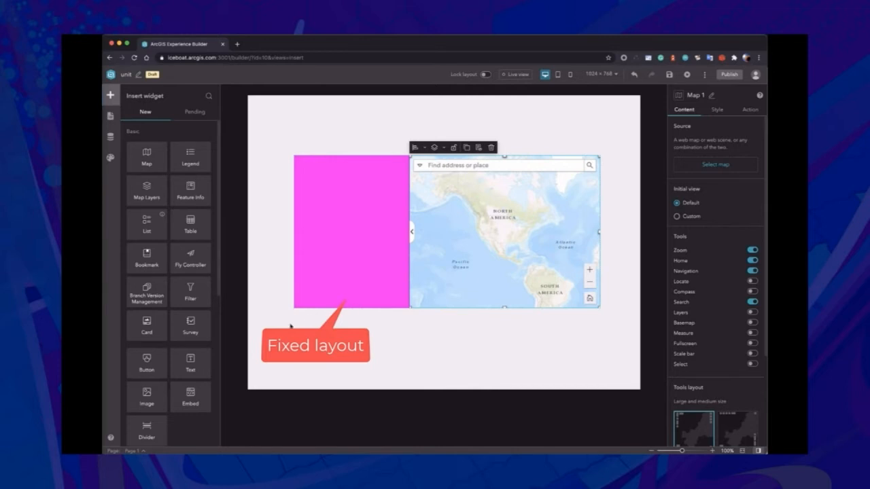
- Add a Column widget to the sidebar's empty side panel and fit it to full size
scroll(215, 365, "down", 5)
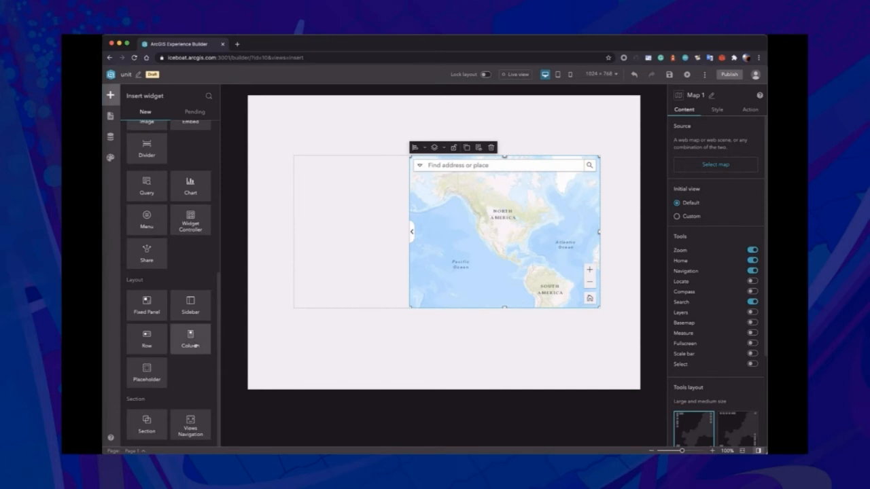
left_click_drag(194, 343, 356, 280)
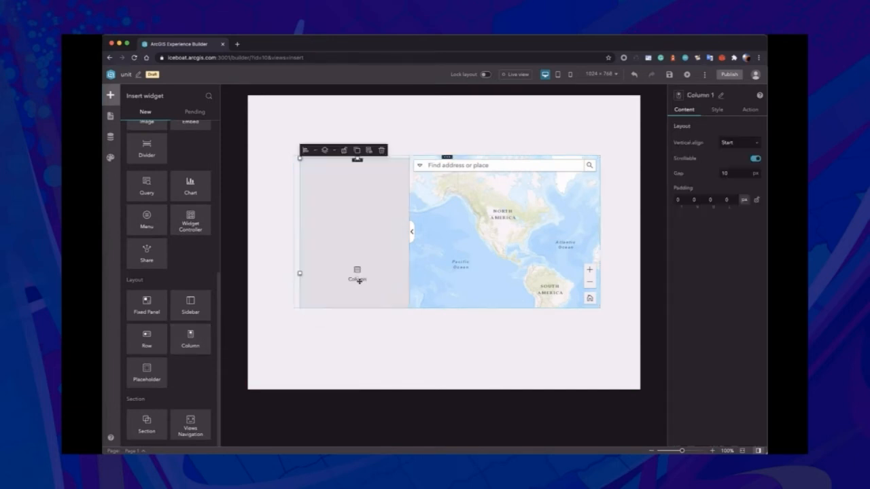
left_click(306, 150)
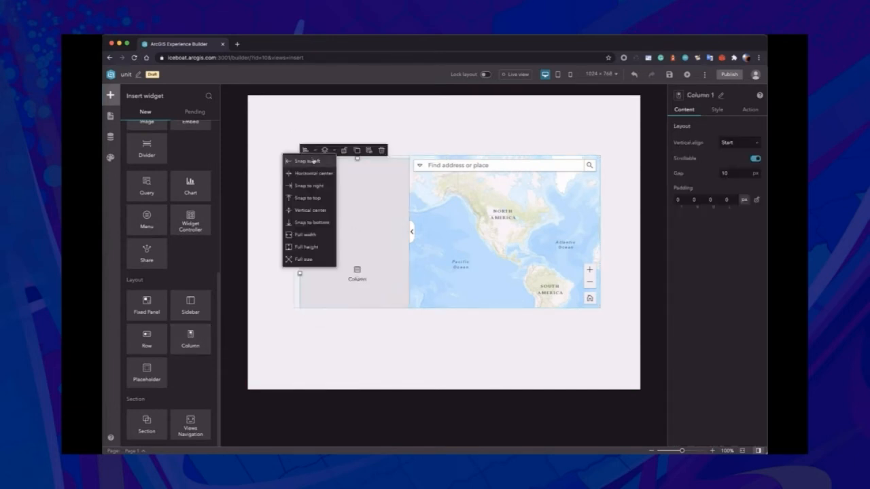
left_click(298, 261)
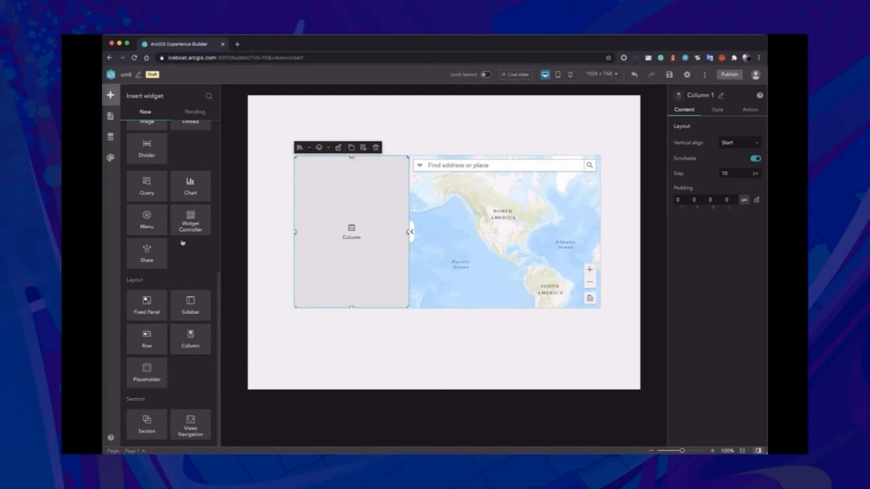
- Place an Image widget in the column and shorten it to about a third of the column's height
scroll(192, 274, "up", 5)
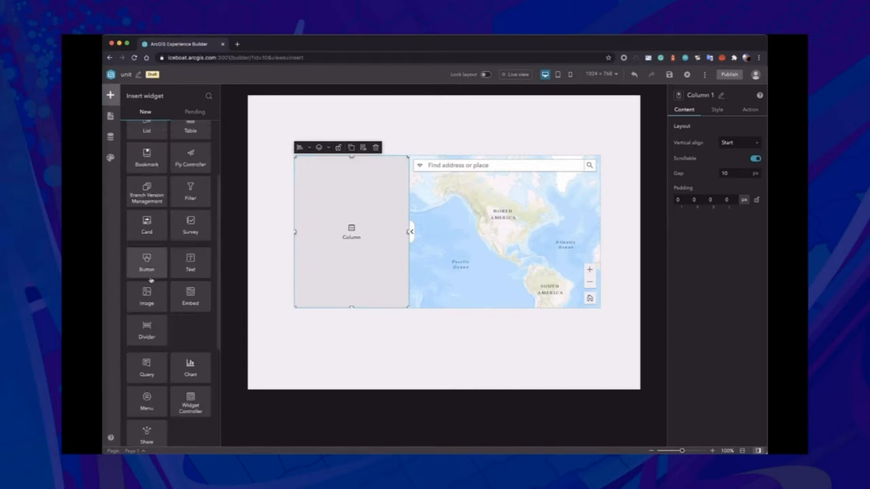
left_click_drag(148, 304, 352, 234)
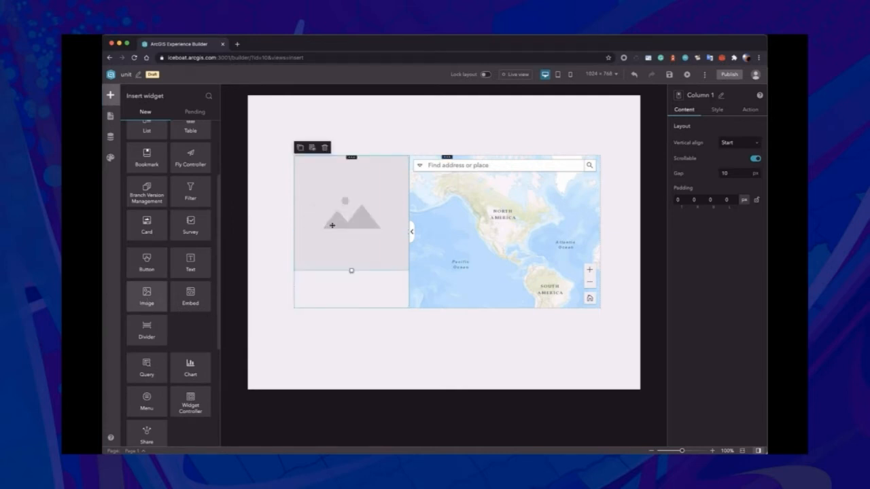
left_click_drag(352, 269, 351, 203)
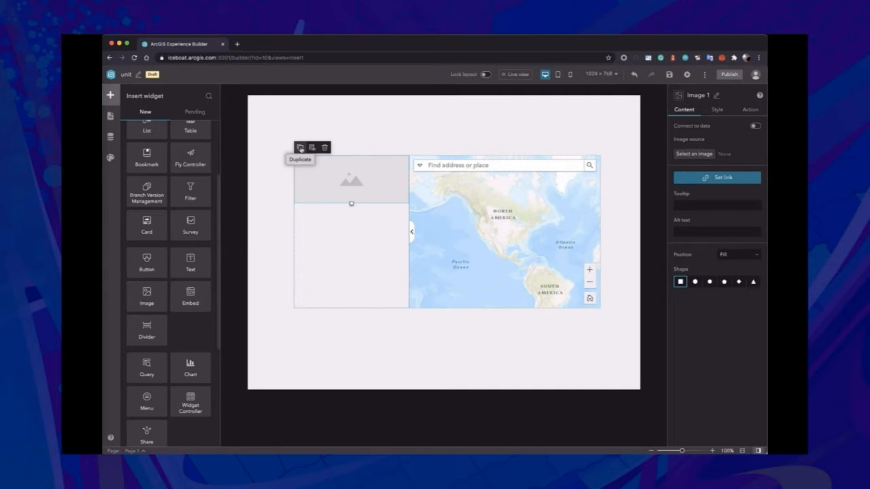
- Duplicate the image four times to stack copies down the column
left_click(301, 149)
left_click(302, 202)
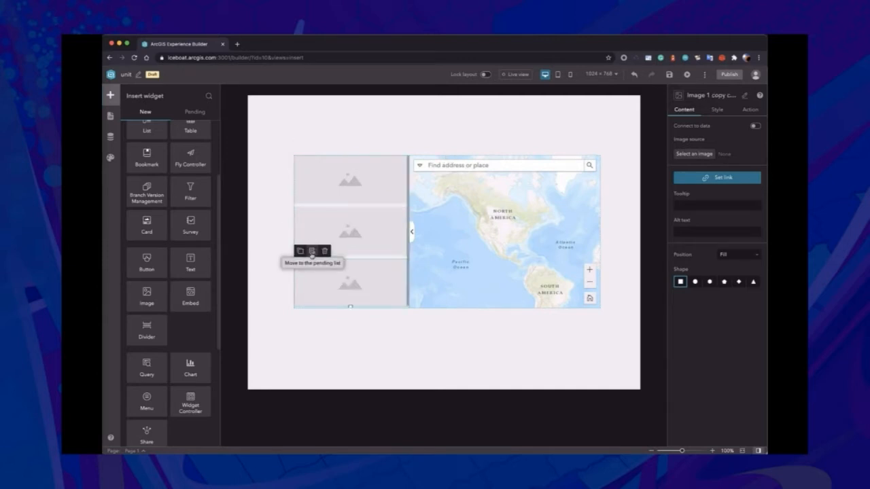
left_click(301, 252)
scroll(305, 260, "down", 2)
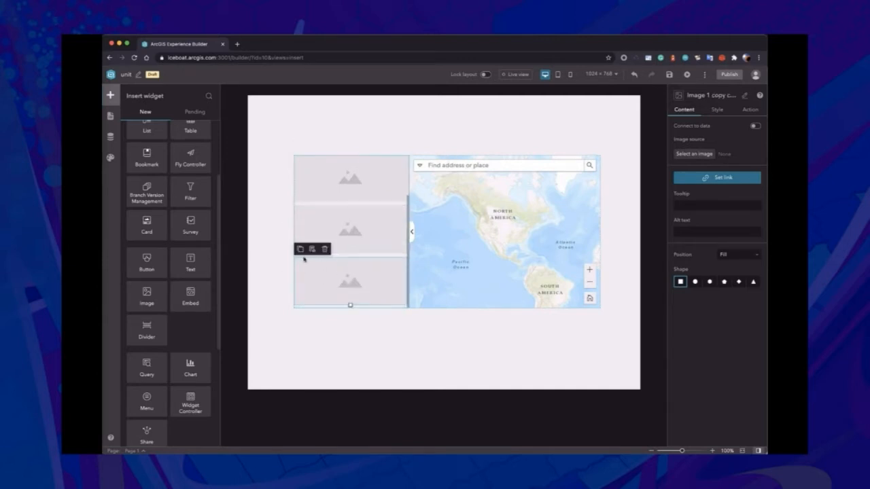
left_click(301, 251)
- Insert a Button widget below the column's first image and a Text widget below the second, and scroll through the column to check it
scroll(356, 254, "up", 2)
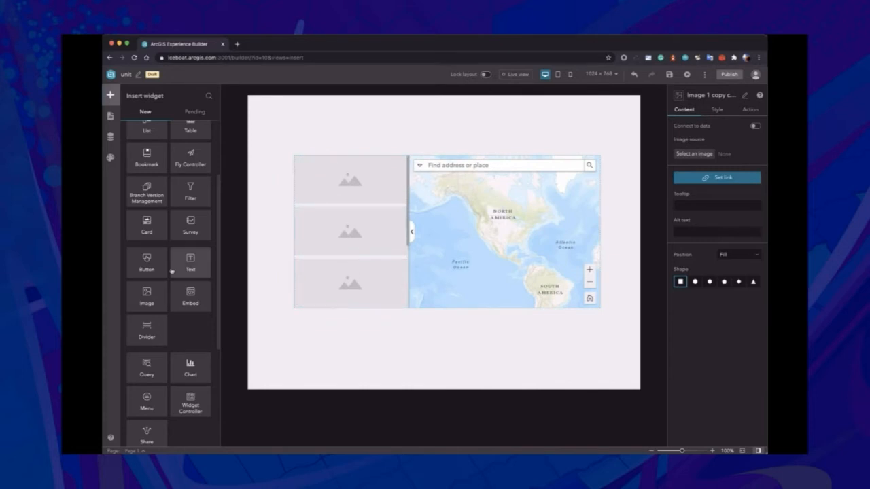
left_click_drag(152, 271, 348, 220)
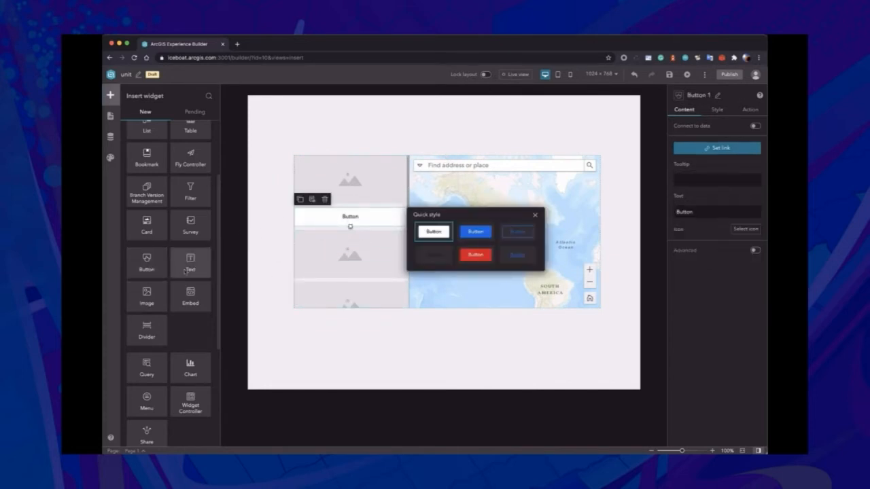
left_click_drag(187, 270, 310, 284)
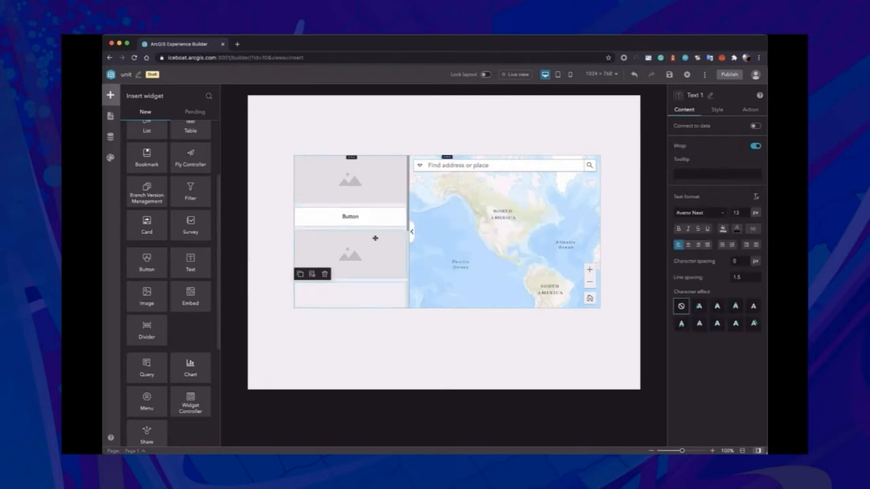
scroll(374, 238, "down", 2)
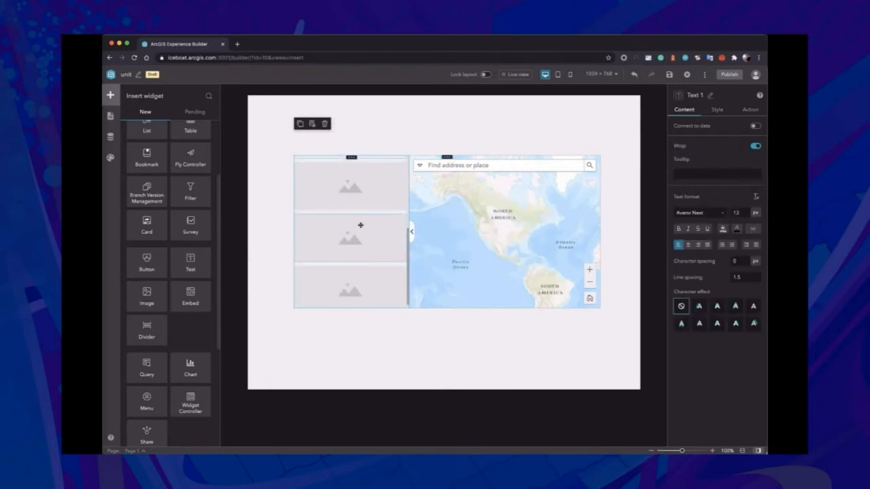
left_click(443, 330)
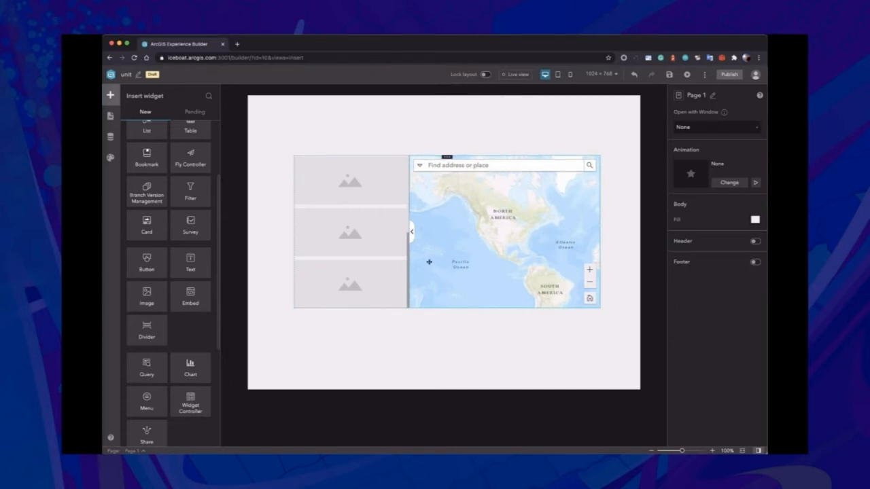
scroll(374, 265, "up", 4)
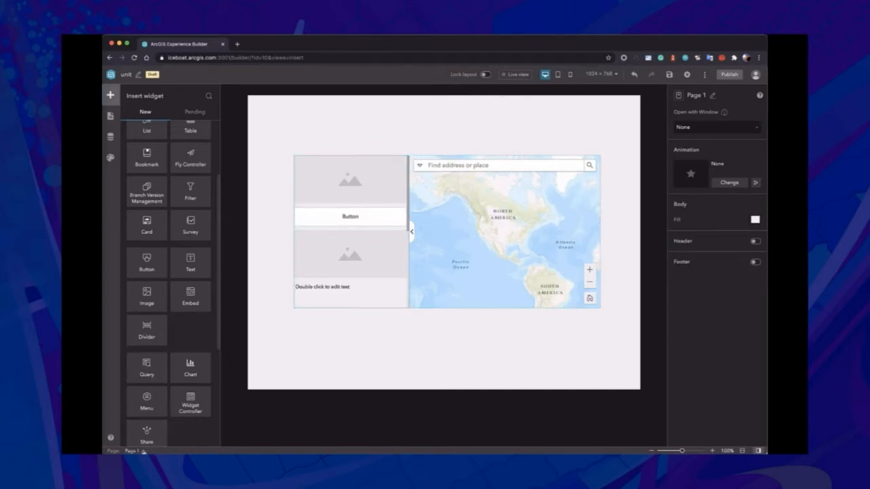
- Switch to Page 2 and add an Image widget in the page's upper-left corner
left_click(142, 451)
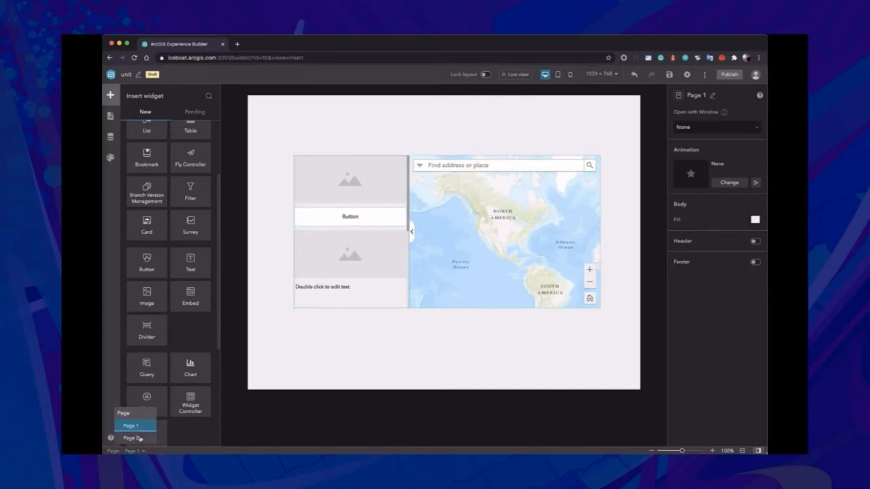
left_click(140, 439)
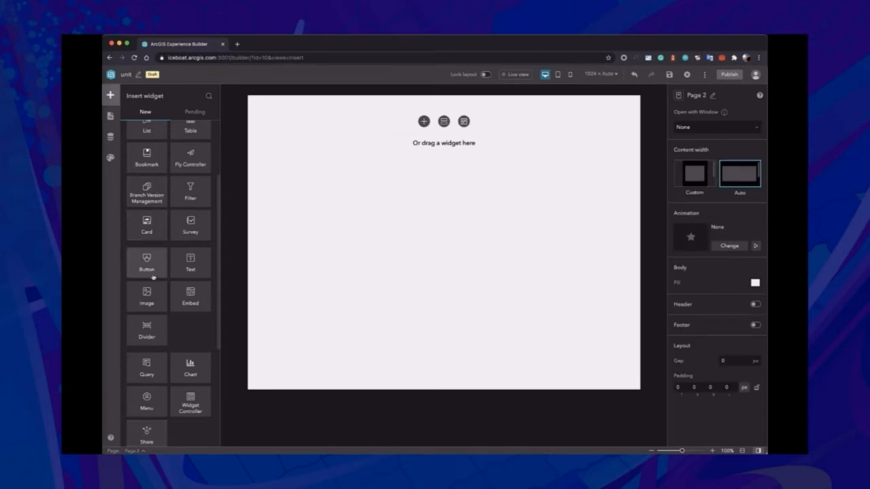
left_click_drag(148, 298, 324, 174)
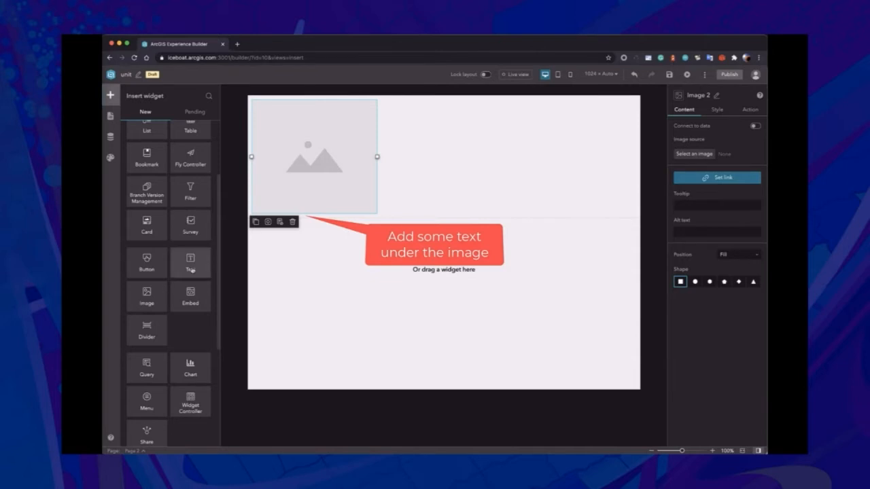
- Add a Text widget directly under the Page 2 image and shorten the image to make room for it
left_click_drag(191, 266, 314, 214)
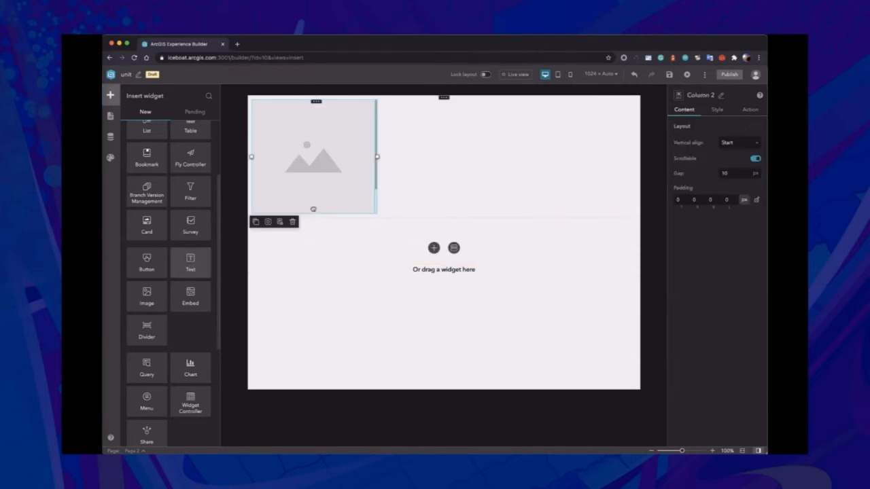
left_click(314, 181)
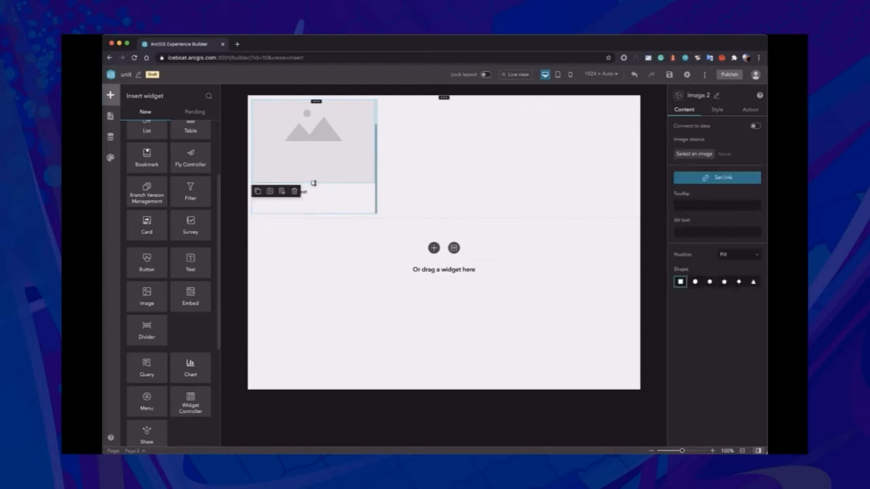
- Shorten the image, add a second Text widget below the first, and enter "Title" and "Subtitle" in the two texts
mouse_move(325, 146)
left_mouse_down()
mouse_move(326, 133)
mouse_move(322, 145)
left_mouse_up()
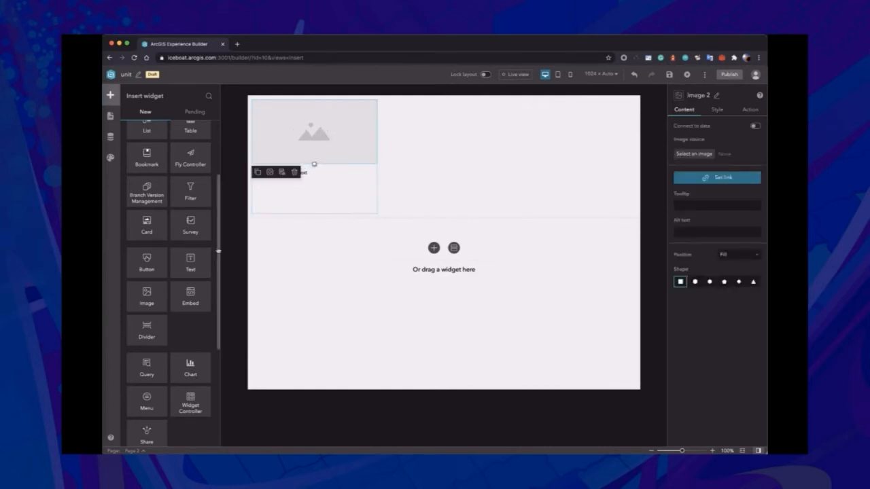
left_click_drag(190, 262, 292, 194)
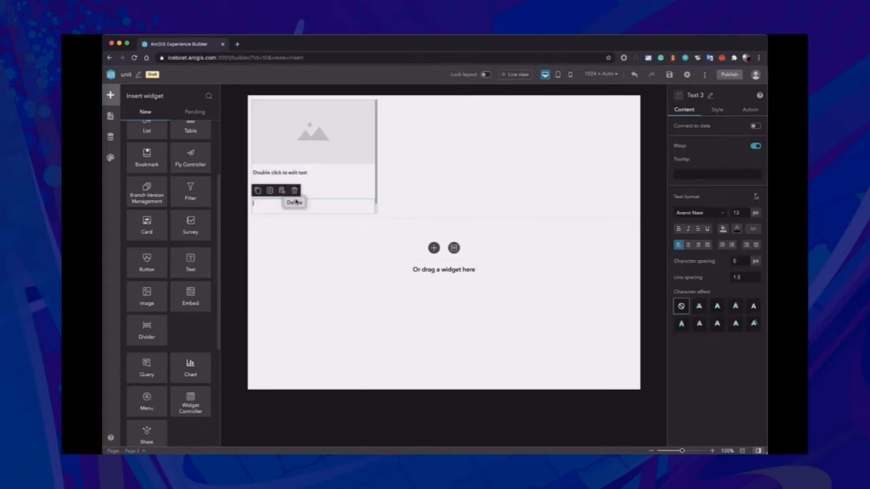
double_click(285, 174)
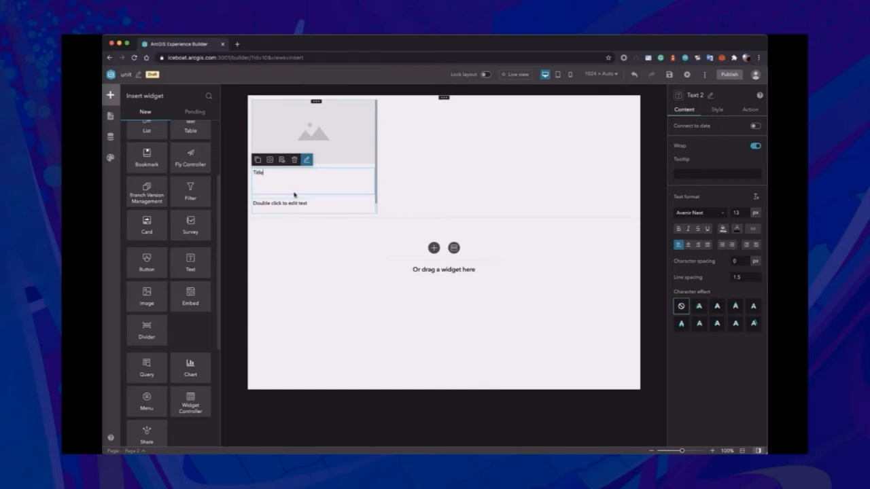
double_click(291, 202)
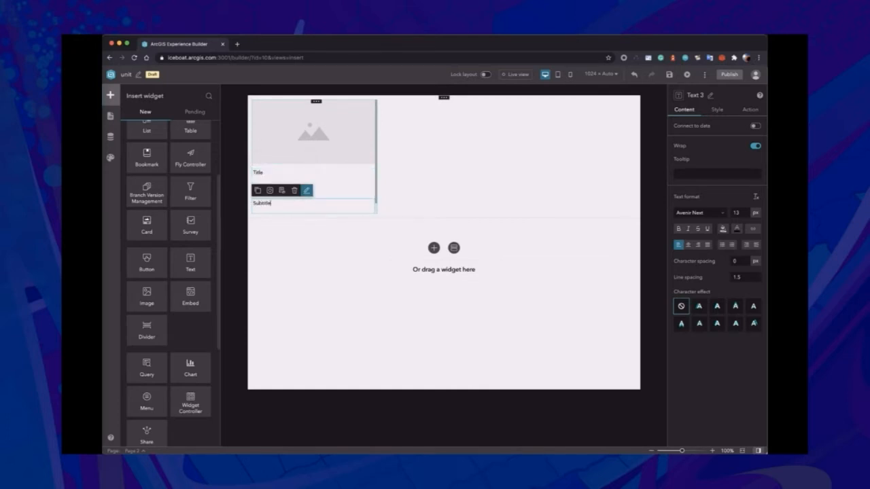
- Shorten the Title and Subtitle text widgets so both fit within the column under the image
left_click(321, 186)
left_click_drag(313, 195, 313, 184)
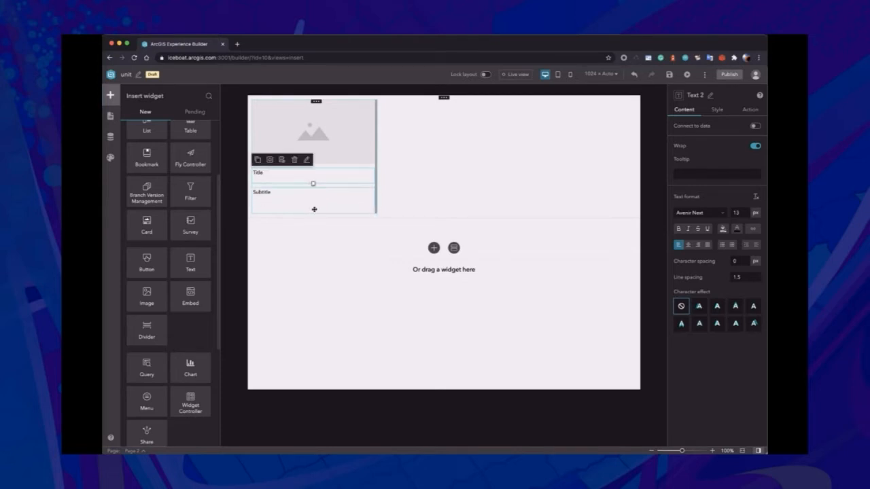
left_click(316, 205)
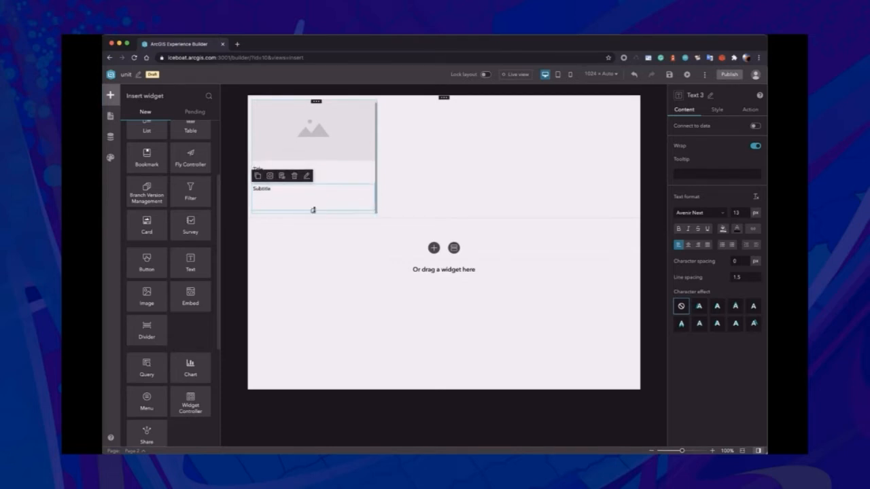
left_click_drag(313, 210, 314, 206)
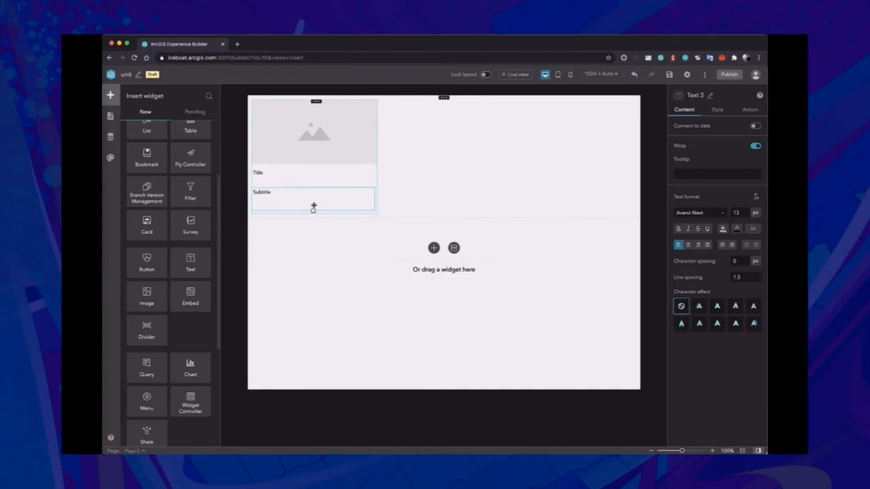
left_click(379, 231)
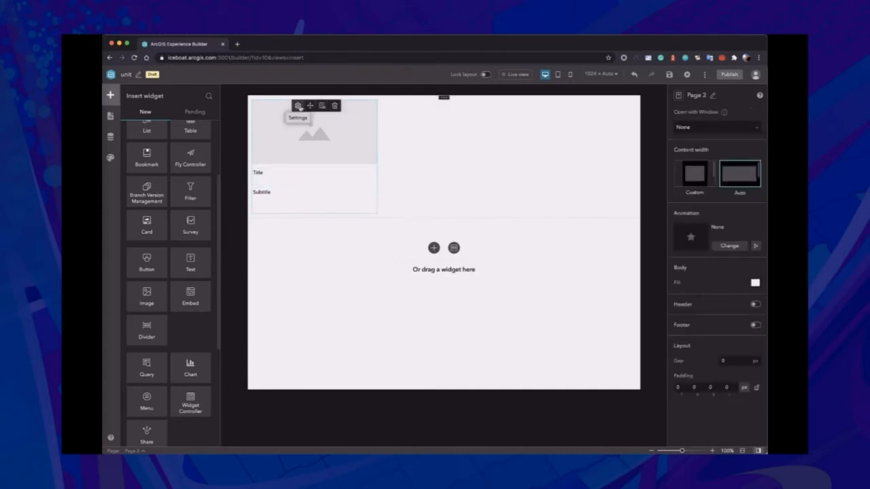
- Duplicate the whole column twice to fill the row with three matching image, title and subtitle cards
left_click(298, 106)
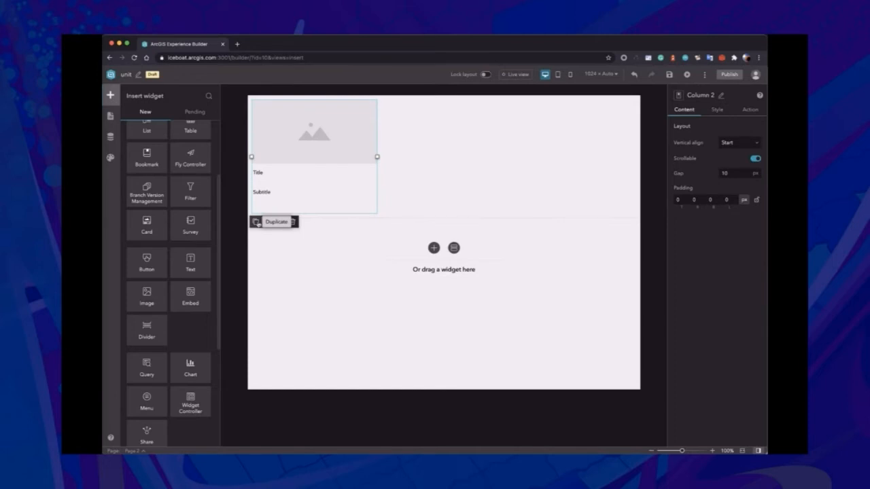
left_click(256, 223)
left_click(386, 223)
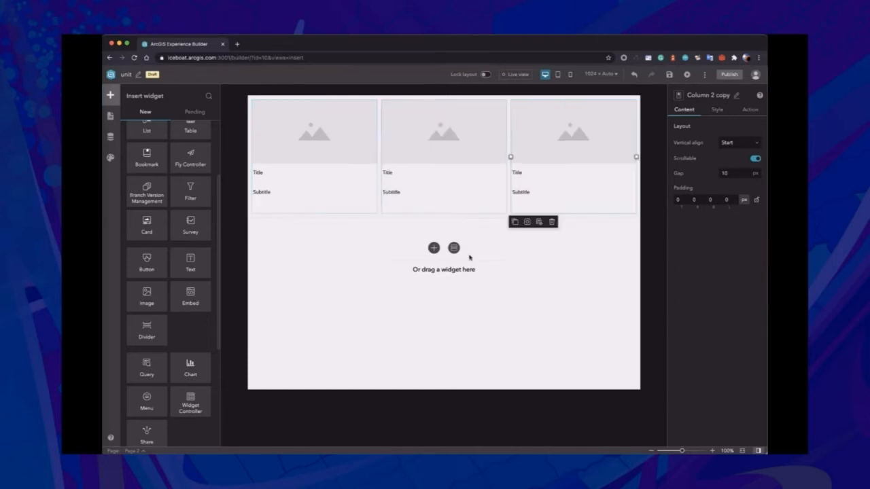
left_click(554, 247)
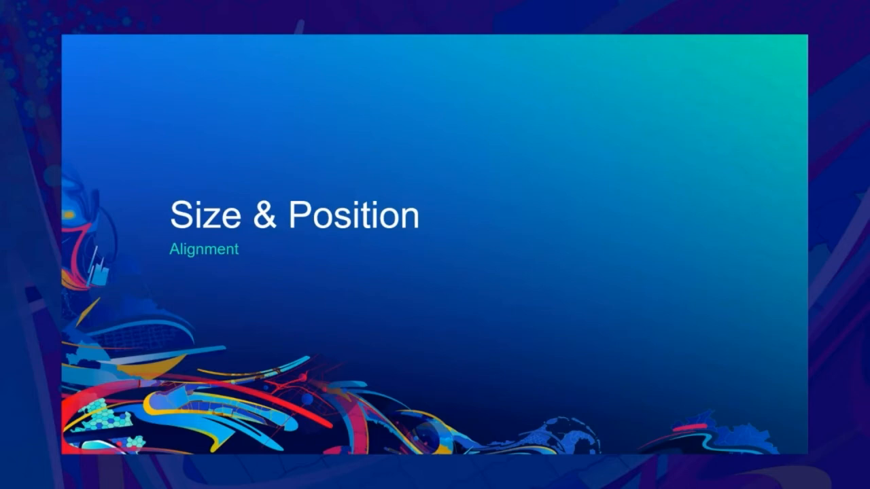
key("Right")
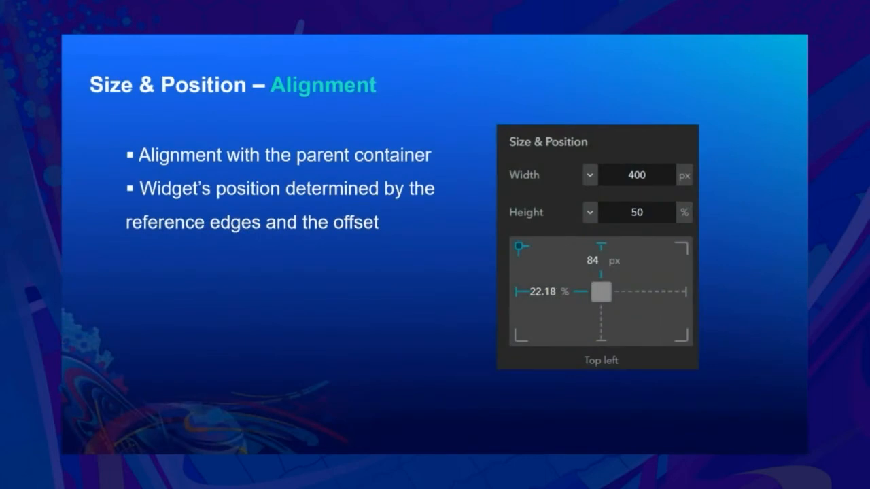
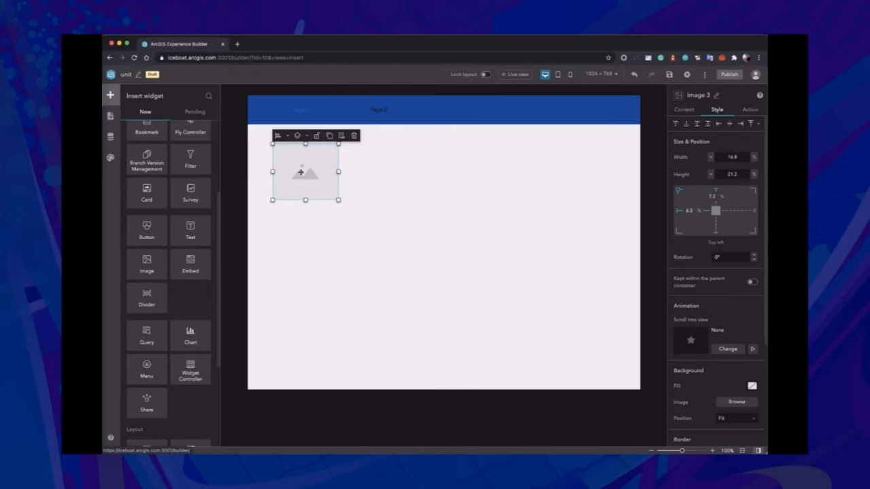
- Move the image in turn to the page's upper-right, lower-right and lower-left corners to demonstrate the alignment origin
left_click_drag(300, 172, 578, 170)
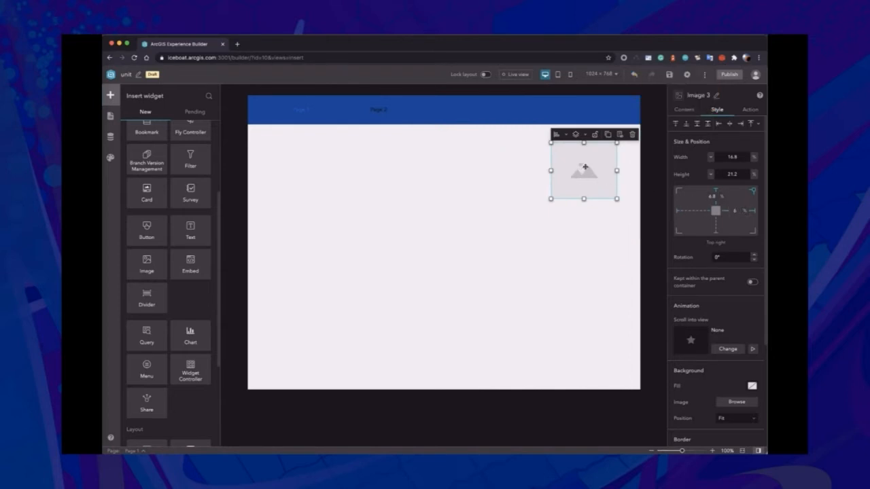
left_click_drag(585, 167, 588, 335)
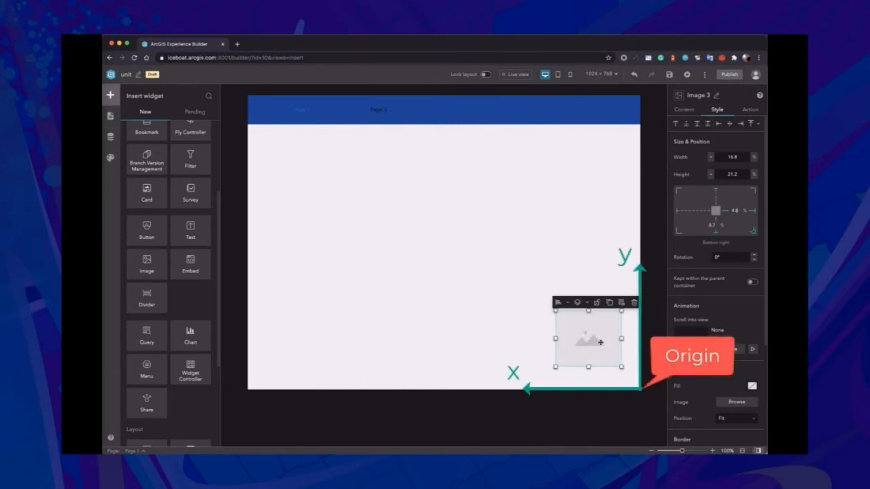
left_click_drag(597, 337, 312, 345)
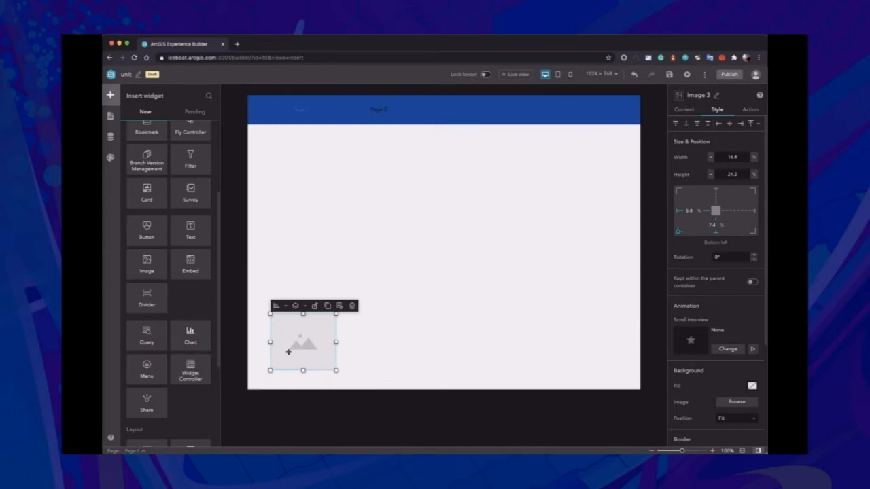
- Place the image about 23.7% from the page's left edge and 13.9% below the header, and switch both offsets to px
left_click_drag(288, 352, 359, 199)
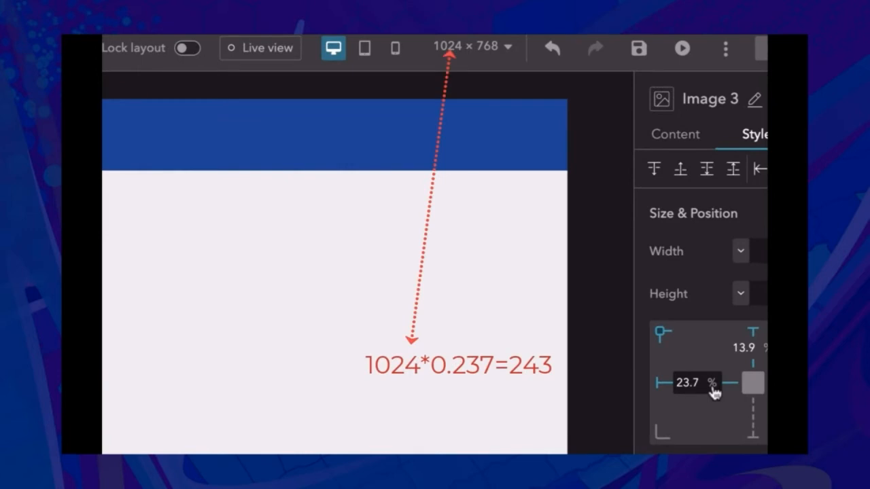
left_click(712, 385)
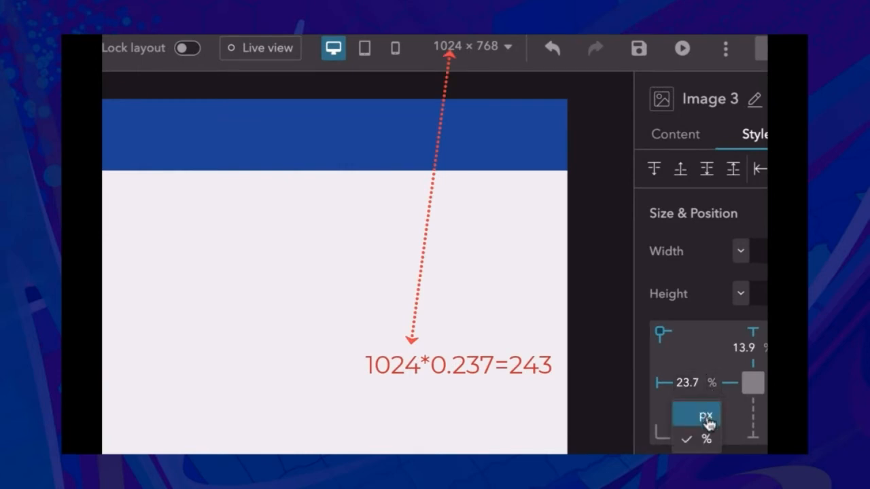
left_click(706, 423)
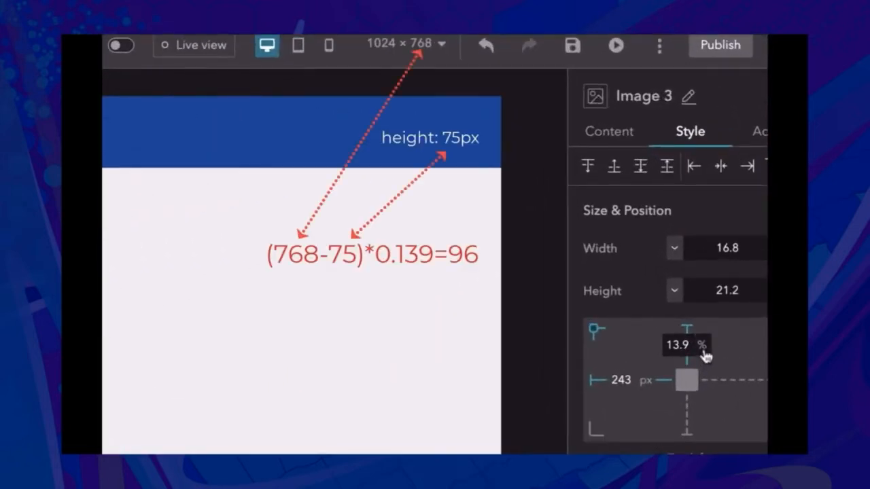
left_click(703, 350)
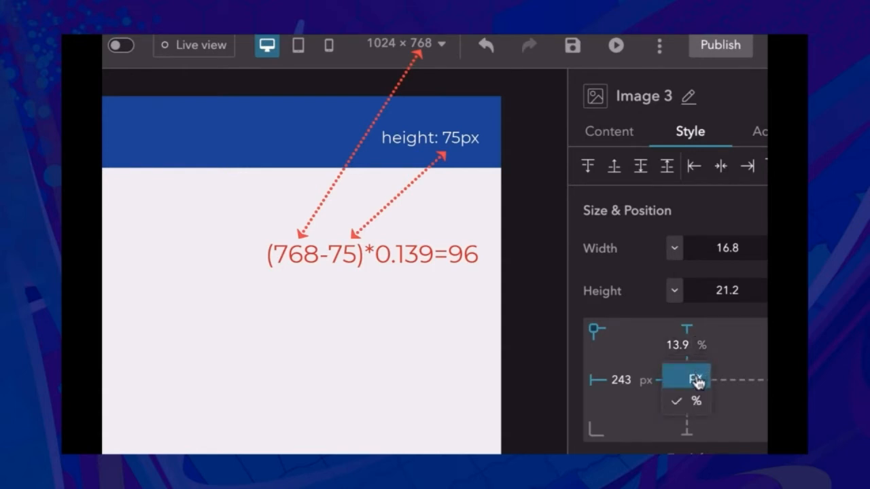
left_click(697, 382)
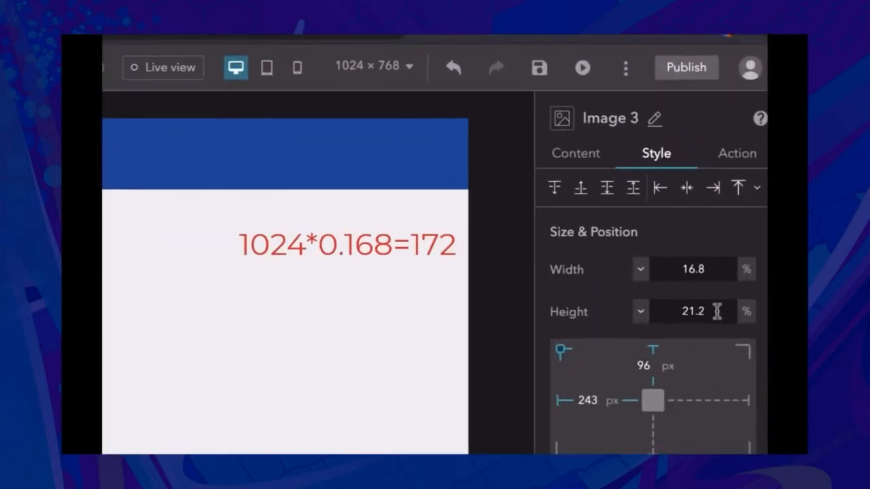
- Switch the image's width and height units from % to px
left_click(746, 271)
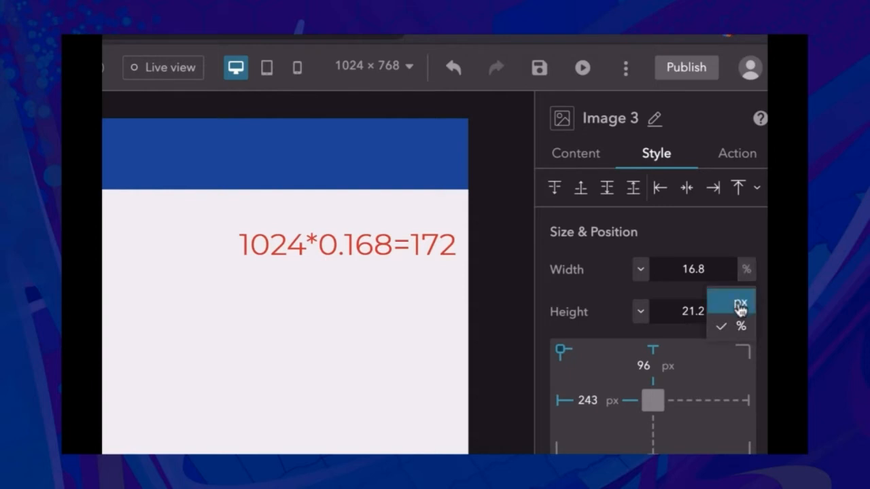
left_click(740, 305)
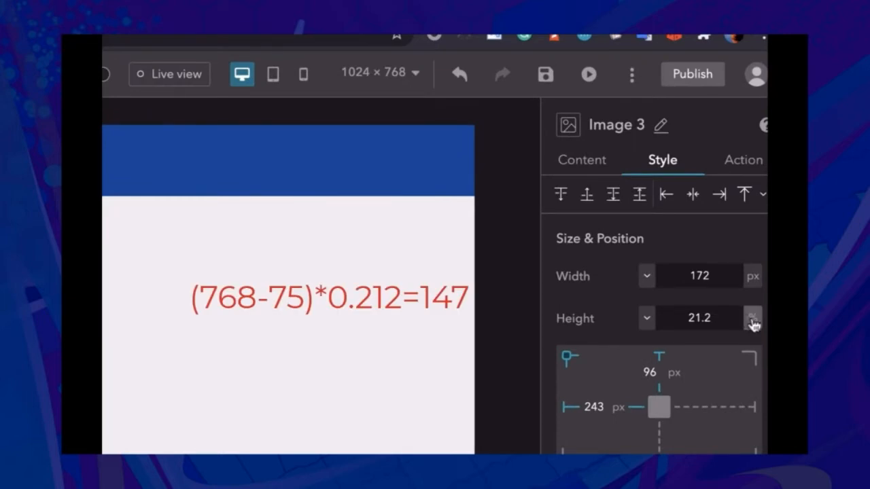
left_click(752, 320)
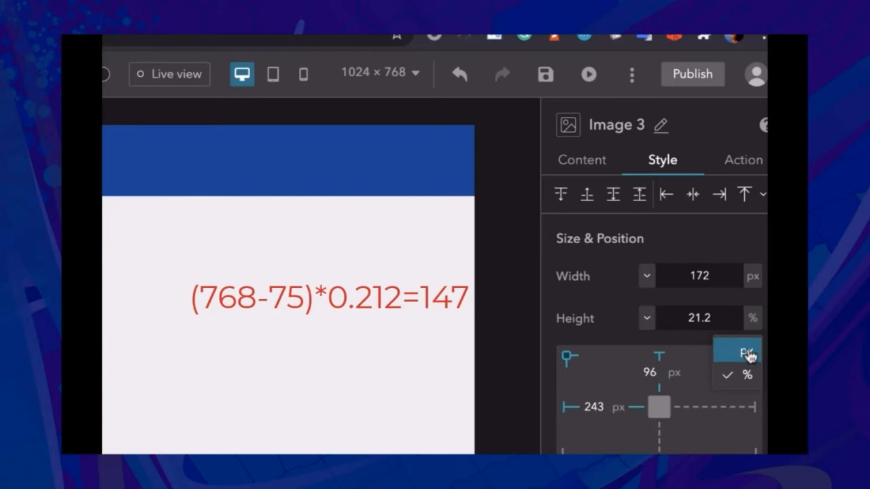
left_click(747, 354)
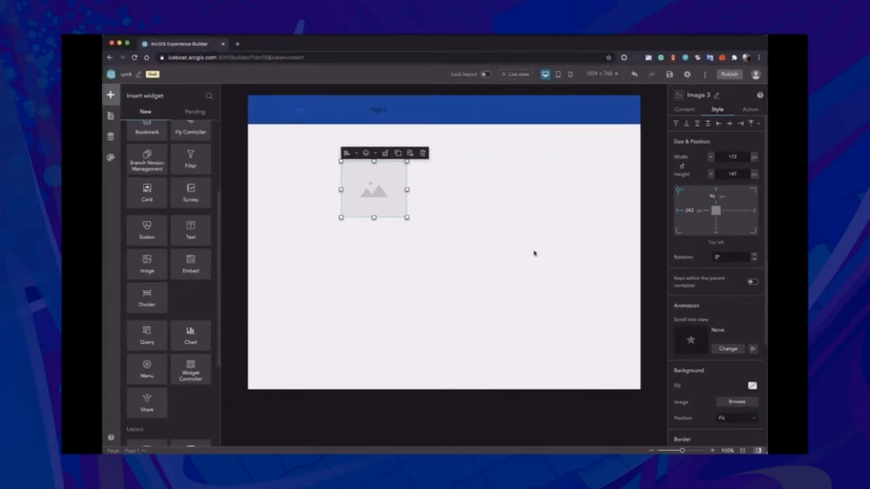
left_click(534, 254)
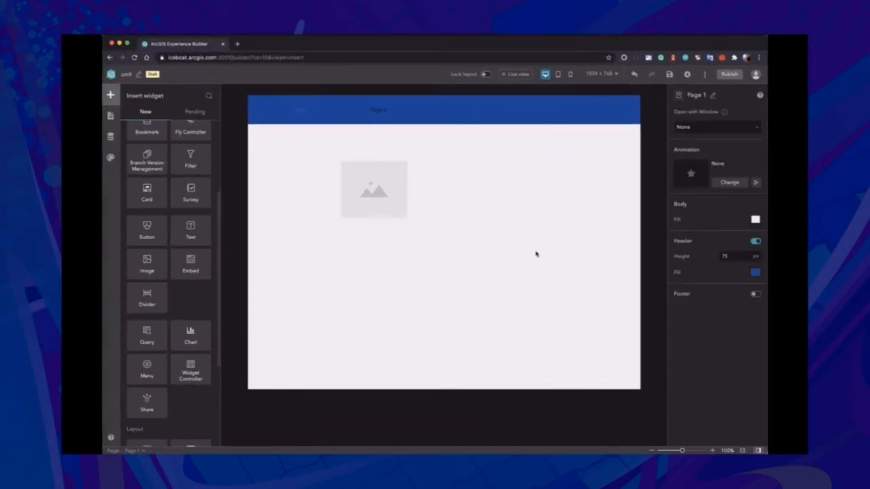
- Switch to Page 2 and examine the size and position settings of the four images in the mixed column
left_click(129, 451)
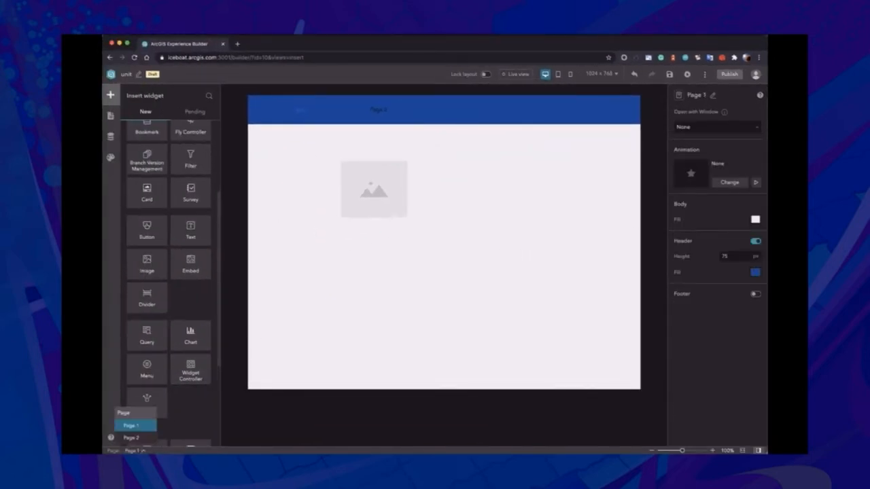
left_click(136, 424)
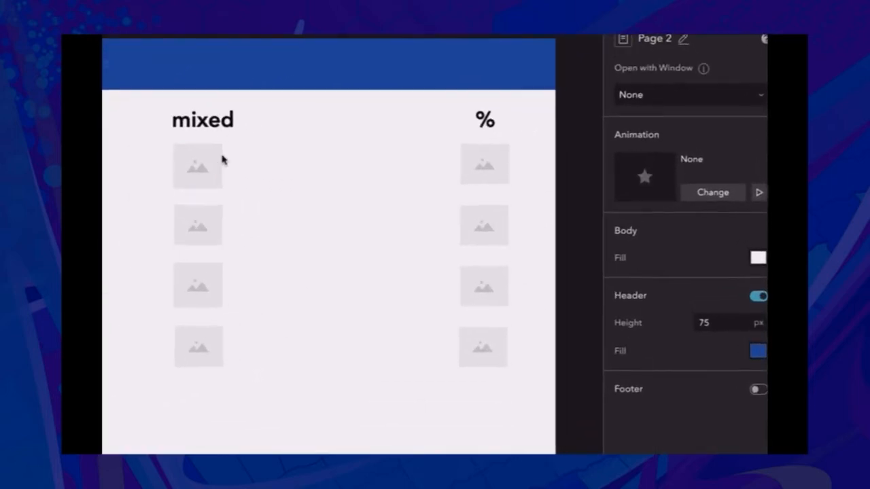
left_click(204, 164)
left_click(688, 60)
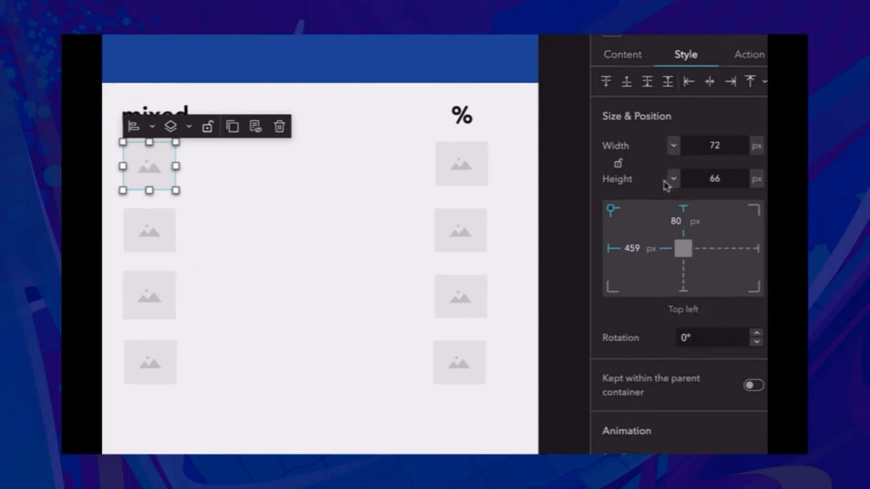
left_click(157, 246)
left_click(171, 298)
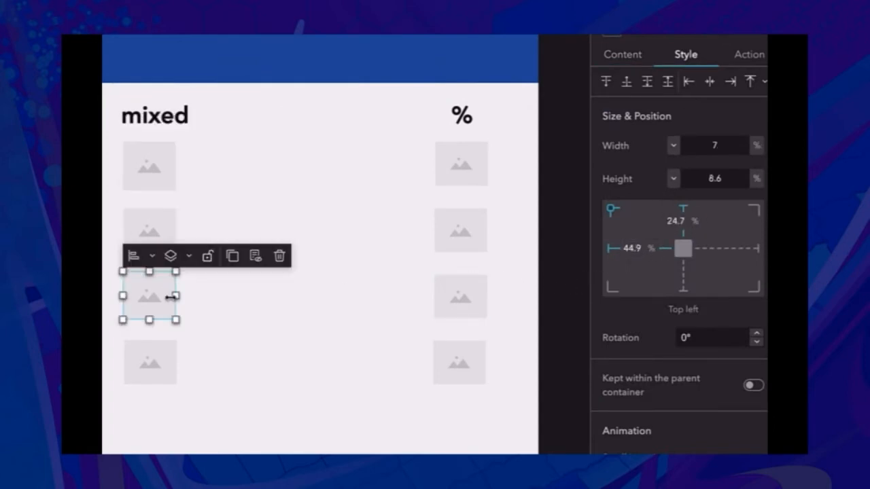
left_click(166, 353)
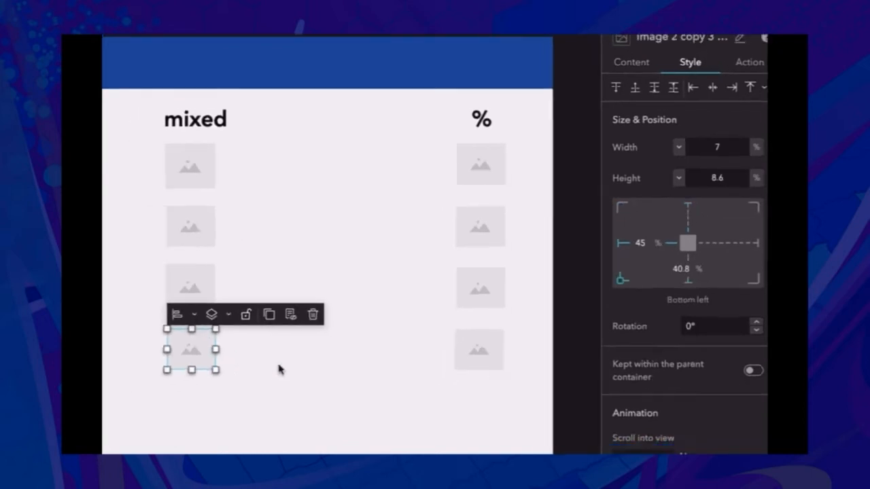
left_click(286, 391)
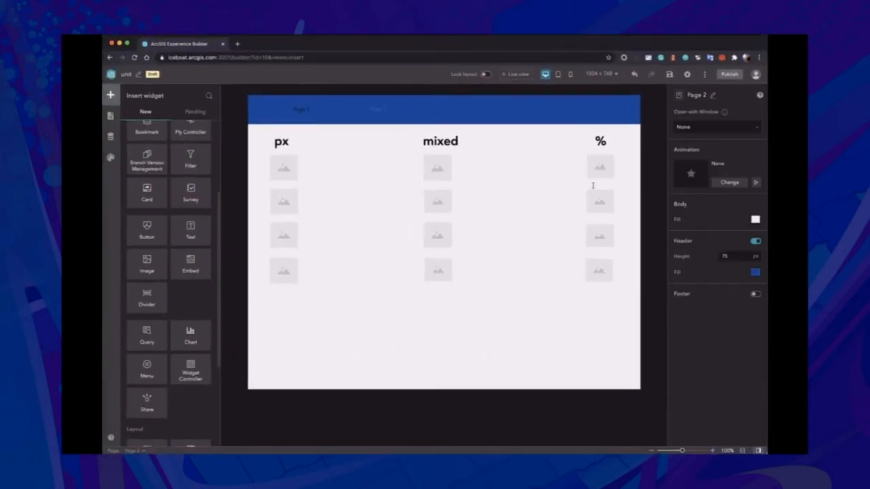
- Save the experience and preview its Page 2 in a separate browser window
left_click(670, 74)
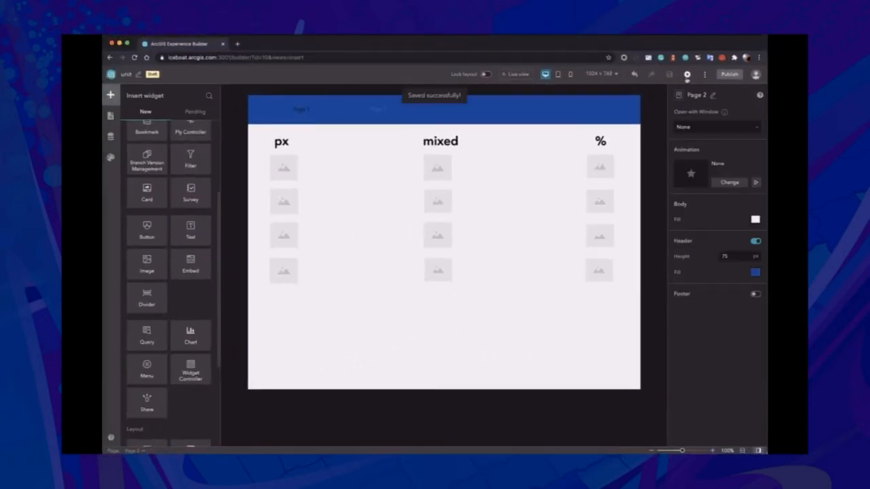
left_click(687, 75)
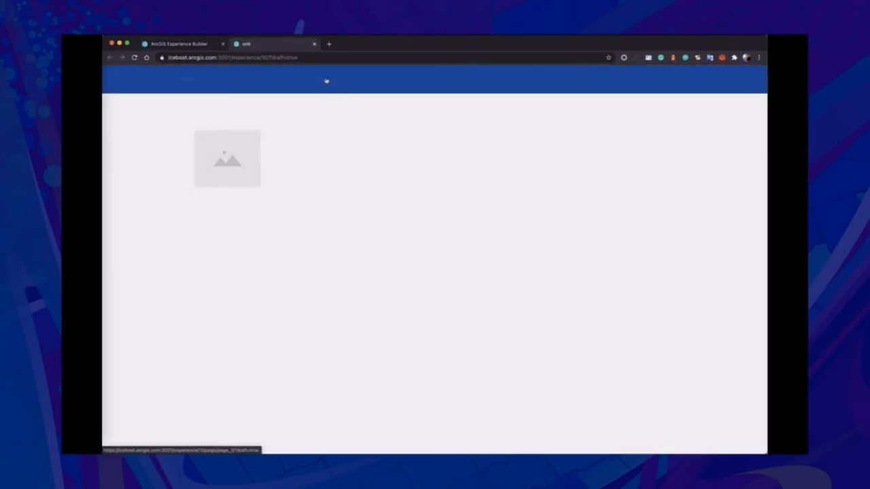
left_click(327, 80)
left_click_drag(283, 45, 320, 54)
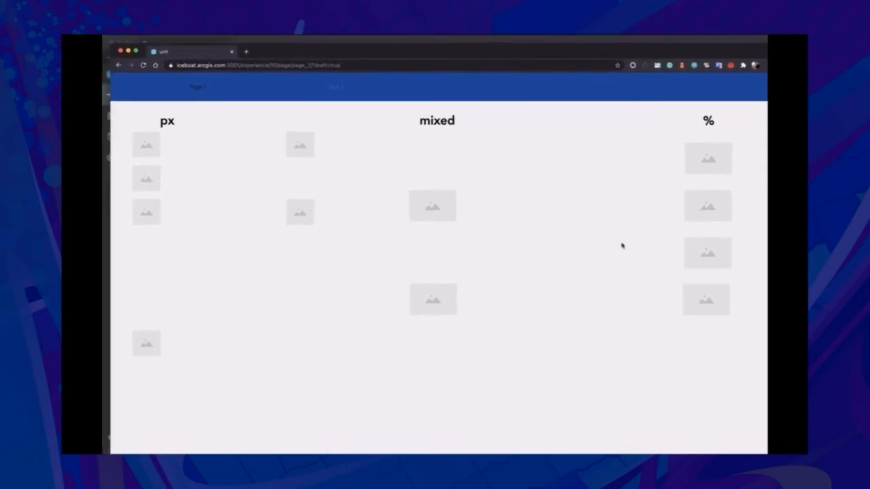
- Narrow and shorten the preview window to examine how the px, mixed and % images respond to resizing
left_click_drag(111, 341, 224, 334)
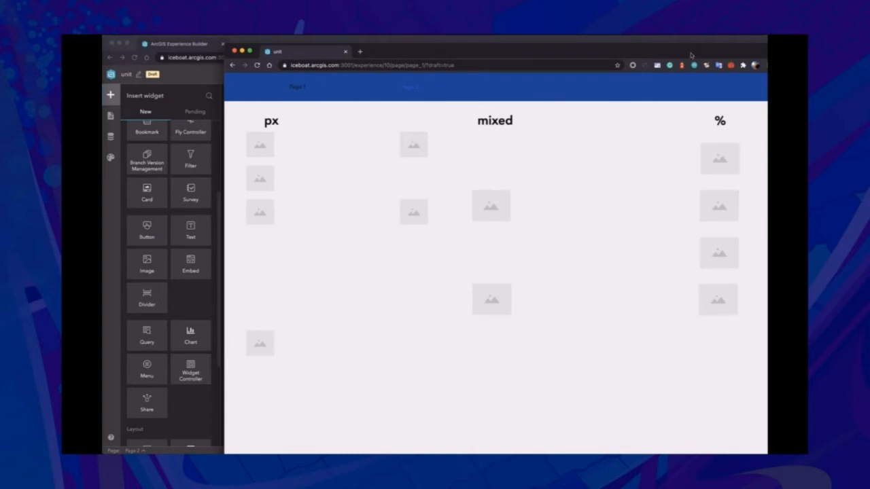
left_click_drag(692, 56, 612, 50)
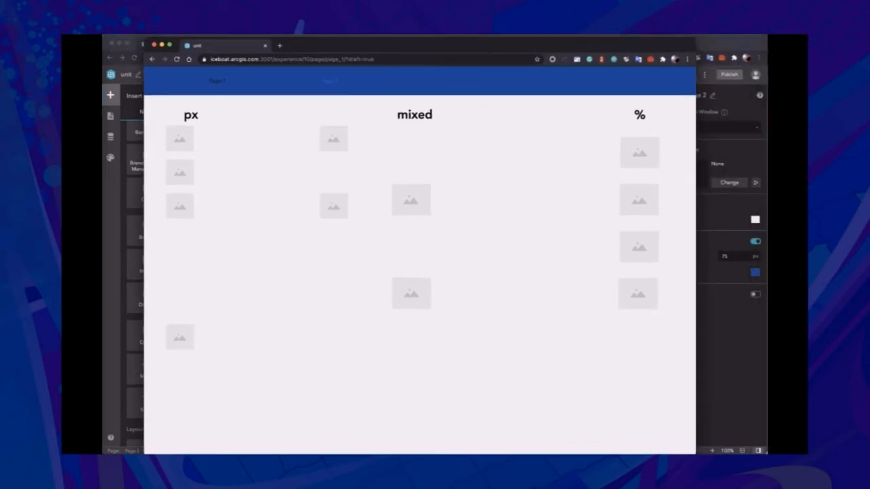
mouse_move(695, 450)
left_mouse_down()
mouse_move(660, 419)
mouse_move(607, 404)
mouse_move(576, 338)
mouse_move(542, 307)
mouse_move(497, 290)
mouse_move(417, 286)
mouse_move(398, 259)
mouse_move(371, 254)
mouse_move(445, 264)
mouse_move(514, 350)
mouse_move(564, 373)
mouse_move(723, 392)
mouse_move(728, 428)
mouse_move(702, 396)
mouse_move(594, 371)
mouse_move(468, 325)
mouse_move(451, 306)
mouse_move(435, 247)
mouse_move(466, 310)
mouse_move(616, 363)
mouse_move(677, 364)
mouse_move(684, 372)
left_mouse_up()
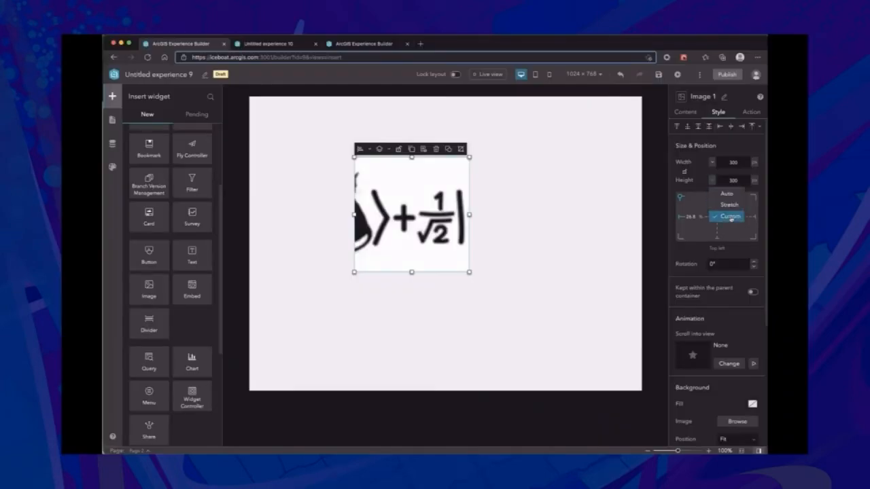
- Enlarge the image on the canvas to about 457 × 313 px
left_click(697, 189)
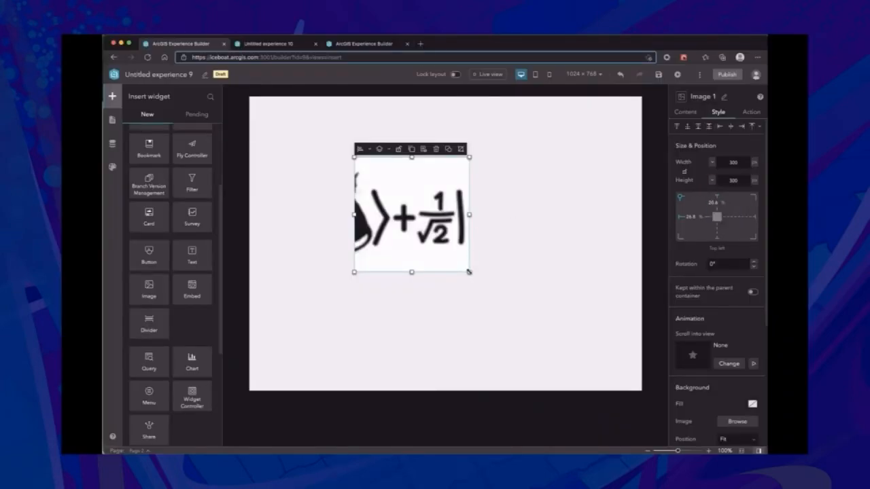
left_click_drag(469, 271, 526, 280)
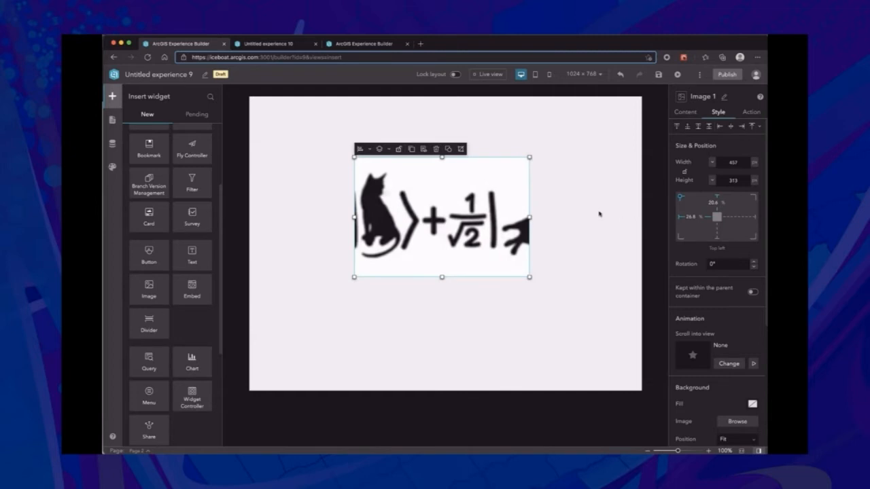
- Set the image's width and height to Auto and move it to about 13% from the page's left edge and 10.3% from its top
left_click(712, 162)
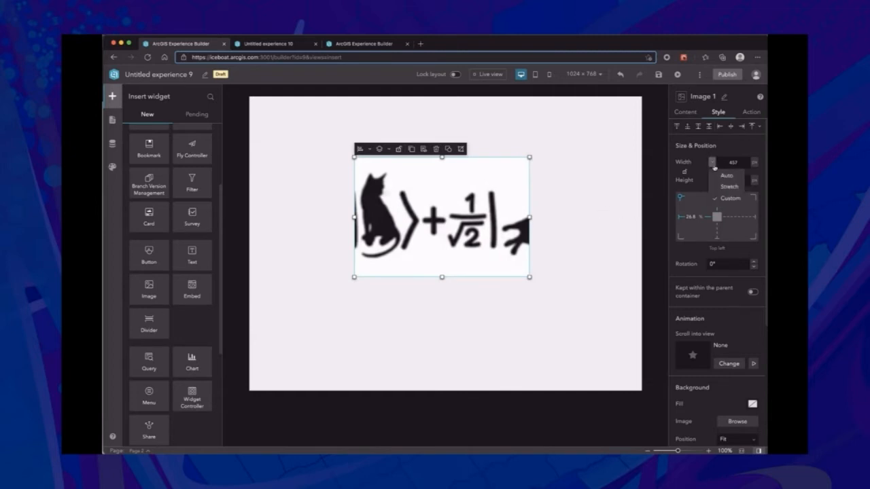
left_click(727, 177)
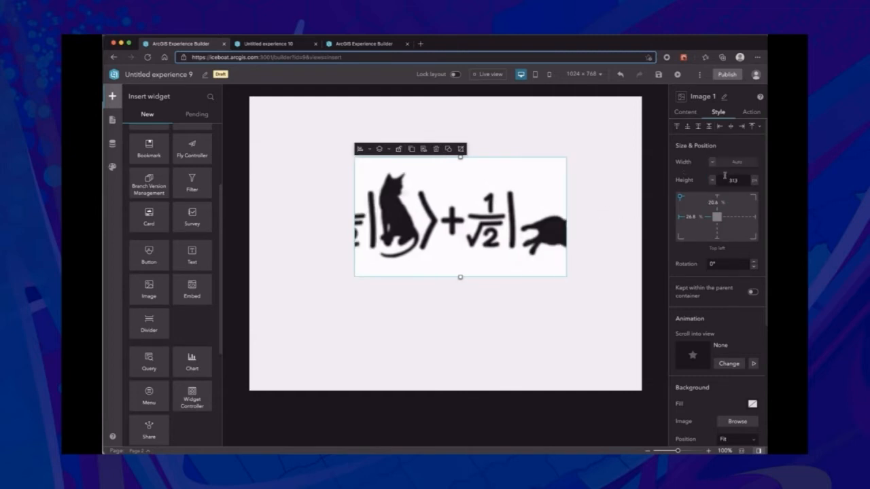
left_click(711, 180)
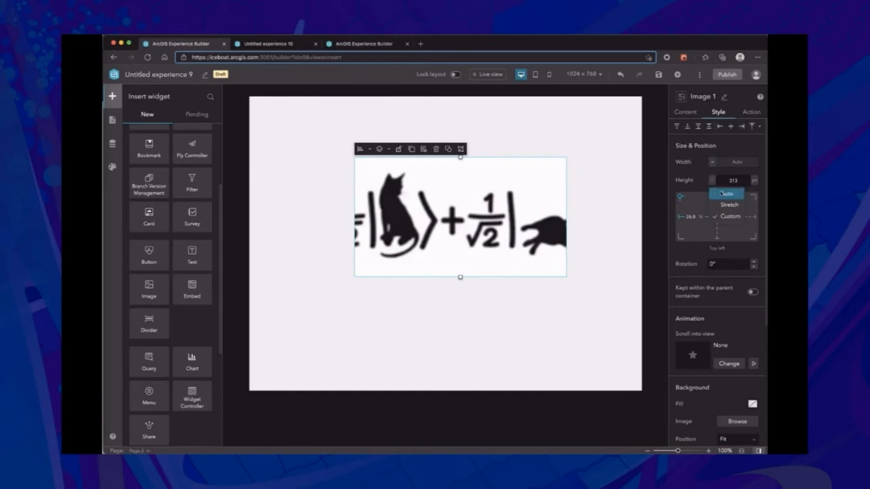
left_click(726, 194)
left_click_drag(477, 210, 417, 196)
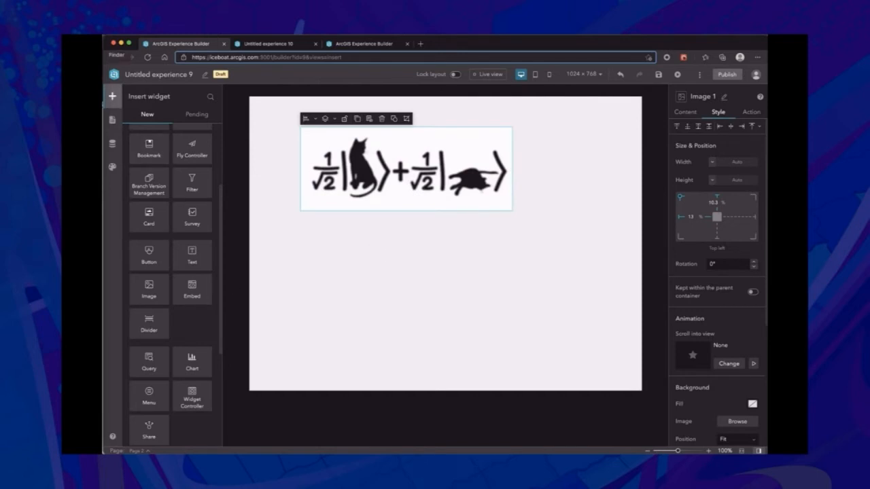
- Switch to Finder and examine the pixel dimensions of quantum.png in its file information
left_click(104, 55)
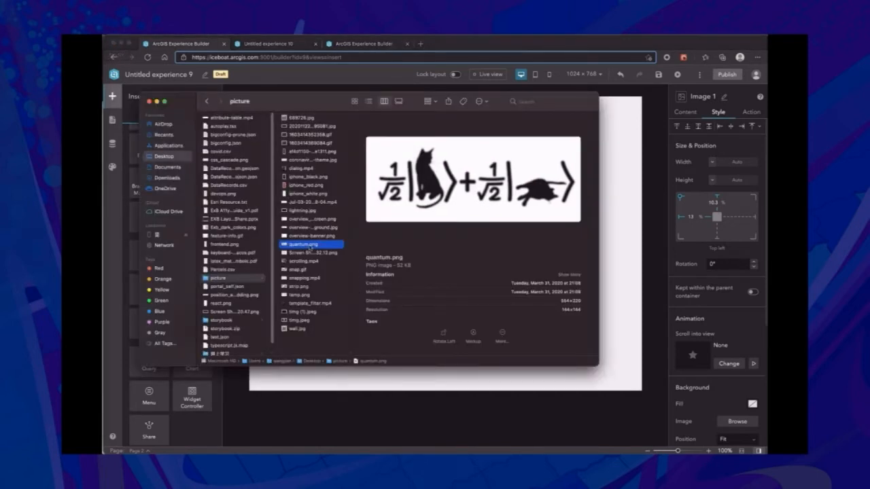
right_click(310, 246)
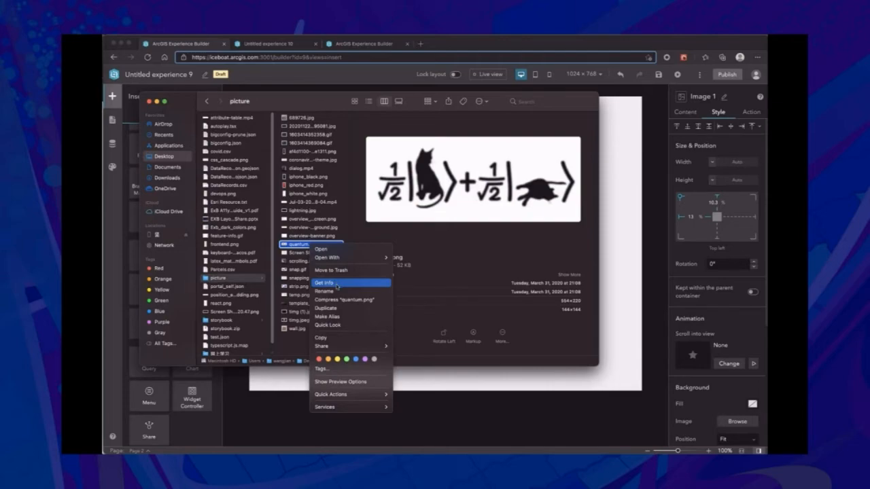
left_click(336, 284)
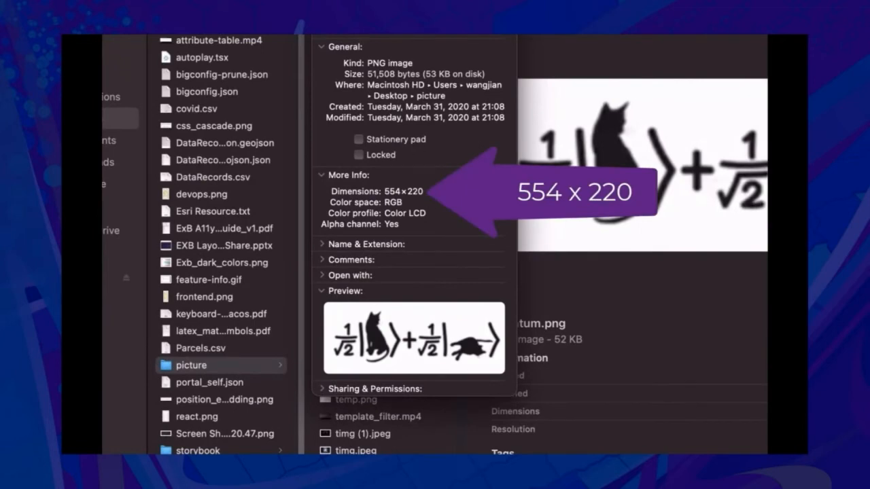
key("super+w")
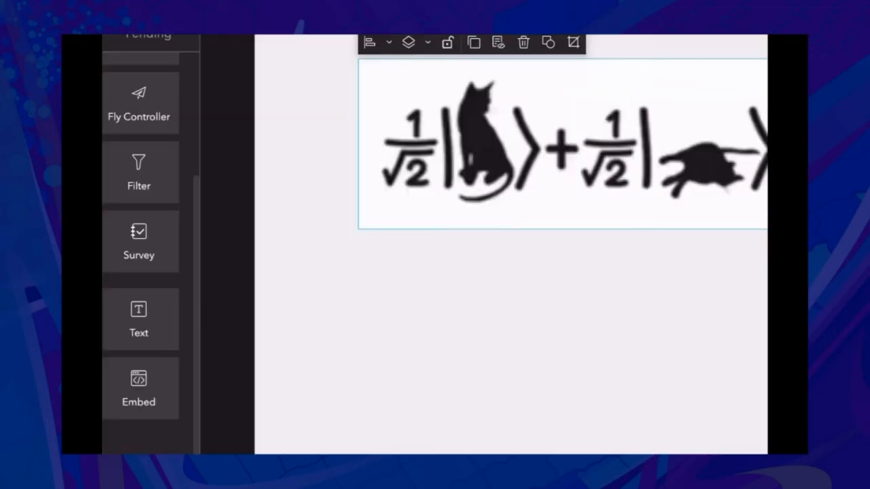
- Change the image widget's width and height modes from Auto to Custom
left_click(767, 131)
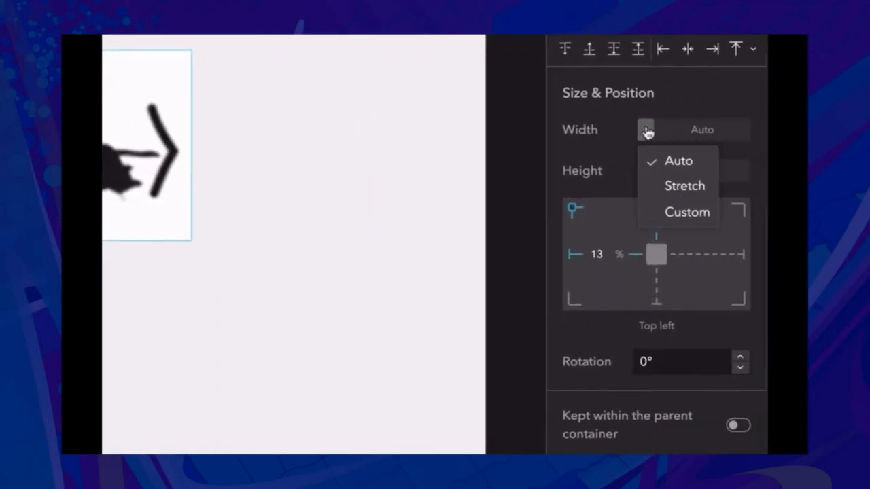
left_click(664, 213)
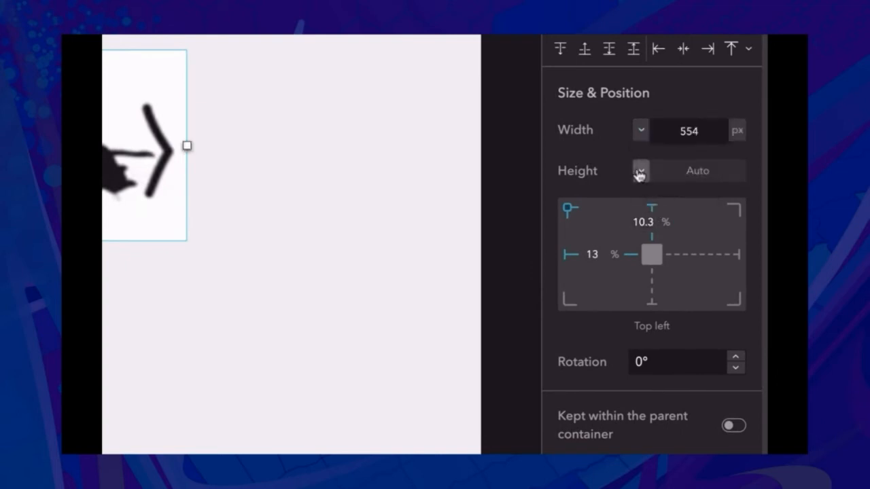
left_click(641, 171)
left_click(676, 260)
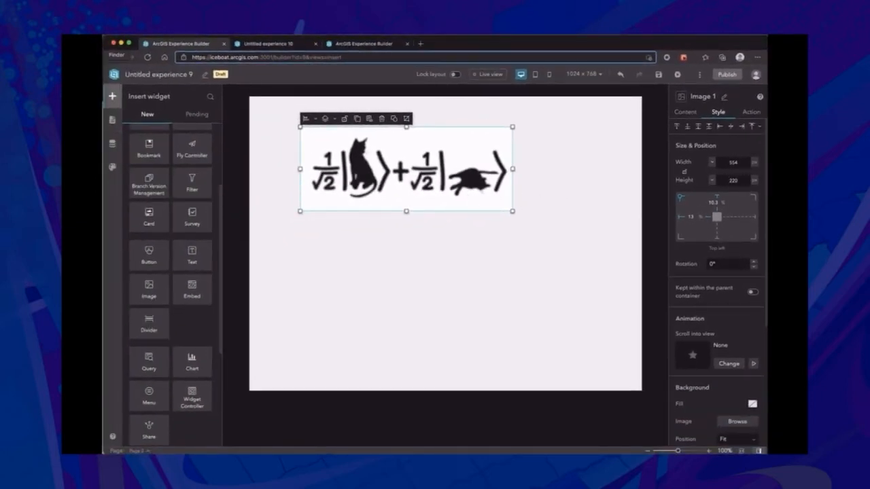
- Switch to Finder and examine the file information of strip.png in the picture folder
left_click(95, 55)
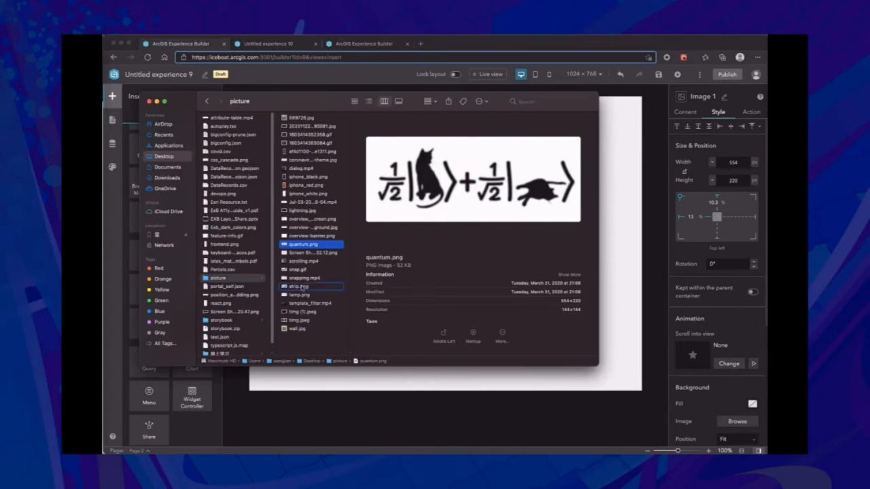
right_click(303, 286)
left_click(332, 321)
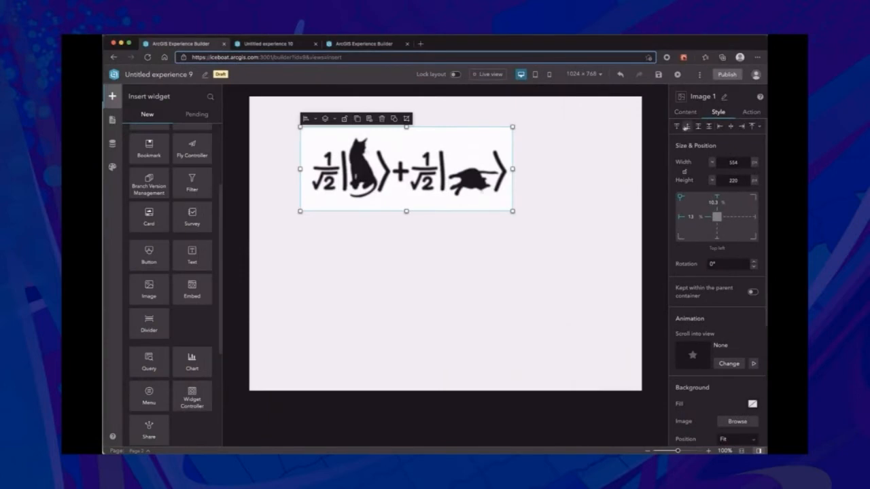
- Replace the image widget's source with the uploaded blue strip picture
left_click(685, 111)
left_click(698, 161)
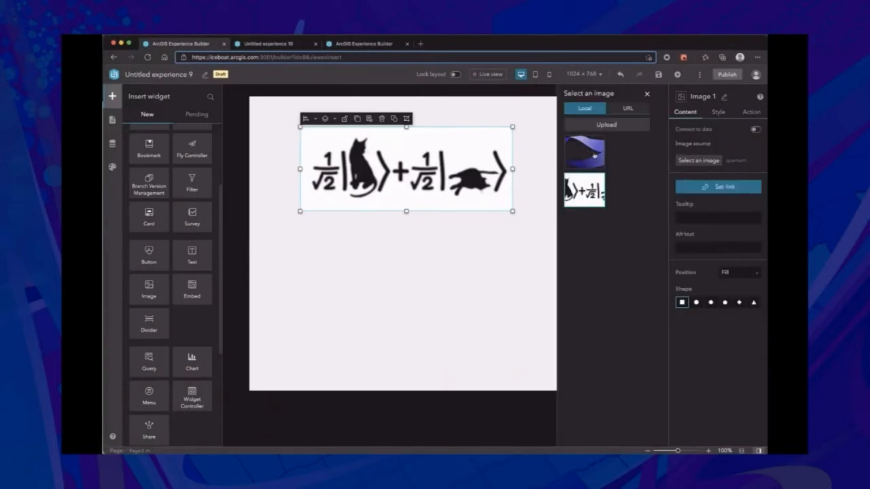
left_click(593, 155)
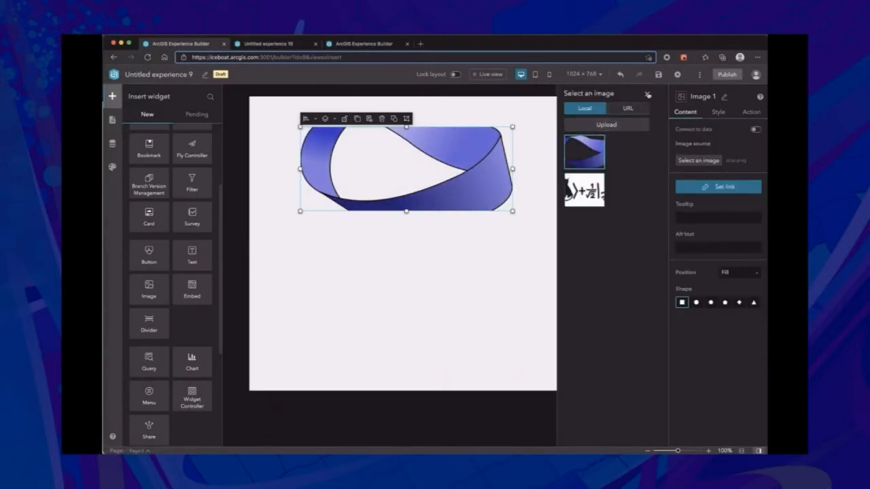
left_click(647, 95)
- Set the strip image's width and height to Auto and move it to about 7.9% from the page's top with a 0% right offset
left_click(717, 112)
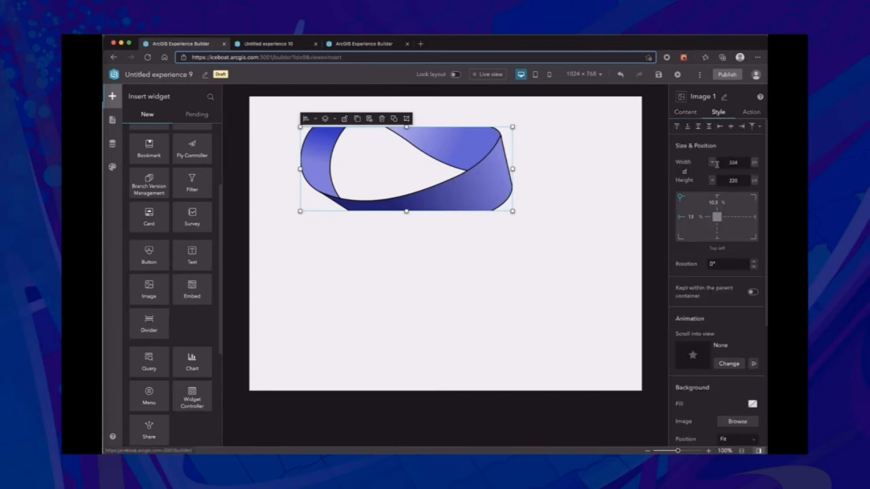
left_click(713, 163)
left_click(715, 179)
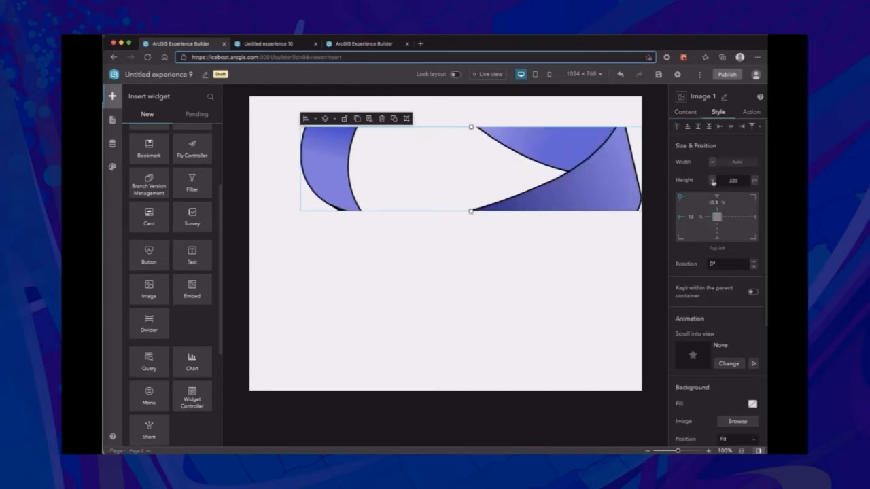
left_click(712, 180)
left_click(721, 195)
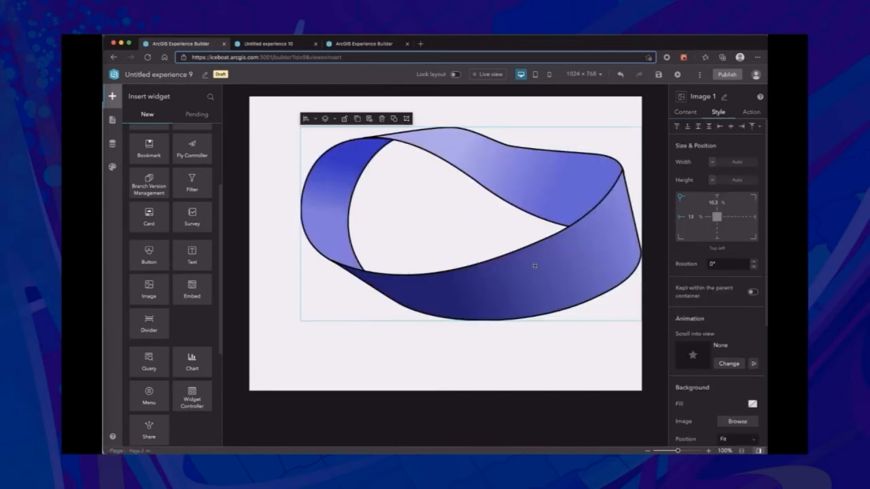
left_click_drag(535, 266, 459, 290)
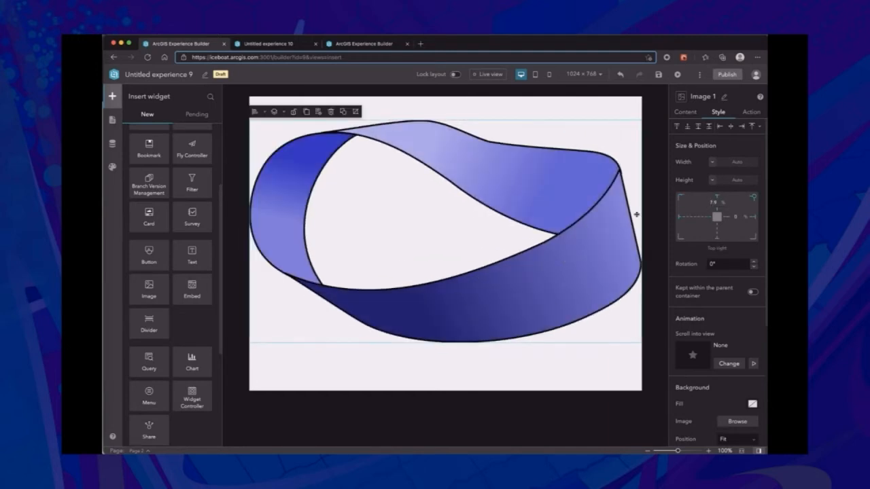
- Examine the auto-sized image at the 1280 × 800 screen size and return the canvas to 1024 × 768
left_click(596, 75)
left_click(592, 103)
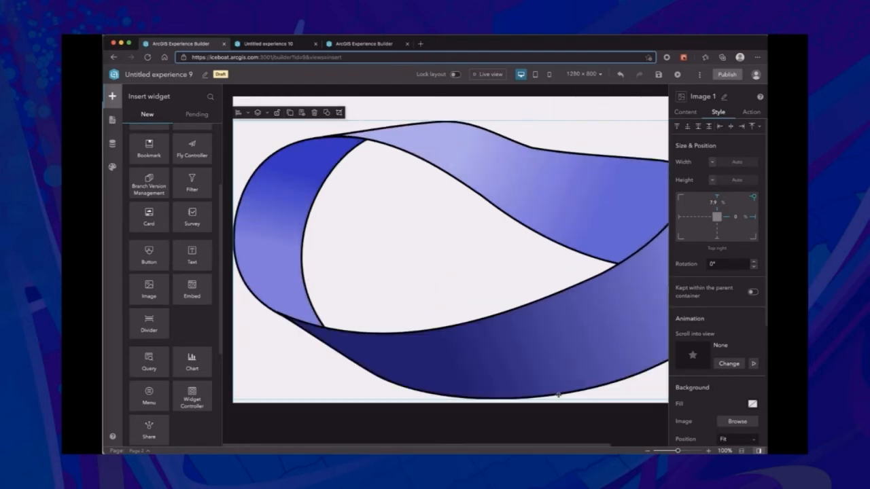
mouse_move(443, 446)
left_mouse_down()
mouse_move(499, 449)
mouse_move(443, 451)
left_mouse_up()
left_click(585, 74)
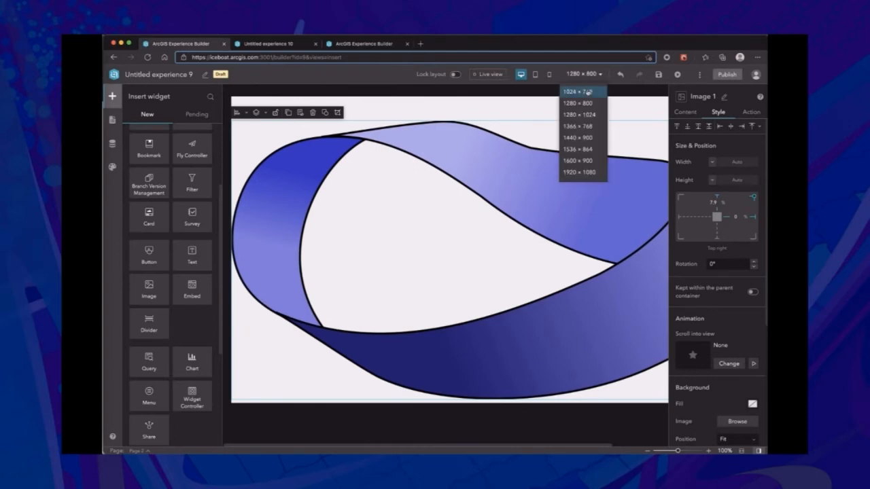
left_click(587, 92)
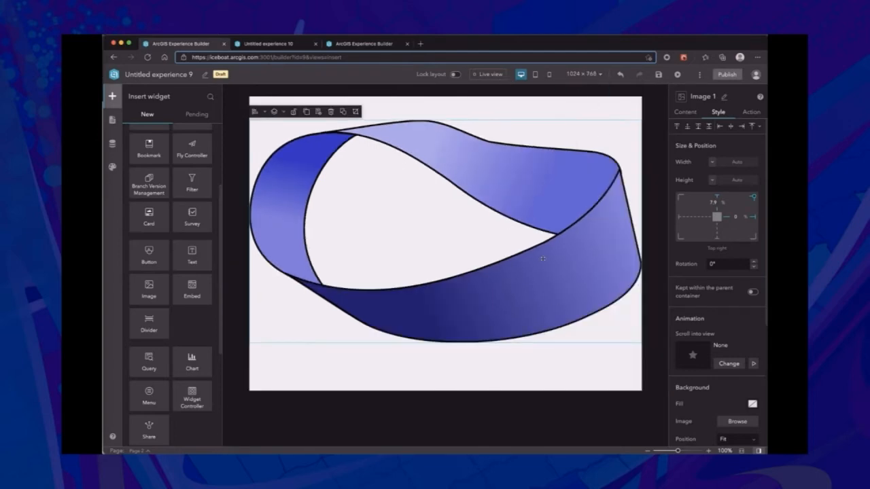
- Replace the image with a text widget about 20.8% from the left and 28.5% from the top, containing the Esri ArcGIS Platform description
left_click(331, 112)
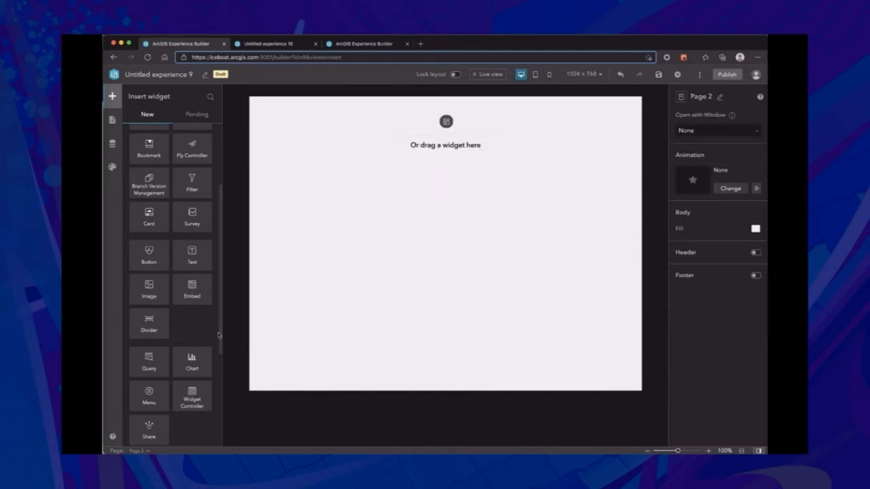
left_click_drag(191, 257, 401, 197)
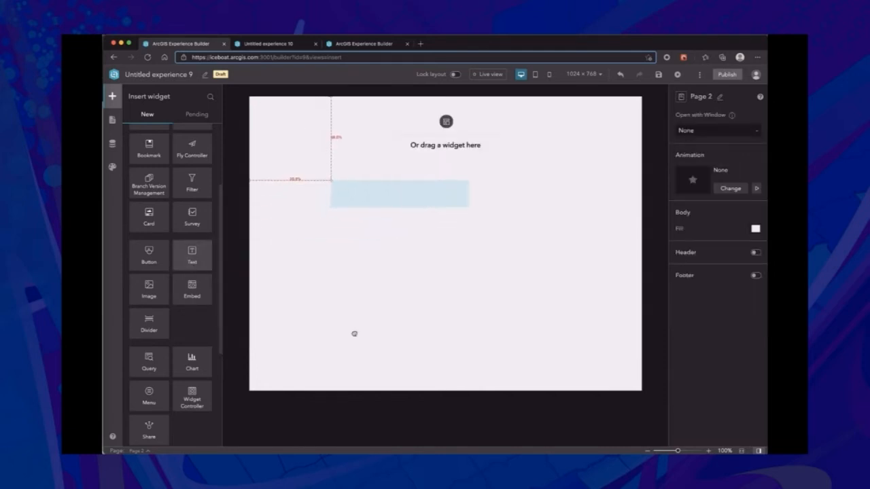
left_click_drag(354, 333, 365, 324)
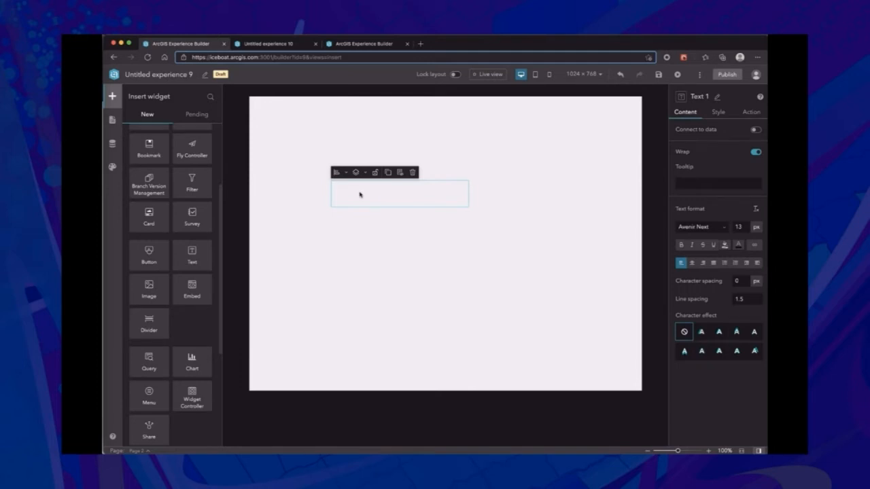
type("software developers, businesses, and organizations that need to bring maps and location services into their products, solutions, and systems.")
left_click(422, 225)
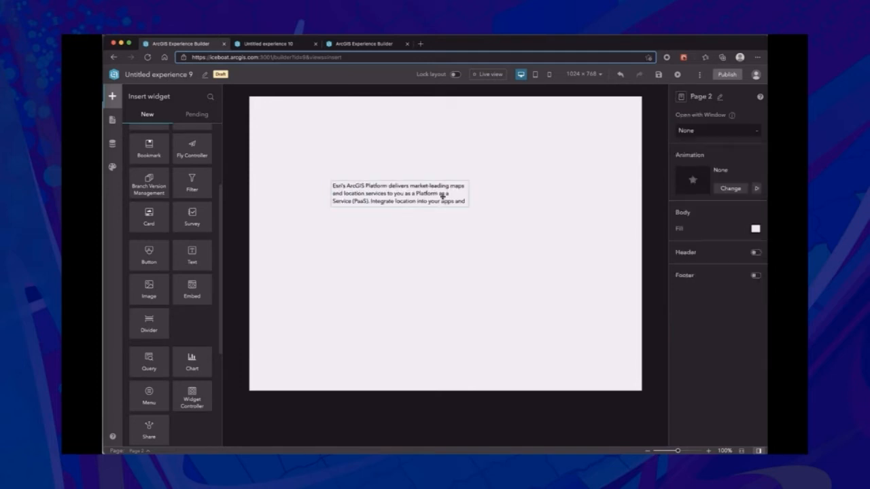
- Set the text widget's height to Auto
left_click(435, 210)
left_click(719, 115)
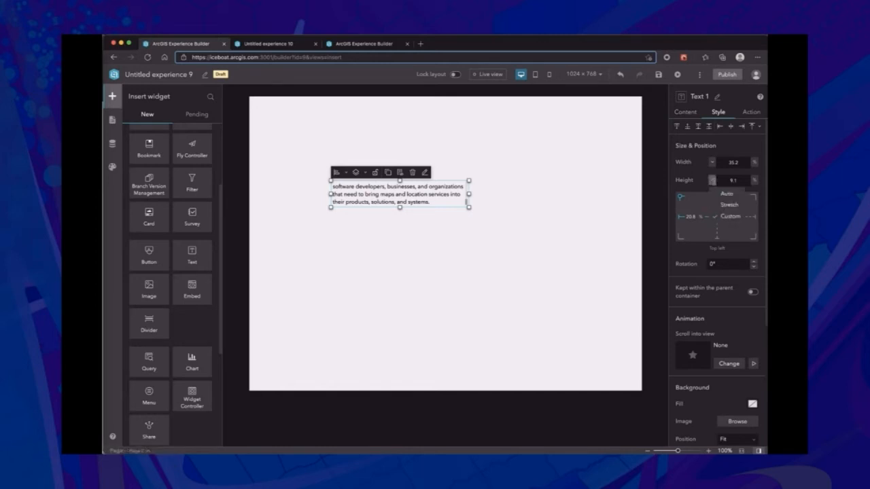
left_click(712, 181)
left_click(727, 194)
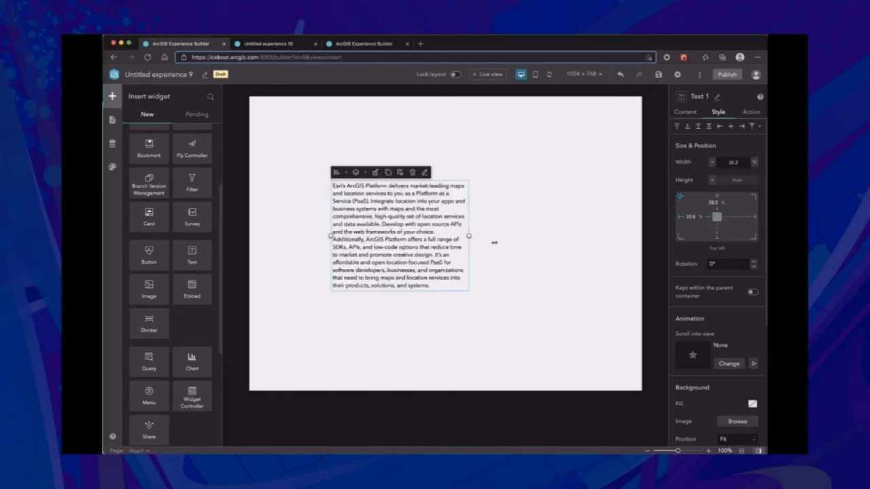
- Delete the widget's text from "Develop with open source APIs" to the end
double_click(435, 286)
left_click_drag(431, 286, 384, 226)
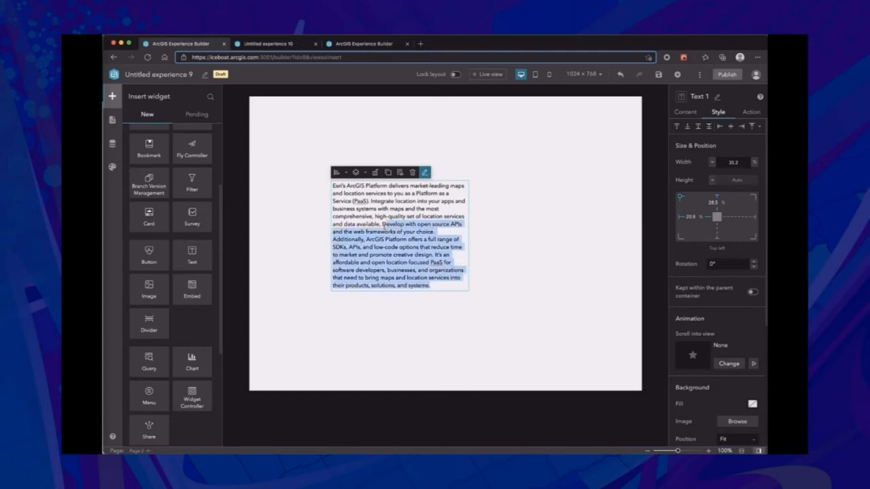
key("BackSpace")
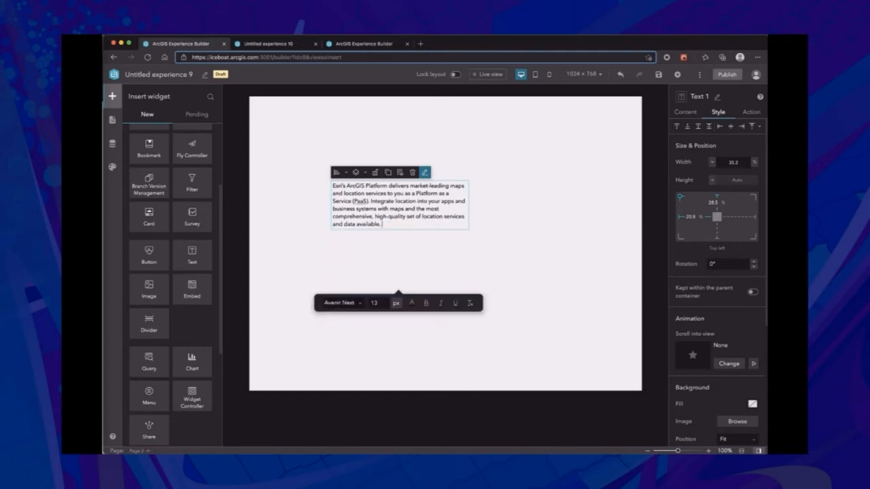
- Replace the text widget with an image widget about 26.8% from the left and 11.1% from the top
left_click(492, 231)
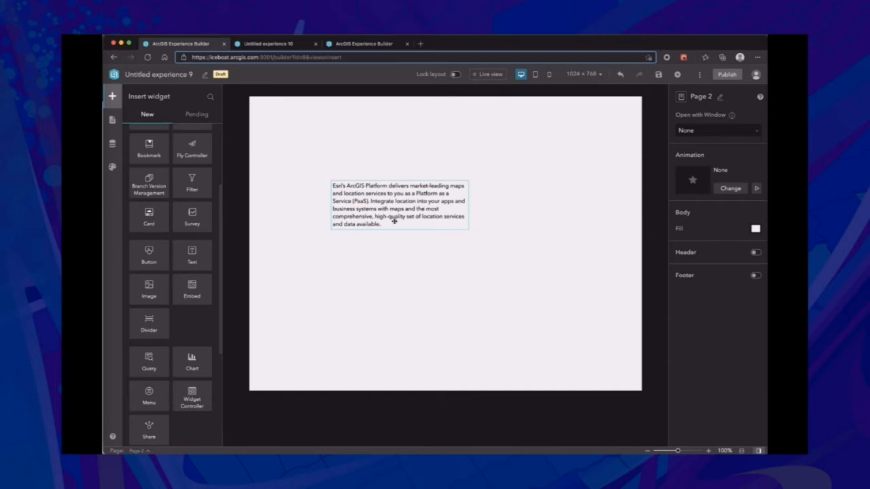
left_click_drag(390, 210, 385, 178)
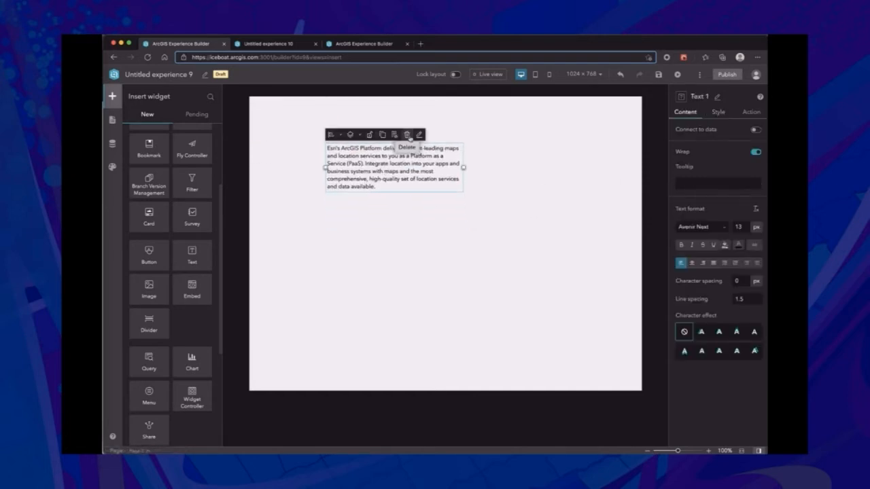
left_click(407, 135)
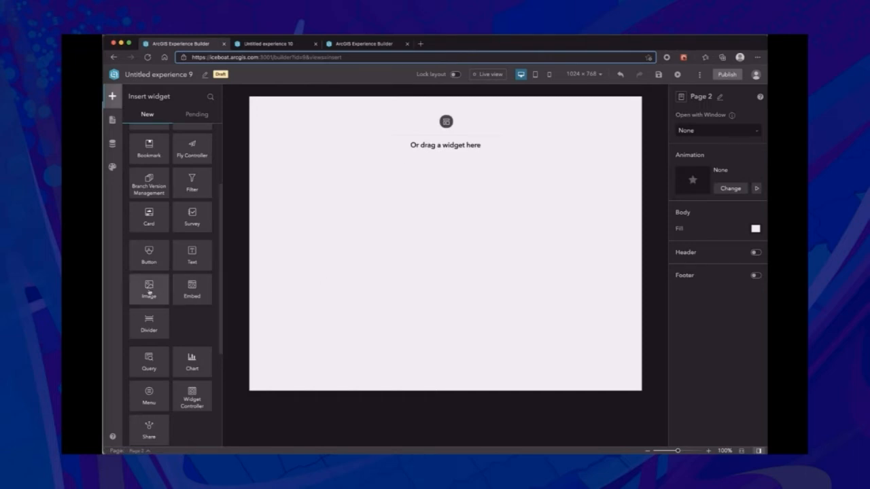
left_click_drag(150, 289, 410, 186)
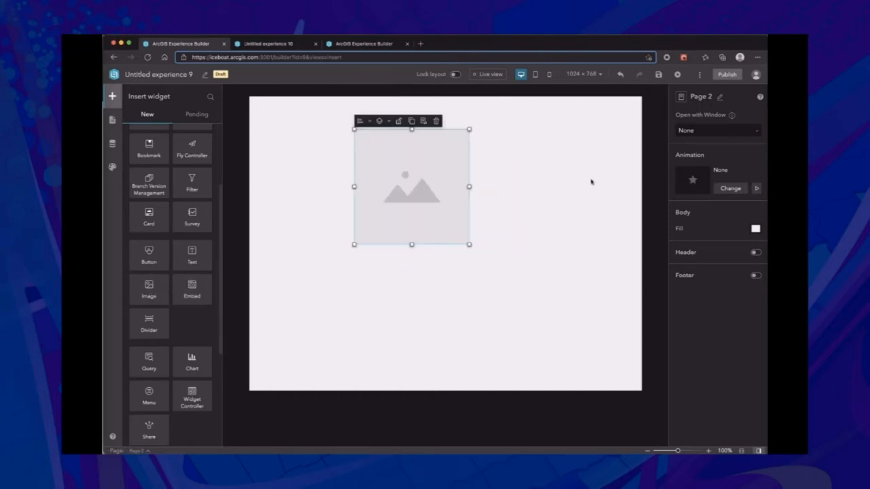
- Set the image's width to Stretch and widen it to margins of about 5.5% on the left and 4.6% on the right
left_click(718, 112)
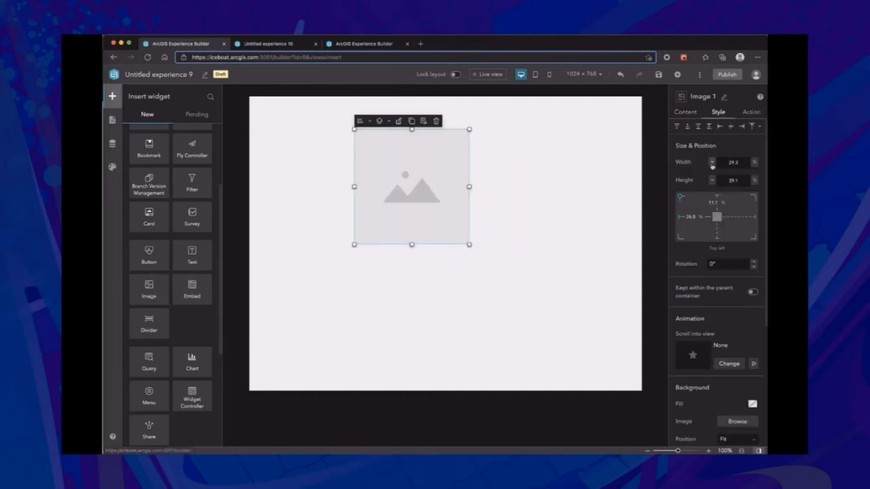
left_click(712, 164)
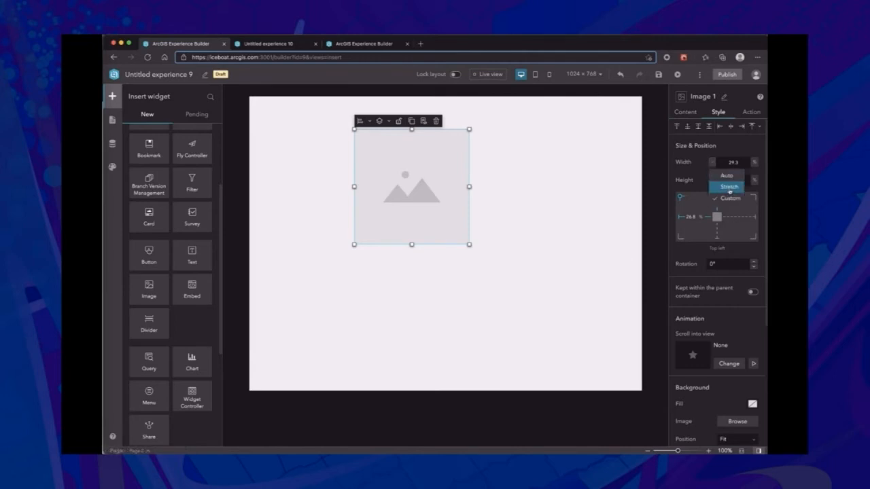
left_click(729, 187)
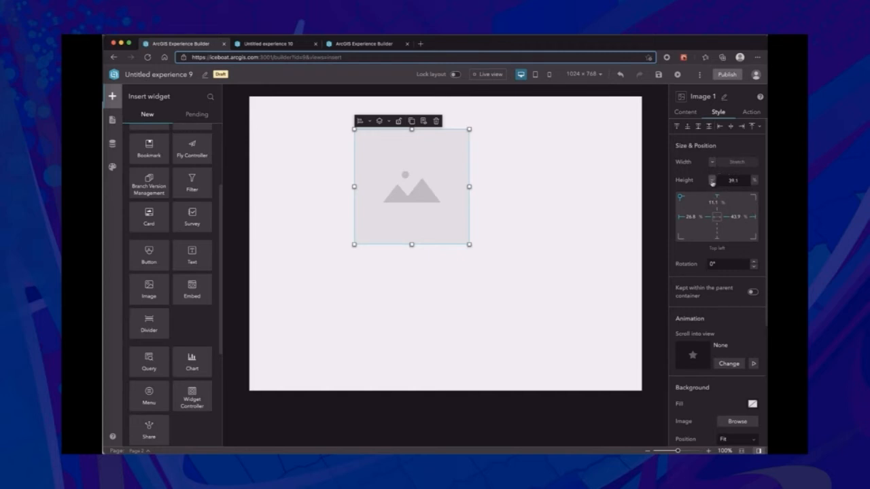
left_click(711, 180)
left_click(695, 175)
left_click_drag(353, 186, 268, 175)
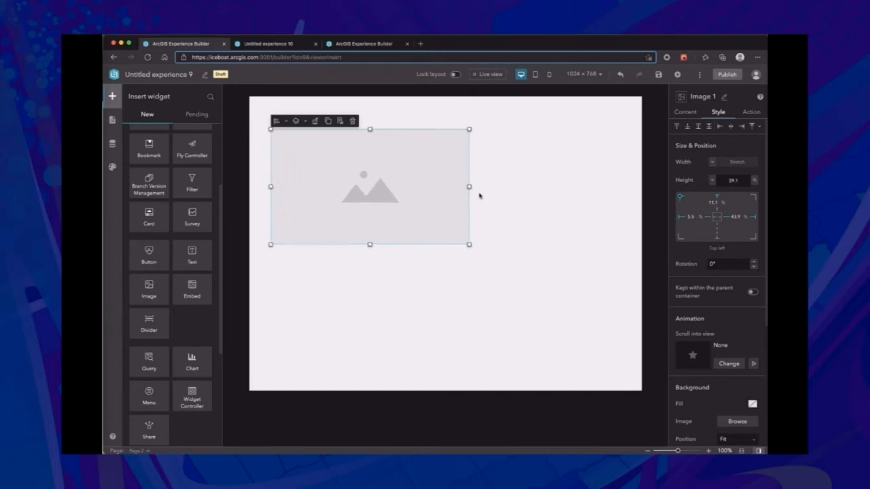
left_click_drag(468, 186, 623, 187)
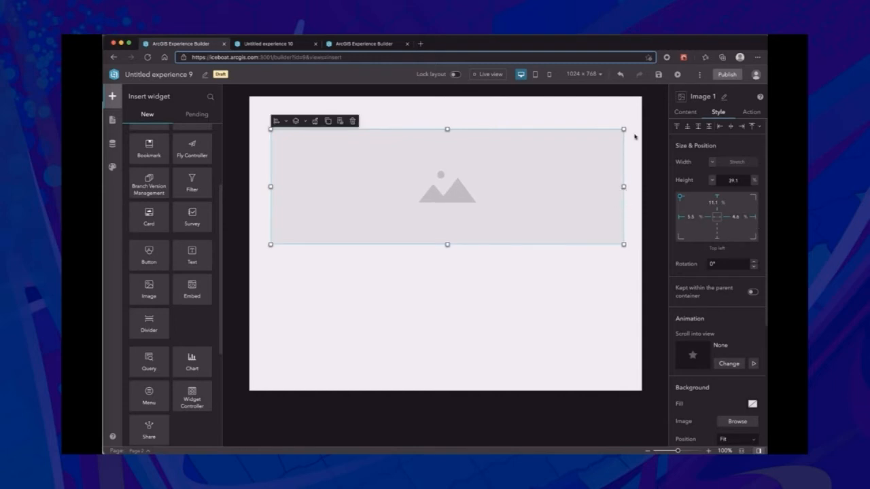
- Examine the stretched image at the 1366 × 768 and 1600 × 900 screen sizes, and return the canvas to 1024 × 768
left_click(588, 75)
left_click(586, 126)
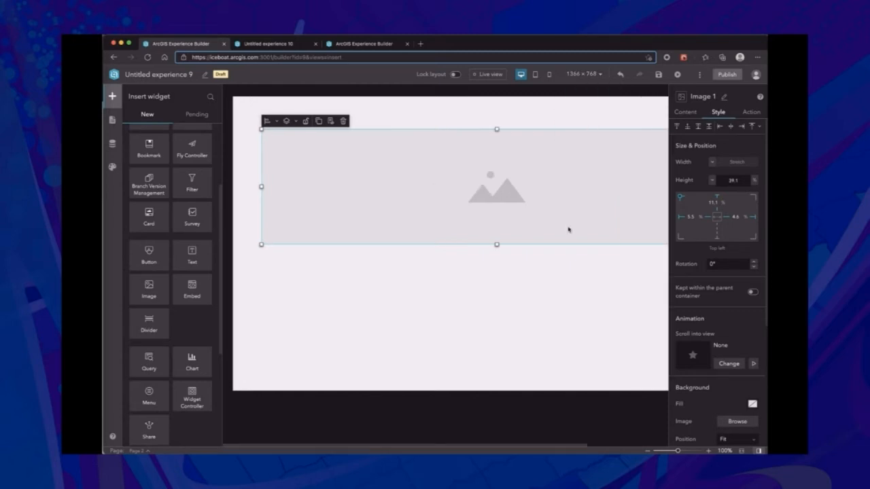
left_click_drag(365, 445, 396, 445)
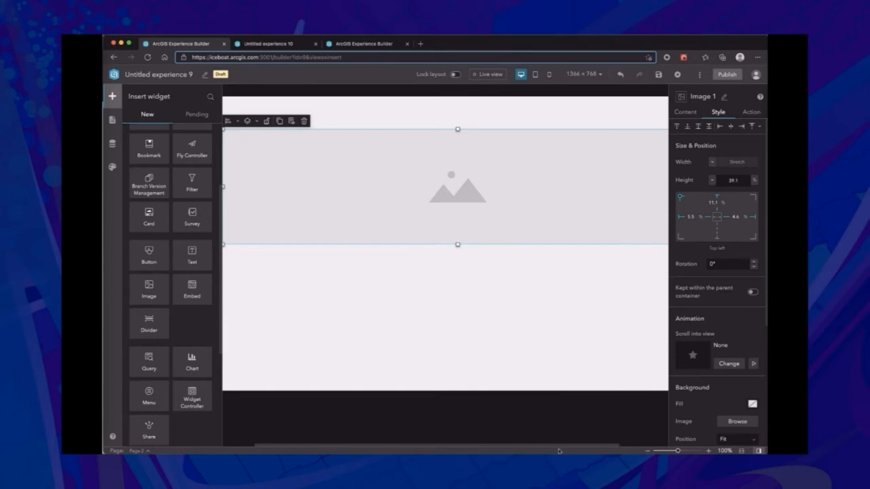
left_click(593, 74)
left_click(577, 161)
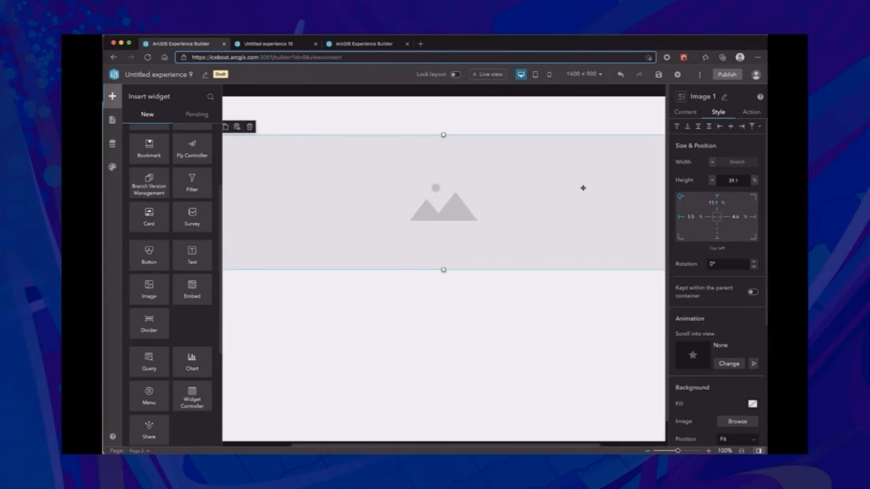
left_click_drag(541, 447, 438, 447)
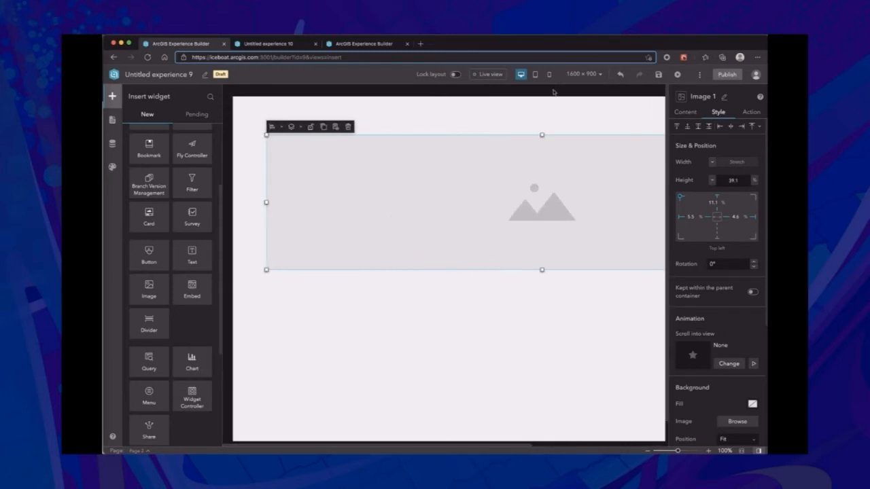
left_click(591, 74)
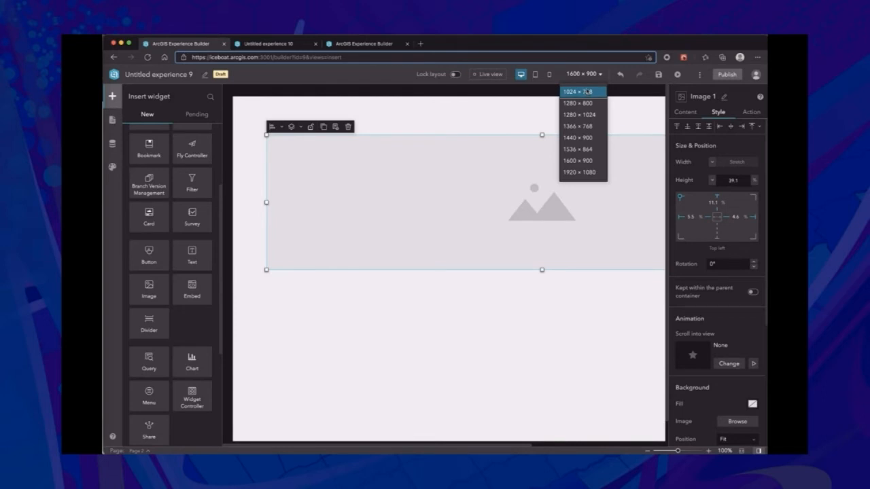
left_click(587, 92)
left_click(319, 104)
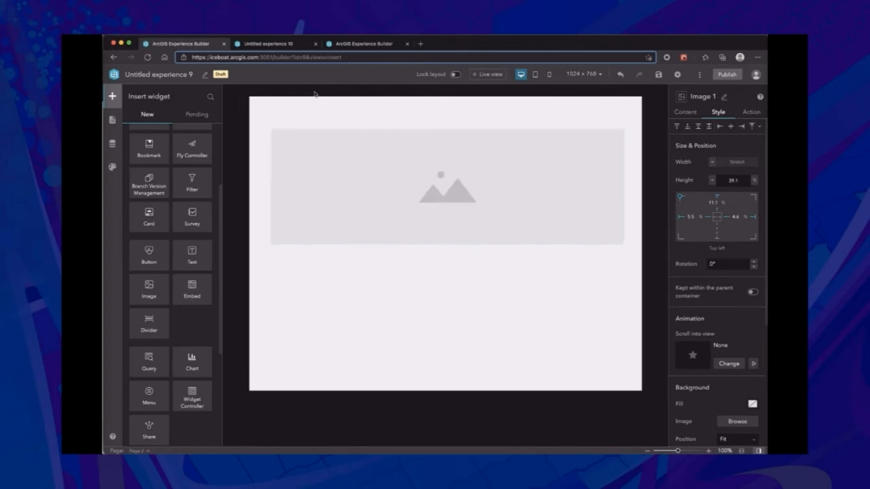
- Detach the Untitled experience 10 preview into its own window, and narrow and widen it to compare how its three images respond
left_click(276, 45)
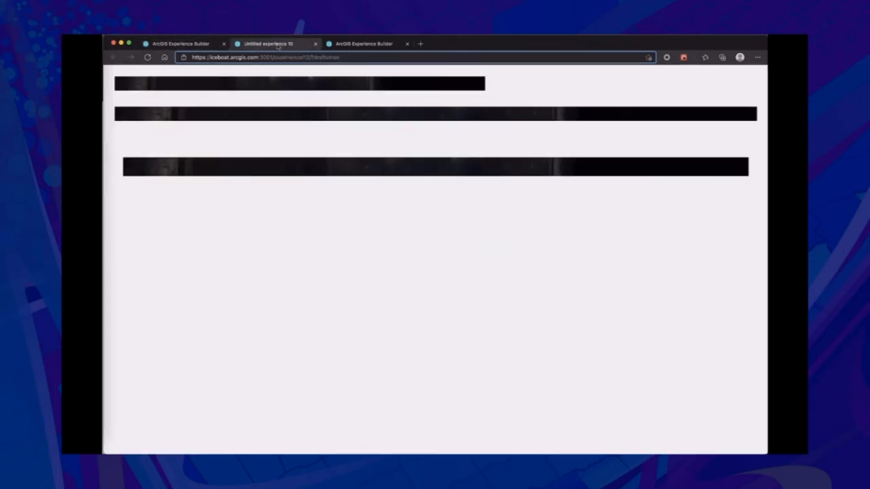
left_click_drag(276, 46, 282, 78)
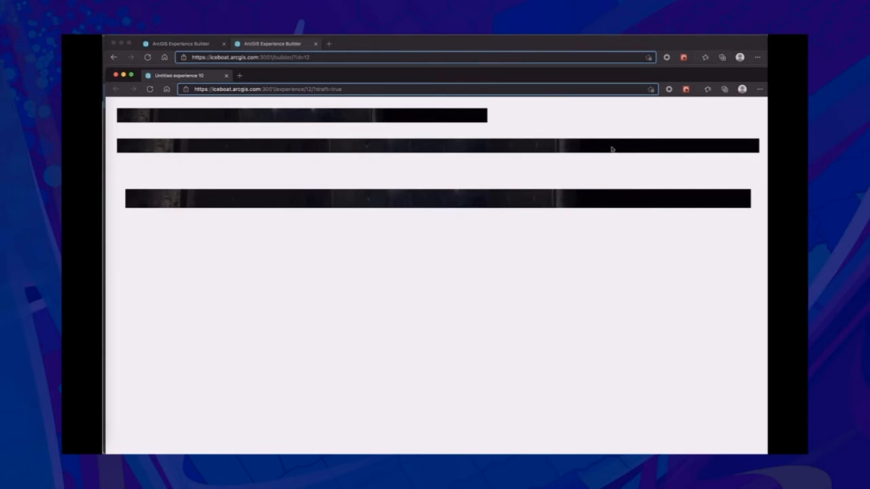
left_click_drag(677, 83, 664, 65)
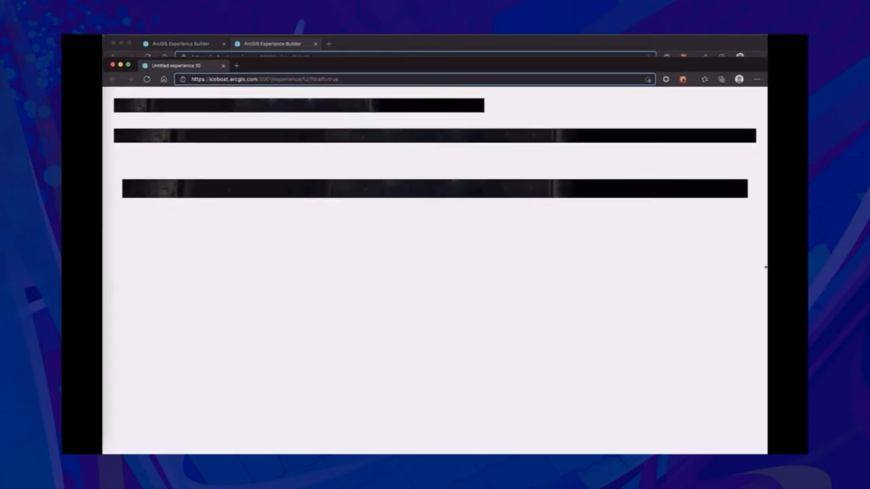
mouse_move(766, 267)
left_mouse_down()
mouse_move(482, 240)
mouse_move(392, 176)
mouse_move(371, 130)
mouse_move(294, 130)
left_mouse_up()
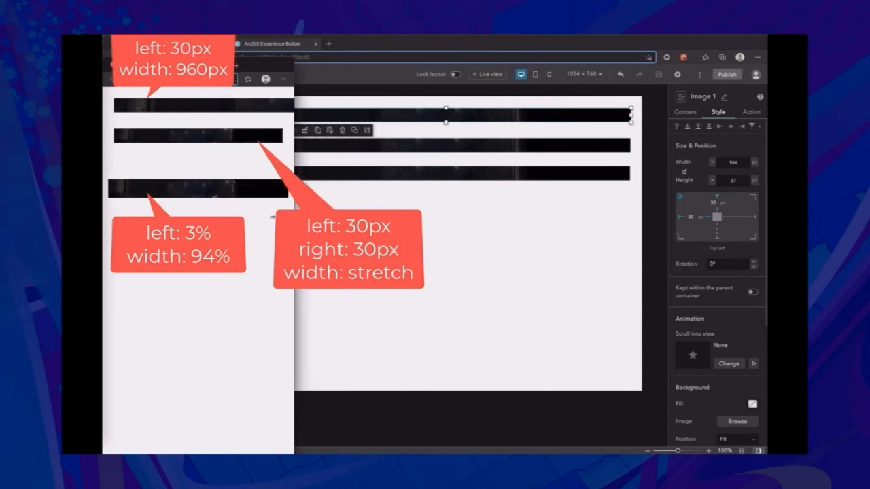
left_click_drag(294, 219, 760, 239)
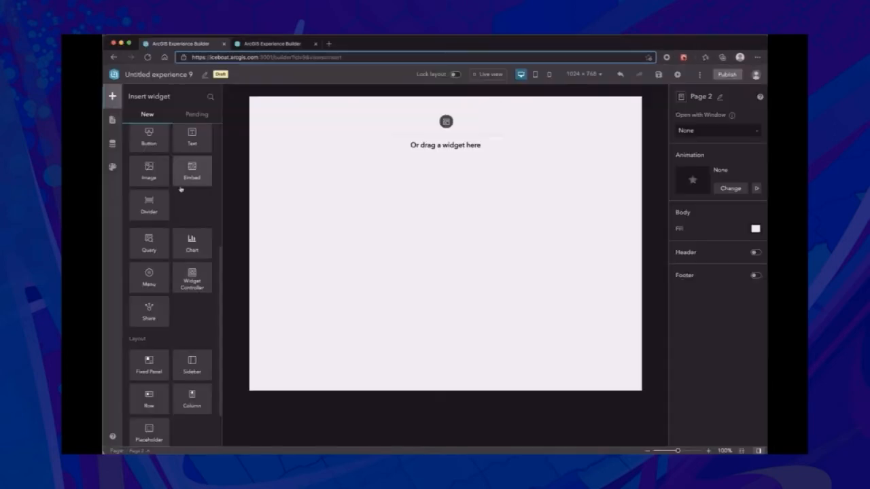
- Add an image widget about 26.7% from the right and 18.4% from the top, with its width and height in px
mouse_move(149, 170)
left_mouse_down()
mouse_move(156, 178)
mouse_move(477, 215)
left_mouse_up()
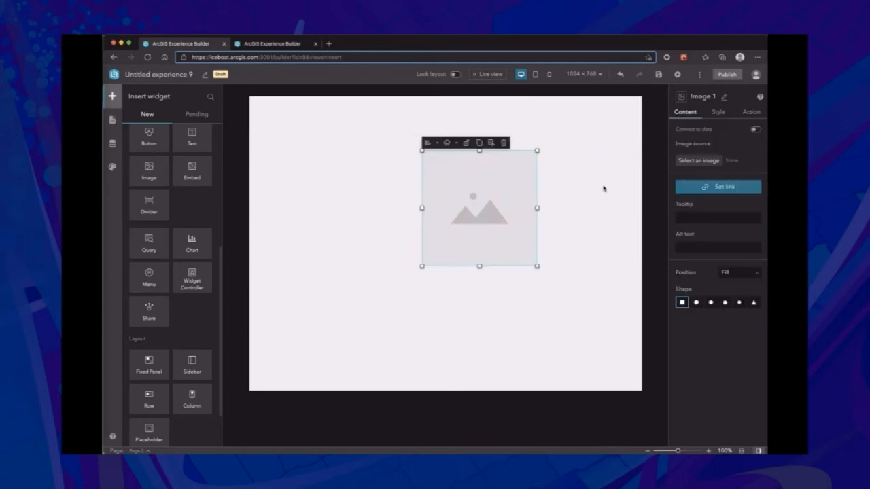
left_click(718, 112)
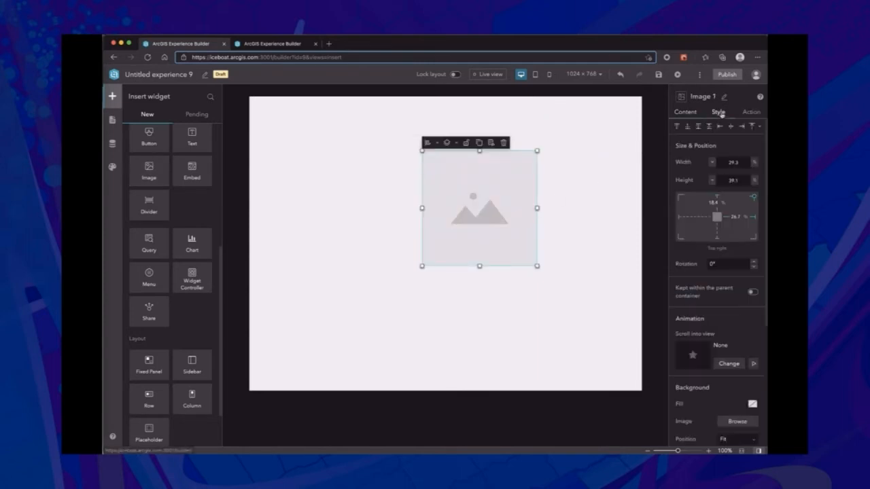
left_click(755, 162)
left_click(751, 176)
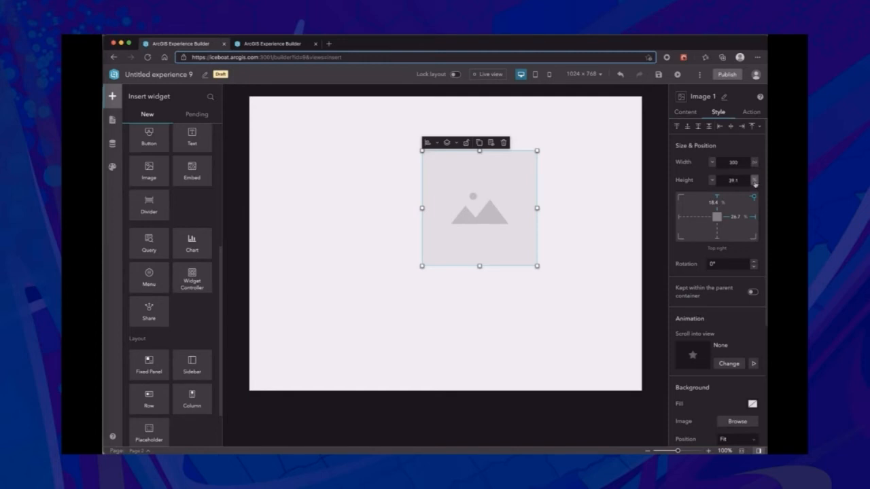
left_click(753, 180)
left_click(751, 195)
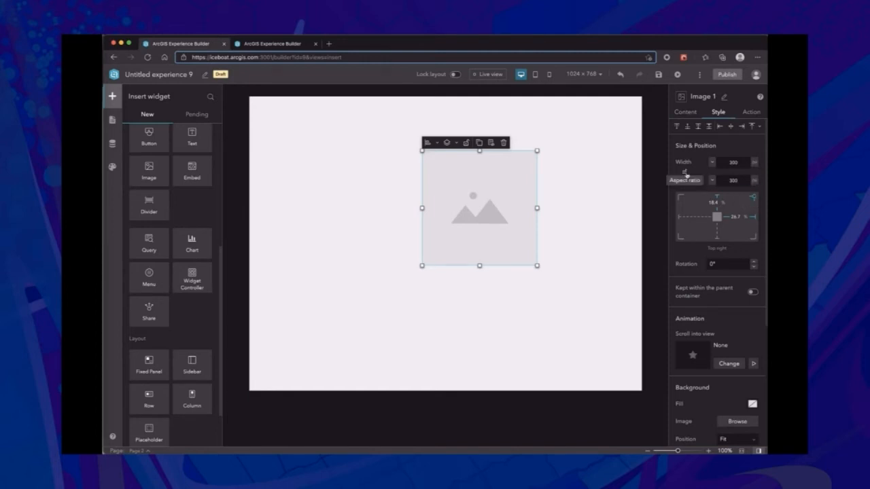
- Lock the image's aspect ratio, and enlarge and reposition it to about 488 px square, 16.4% from the left and 10.4% from the top
left_click(686, 174)
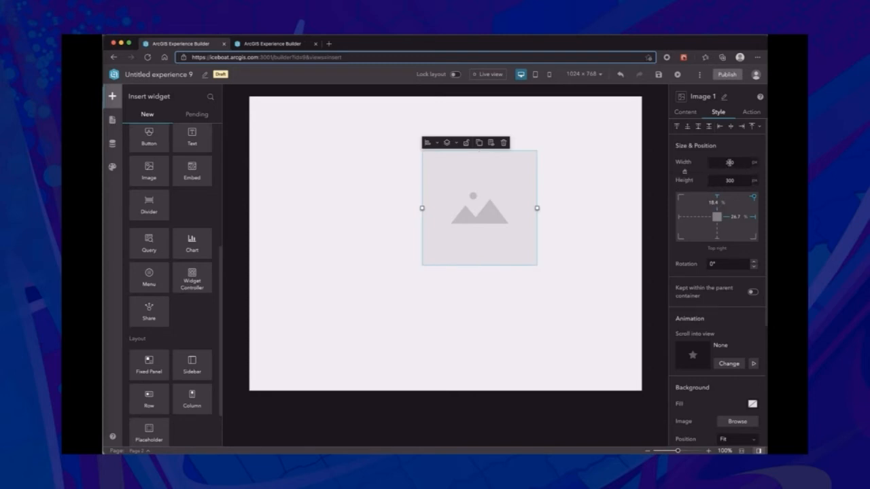
left_click_drag(421, 208, 348, 216)
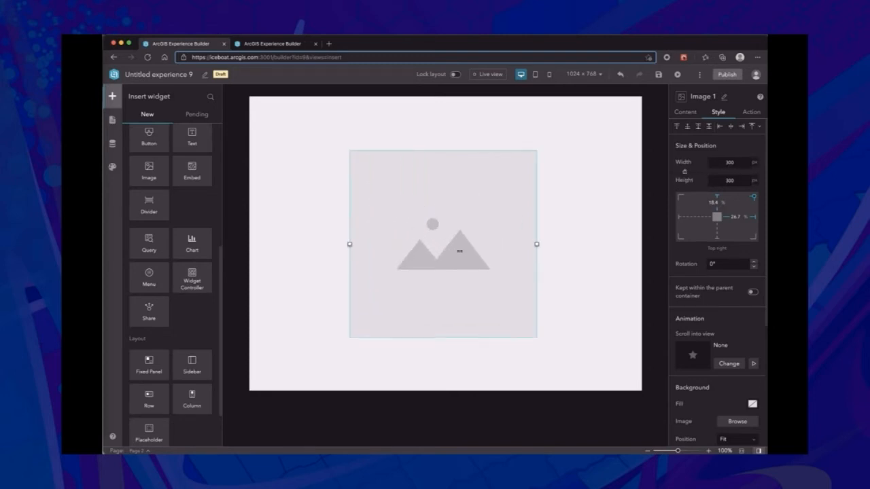
left_click_drag(489, 262, 453, 238)
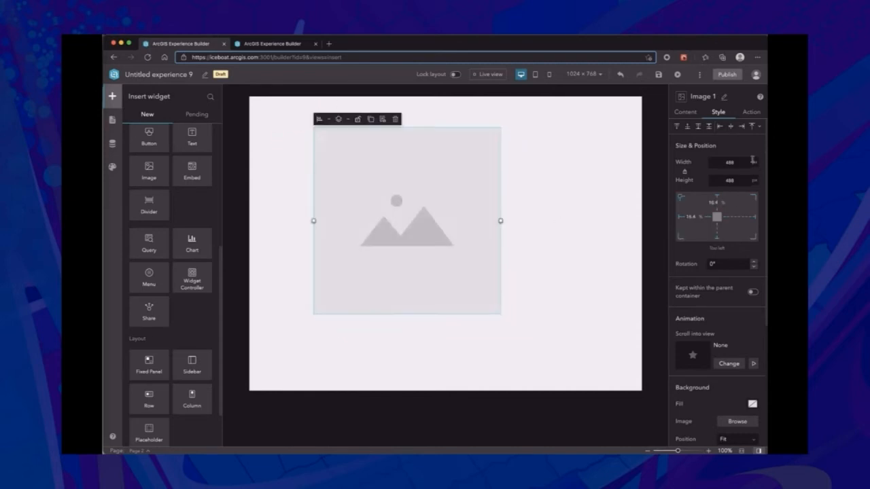
- Set the locked image's width to 240 px and enlarge it proportionally to about 301 px
double_click(721, 163)
key("Return")
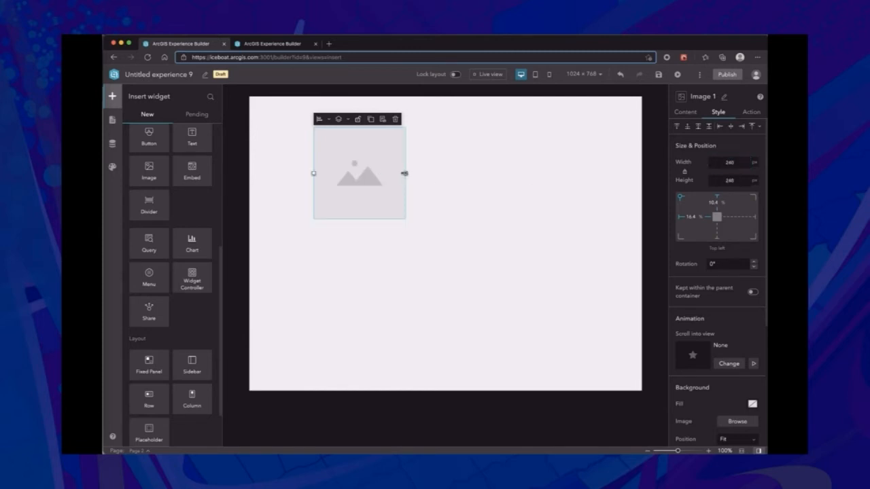
left_click_drag(405, 173, 429, 184)
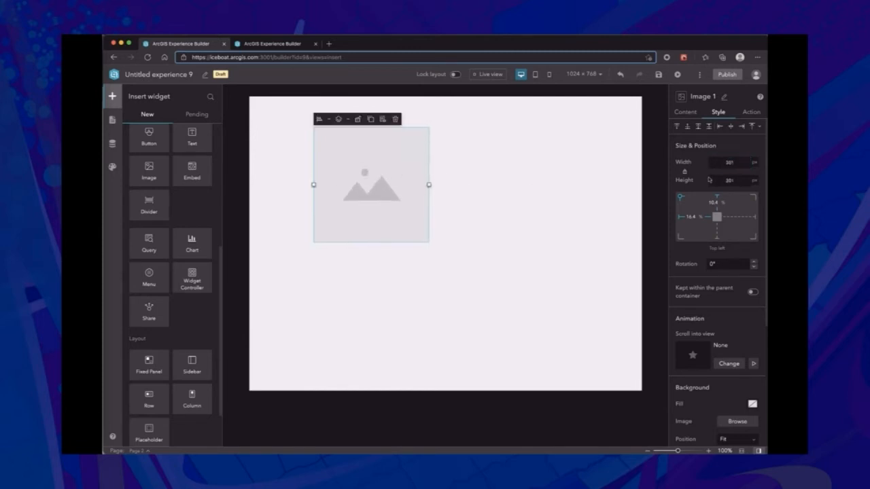
- Unlock the image's aspect ratio and set its size to 100 px wide and 75 px high
left_click(685, 173)
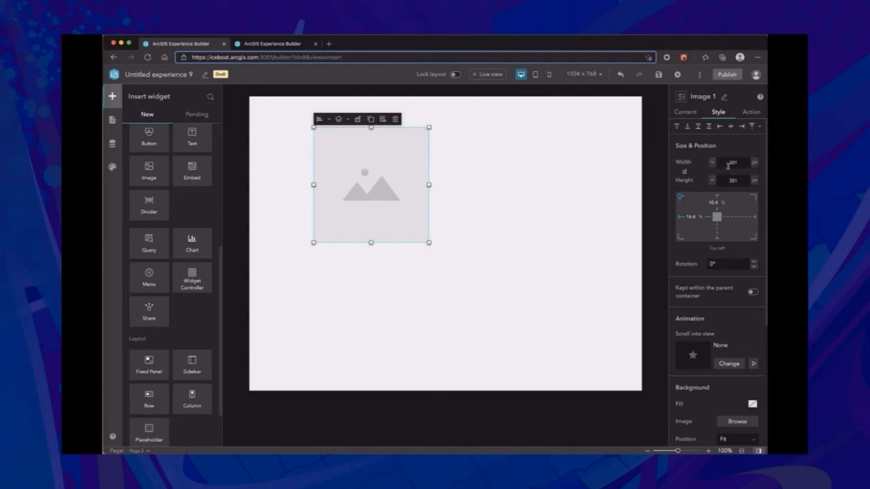
double_click(729, 164)
type("100")
double_click(729, 181)
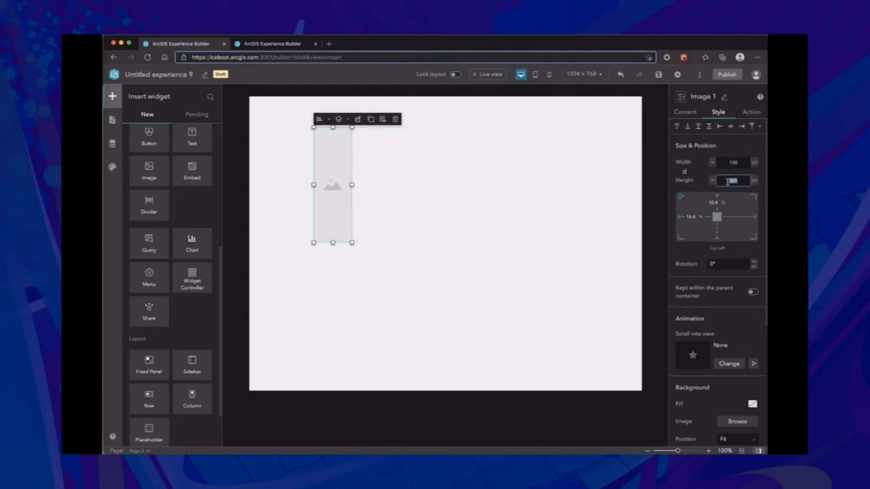
type("75")
key("Return")
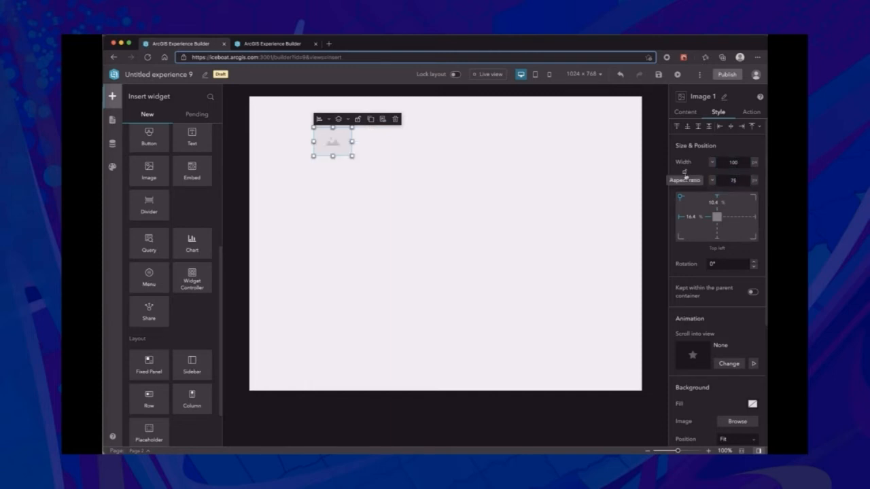
- Lock the image's new aspect ratio and enlarge the image proportionally
left_click(685, 172)
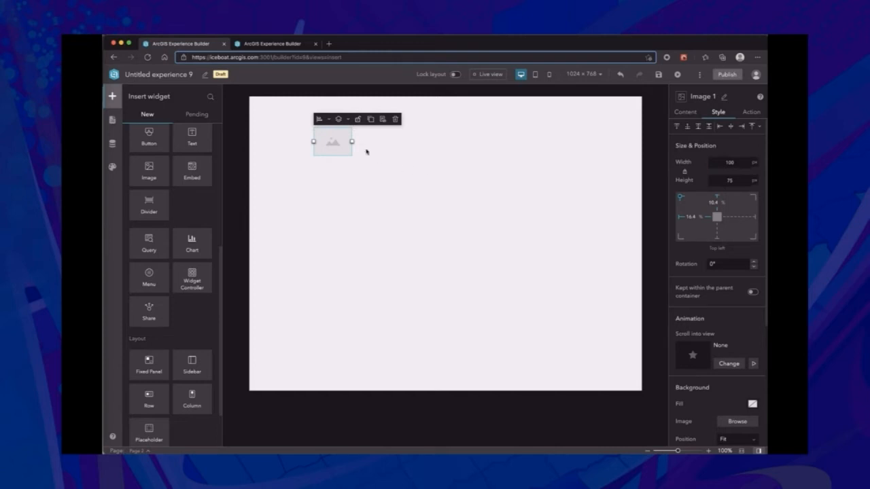
left_click_drag(364, 143, 519, 230)
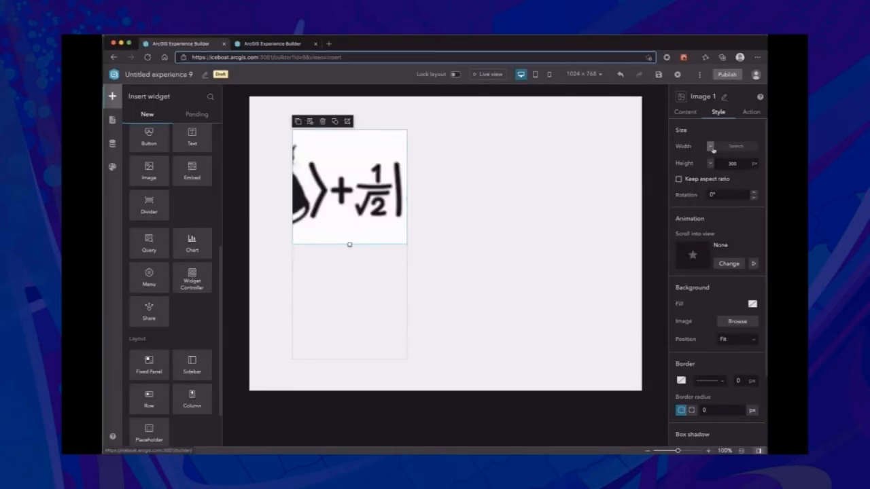
- Switch the column image's width to Custom, narrow it to about 222 px, and return the width to Stretch
left_click(710, 147)
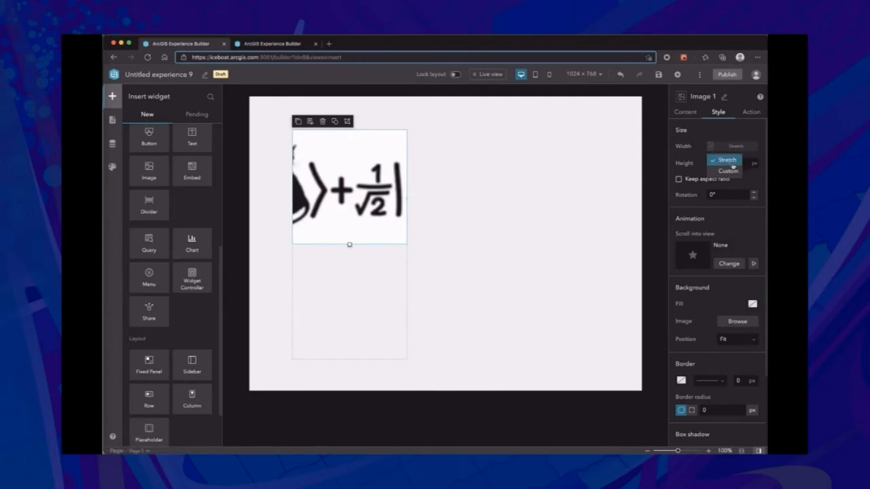
left_click(727, 170)
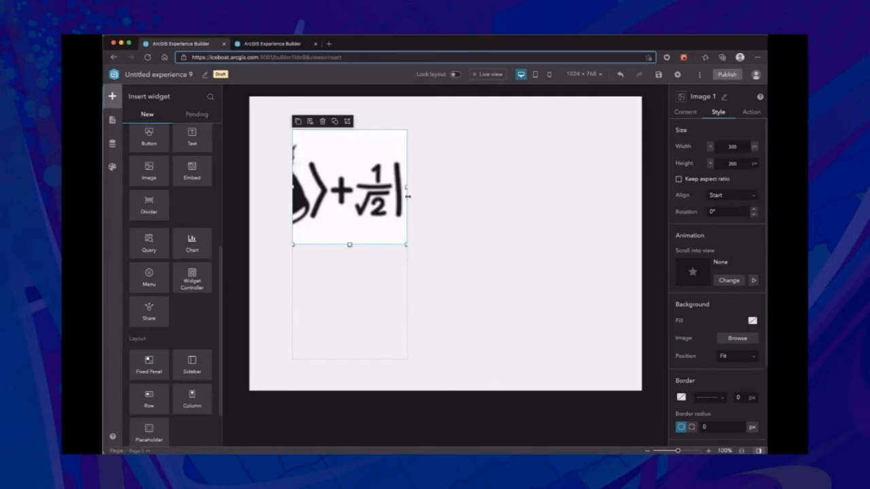
left_click_drag(395, 187, 376, 183)
left_click(710, 147)
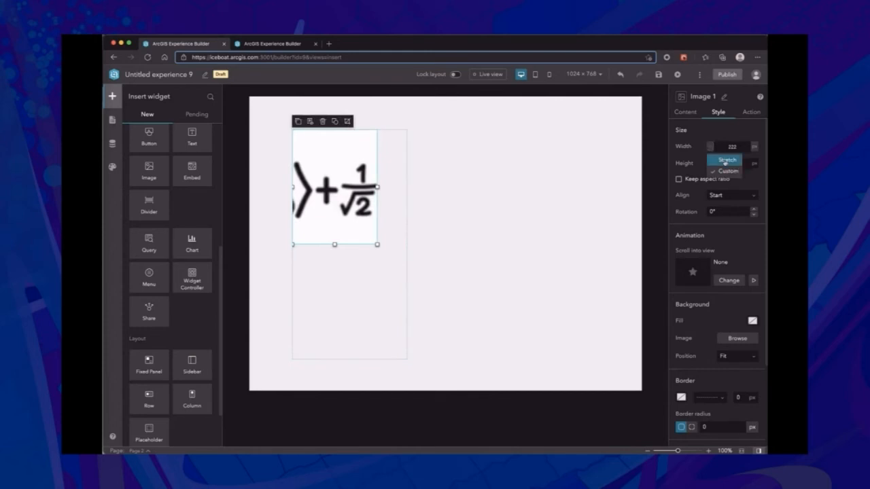
left_click(723, 160)
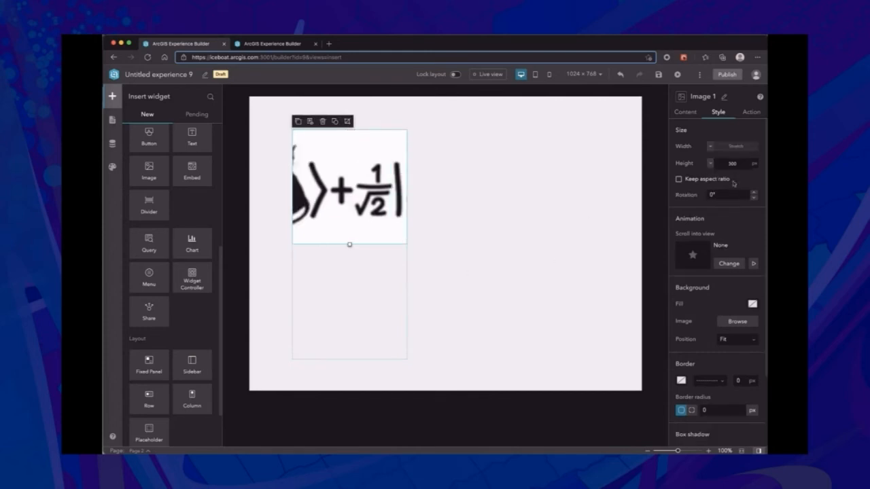
- Keep the image's height on Custom and reduce it to about 236 px
left_click(709, 163)
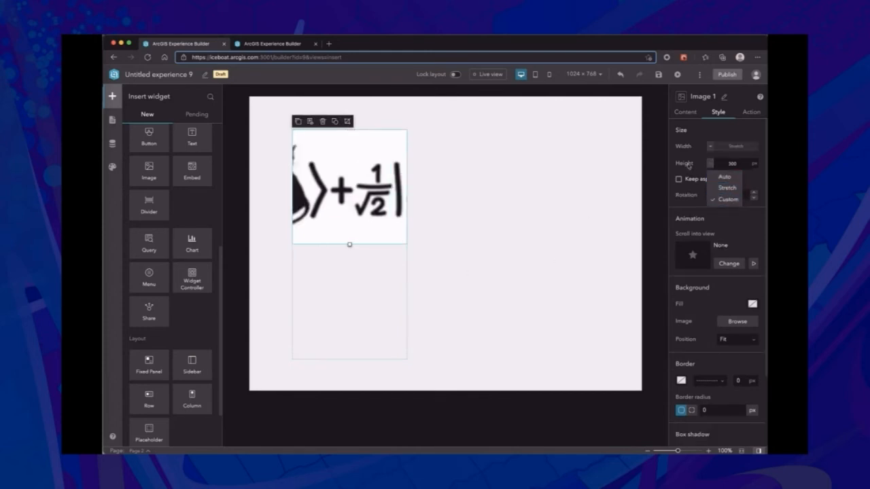
left_click(727, 200)
mouse_move(352, 235)
left_mouse_down()
mouse_move(350, 196)
mouse_move(350, 220)
left_mouse_up()
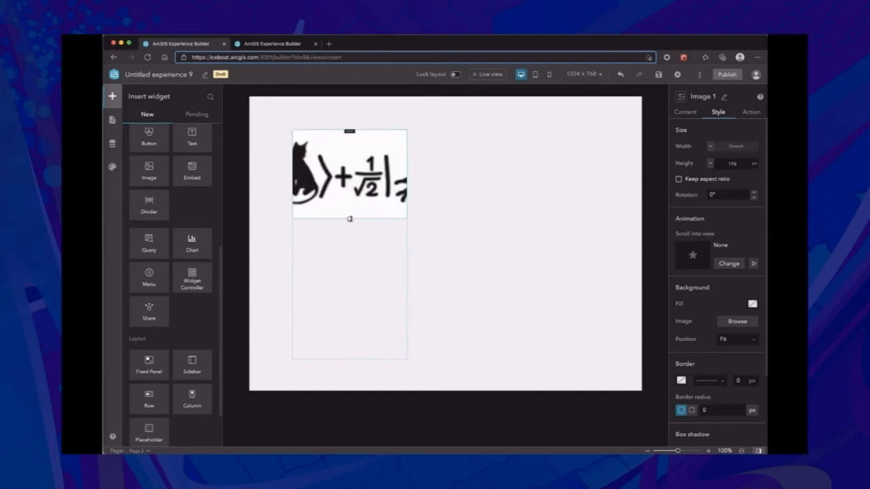
- Set the image's height to Auto and widen its parent column to about 29.7%
left_click(710, 165)
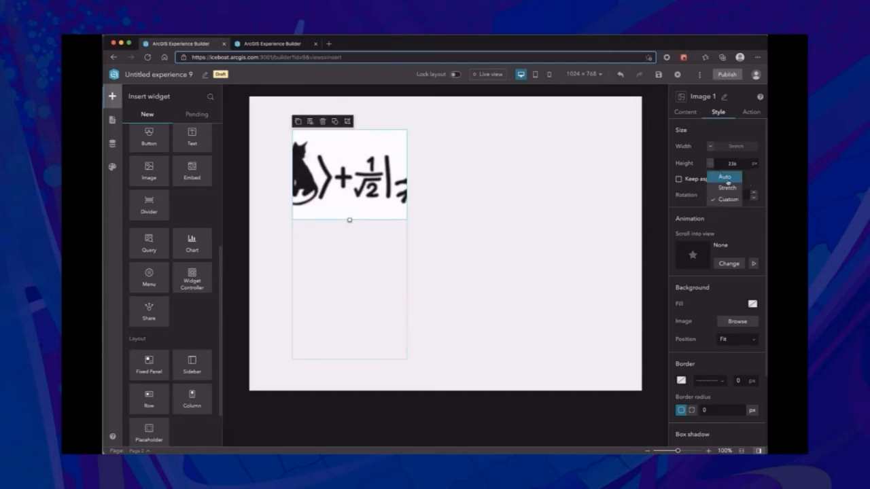
left_click(725, 178)
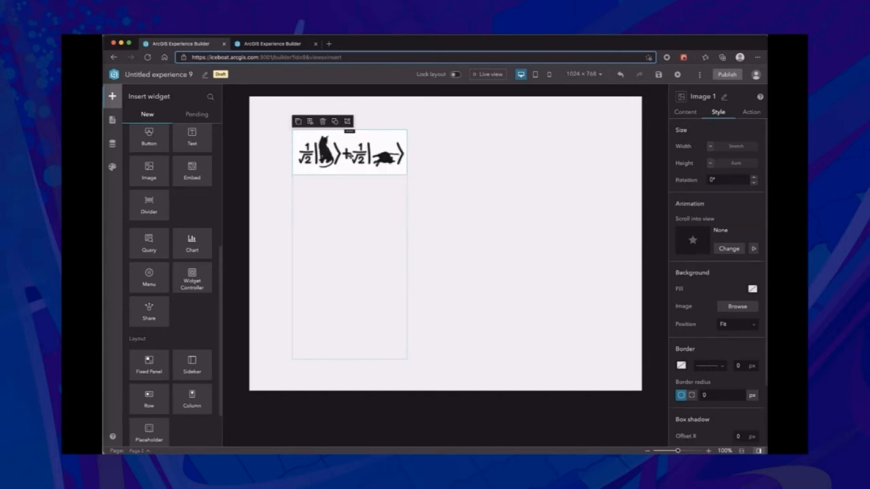
left_click(398, 213)
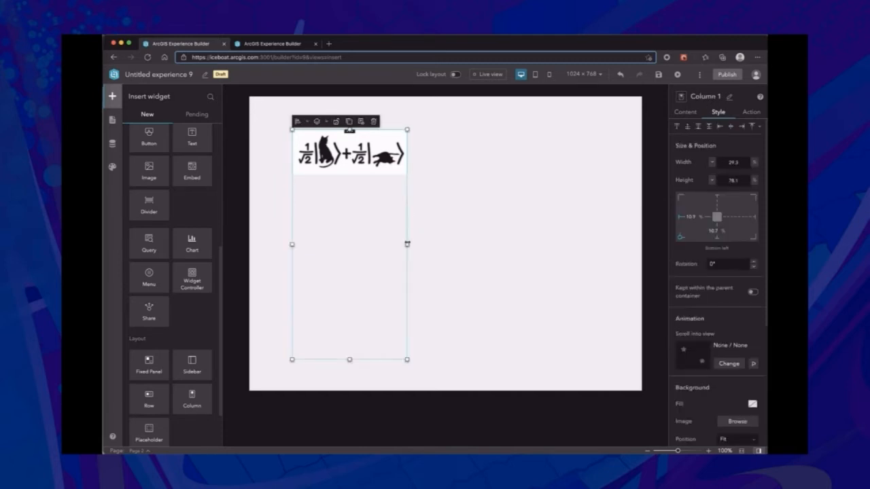
mouse_move(408, 246)
left_mouse_down()
mouse_move(453, 252)
mouse_move(408, 247)
mouse_move(412, 238)
left_mouse_up()
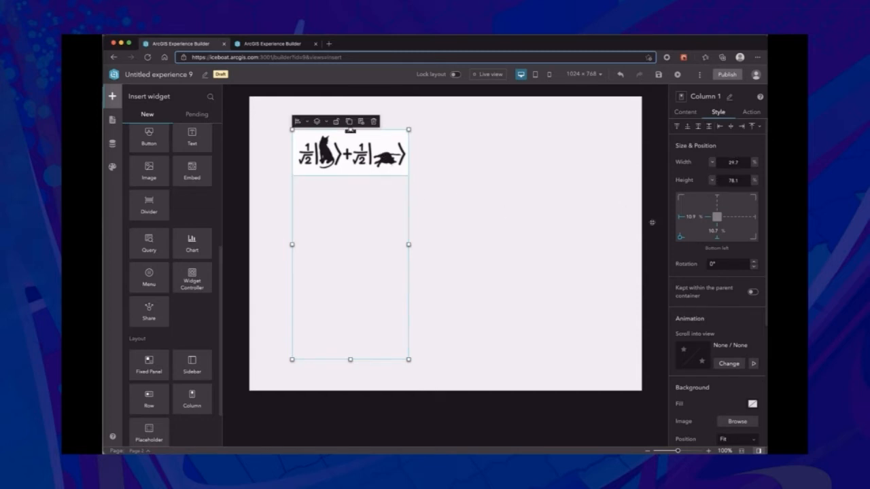
- Return the image's height to Custom and lock its aspect ratio at 100:78
left_click(382, 157)
left_click(710, 163)
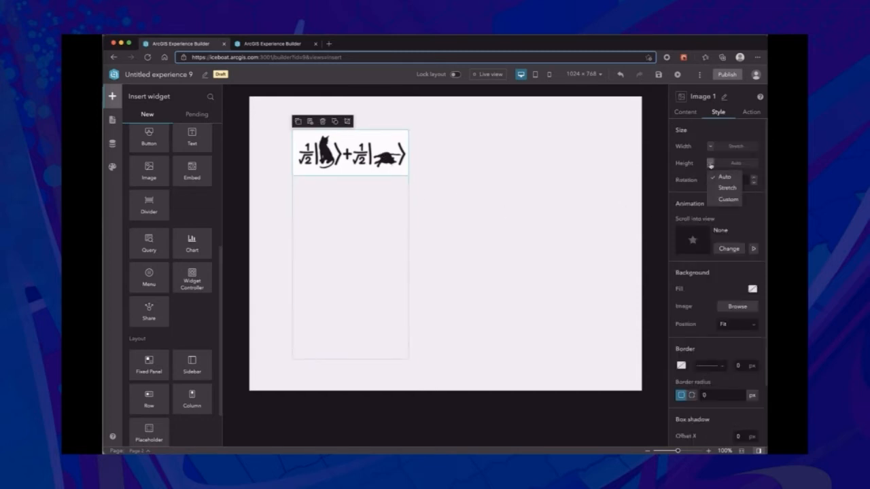
left_click(728, 199)
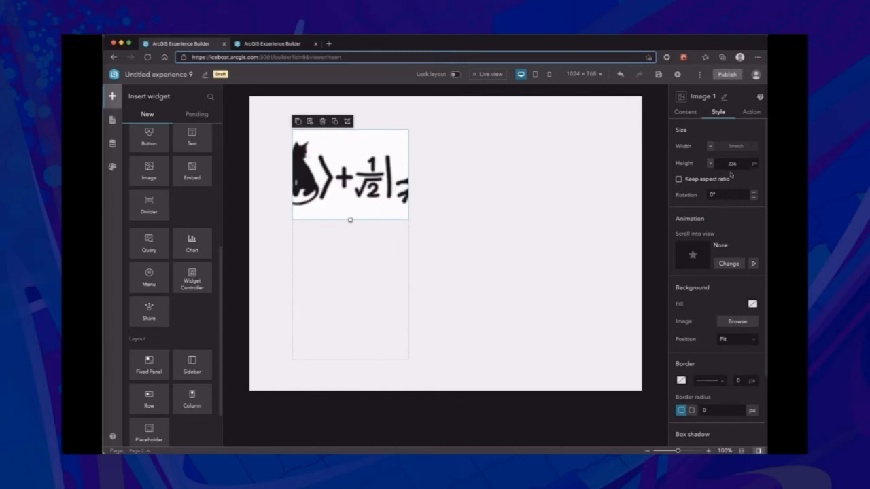
left_click(679, 180)
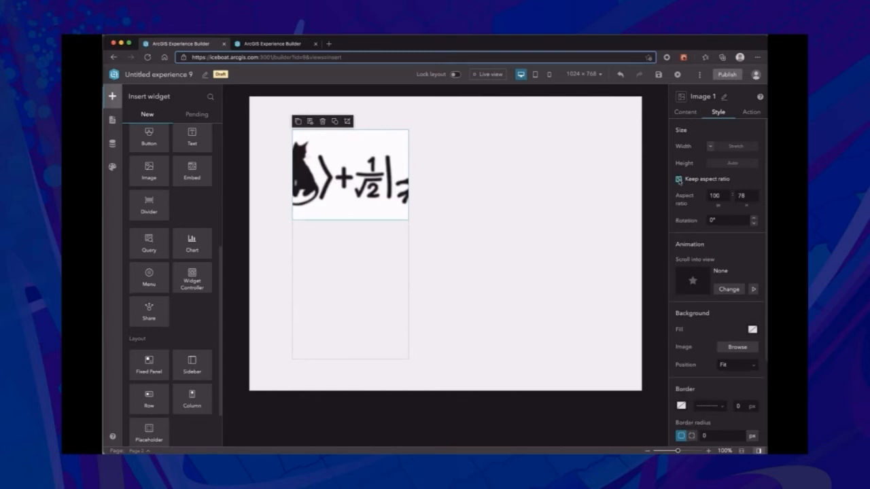
- Narrow the column so the locked image shrinks proportionally, and unlock the image's aspect ratio
left_click(377, 253)
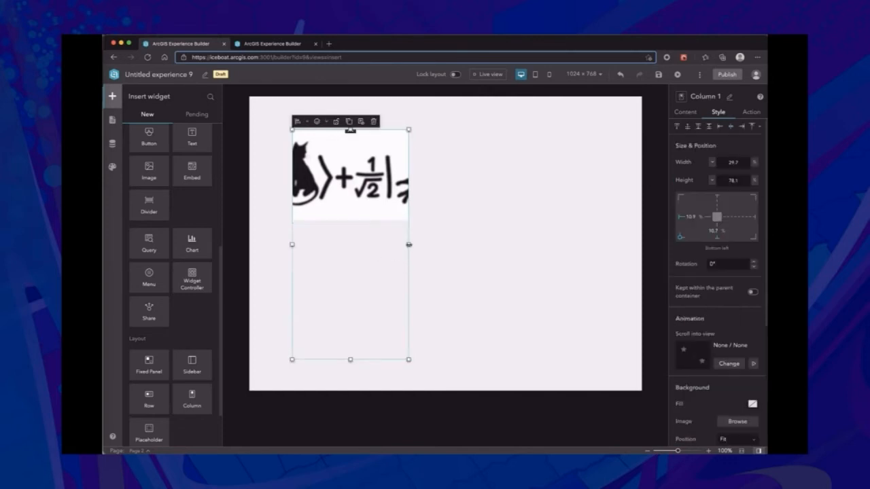
left_click_drag(435, 246, 400, 243)
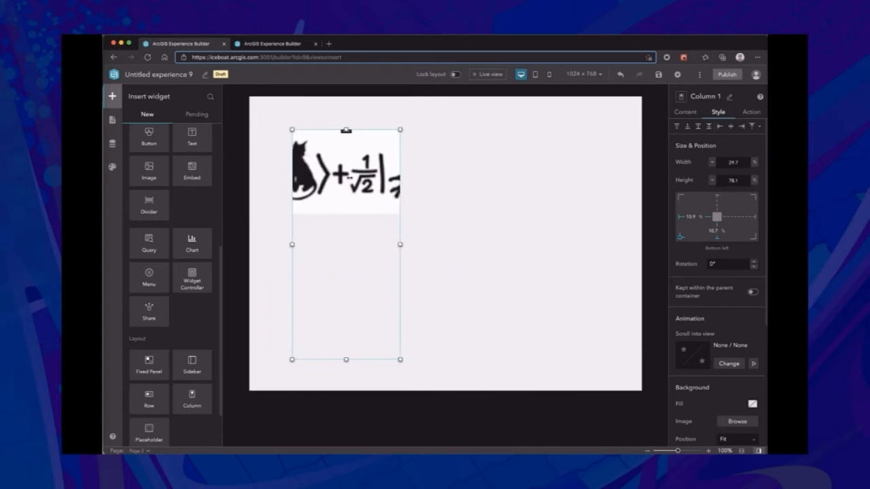
left_click(348, 177)
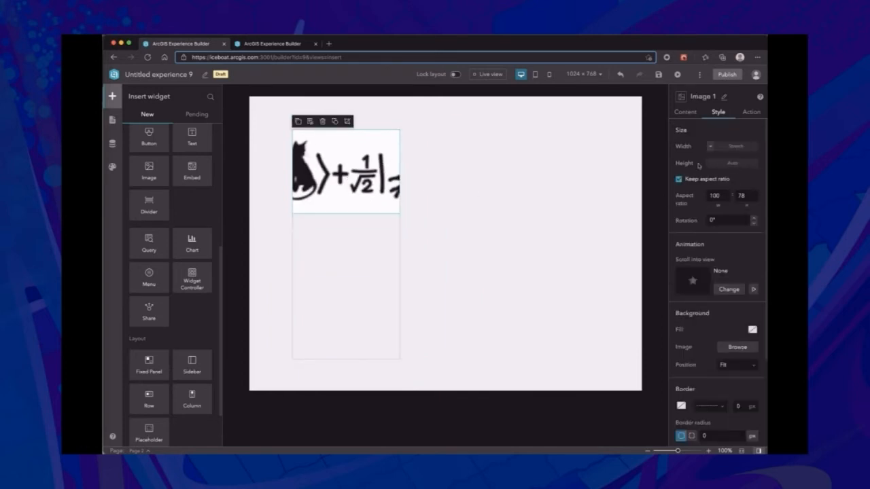
left_click(678, 178)
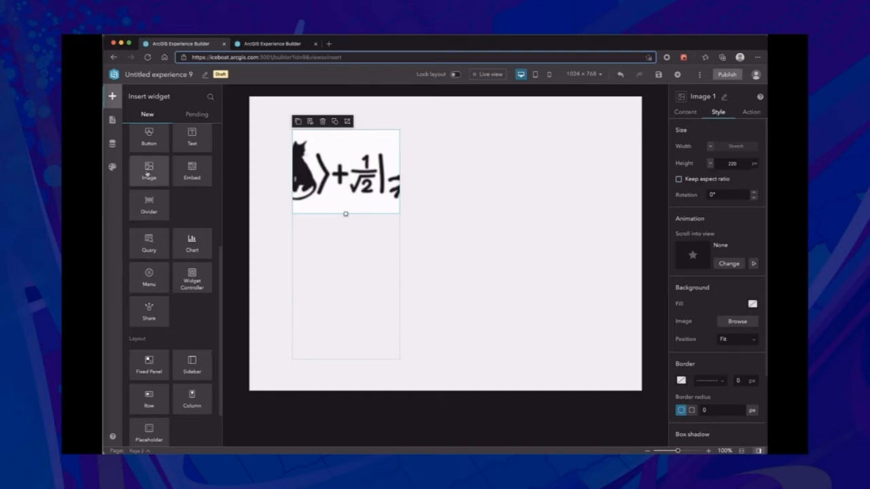
- Add a second image widget to the column below the formula image and set its height to Stretch
left_click_drag(148, 174, 334, 268)
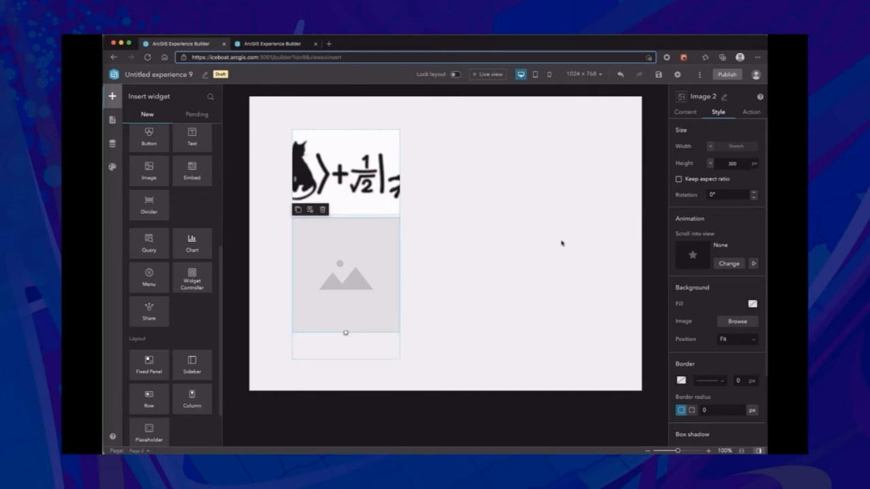
left_click(710, 164)
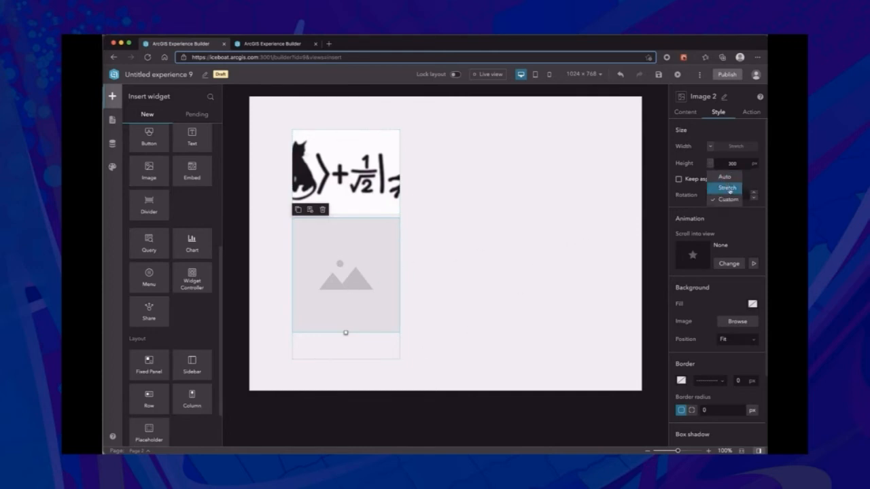
left_click(728, 189)
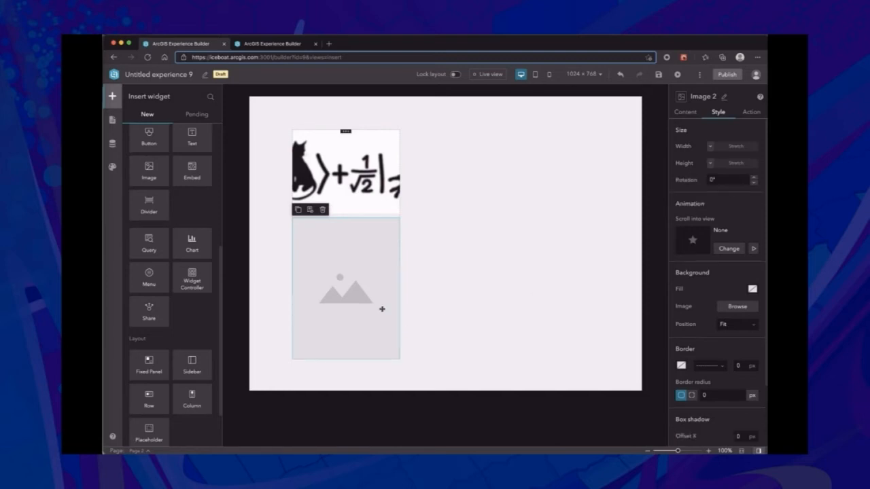
- Use the local blue Möbius band picture as the second widget's source and set its position to Fit
left_click(685, 112)
left_click(682, 162)
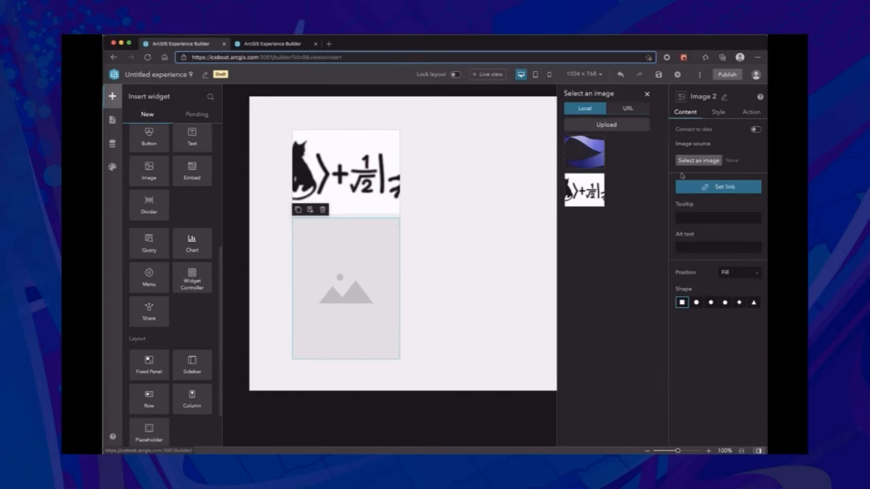
left_click(587, 163)
left_click(738, 273)
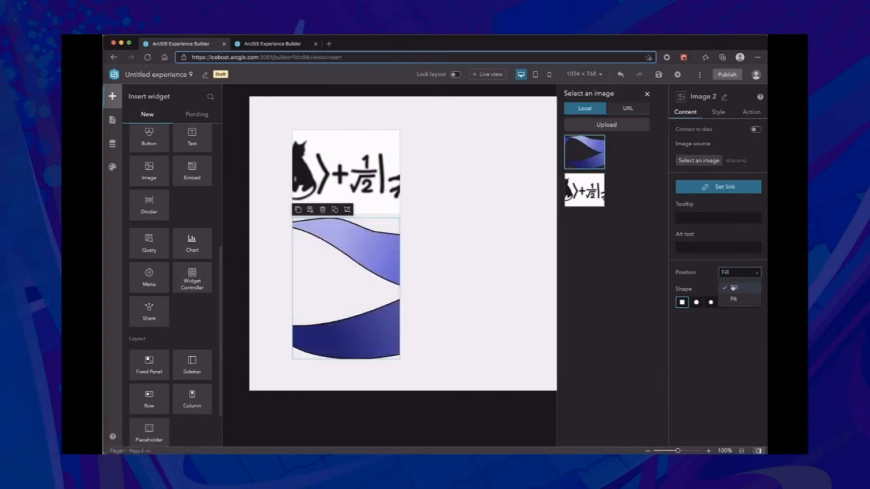
left_click(728, 302)
- Fill the Möbius band widget's background with a very light yellow theme color and close the image selection
left_click(719, 112)
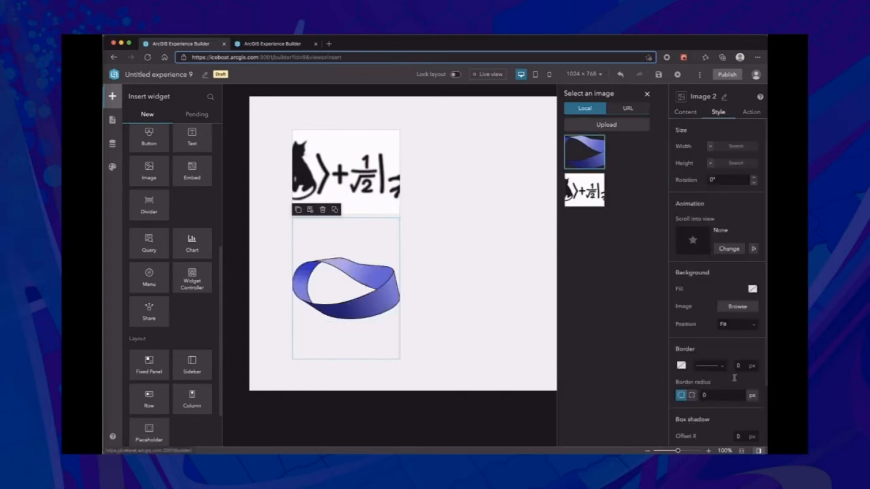
left_click(752, 289)
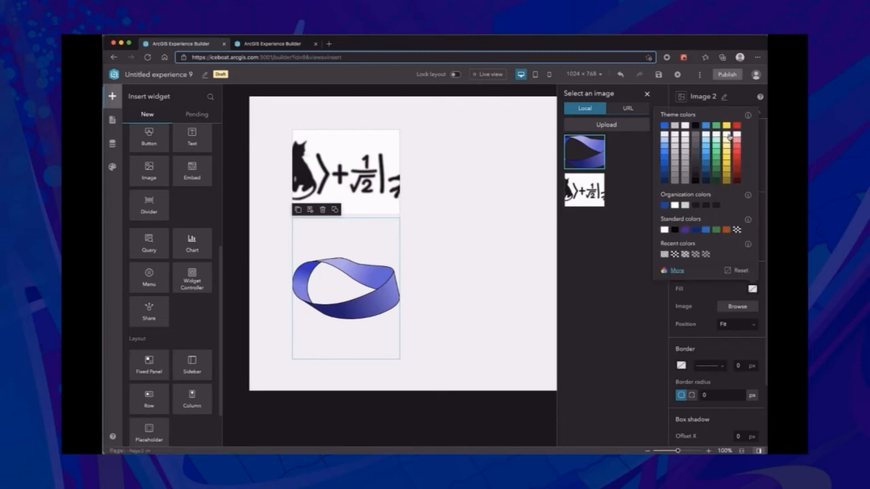
left_click(726, 135)
left_click(648, 95)
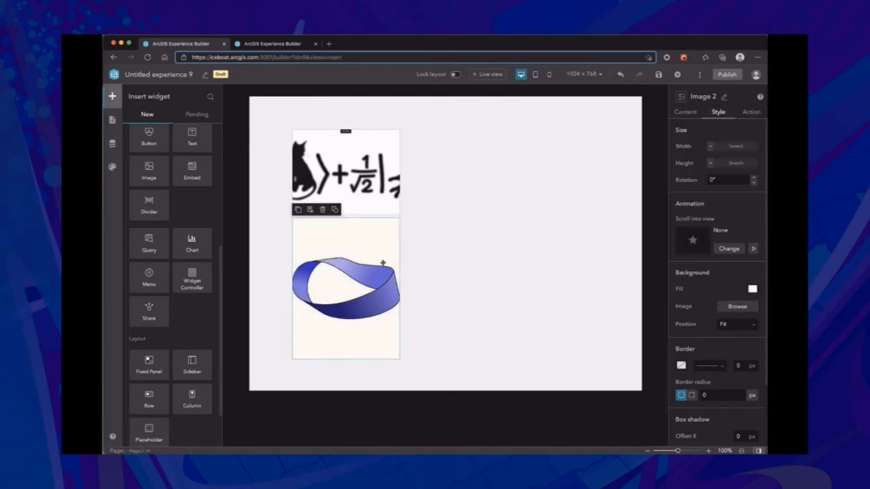
- Reduce the formula image's height to about 84 px and set the Möbius band image's height to Custom
left_click(392, 173)
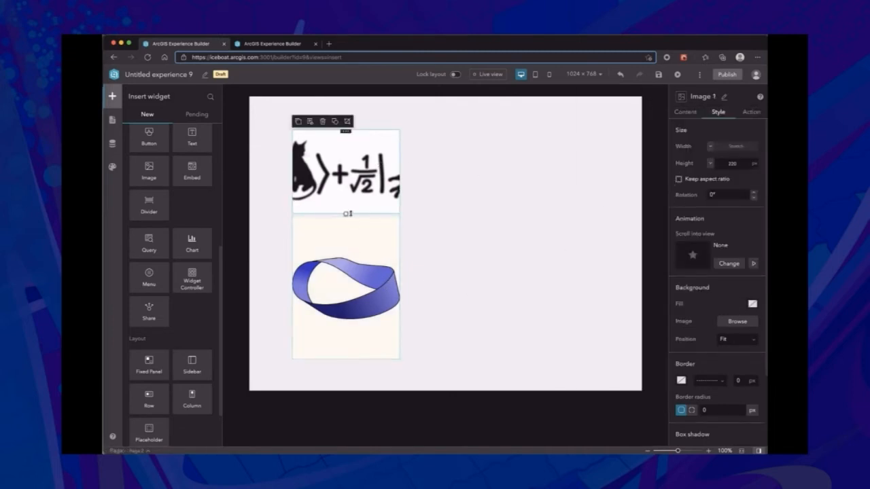
left_click_drag(345, 216, 359, 162)
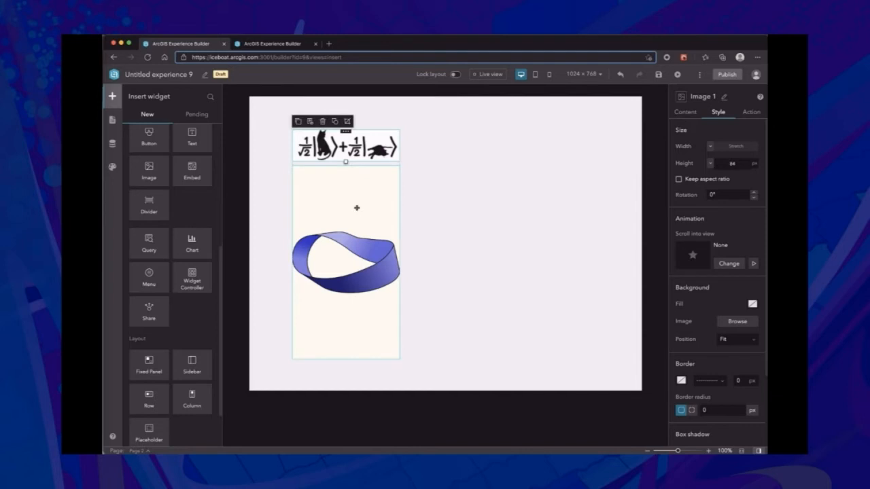
left_click(356, 207)
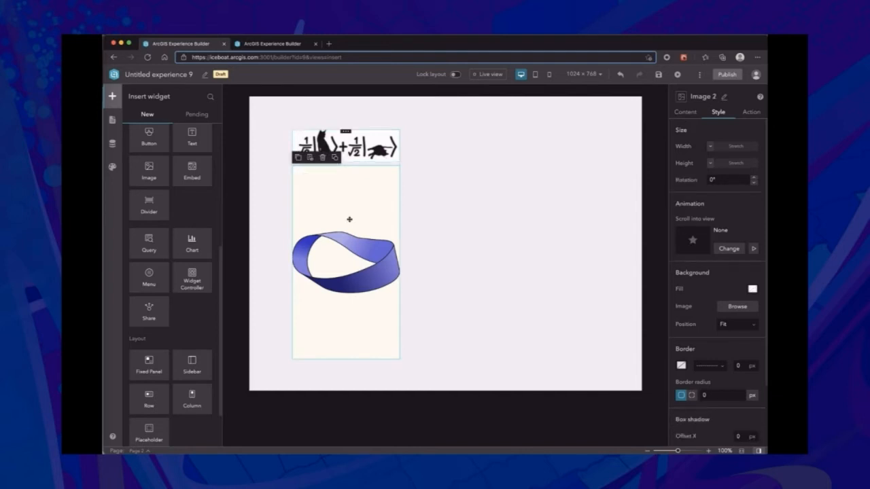
left_click(710, 163)
left_click(721, 198)
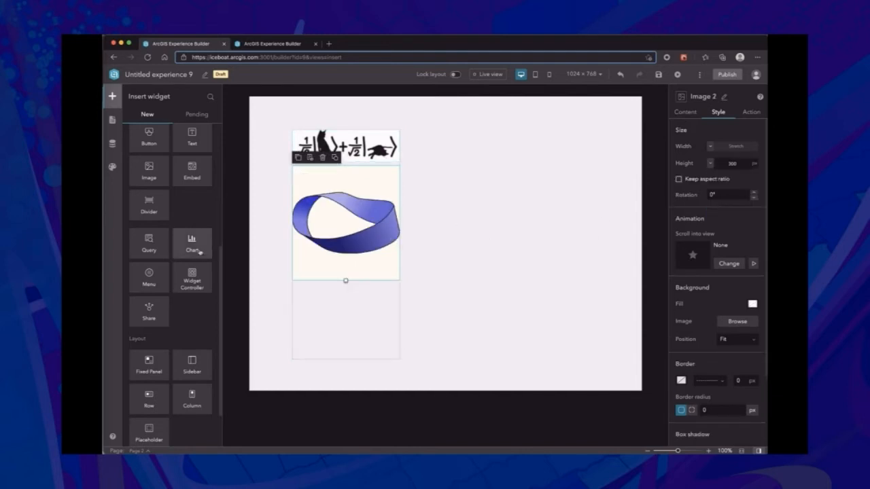
- Add a third image widget at the bottom of the column and set the Möbius band image's height to Stretch
left_click_drag(149, 169, 324, 332)
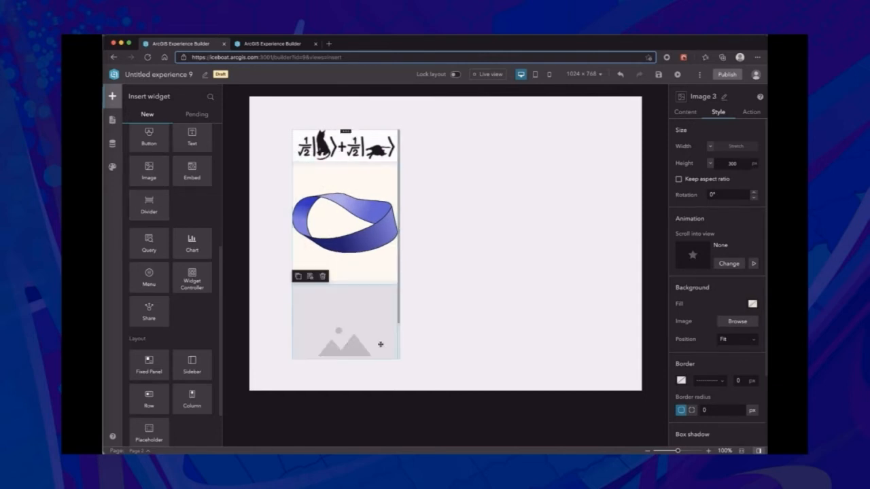
left_click(376, 253)
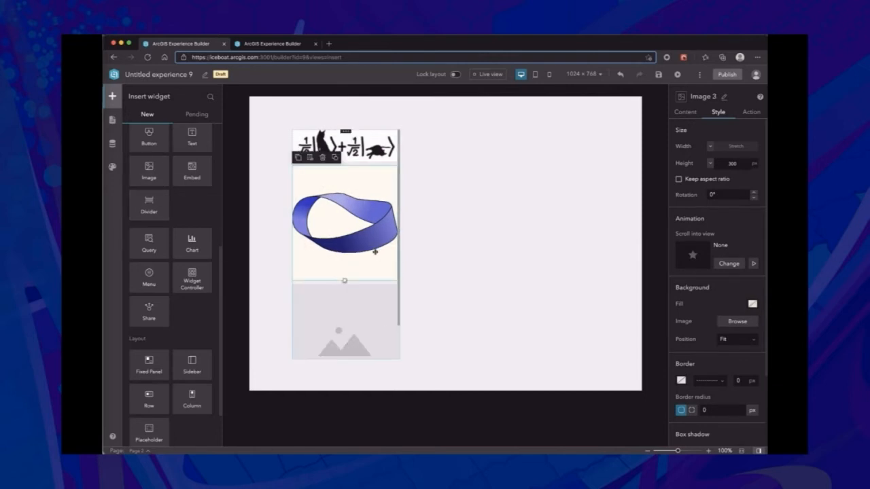
left_click(710, 163)
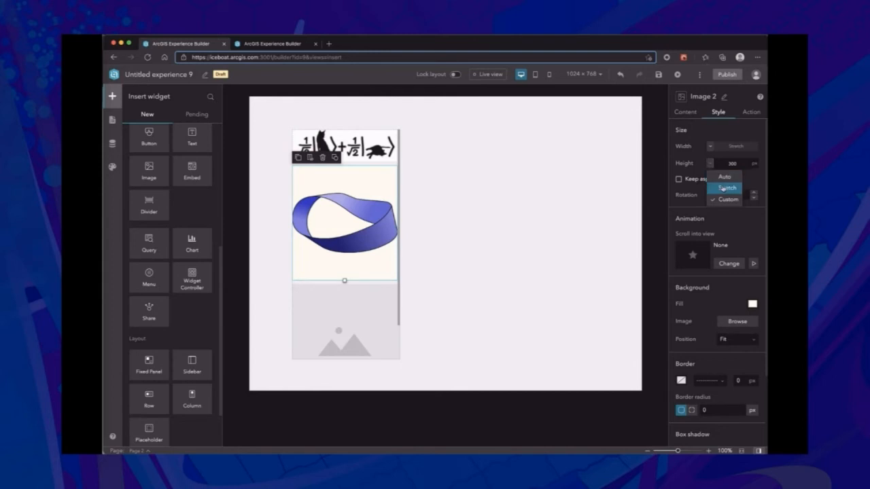
left_click(722, 186)
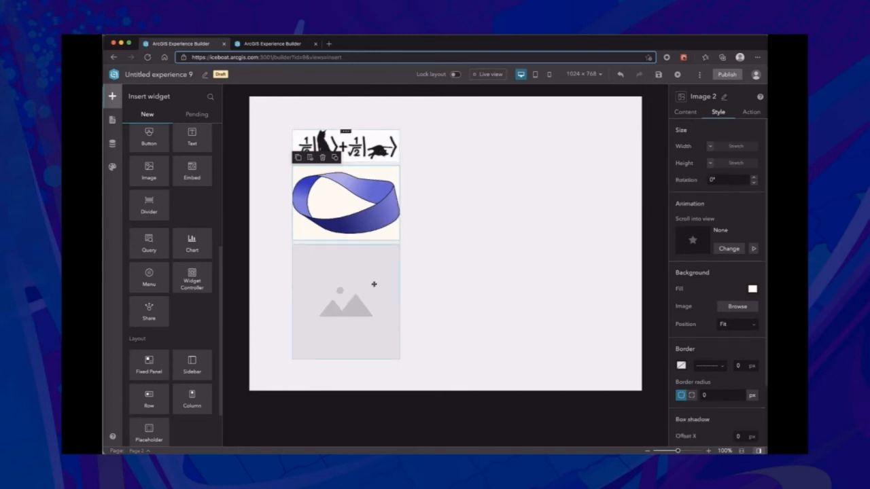
- Insert another image widget between the Möbius band image and the empty image placeholder, and select the Möbius band image
left_click_drag(149, 178, 358, 279)
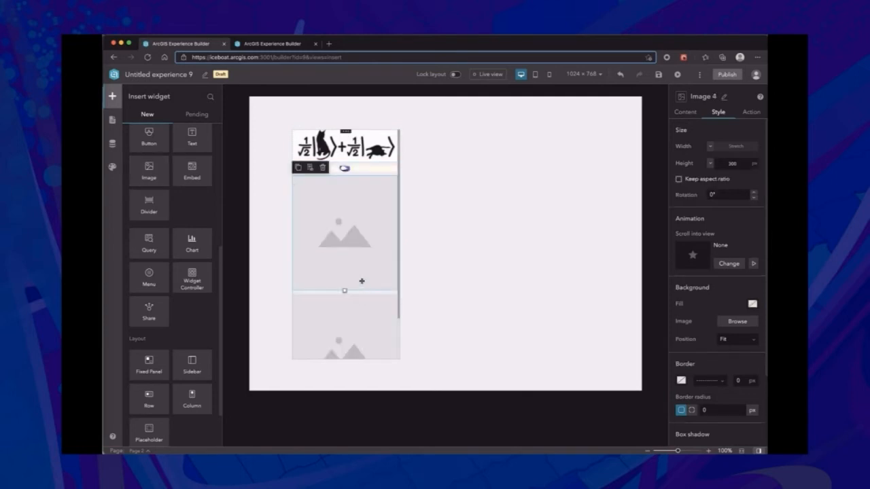
scroll(360, 278, "down", 3)
scroll(364, 276, "up", 3)
left_click(367, 168)
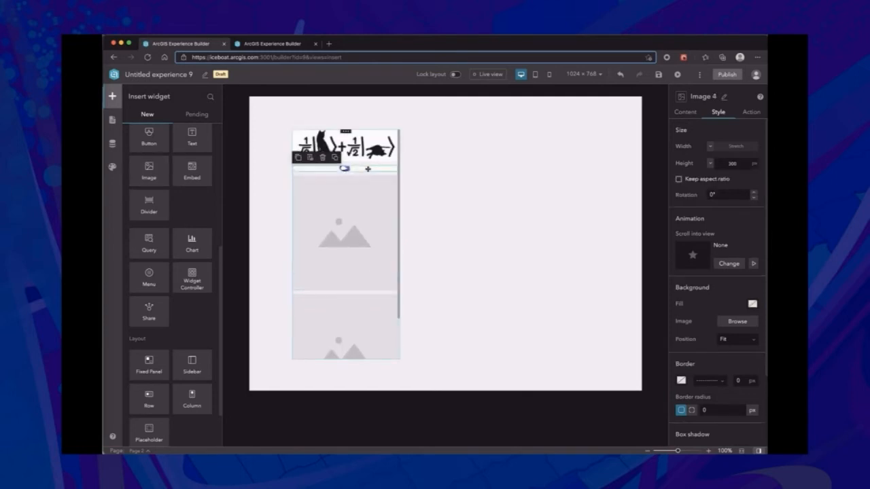
- Set the height of the Möbius band image in the scrolling column to Custom
left_click(711, 163)
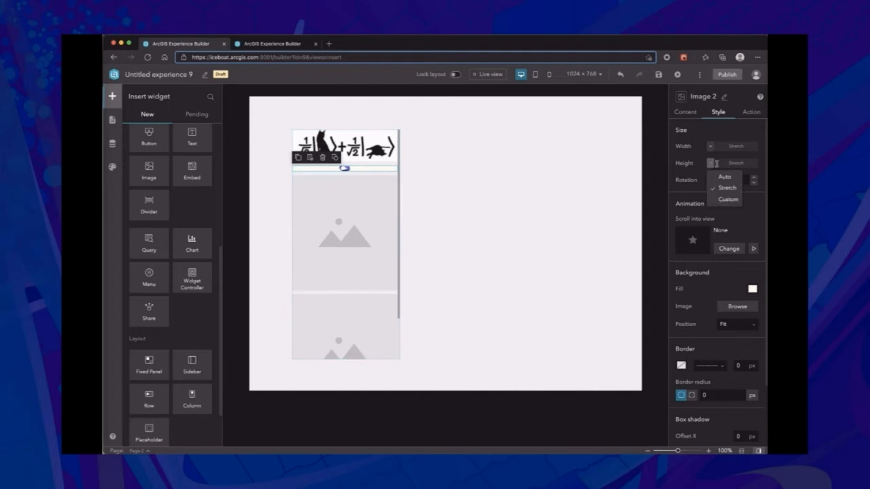
left_click(728, 199)
scroll(363, 285, "down", 4)
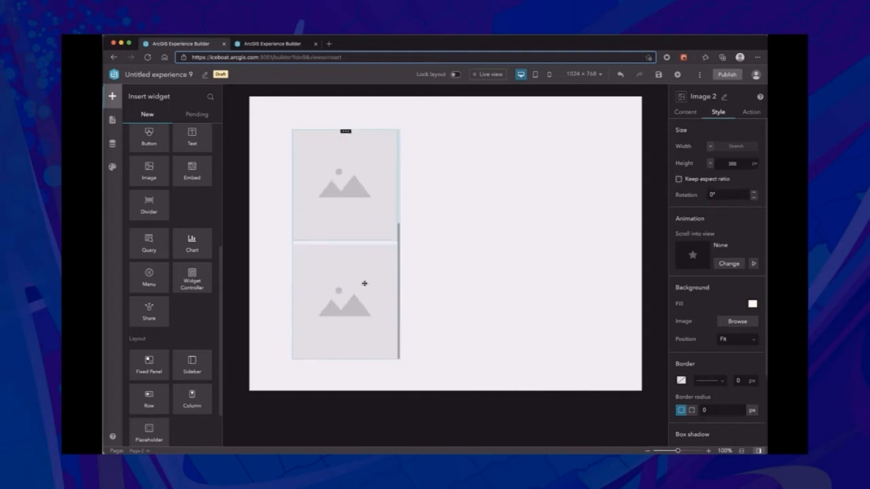
scroll(364, 284, "up", 3)
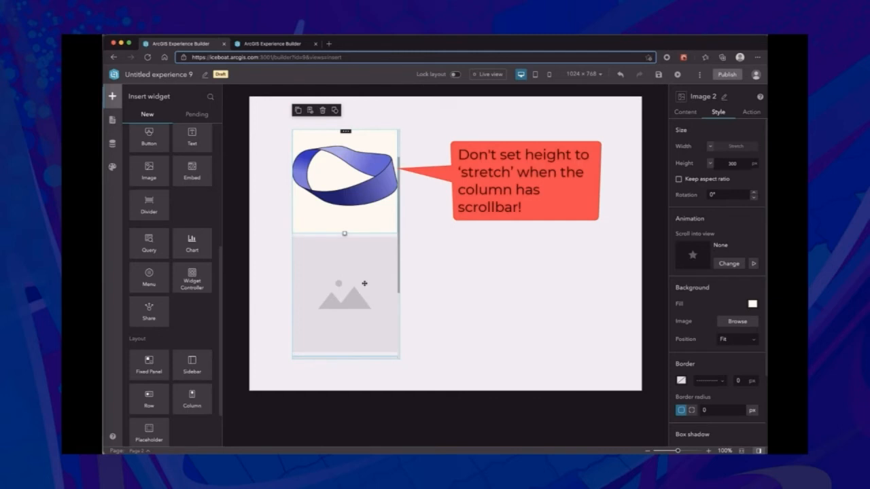
scroll(364, 283, "up", 2)
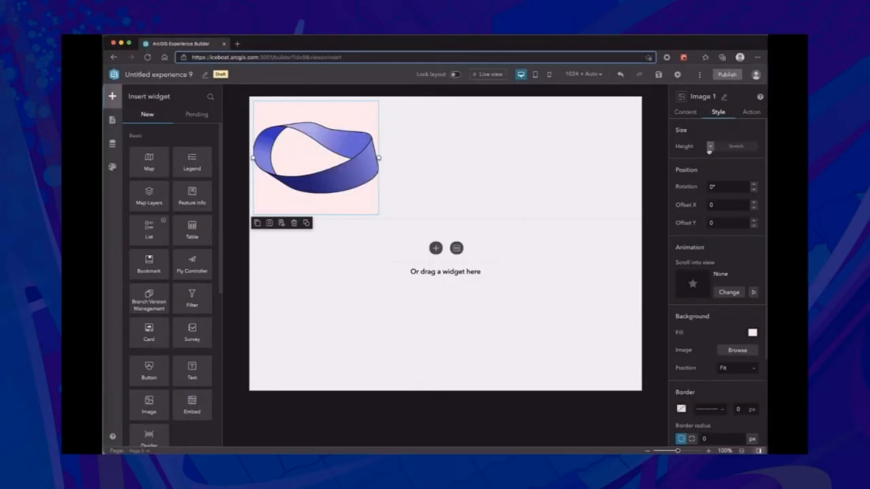
- Resize the Möbius band image in the block by pulling its left edge inward and extending its right edge
mouse_move(378, 157)
left_mouse_down()
mouse_move(464, 160)
mouse_move(381, 163)
left_mouse_up()
left_click_drag(254, 157, 285, 157)
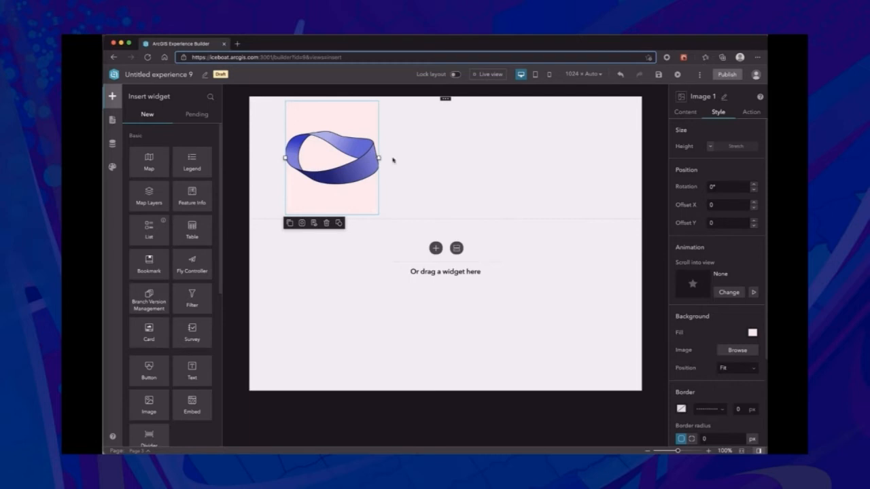
left_click_drag(380, 157, 411, 158)
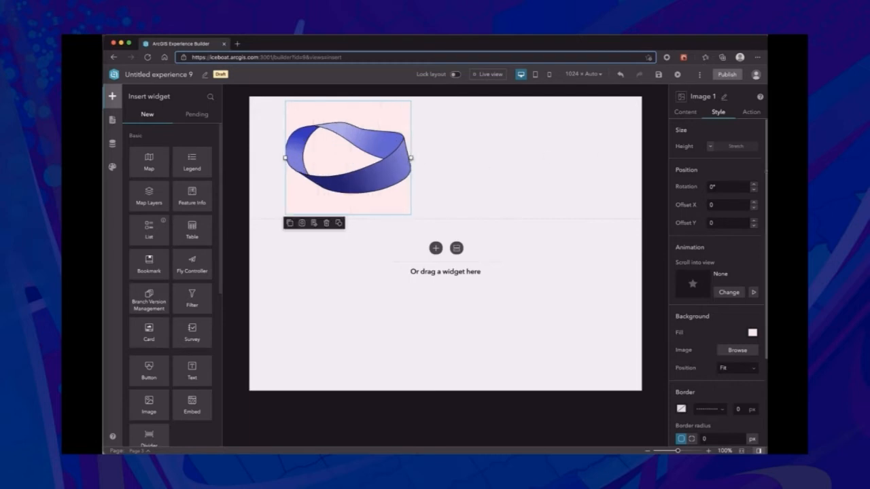
- Adjust the height of the block containing the stretched Möbius band image to about 314 px
left_click(711, 147)
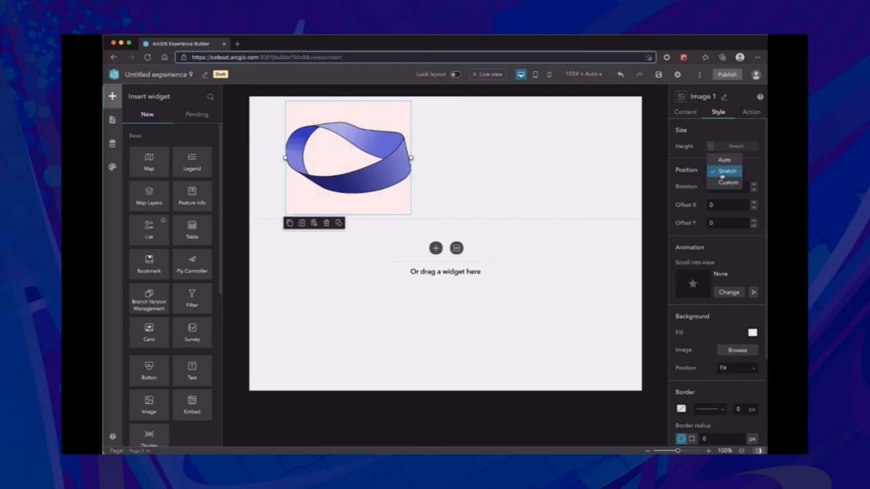
left_click(514, 210)
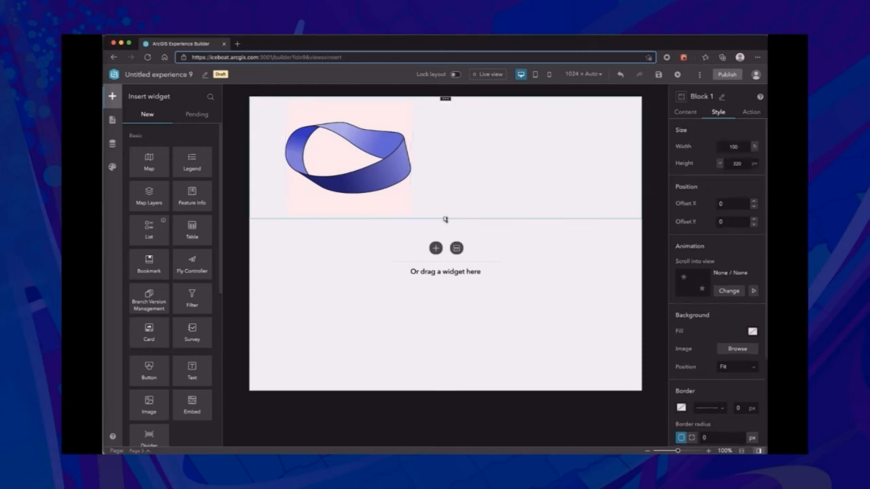
left_click_drag(446, 264, 446, 216)
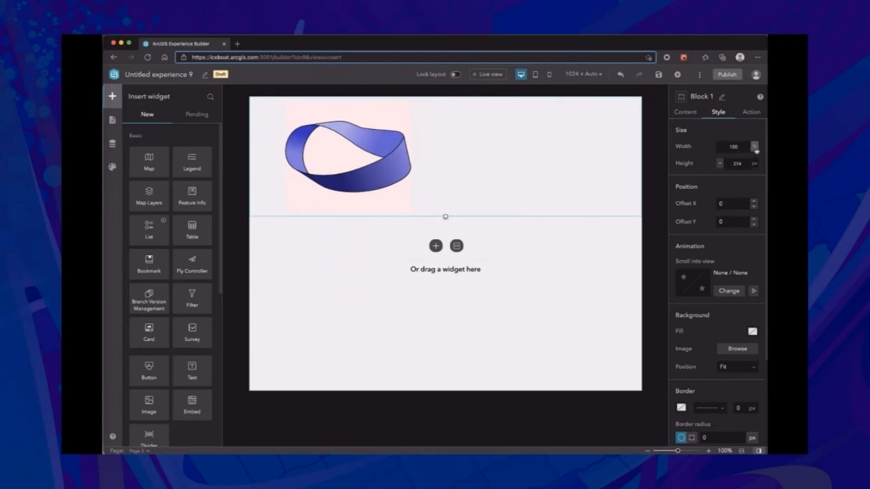
- Set the Möbius band image's height to Auto and enlarge its block to about 415 px high
left_click(384, 173)
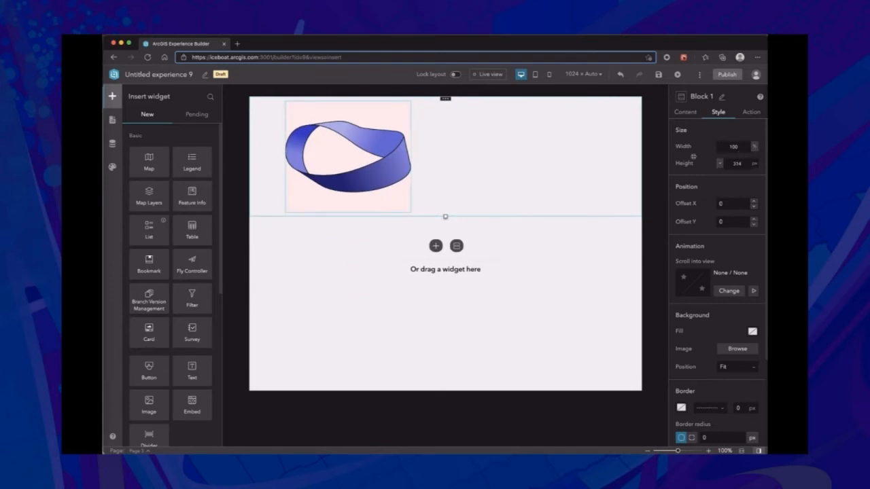
left_click(711, 148)
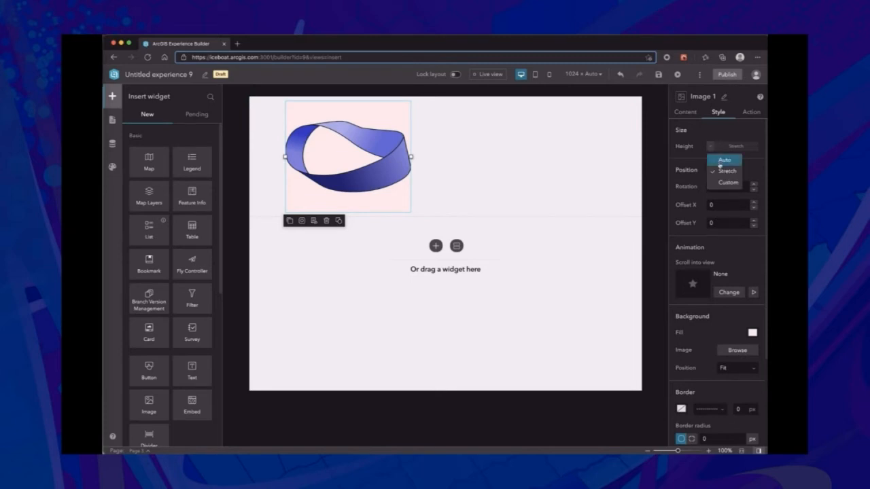
left_click(725, 160)
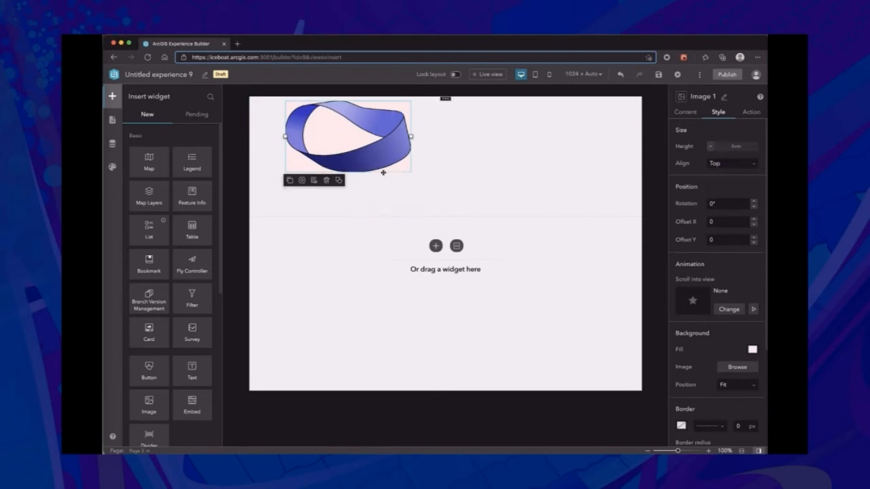
left_click(447, 204)
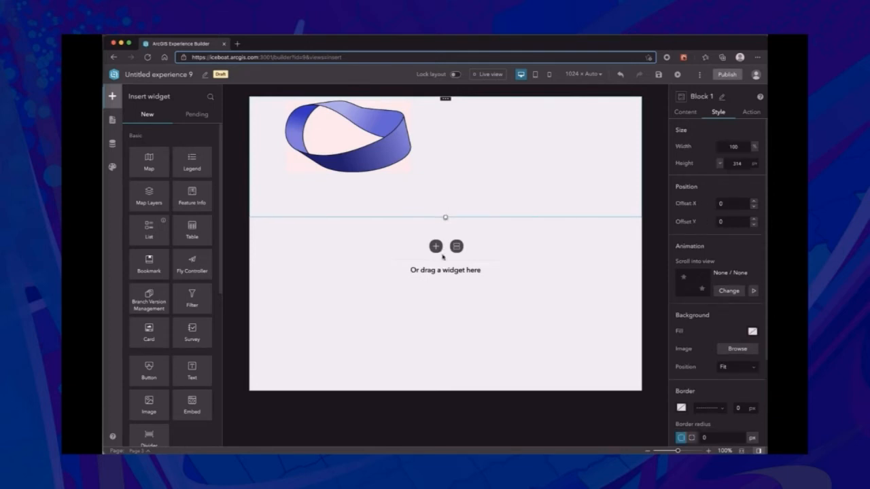
left_click_drag(445, 217, 443, 256)
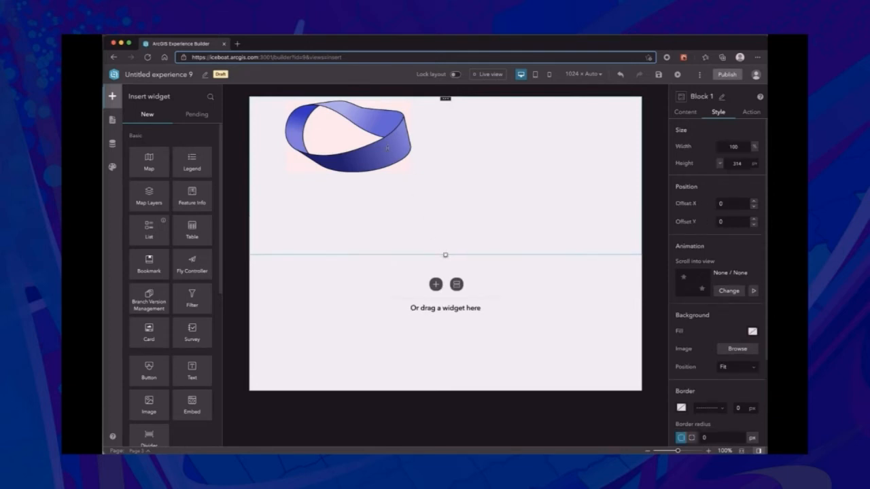
- Set the Möbius band image's height to Custom and increase it to about 316 px
left_click(406, 140)
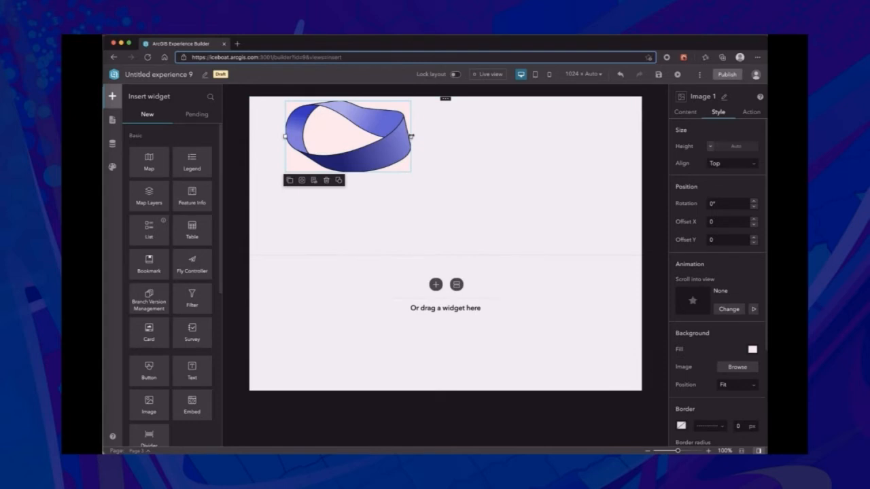
mouse_move(410, 136)
left_mouse_down()
mouse_move(507, 146)
mouse_move(414, 153)
left_mouse_up()
left_click(710, 147)
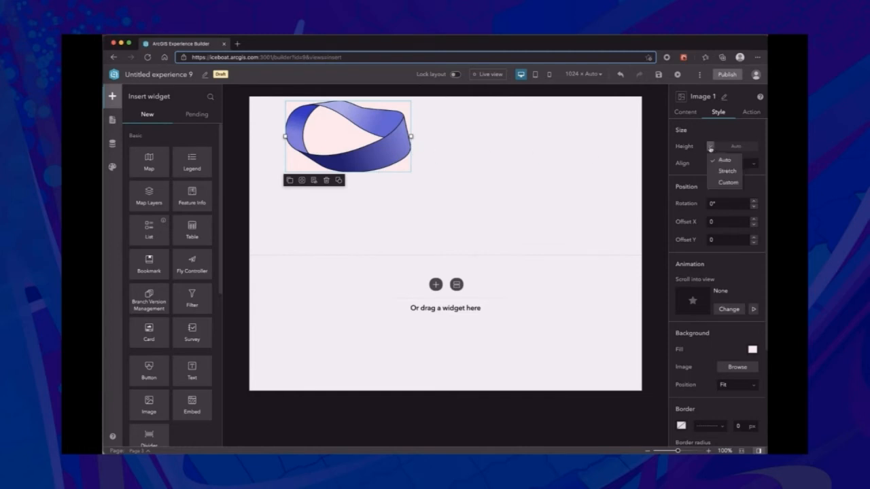
left_click(721, 183)
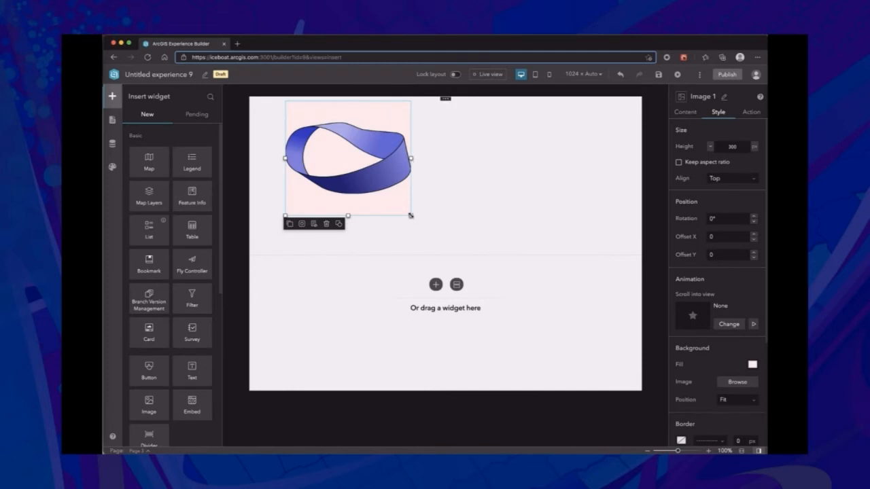
mouse_move(350, 217)
left_mouse_down()
mouse_move(354, 299)
mouse_move(354, 214)
mouse_move(353, 225)
left_mouse_up()
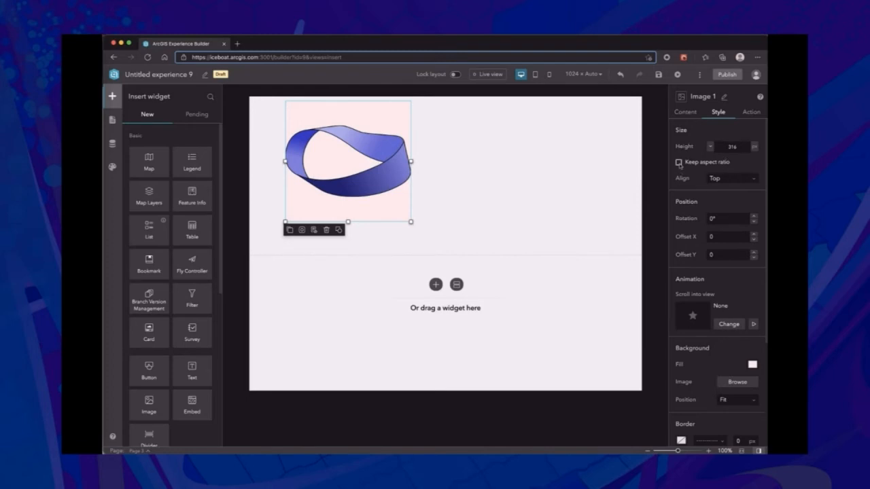
- Keep the Möbius band image's aspect ratio at 100:100 and widen the image to about half the block
left_click(678, 163)
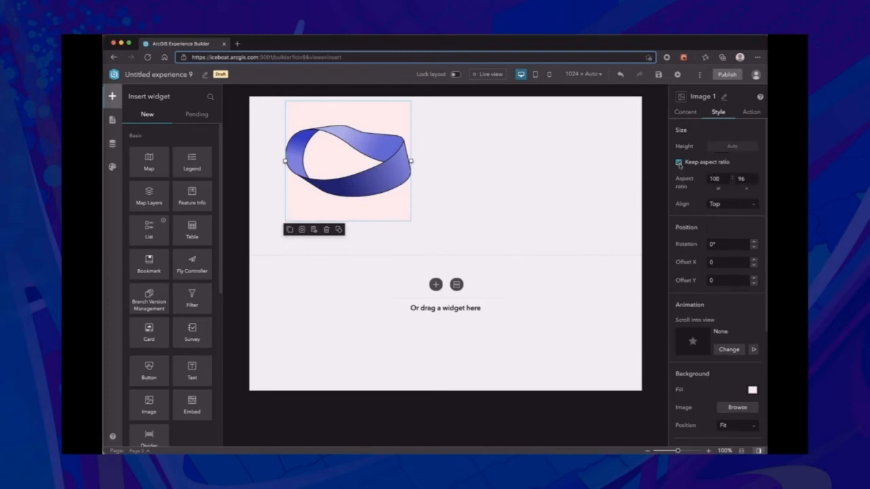
double_click(742, 179)
type("100")
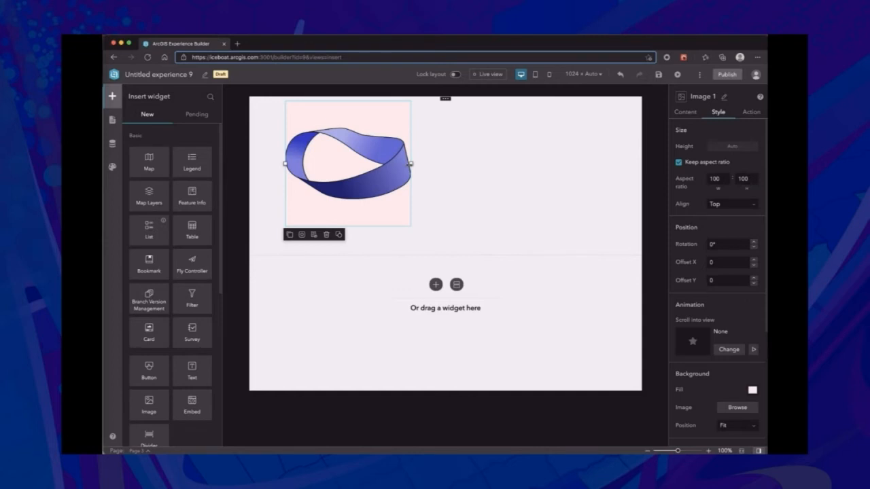
left_click_drag(410, 164, 460, 196)
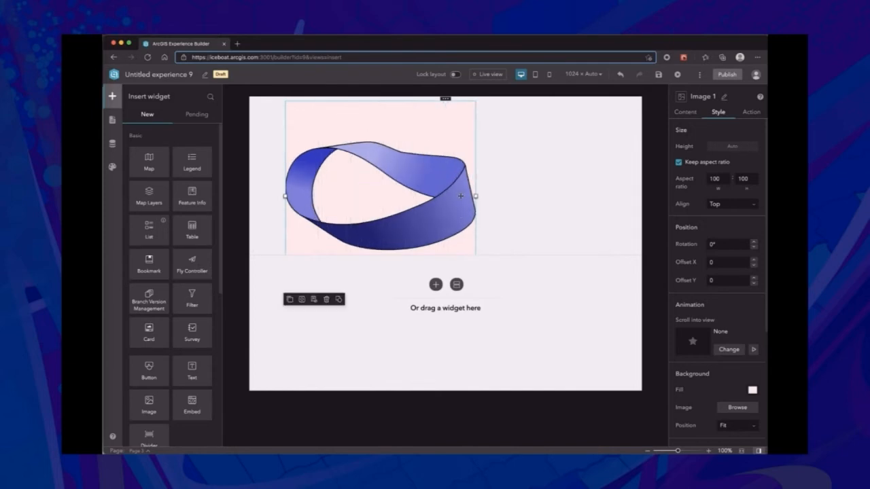
- Increase the block's height to about 524 px so the whole image fits inside
left_click(515, 224)
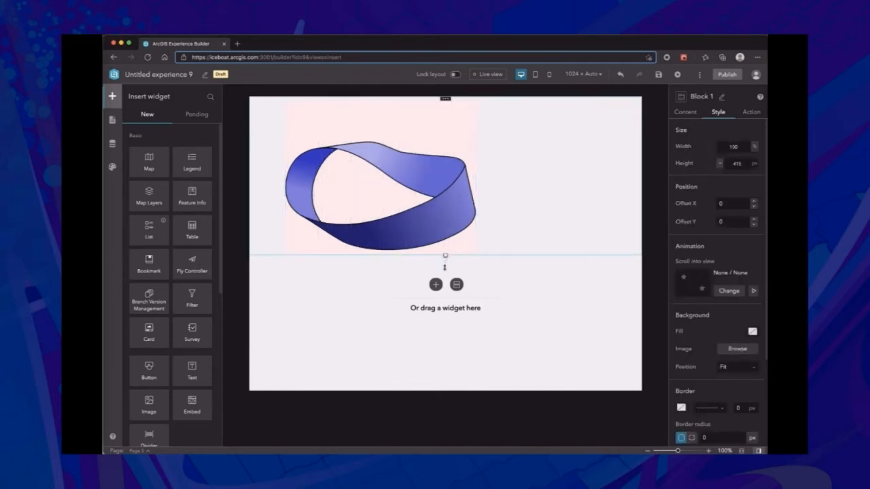
left_click_drag(444, 282, 446, 320)
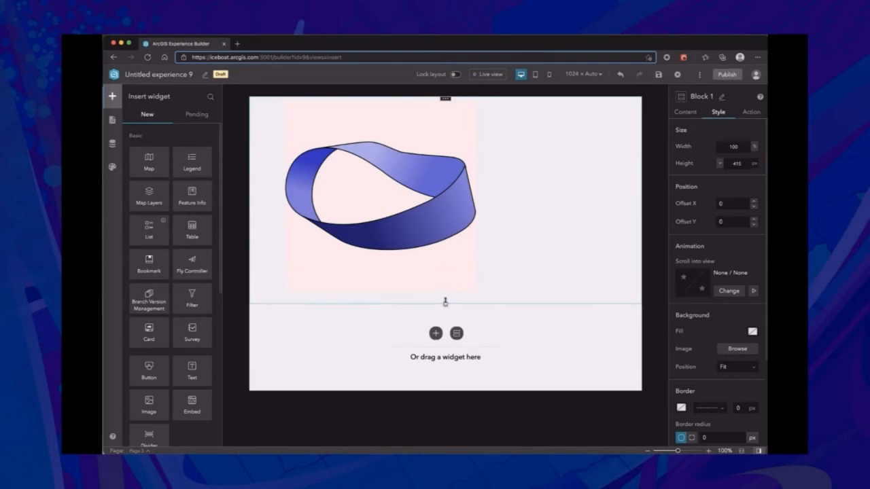
left_click_drag(446, 300, 445, 318)
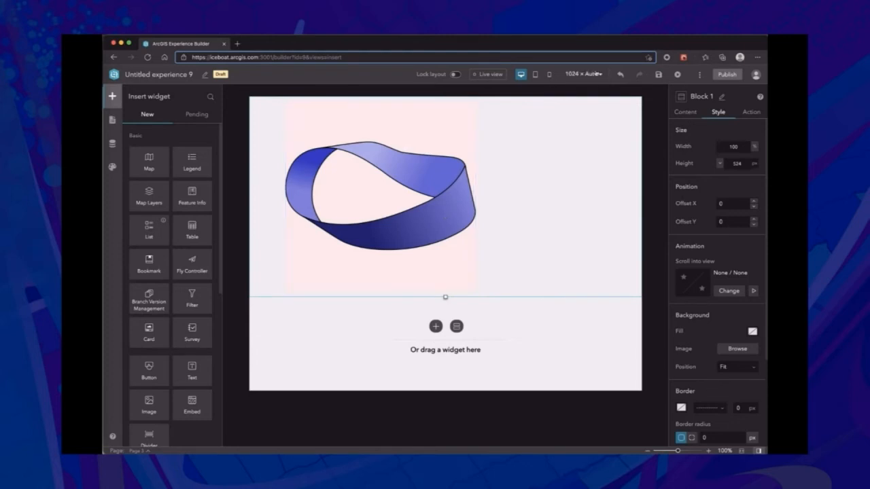
- Check the fixed-height block at page widths of 1280 and 1366, and return the page to 1024 × Auto
left_click(597, 73)
left_click(587, 104)
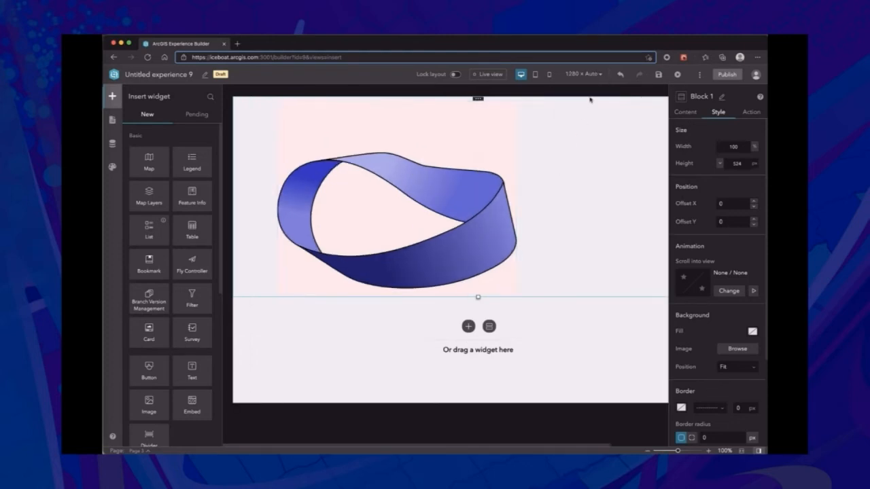
left_click(596, 73)
left_click(590, 113)
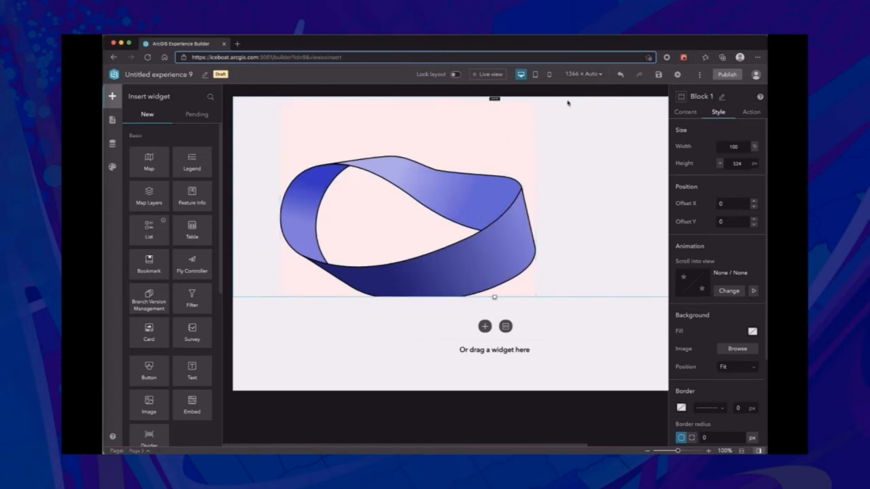
left_click(589, 73)
left_click(575, 145)
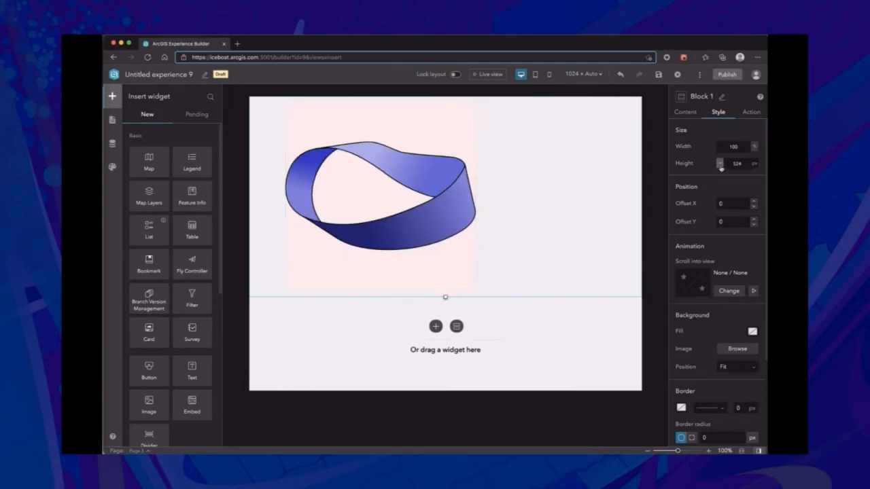
- Set the block's height to Auto, check it at page widths of 1280, 1366 and 1600, and return the page to 1024 × Auto
left_click(720, 164)
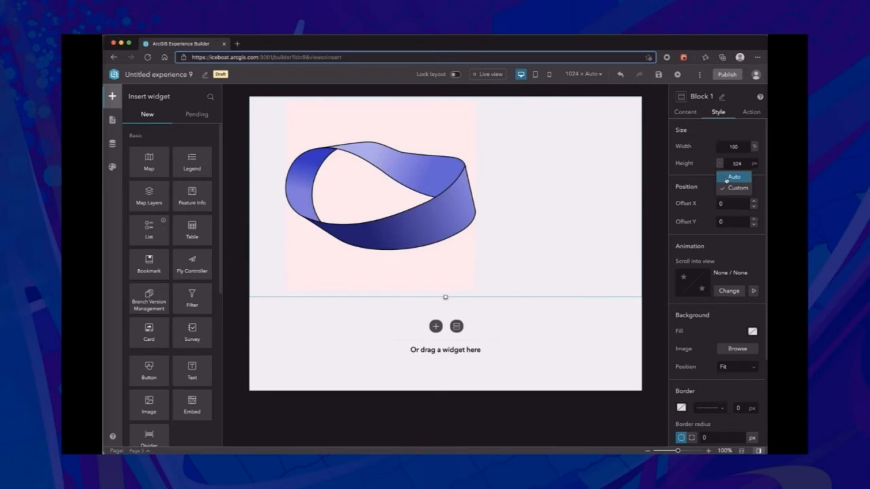
left_click(726, 178)
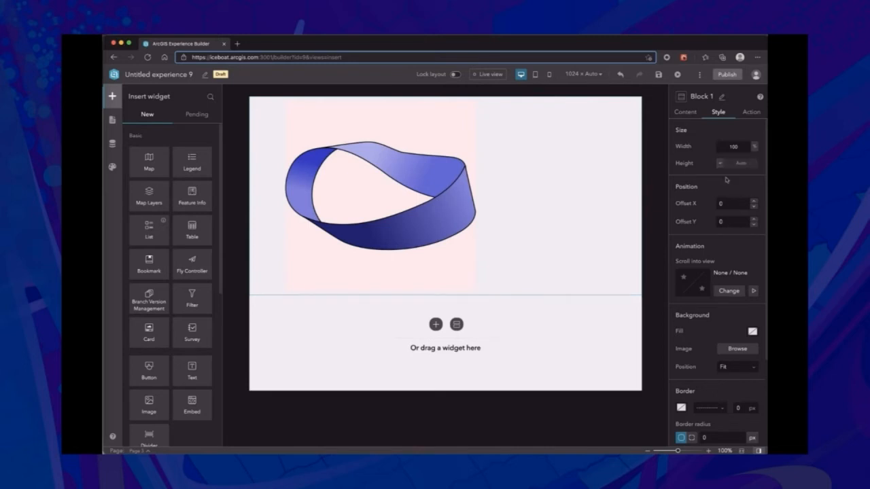
left_click(586, 75)
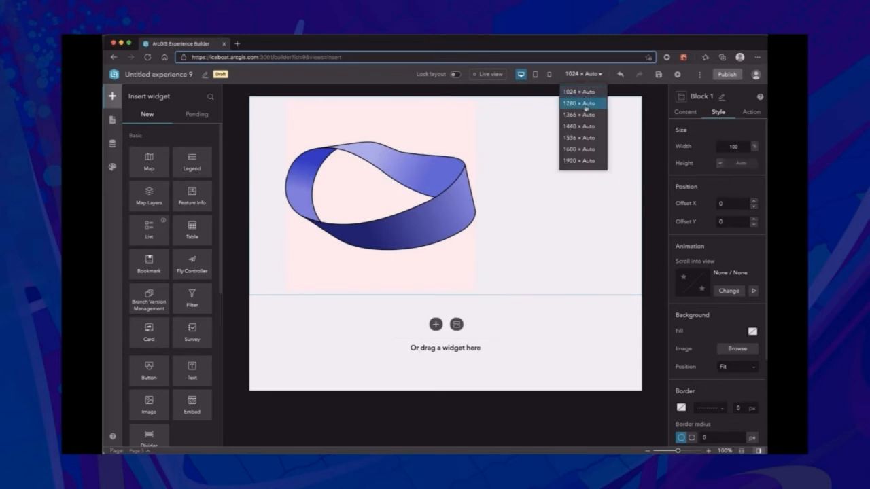
left_click(586, 105)
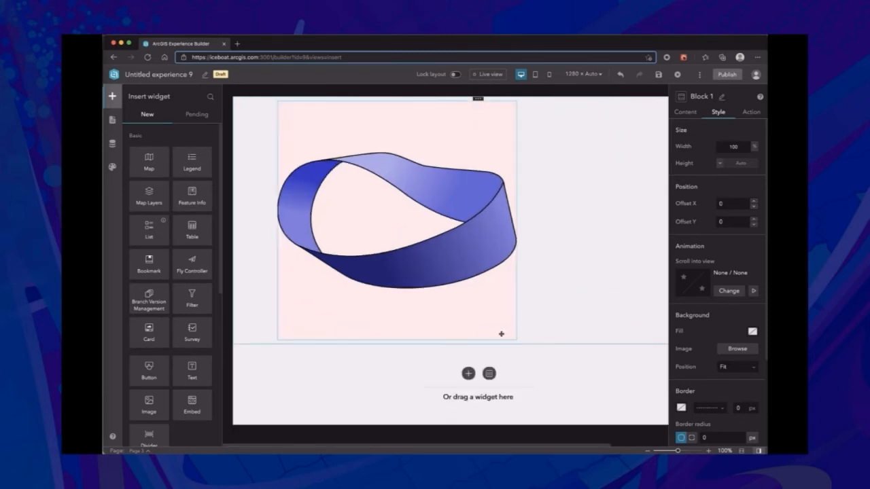
left_click(583, 73)
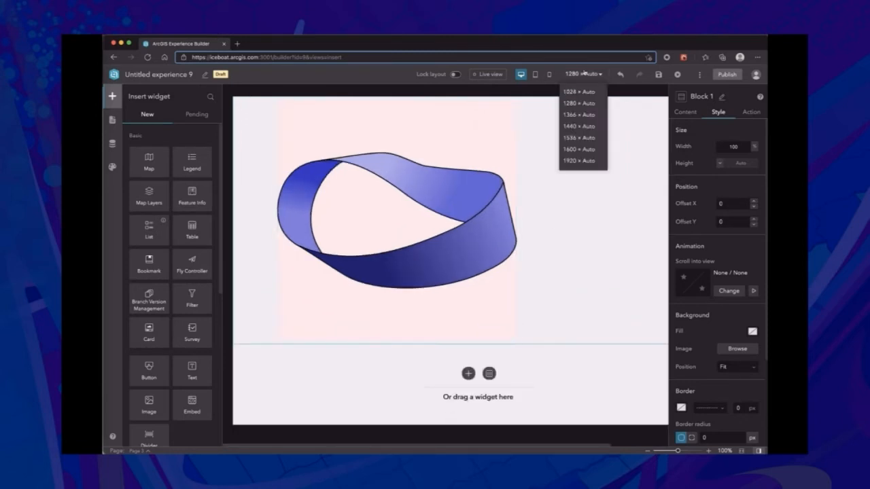
left_click(587, 119)
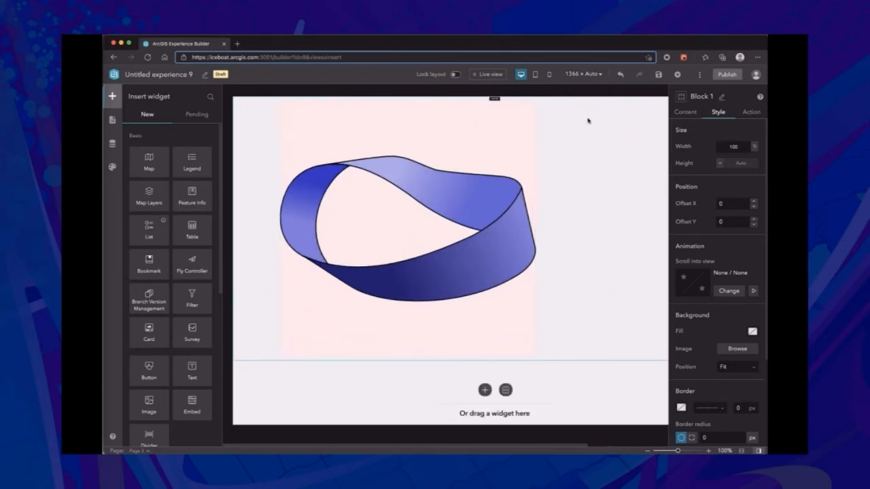
left_click(589, 75)
left_click(592, 149)
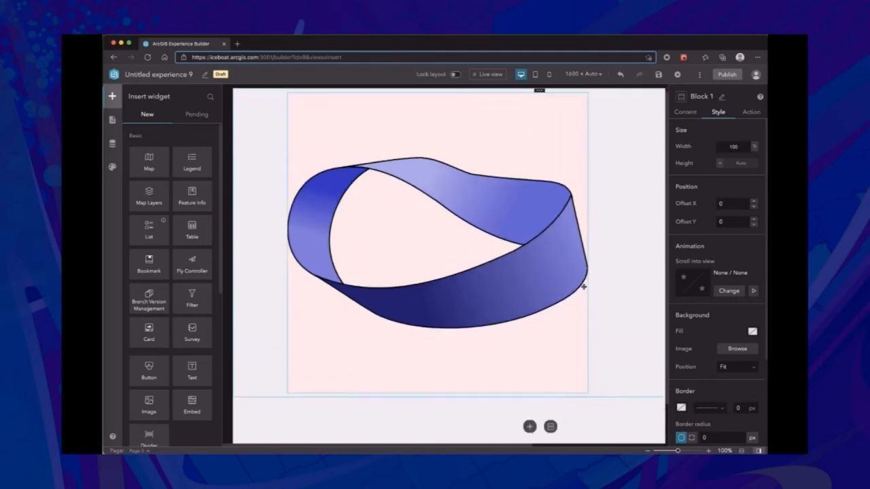
left_click(583, 74)
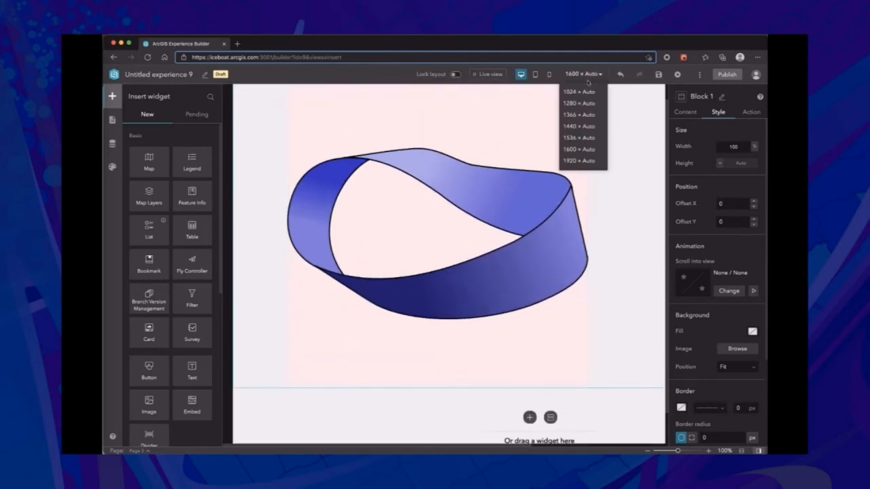
left_click(584, 92)
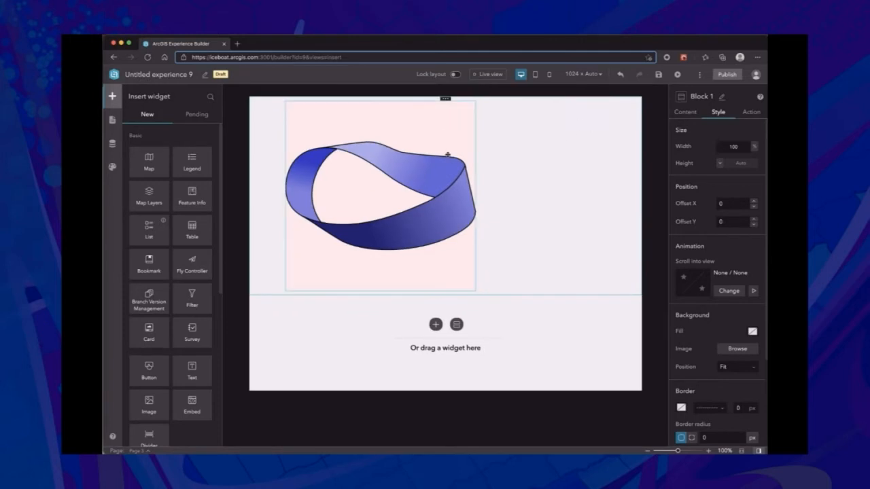
- Narrow the Möbius band image in the block to about a quarter of the page width
left_click(475, 204)
left_click_drag(477, 198, 382, 195)
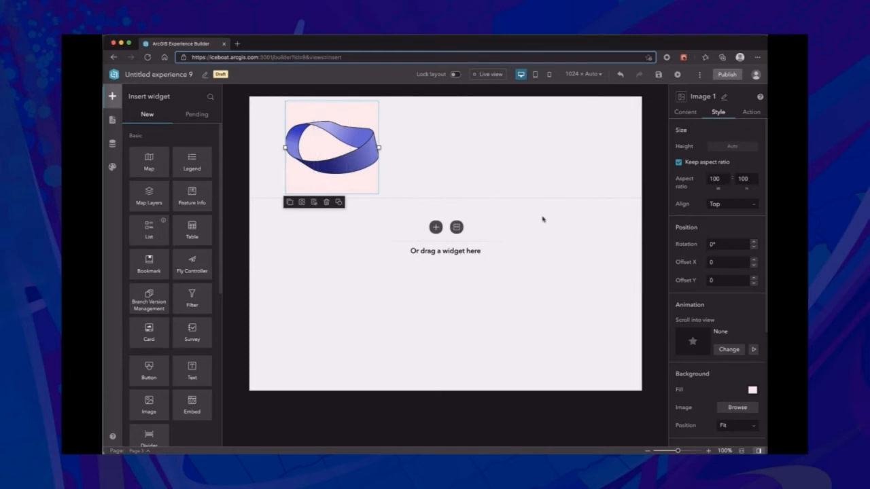
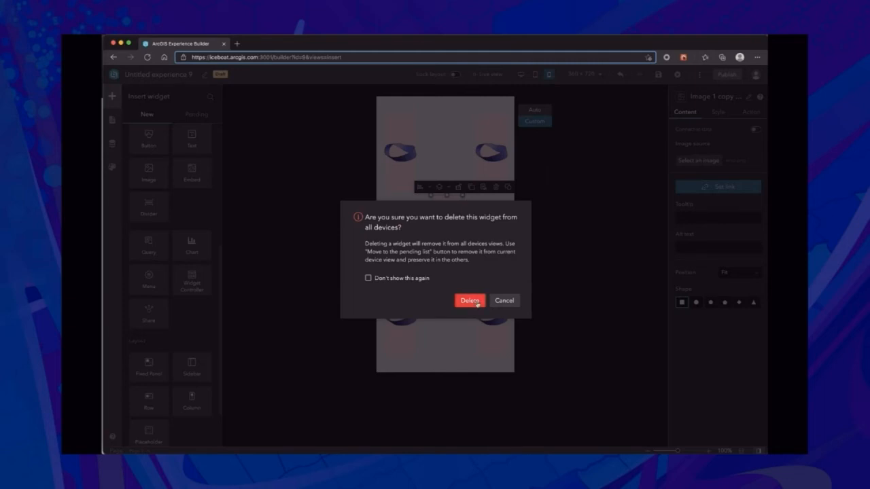
- Delete the centre image from all devices, check the other screen sizes, and undo the deletion
left_click(469, 301)
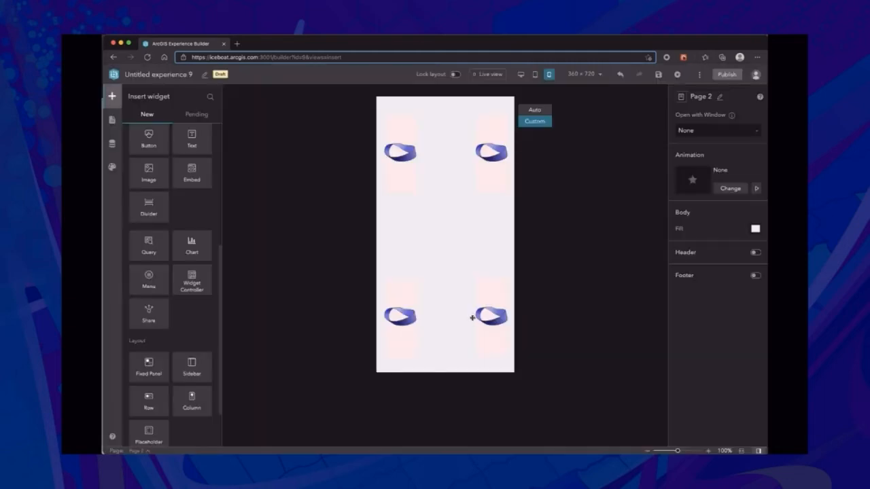
left_click(535, 74)
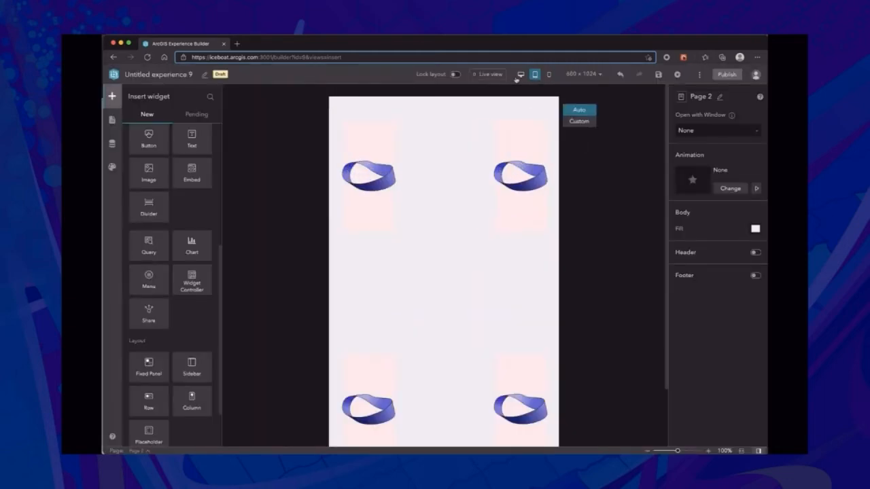
left_click(521, 75)
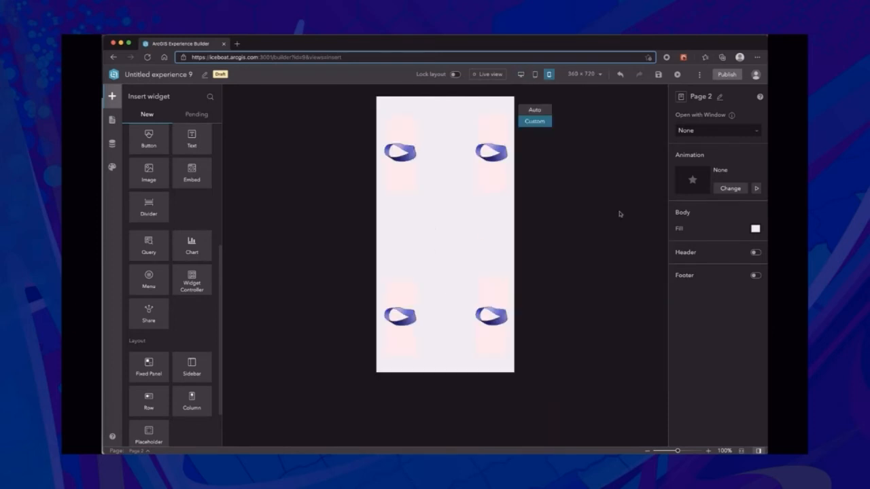
left_click(620, 74)
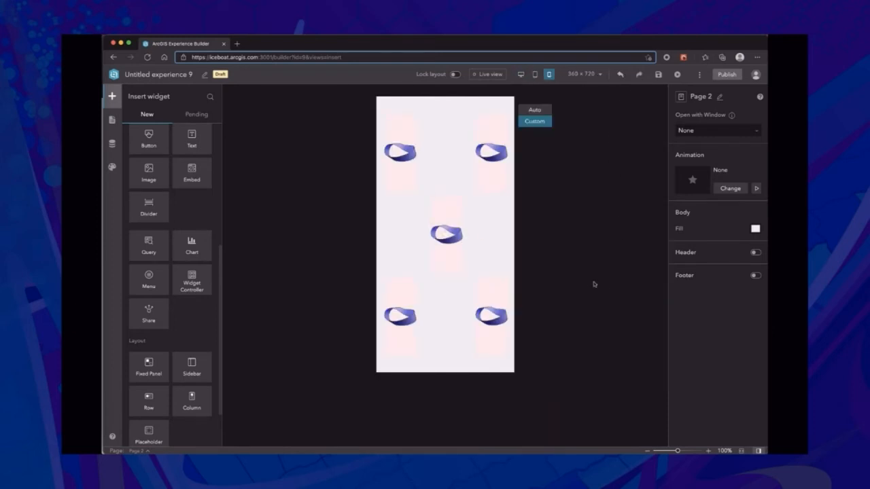
- Move the small-screen layout's centre image to the pending list and centre a new Image widget about a third of the page's width and height
left_click(442, 224)
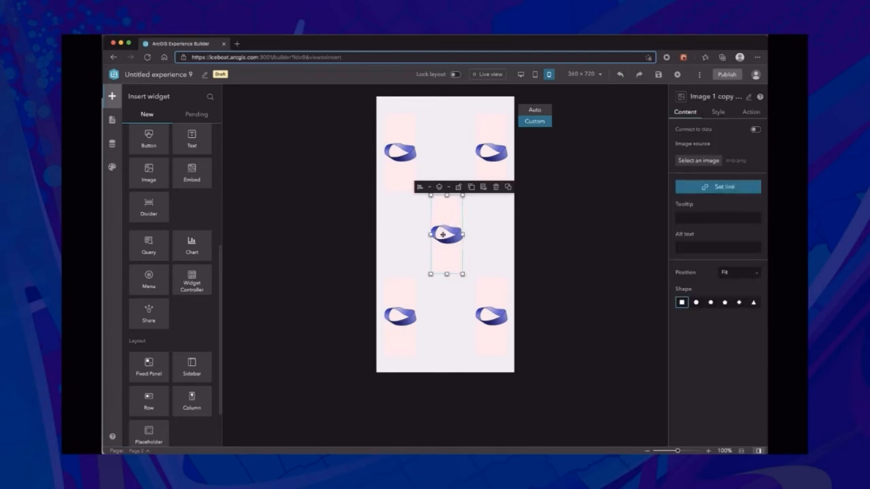
left_click(484, 187)
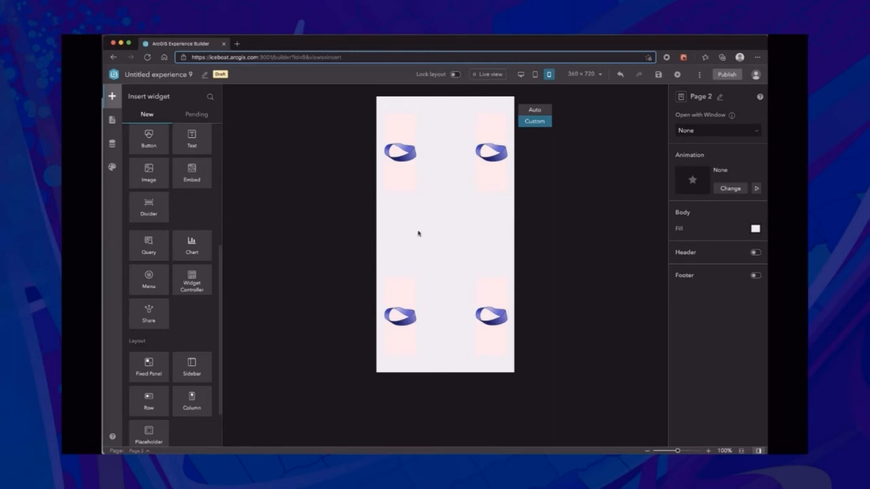
left_click_drag(154, 175, 453, 238)
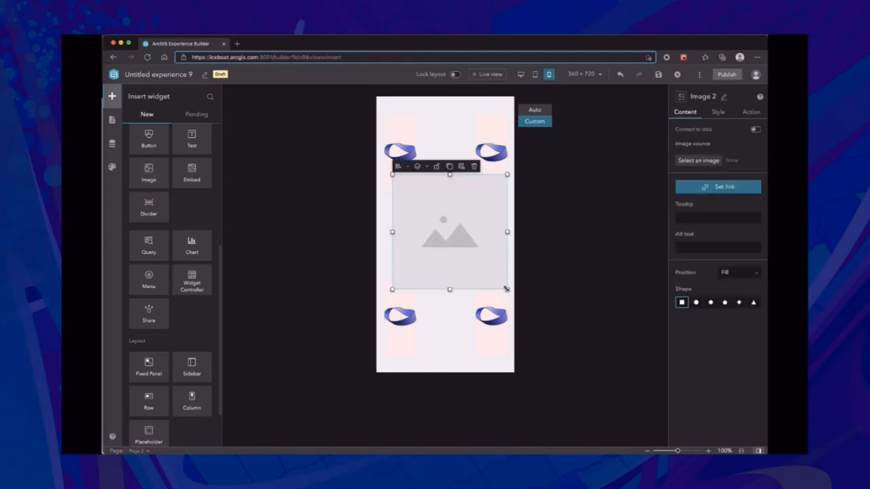
left_click_drag(458, 245, 436, 263)
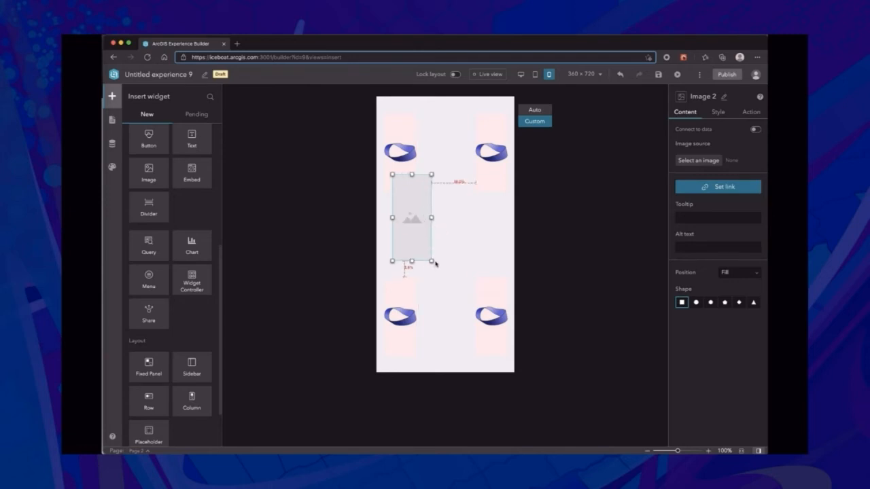
left_click_drag(413, 220, 443, 236)
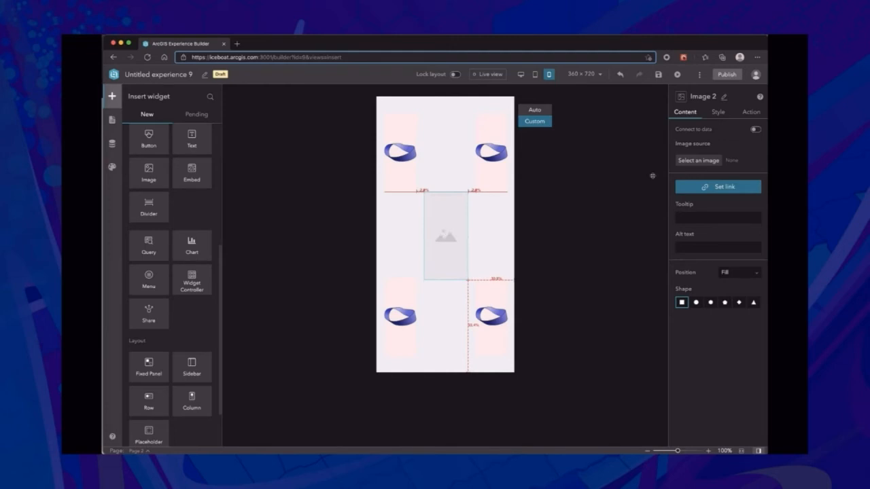
- Use the local cat equation picture as the new centre image's source and save the experience
left_click(697, 161)
left_click(584, 189)
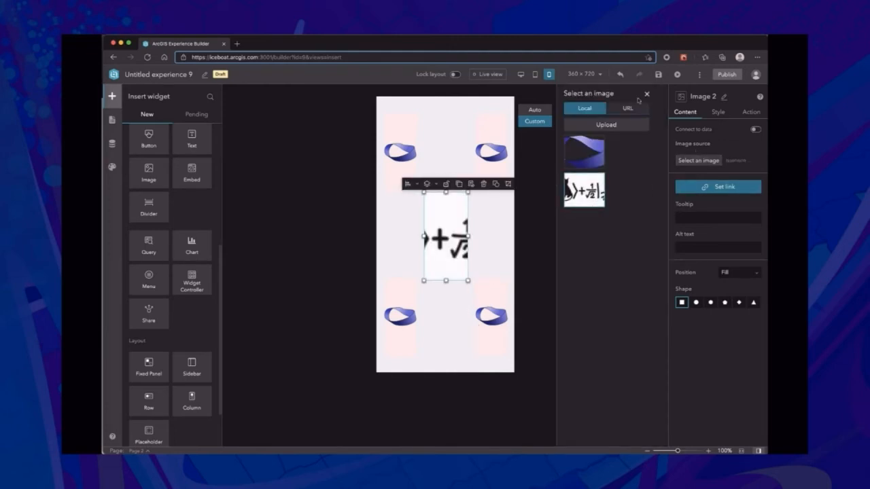
left_click(647, 96)
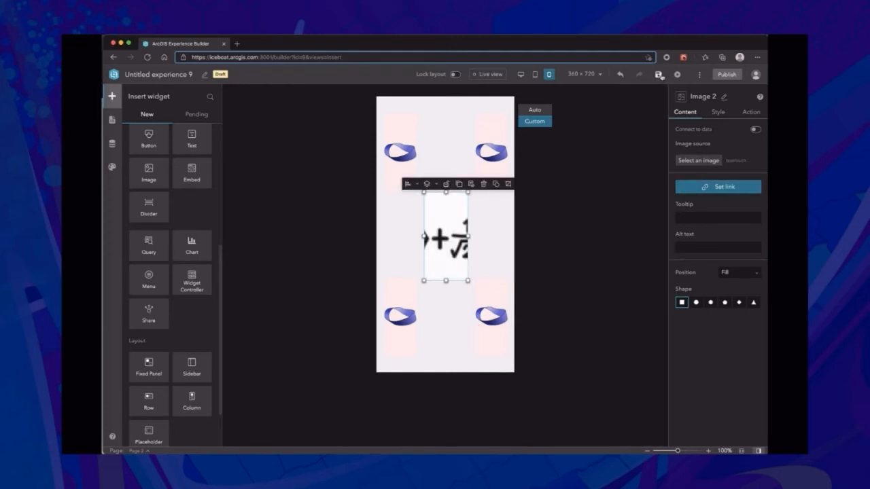
left_click(659, 75)
left_click(604, 216)
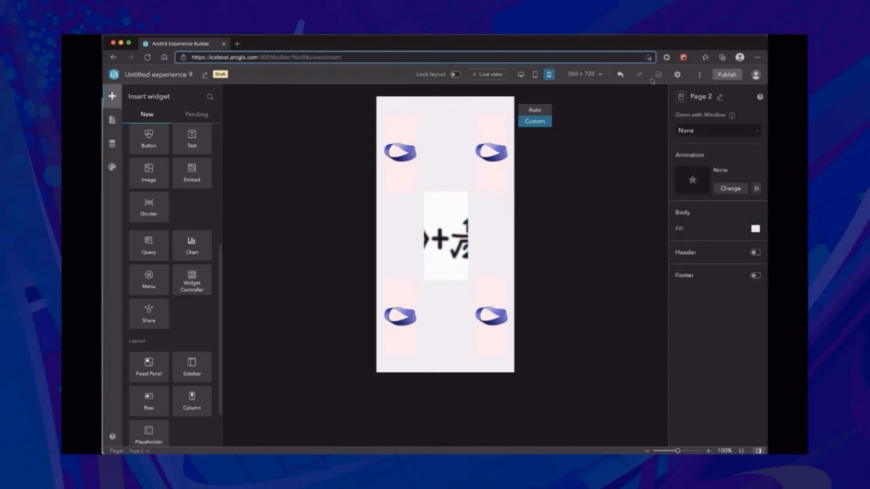
- Preview the experience in its own window, compare the layout at phone width and full width, and close the preview
left_click(677, 74)
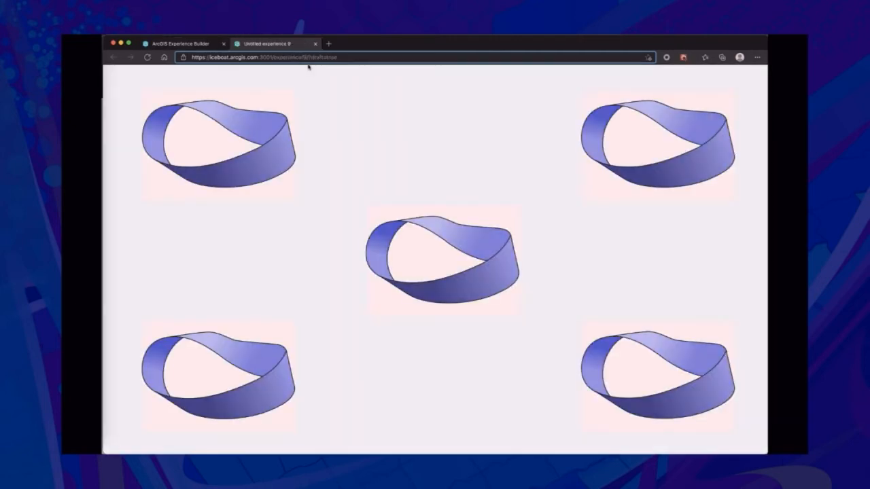
left_click_drag(288, 44, 290, 96)
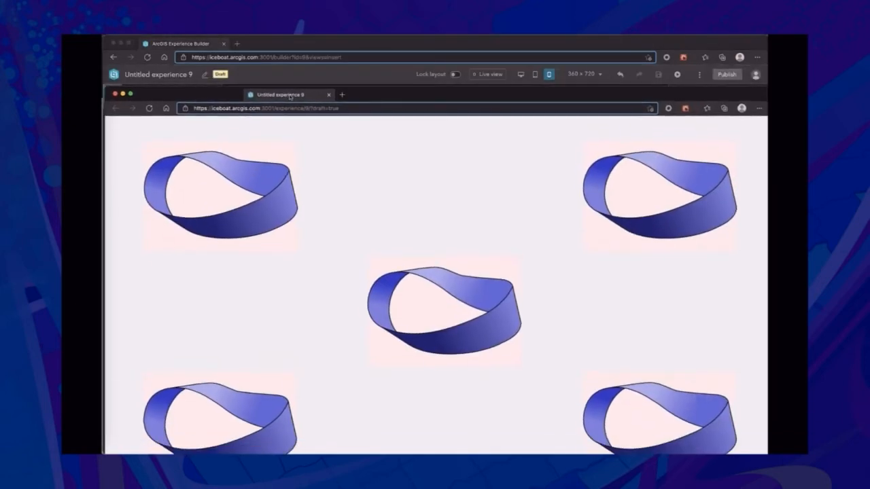
left_click_drag(106, 88, 190, 124)
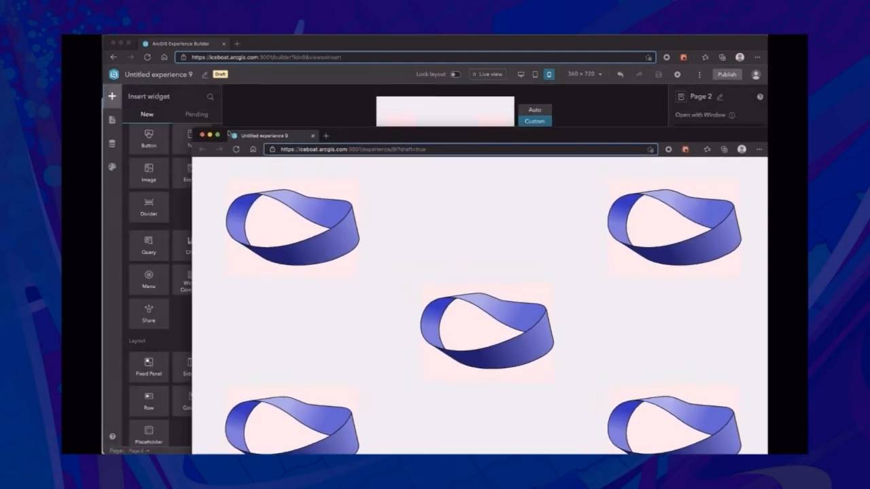
left_click_drag(434, 133, 374, 51)
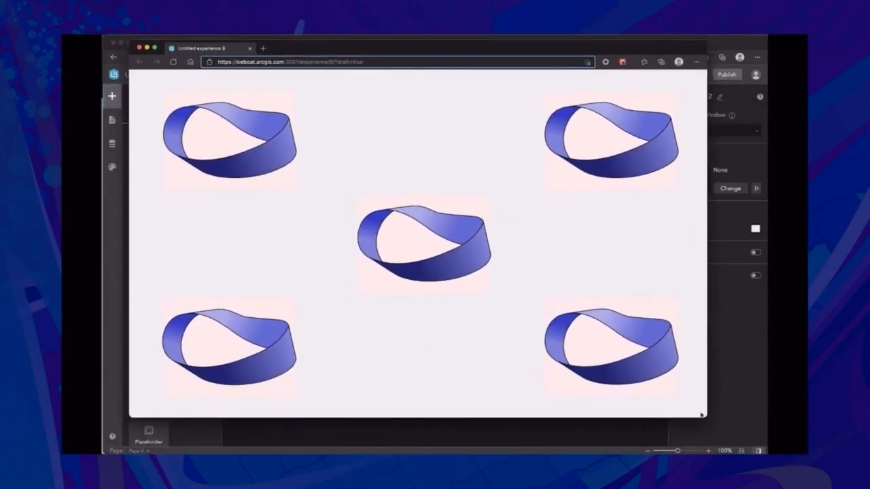
left_click_drag(705, 415, 319, 374)
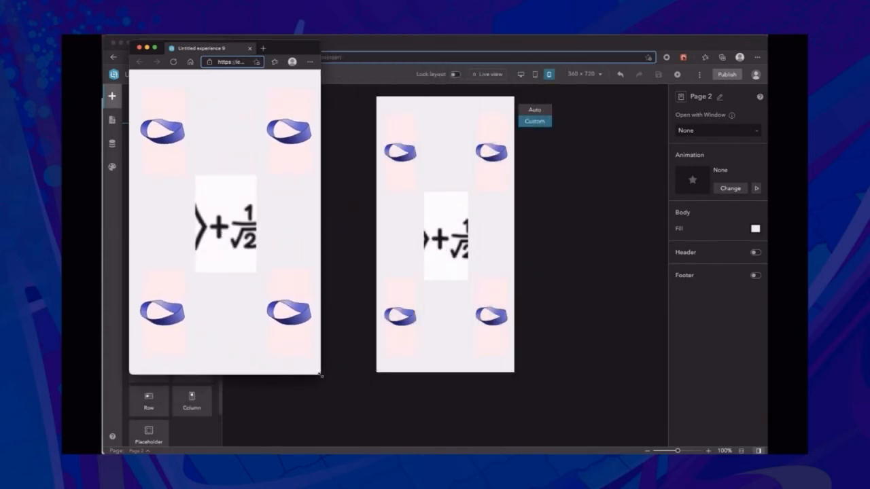
left_click_drag(320, 374, 760, 449)
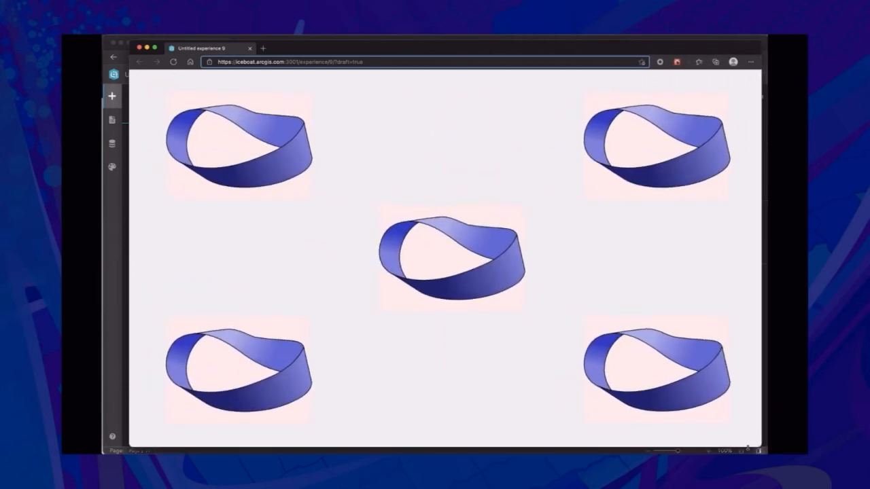
left_click(250, 49)
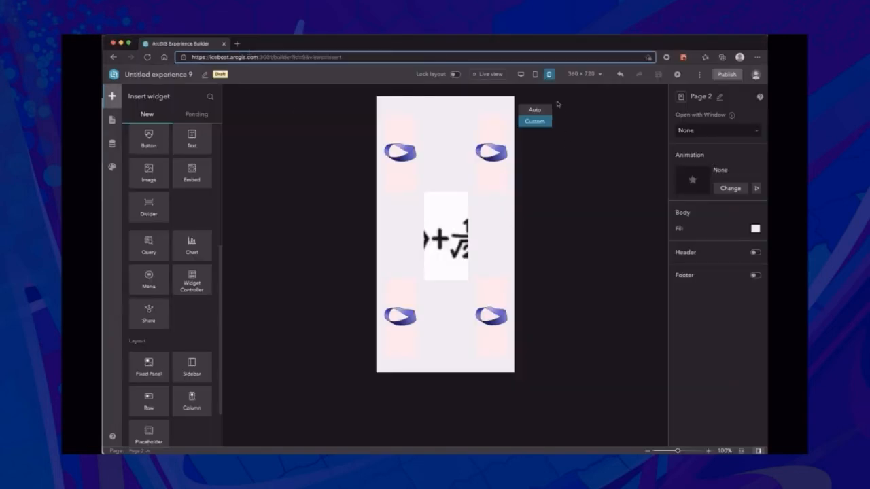
- Switch Page 2's small-screen layout from Custom to Auto and confirm syncing its widgets with the large screen
left_click(535, 110)
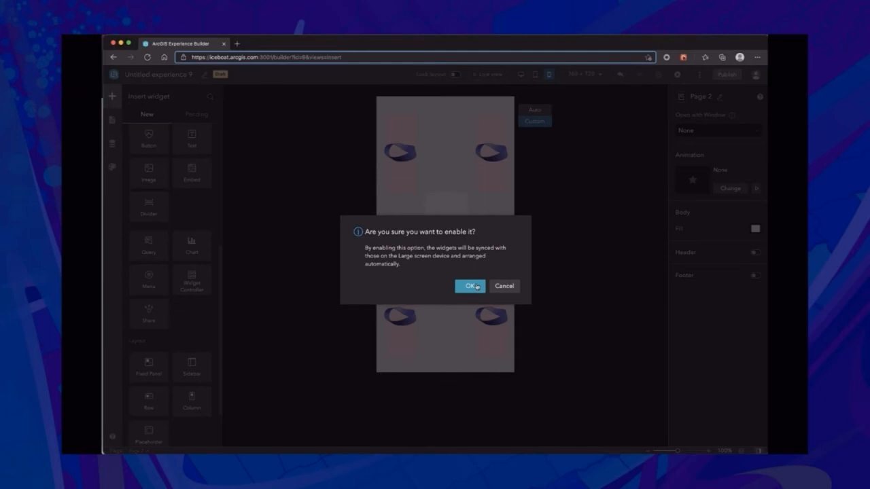
left_click(476, 286)
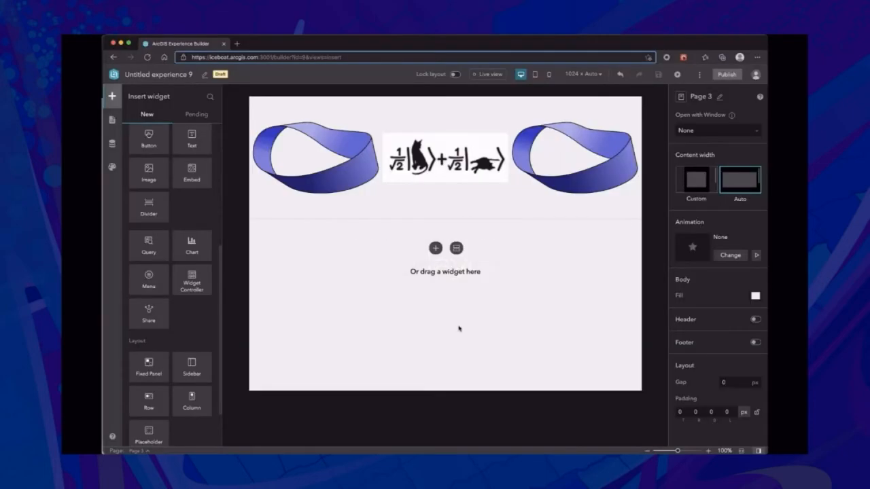
- Examine the three side-by-side images on Page 3 in the large-screen layout and in the medium-screen layout
left_click(431, 169)
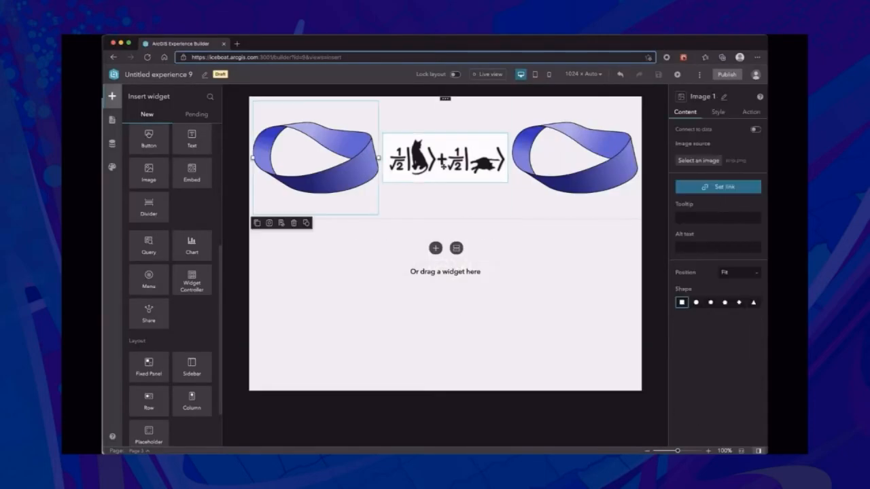
left_click(560, 181)
left_click(565, 257)
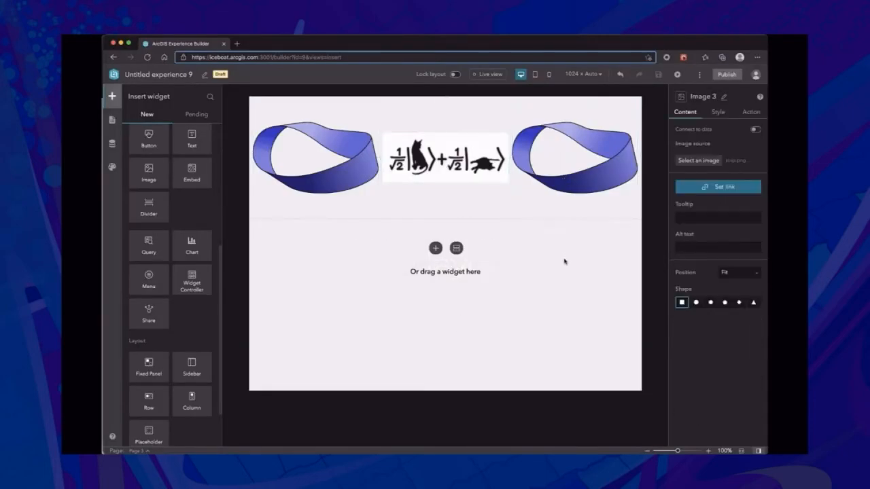
left_click(535, 75)
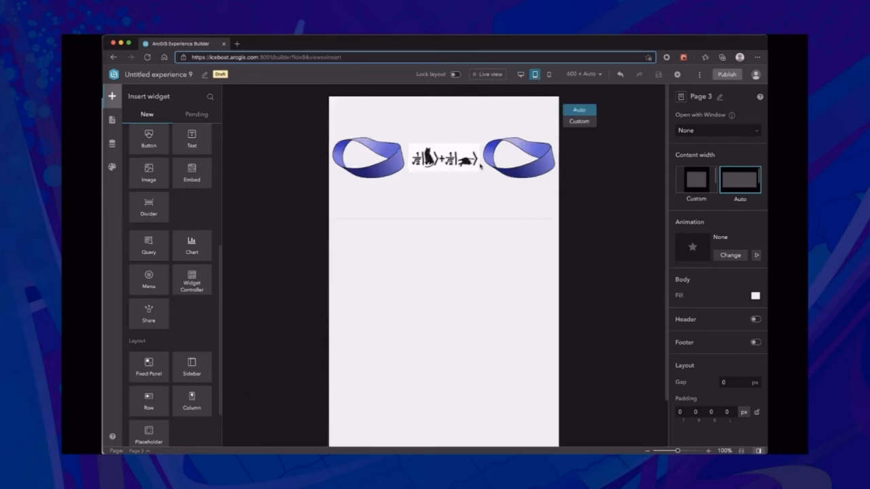
- View Page 3's Auto layout for small screens, preview the experience in its own resizable window, and close the preview
left_click(549, 75)
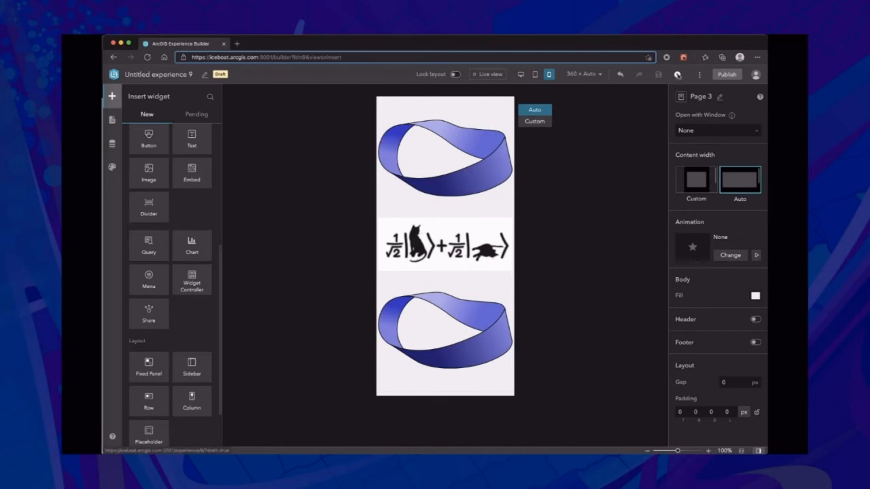
left_click(677, 75)
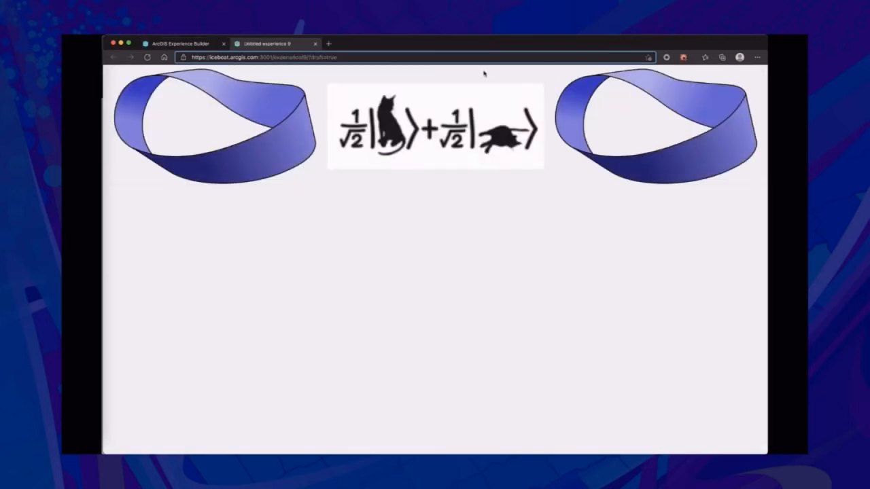
mouse_move(290, 45)
left_mouse_down()
mouse_move(262, 45)
mouse_move(285, 78)
mouse_move(285, 57)
left_mouse_up()
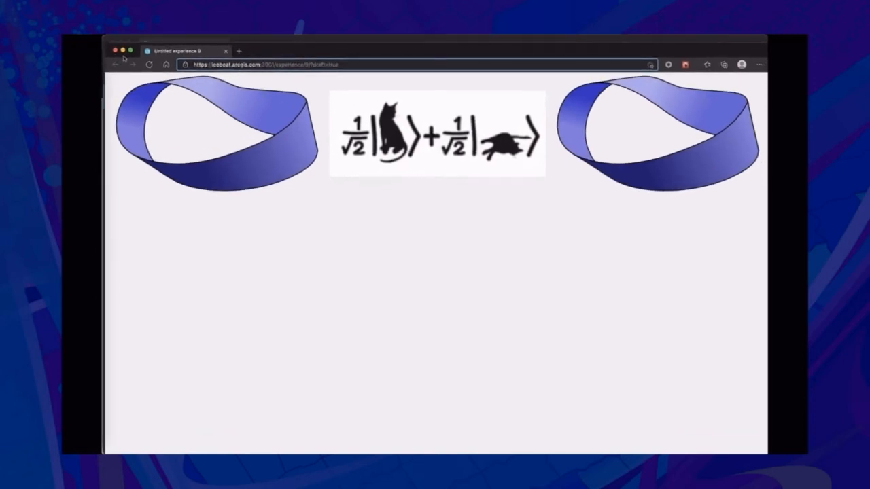
left_click_drag(105, 46, 169, 100)
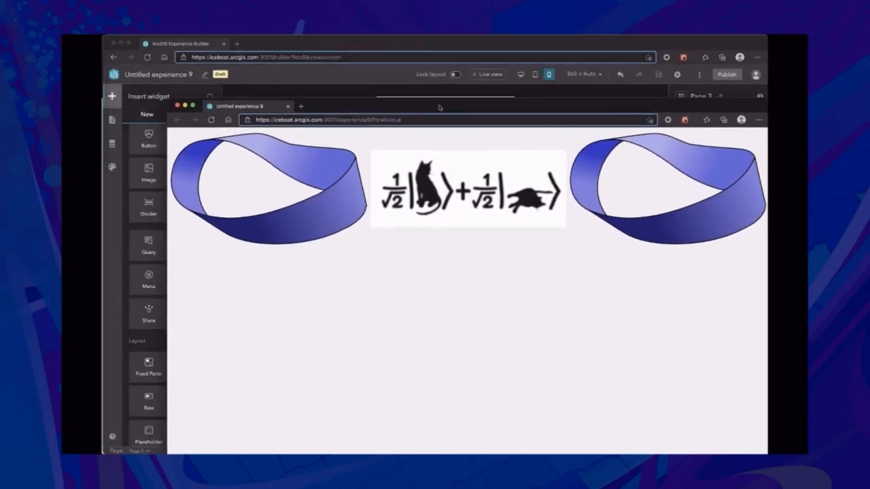
left_click_drag(439, 107, 399, 56)
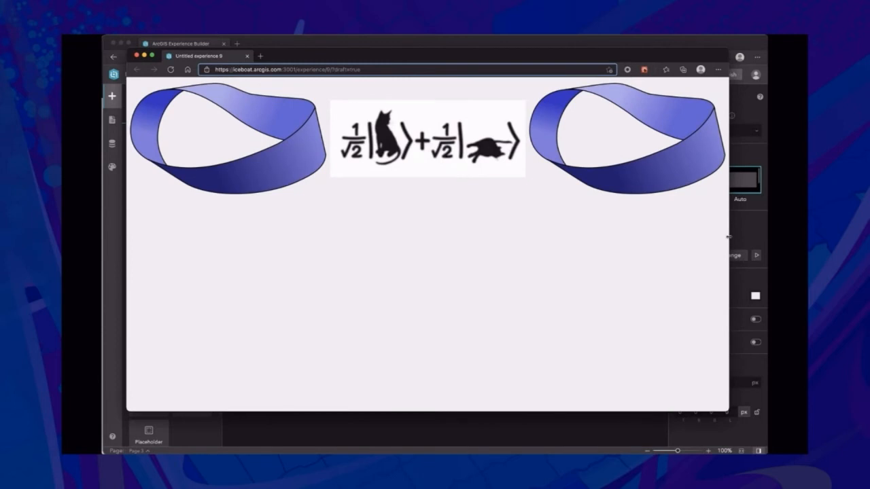
left_click_drag(728, 236, 754, 246)
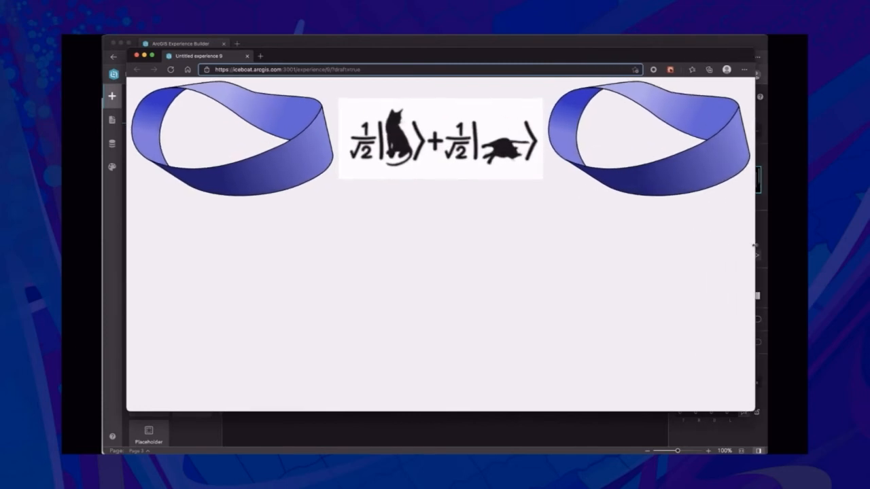
left_click(247, 56)
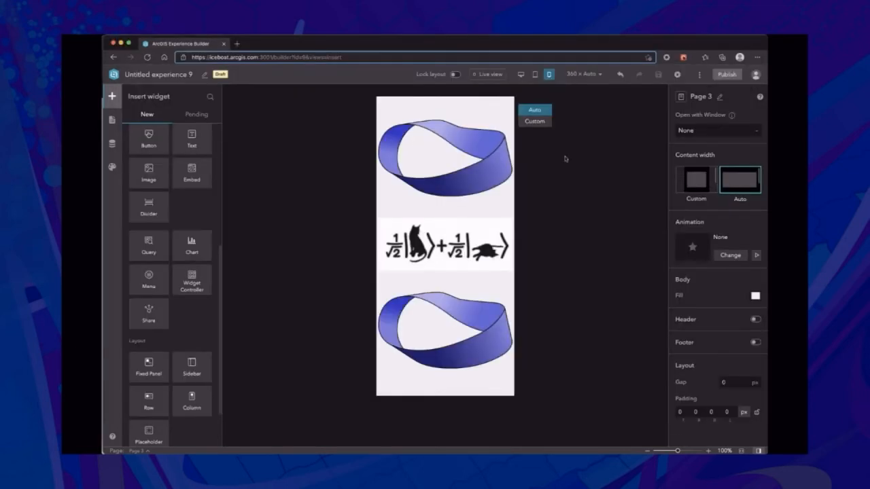
- Switch Page 3's small-screen layout to Custom, move the cat equation image above the two ribbon images, and save the experience
left_click(540, 123)
left_click(464, 298)
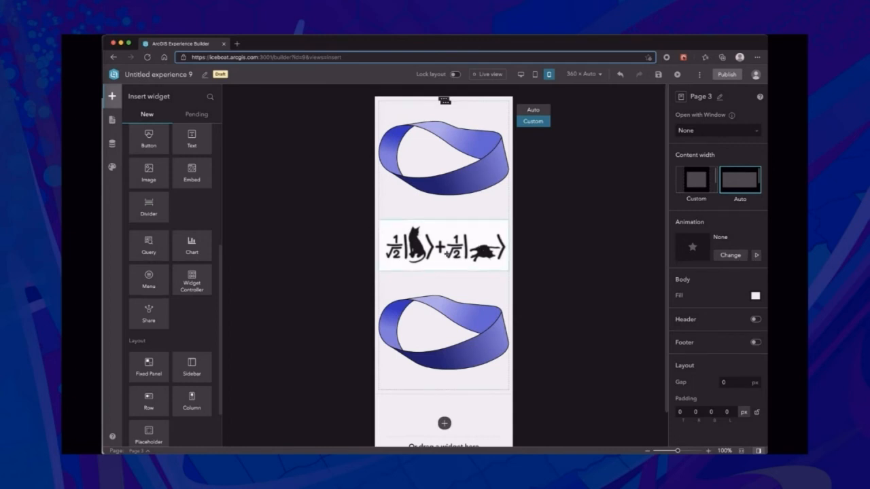
left_click_drag(443, 245, 443, 122)
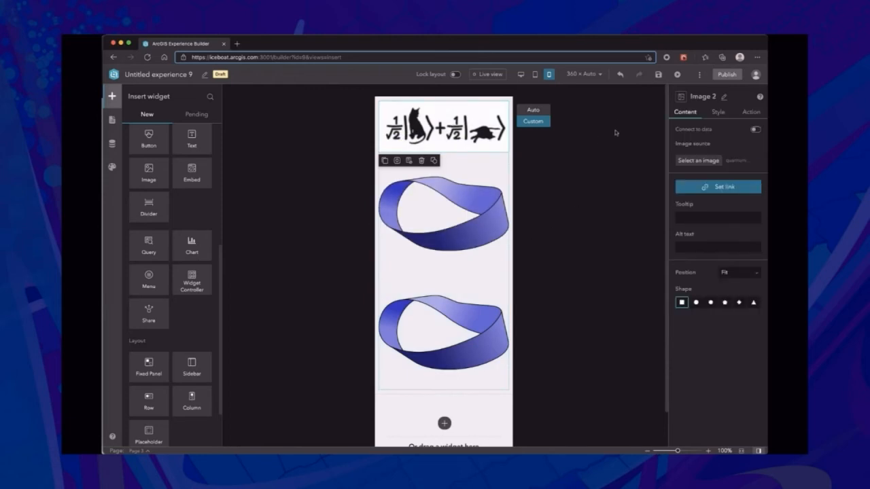
left_click(659, 74)
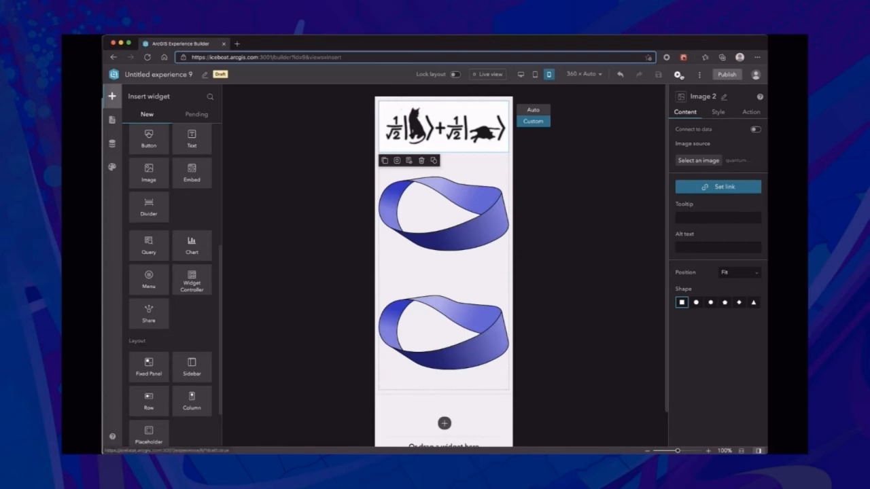
- Preview the saved Page 3 in a separate browser window, try resizing that window, and close it
left_click(677, 74)
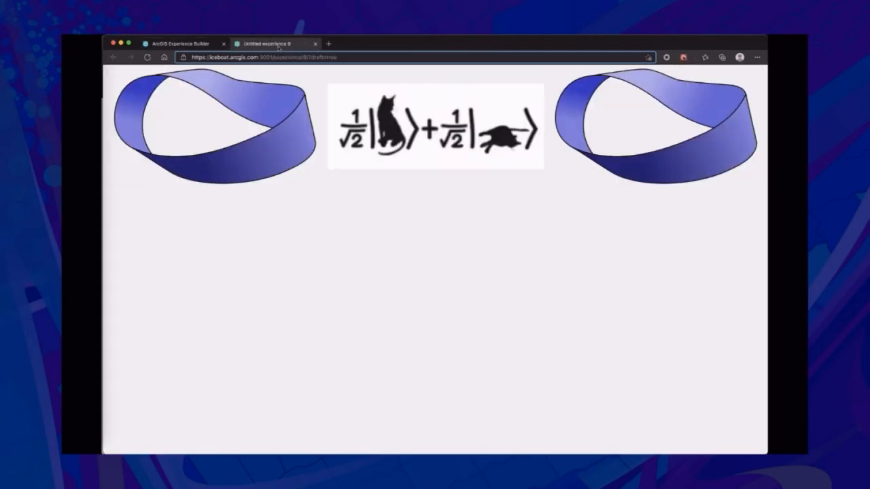
left_click_drag(280, 46, 279, 76)
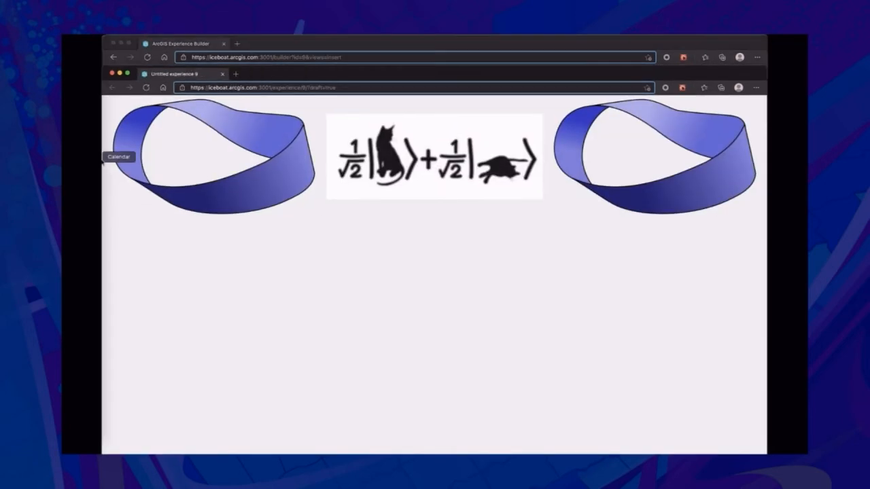
left_click_drag(103, 158, 113, 141)
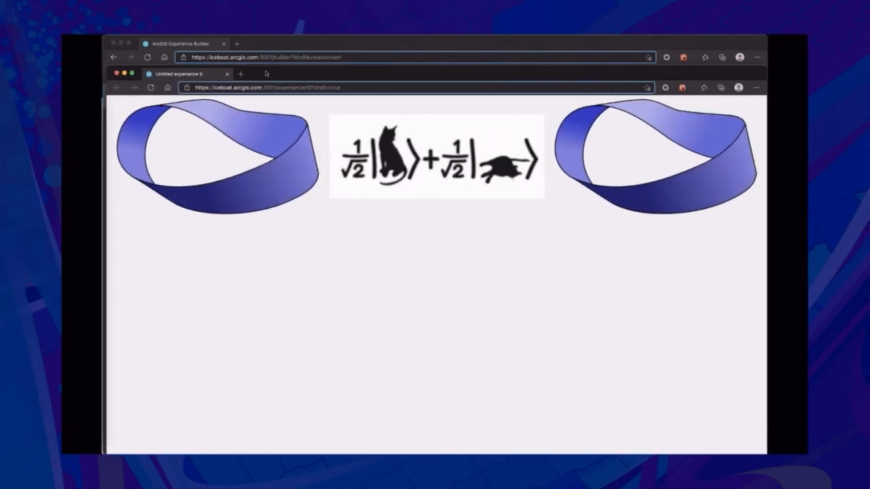
left_click(228, 74)
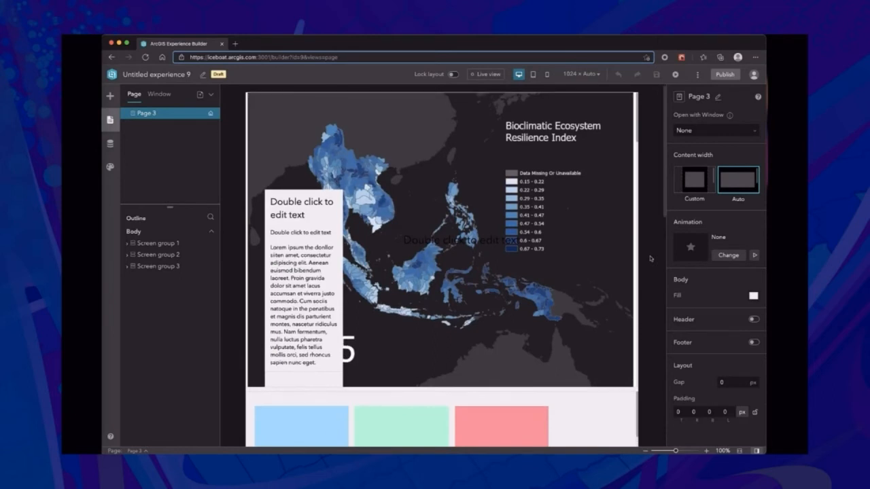
- Examine every screen of the three screen groups on Page 3 in the large-screen layout, including how their text panels are placed
scroll(585, 267, "down", 5)
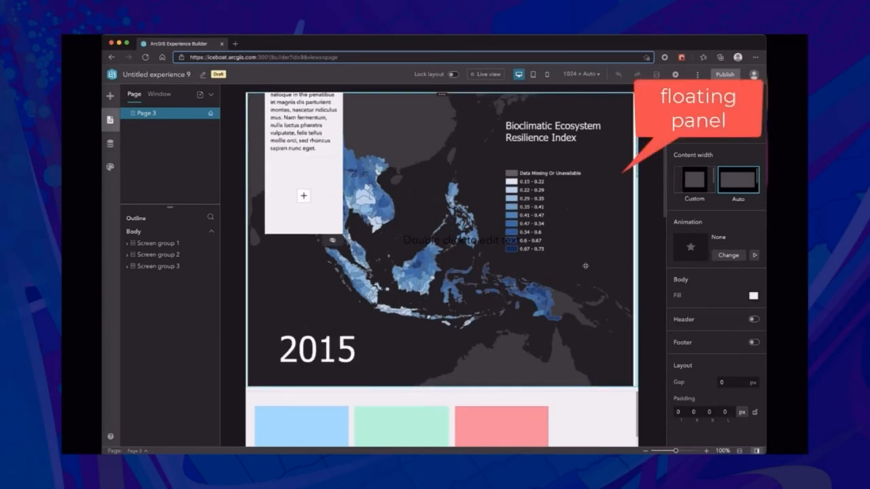
scroll(585, 265, "down", 10)
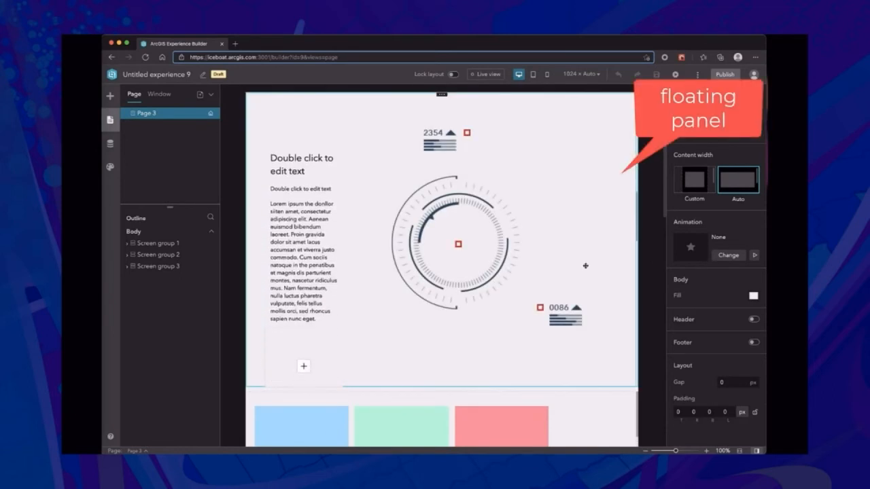
scroll(585, 265, "down", 10)
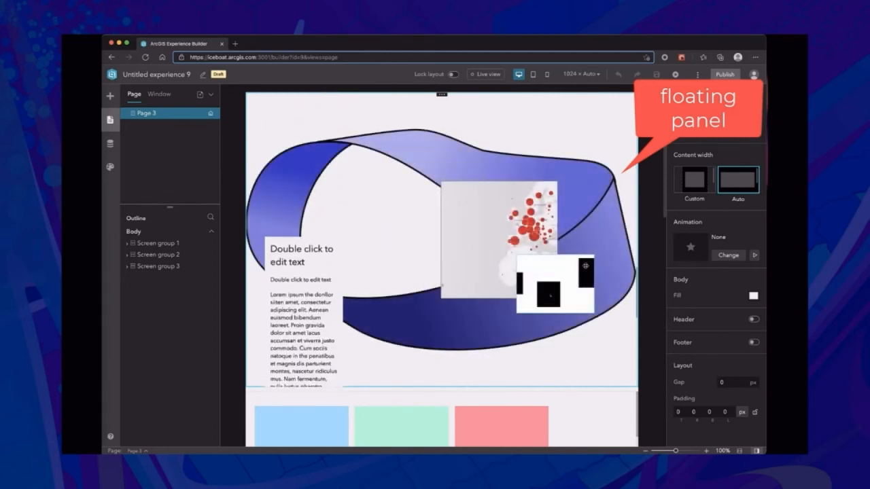
scroll(585, 266, "down", 10)
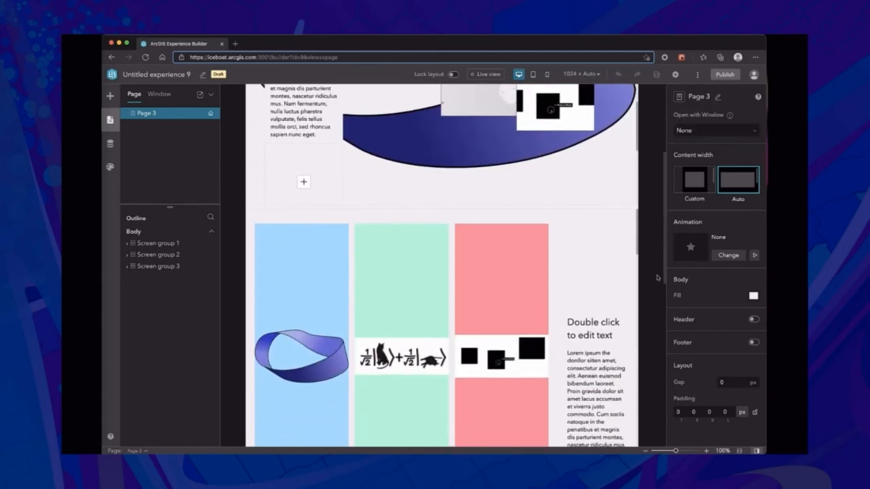
scroll(657, 277, "down", 3)
scroll(538, 276, "down", 5)
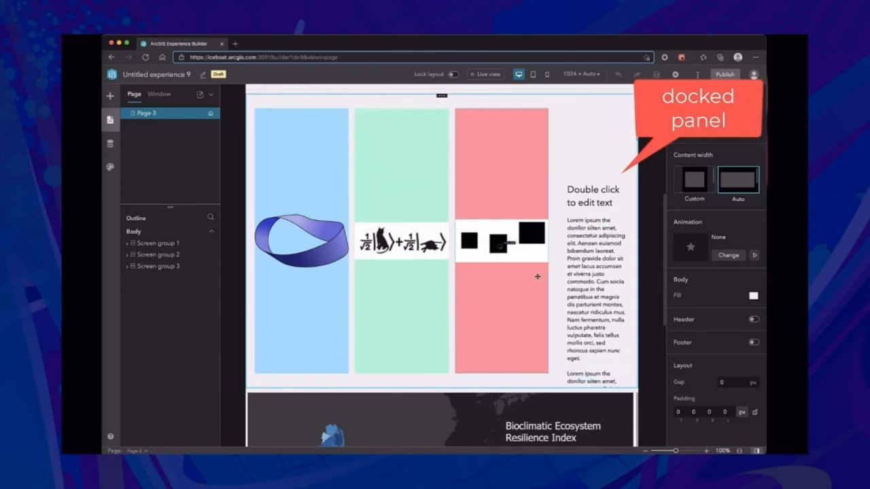
scroll(538, 276, "down", 5)
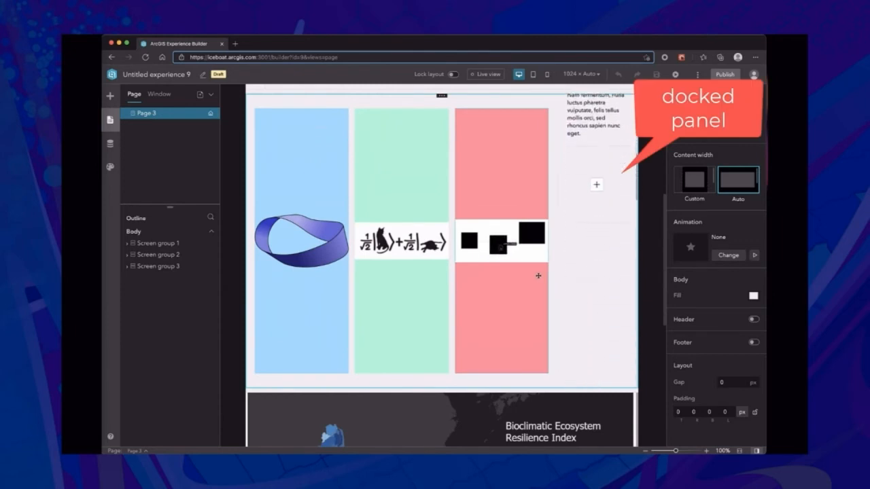
scroll(538, 276, "down", 8)
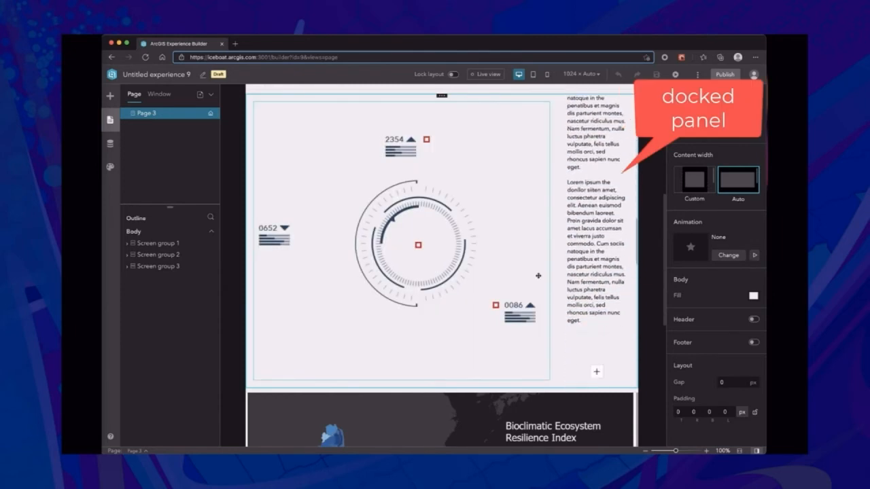
scroll(538, 276, "down", 10)
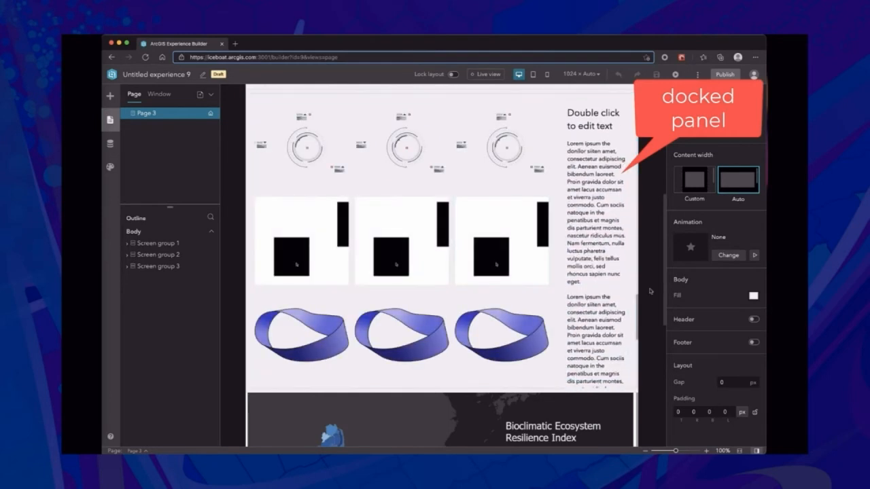
scroll(655, 293, "down", 10)
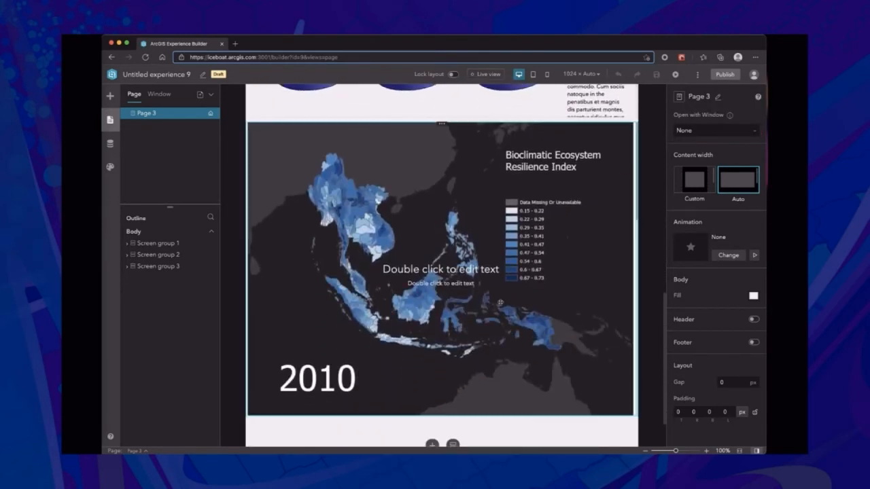
scroll(500, 302, "down", 10)
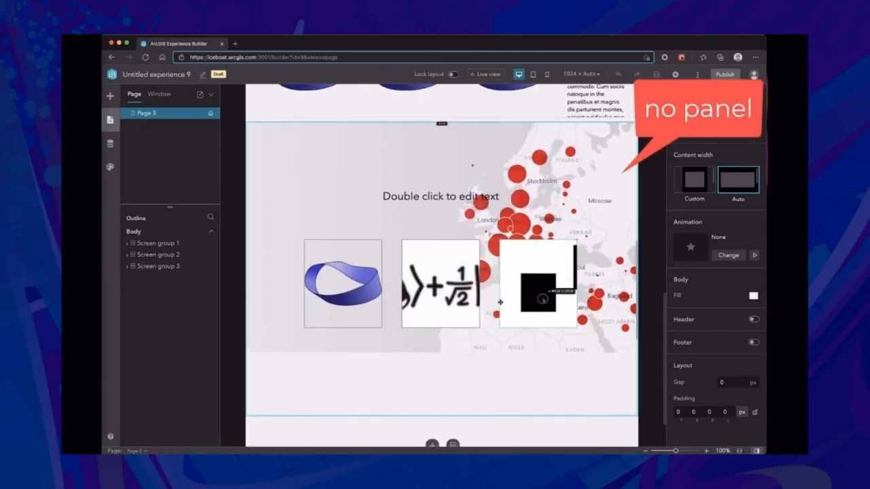
scroll(500, 304, "down", 5)
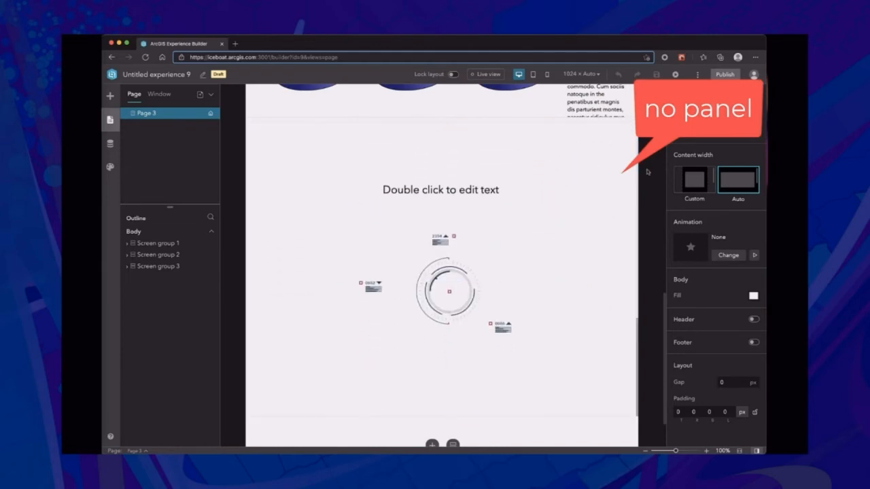
- Examine how Page 3's screen groups adapt in the medium-screen Auto layout
left_click(534, 74)
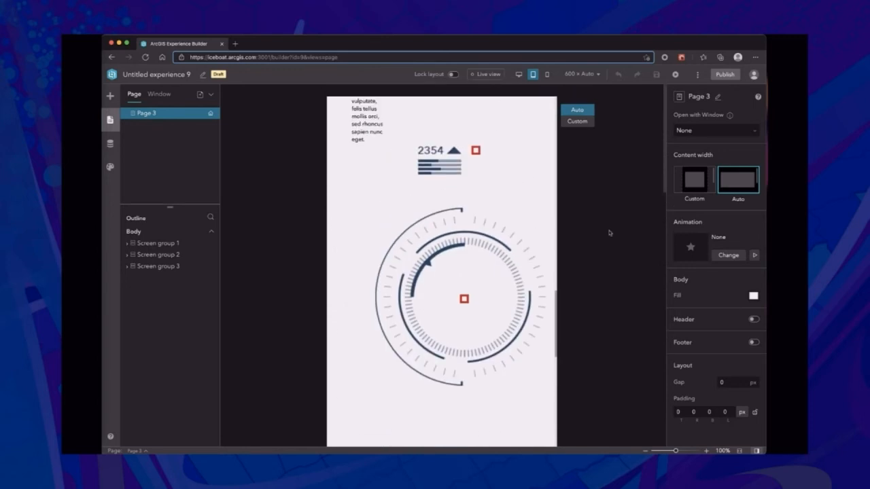
scroll(528, 250, "down", 5)
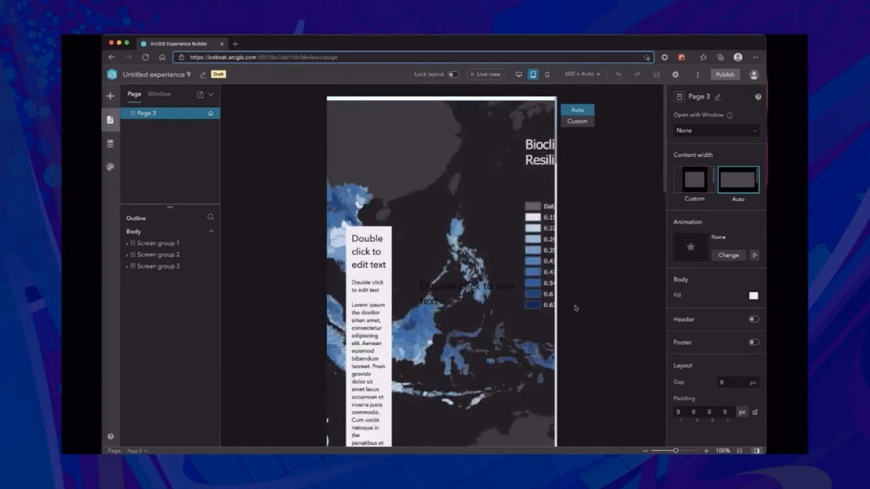
scroll(527, 250, "down", 5)
scroll(517, 296, "down", 10)
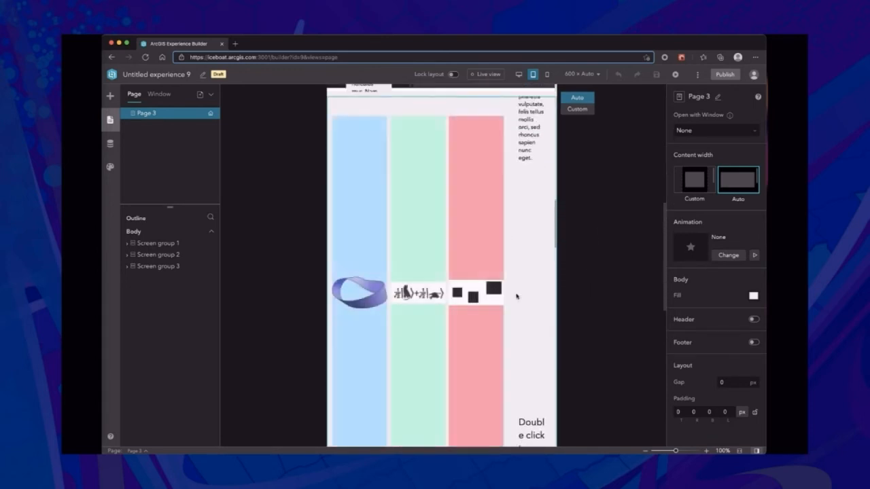
scroll(601, 290, "down", 7)
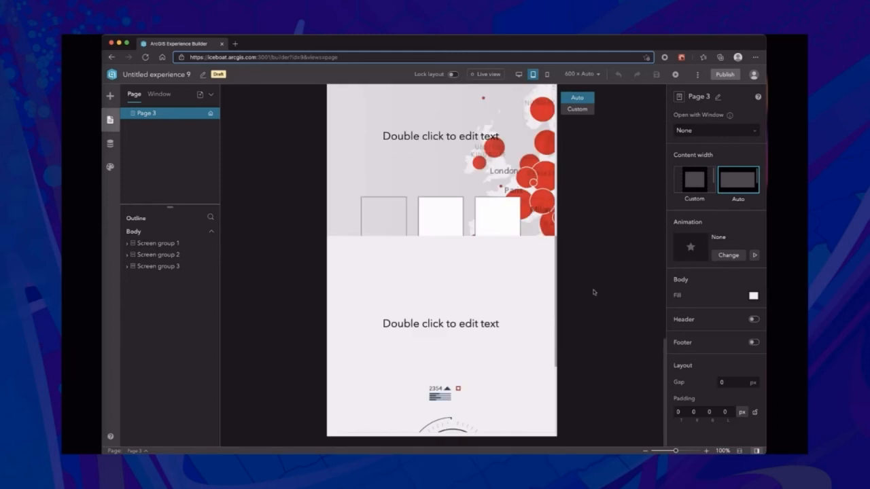
- Examine how Page 3's screen groups adapt in the small-screen Auto layout
left_click(547, 74)
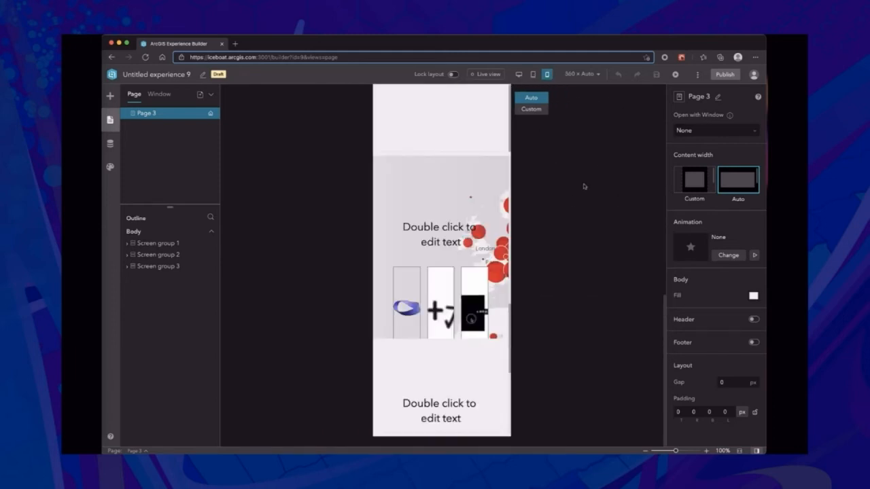
scroll(496, 208, "up", 1)
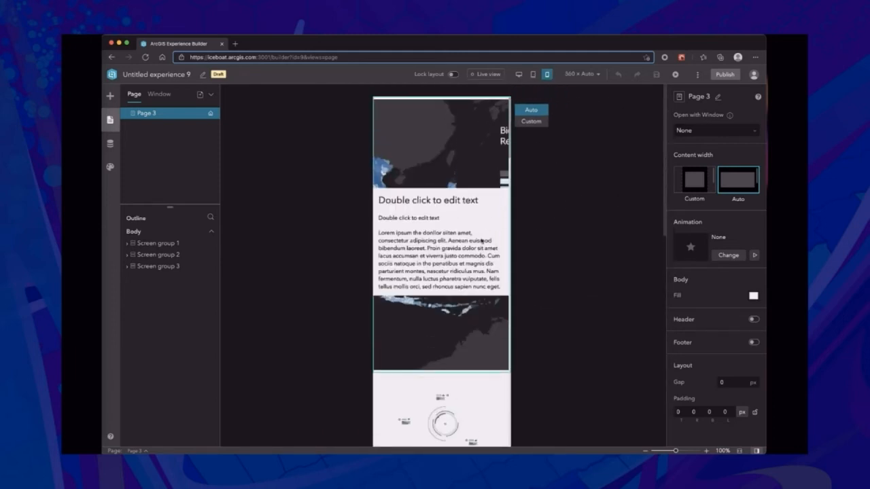
scroll(481, 241, "down", 5)
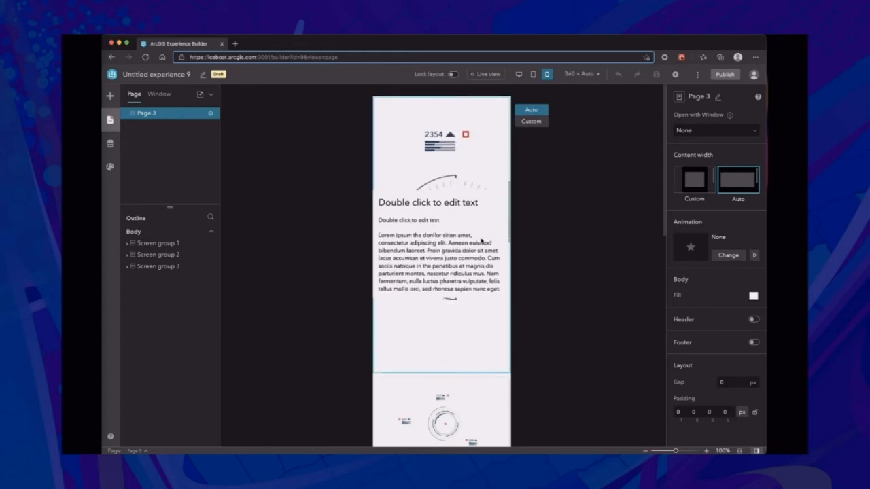
scroll(482, 240, "down", 8)
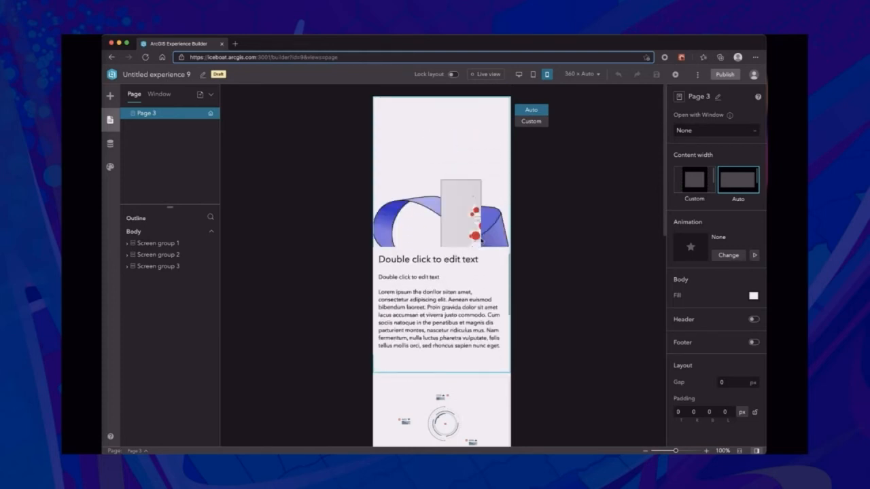
scroll(482, 241, "down", 8)
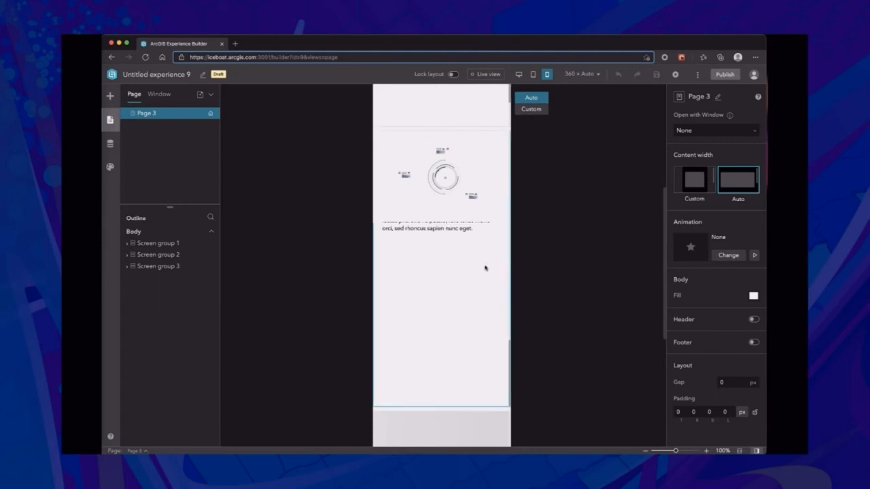
scroll(484, 267, "down", 8)
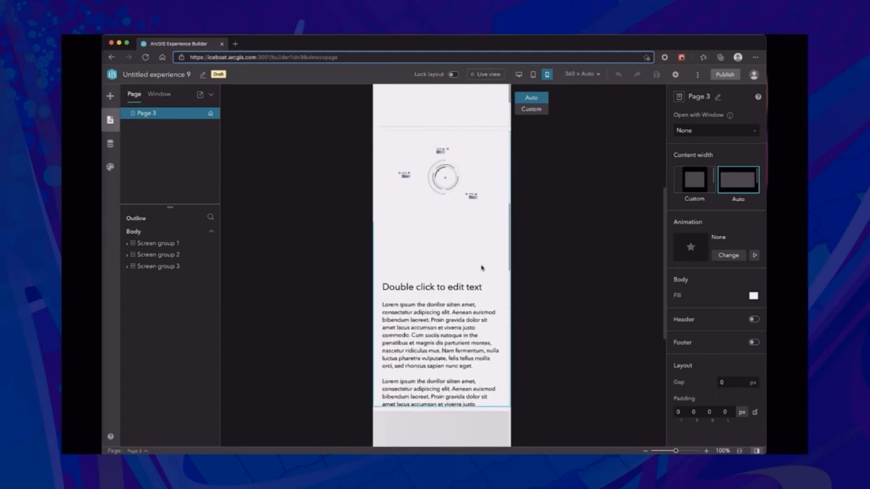
scroll(482, 268, "down", 10)
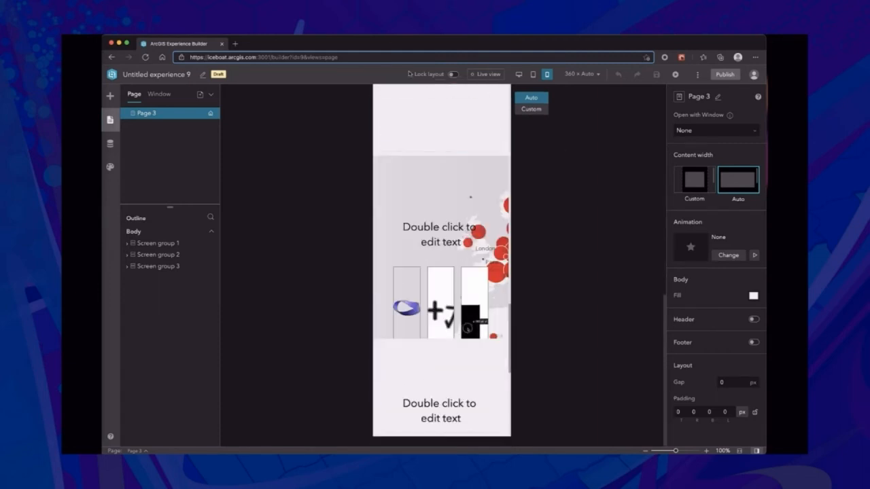
- Preview Page 3, detach the preview into its own browser window, and shrink and reposition that window over the builder
left_click(674, 75)
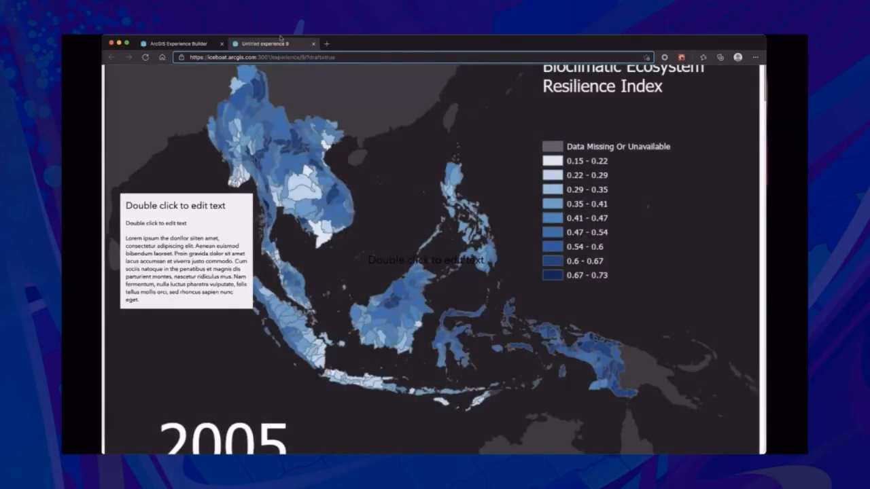
left_click_drag(286, 44, 273, 72)
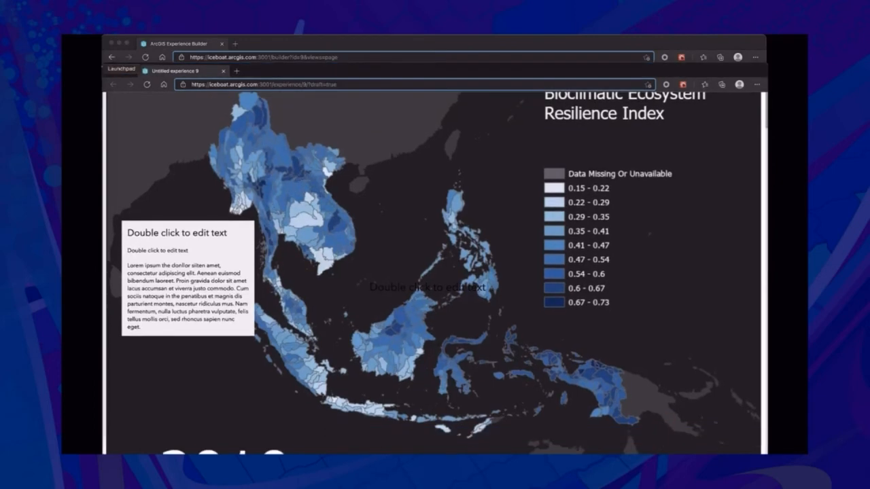
left_click_drag(104, 65, 204, 76)
left_click_drag(415, 81, 363, 46)
- Examine all three screen groups of Page 3 in the wide preview window, including their scrolling text panels
scroll(535, 248, "down", 5)
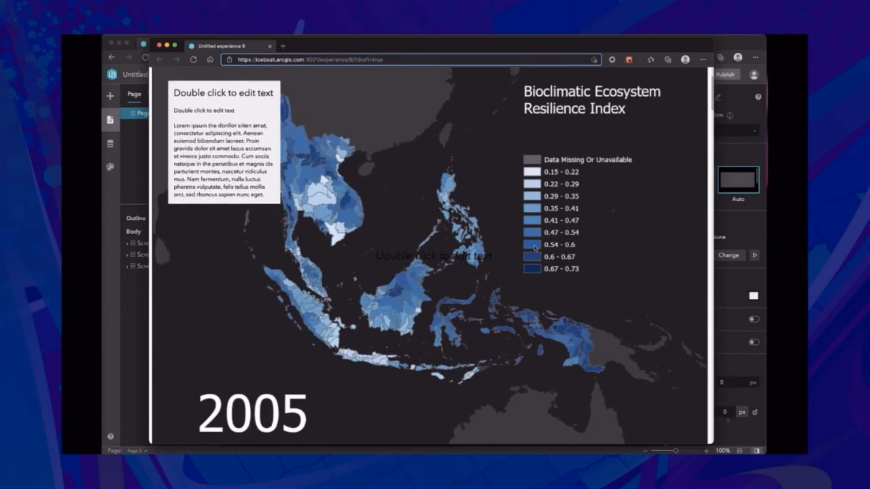
scroll(535, 248, "down", 10)
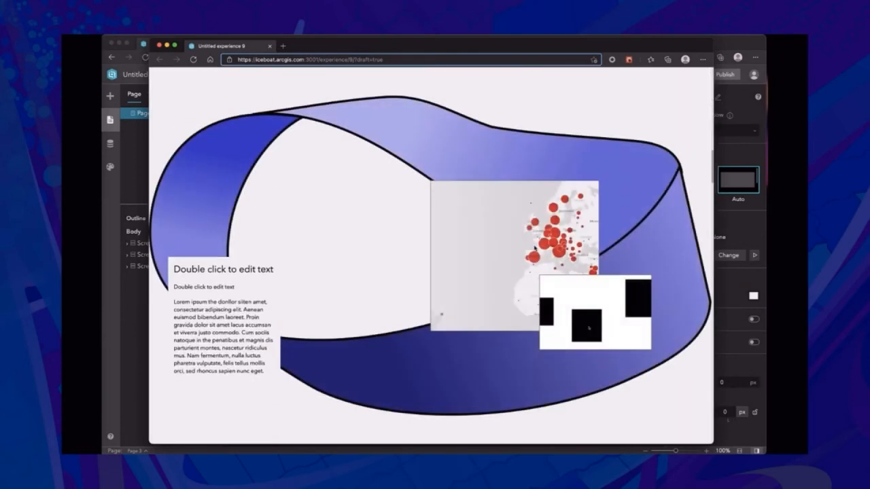
scroll(535, 248, "down", 10)
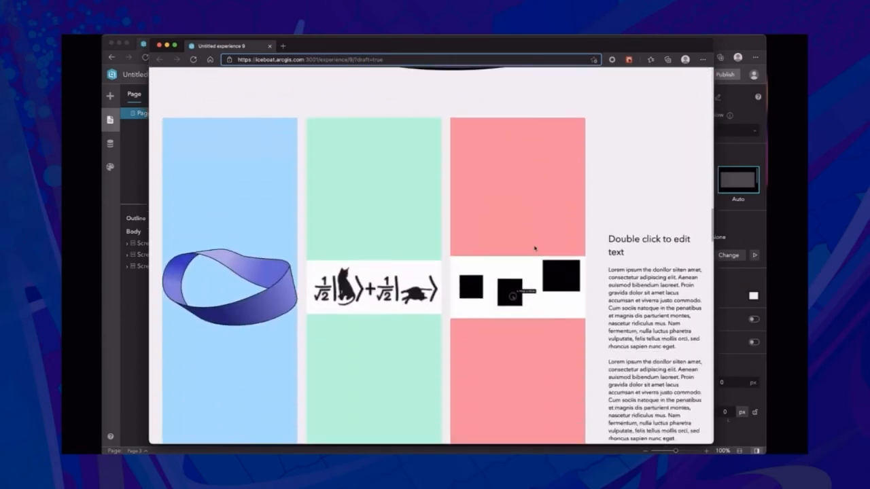
scroll(534, 248, "down", 10)
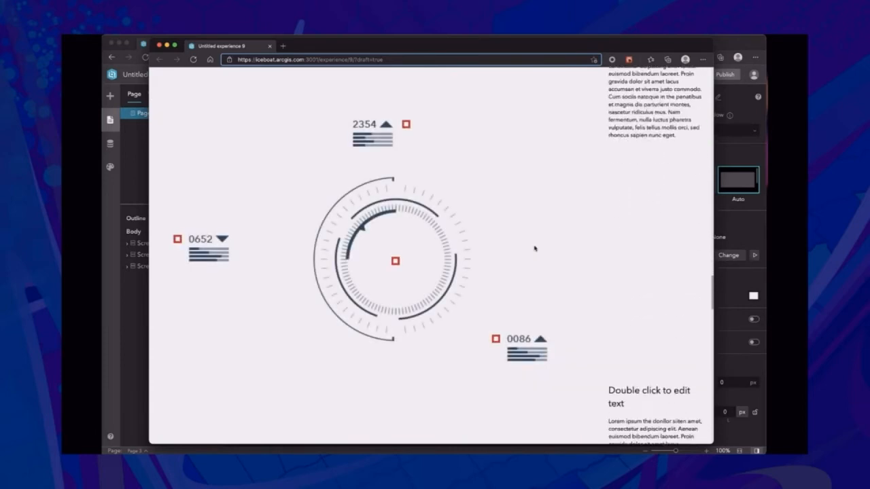
scroll(532, 233, "down", 10)
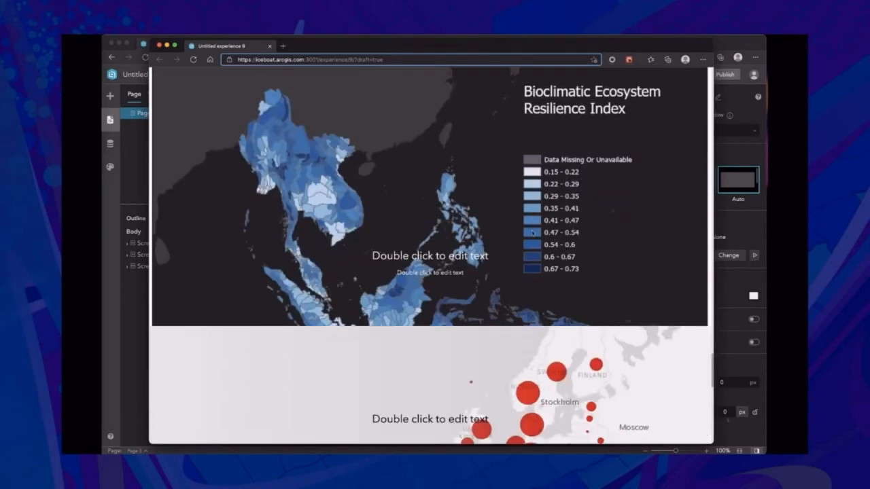
scroll(532, 233, "down", 10)
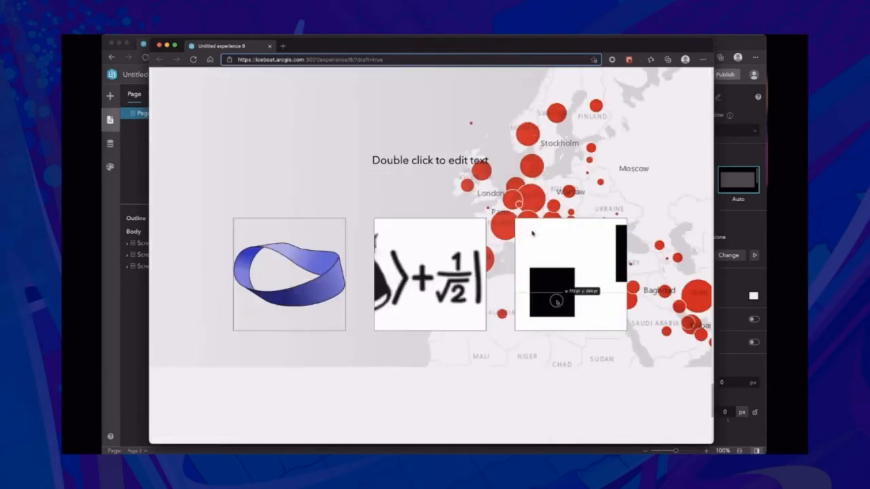
scroll(532, 233, "down", 3)
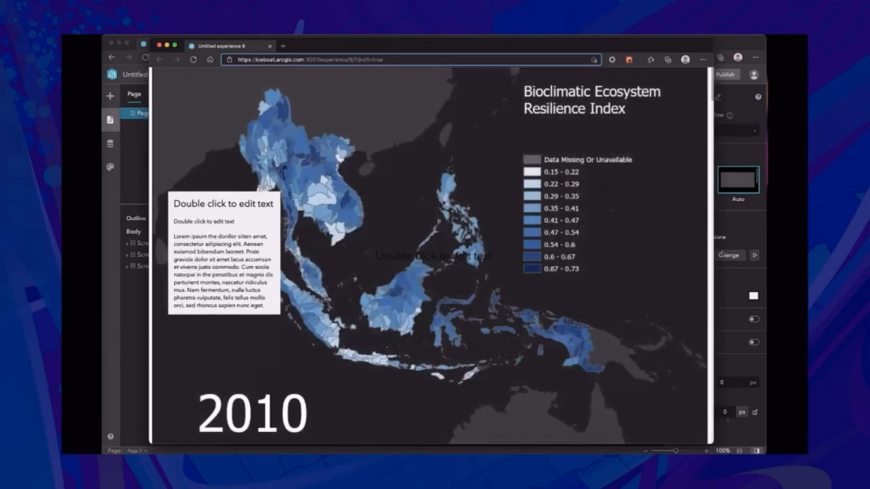
- Narrow the preview window to phone width and examine how the first screen group's text panels scroll over its main stage
left_click_drag(711, 443, 340, 413)
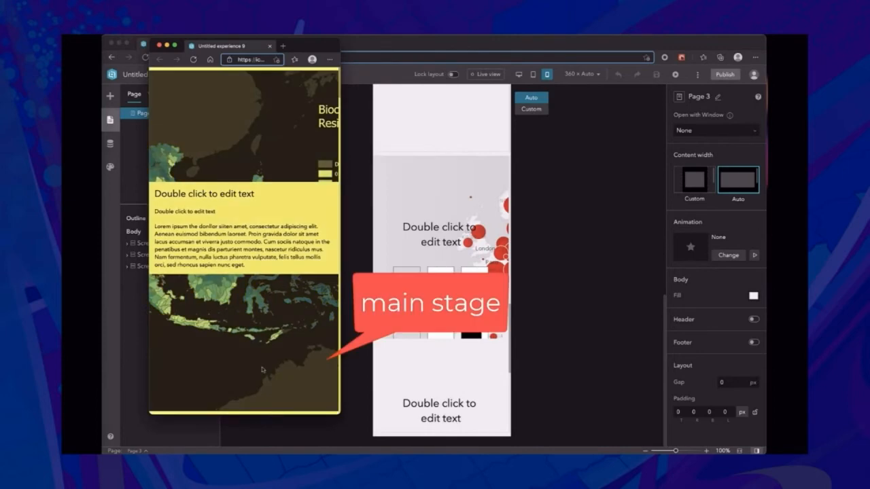
scroll(233, 298, "down", 5)
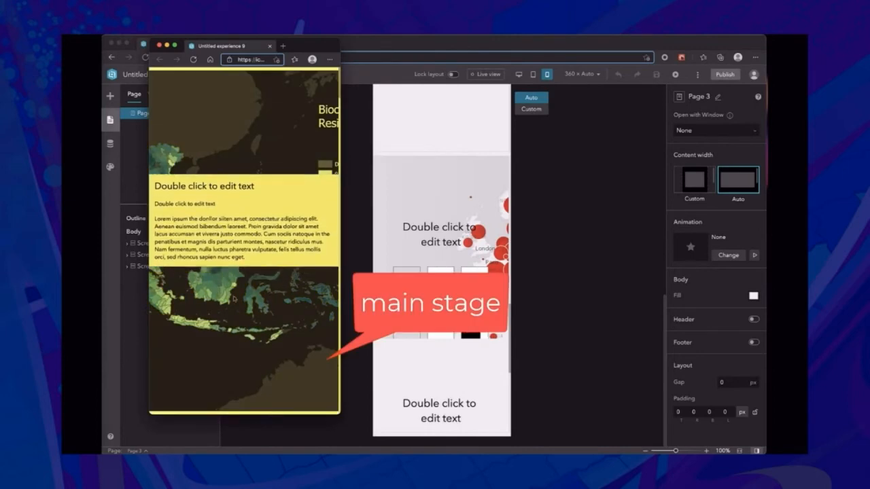
scroll(234, 299, "down", 3)
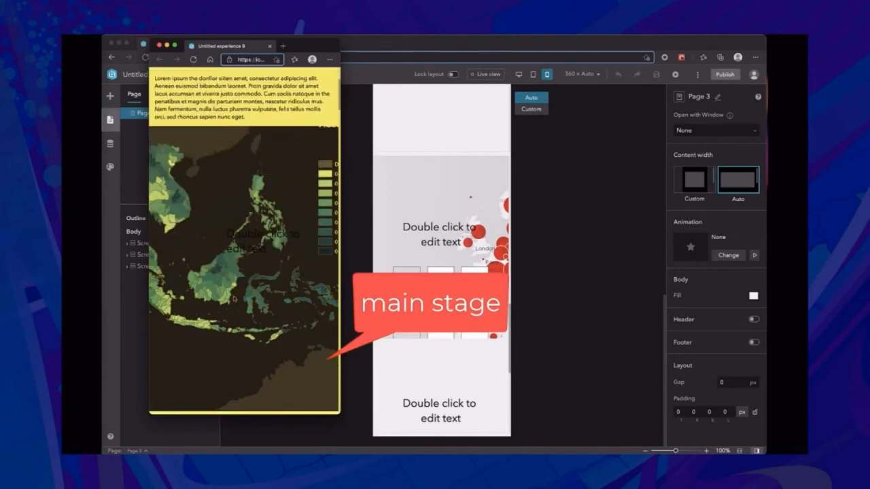
scroll(233, 298, "down", 5)
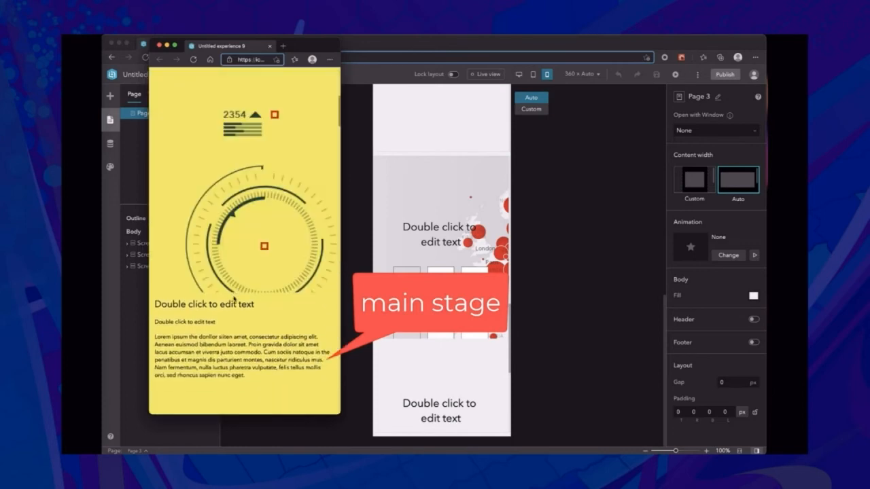
scroll(233, 298, "down", 3)
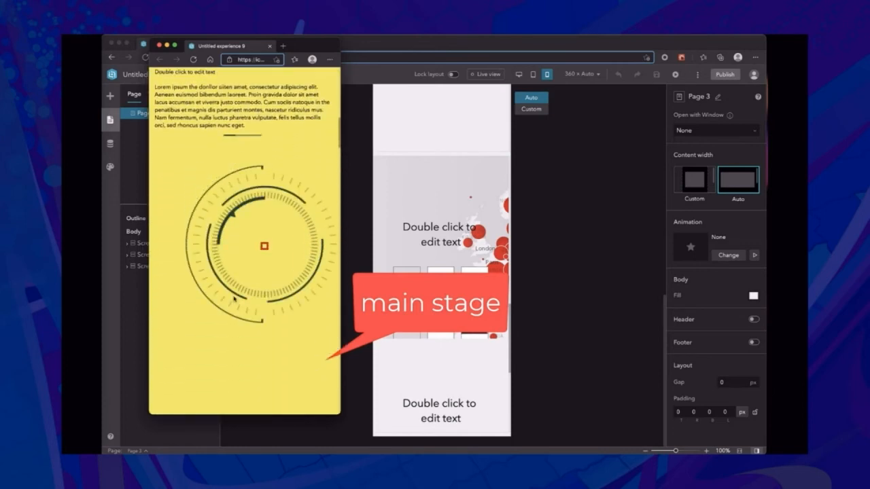
scroll(233, 298, "down", 5)
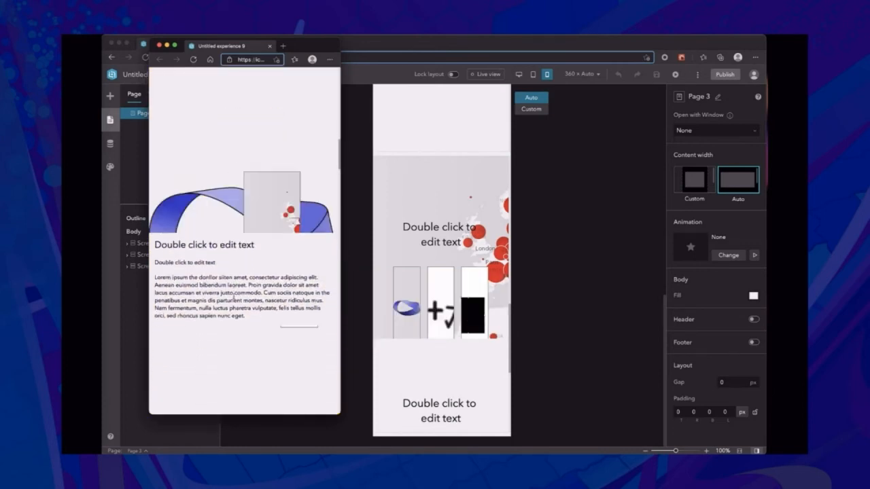
scroll(233, 296, "down", 5)
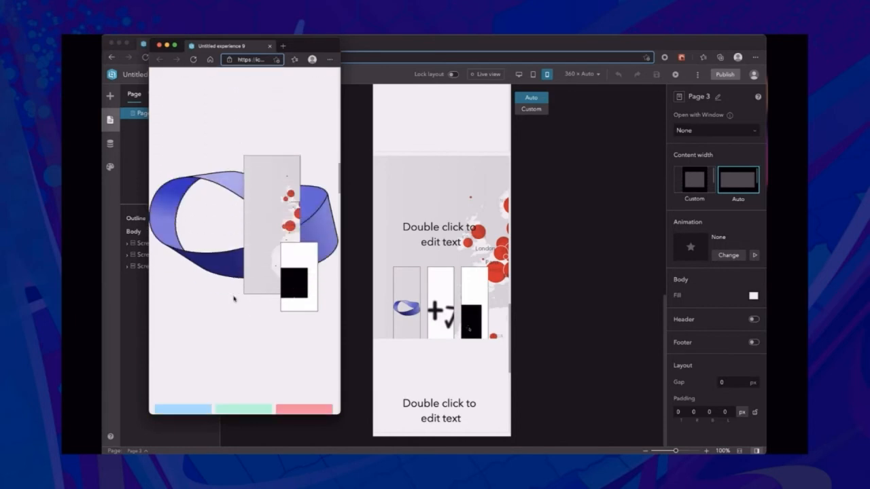
- Examine the second screen group at phone width, comparing its main stage with the side panel's scrolling text
scroll(233, 299, "down", 5)
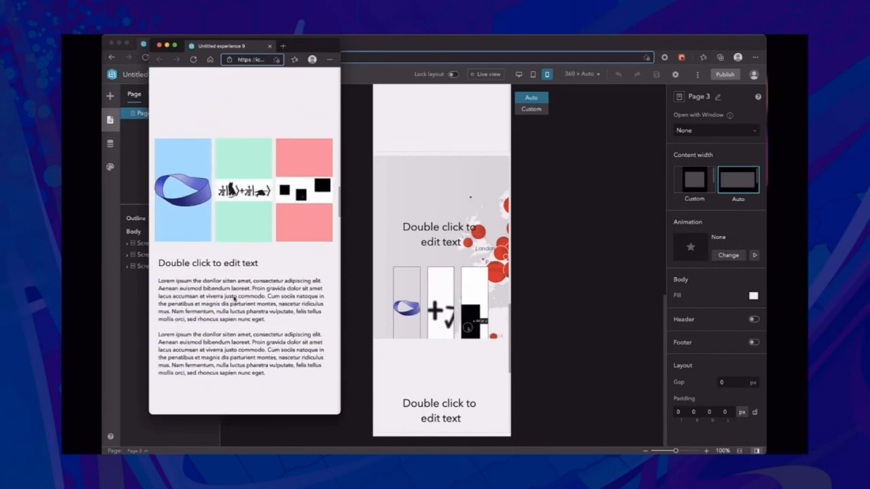
scroll(233, 298, "down", 3)
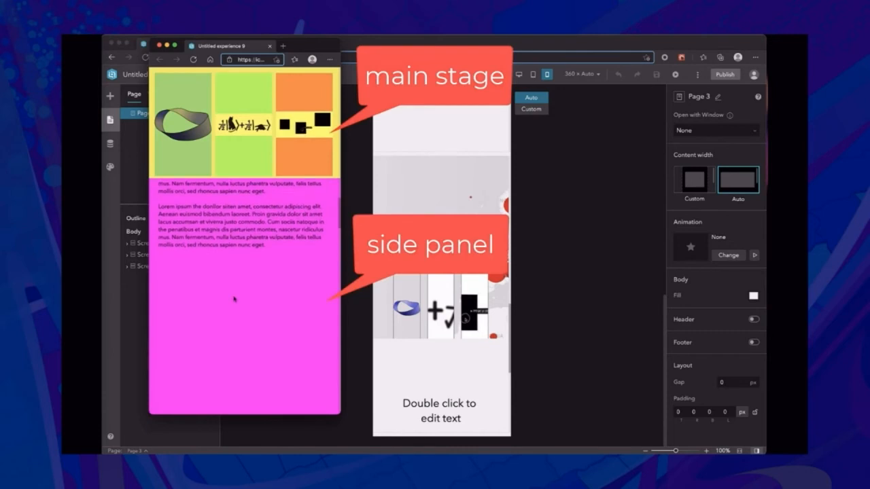
scroll(234, 299, "down", 5)
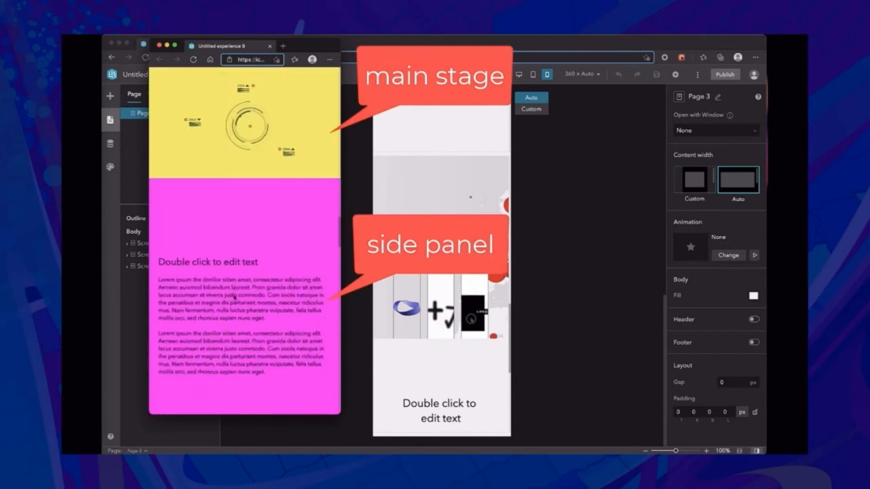
scroll(234, 298, "down", 5)
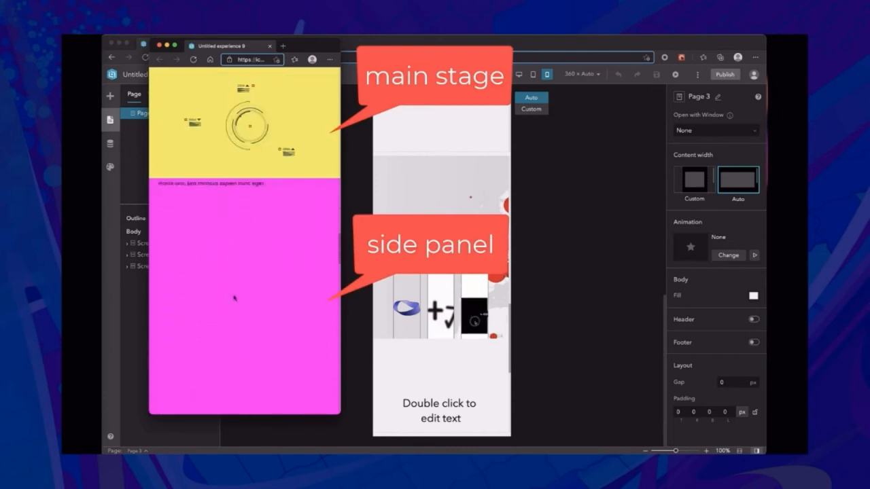
scroll(234, 298, "up", 3)
scroll(234, 298, "down", 4)
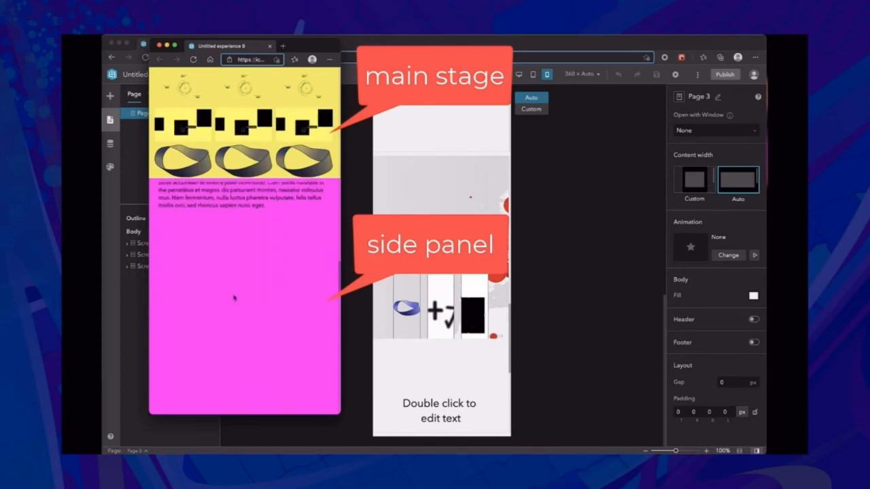
- Examine the third screen group's map, image row and gauge screens at phone width
scroll(234, 297, "down", 6)
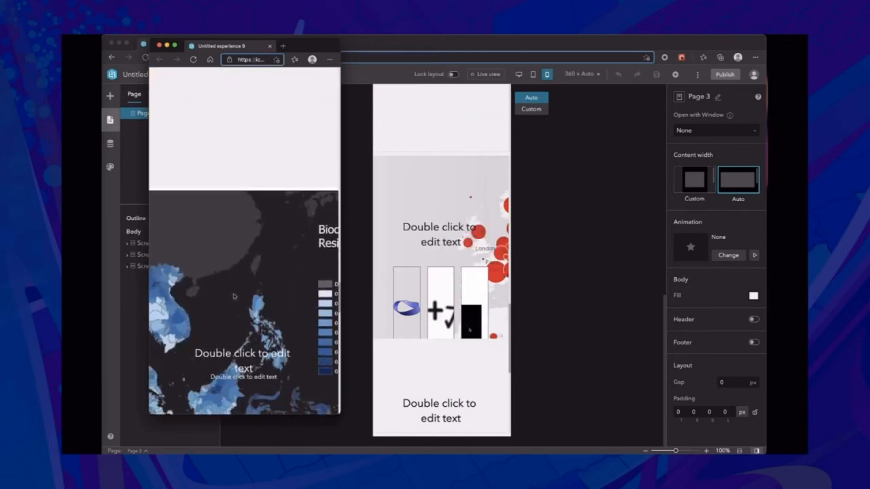
scroll(234, 297, "down", 4)
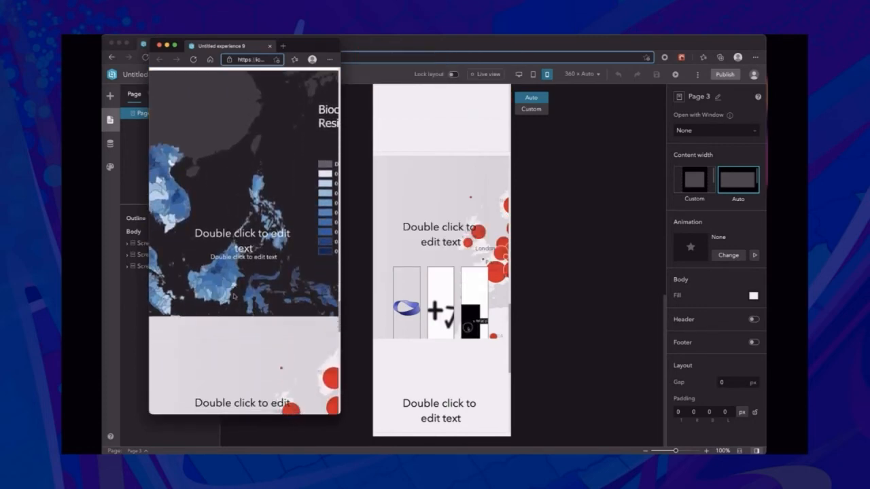
scroll(234, 296, "down", 8)
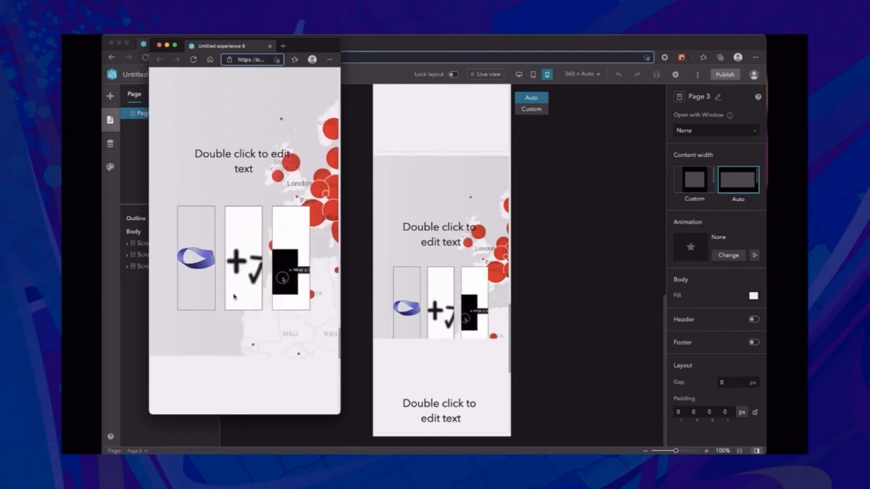
scroll(234, 297, "down", 3)
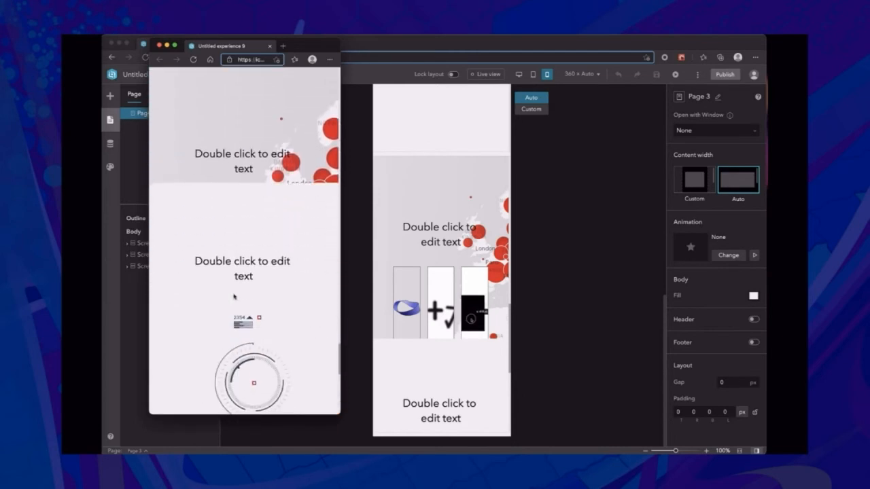
scroll(234, 296, "down", 4)
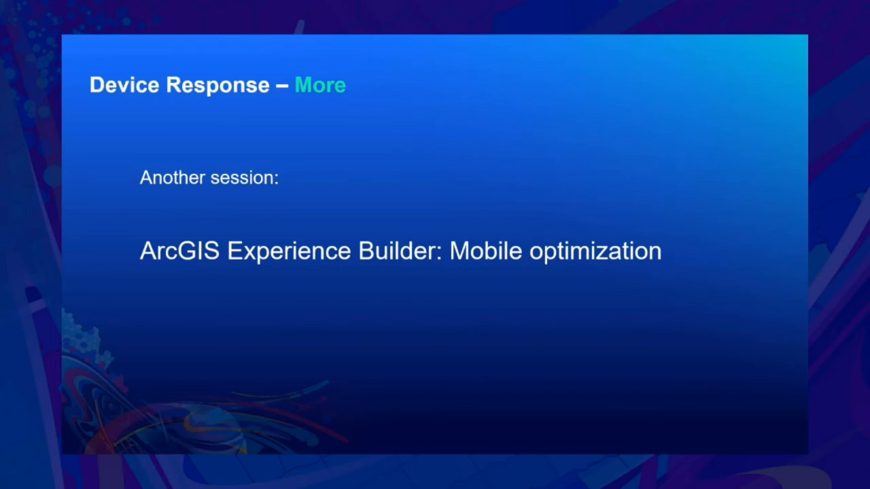
key("Right")
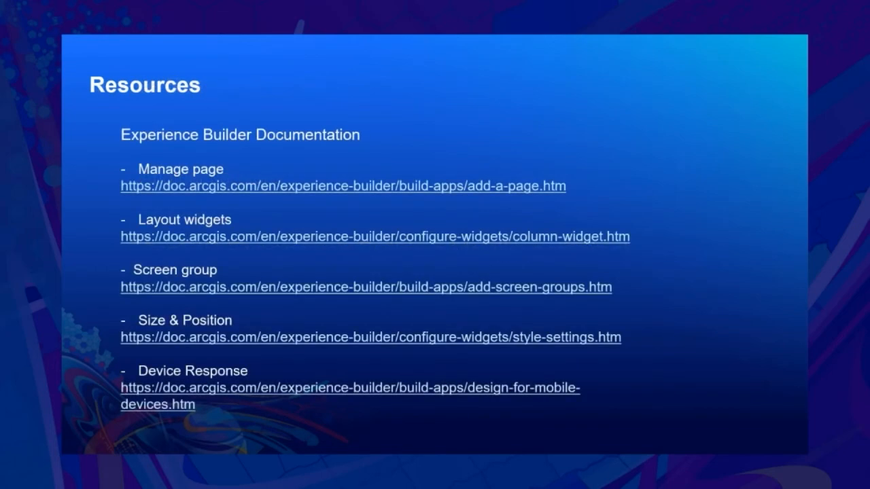